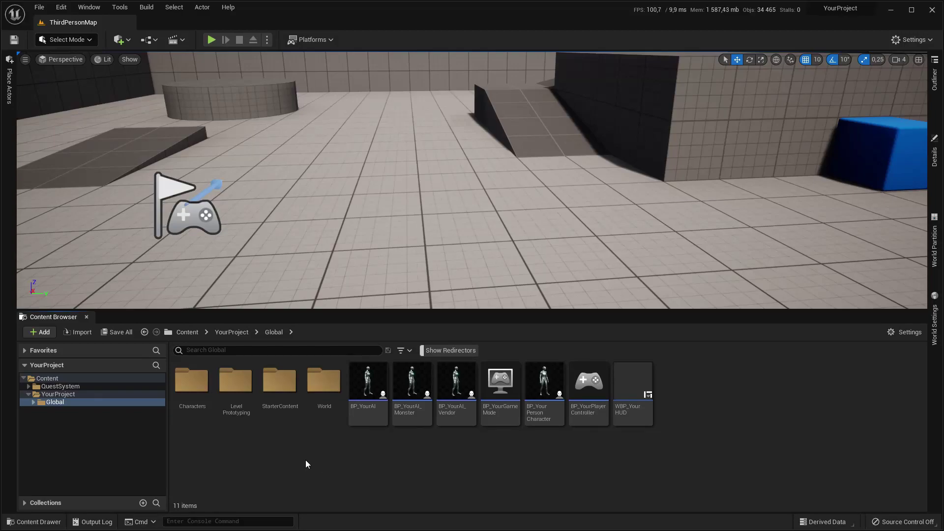
Browse the QuestSystem and YourProject Content Browser folders, including the Global and GUI assets
{"action": "left_click", "coordinate": [86, 387]}
{"action": "left_click", "coordinate": [71, 395]}
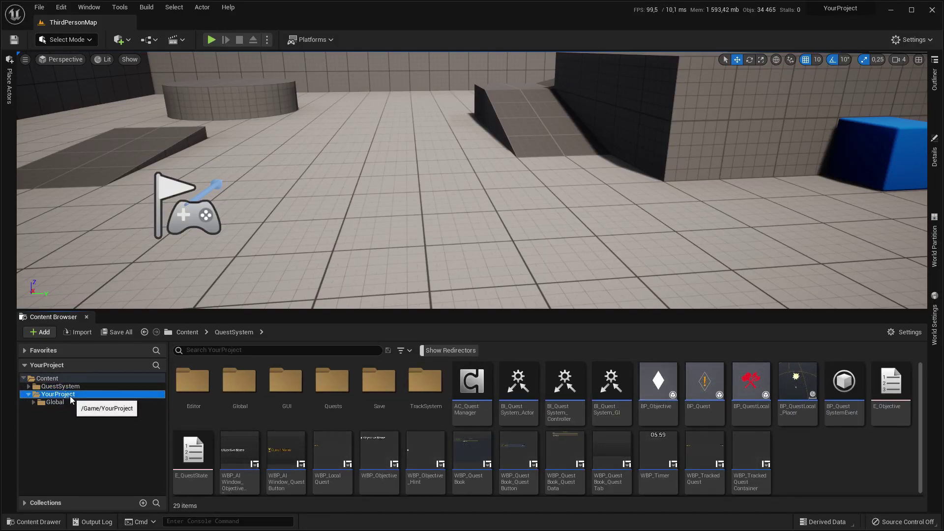
{"action": "left_click", "coordinate": [68, 402]}
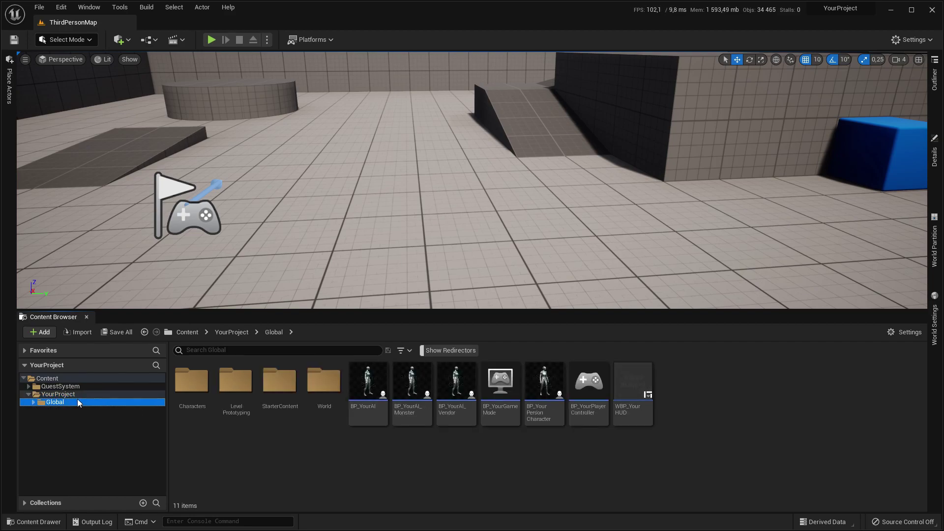
{"action": "right_click_drag", "start_coordinate": [474, 259], "coordinate": [474, 260]}
{"action": "key", "text": "s"}
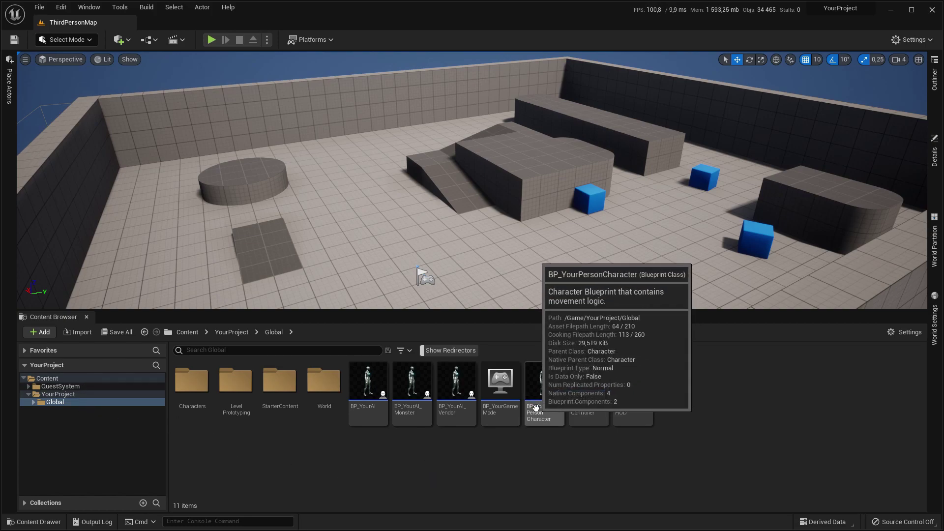
{"action": "mouse_move", "coordinate": [545, 409]}
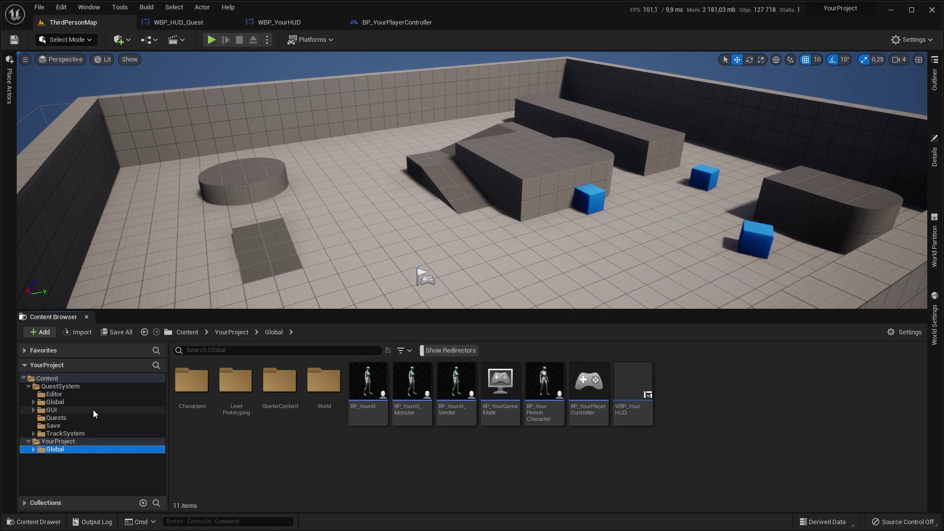
{"action": "left_click", "coordinate": [93, 410]}
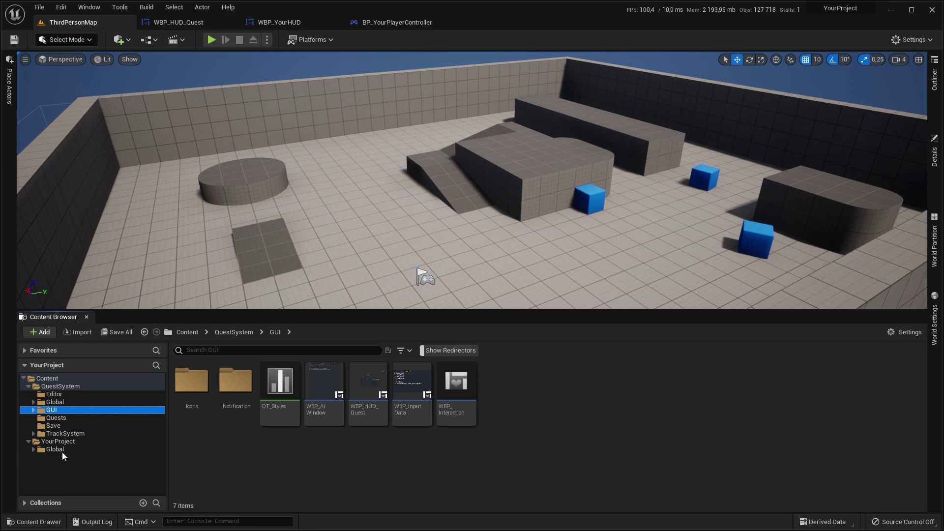
{"action": "left_click", "coordinate": [55, 450]}
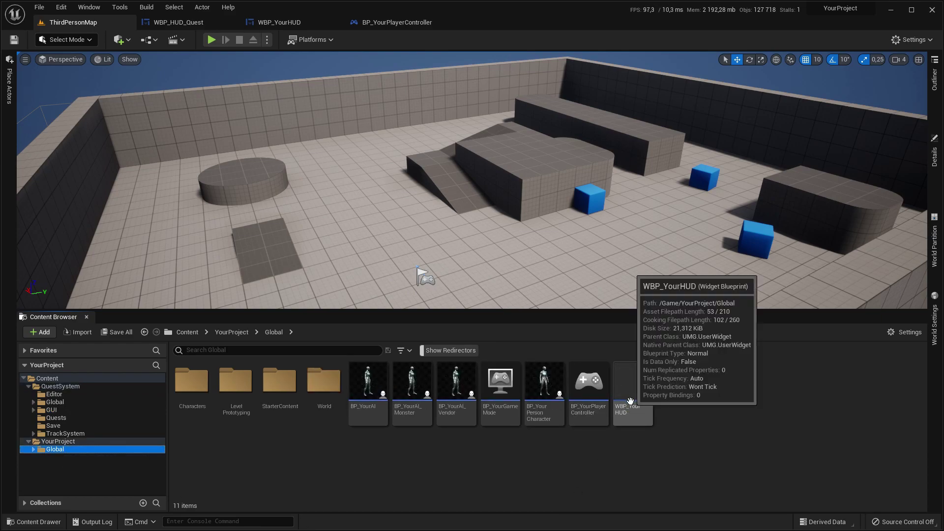
Open BP_YourPlayerController and check its HUD widget class, leaving it unchanged
{"action": "double_click", "coordinate": [602, 392]}
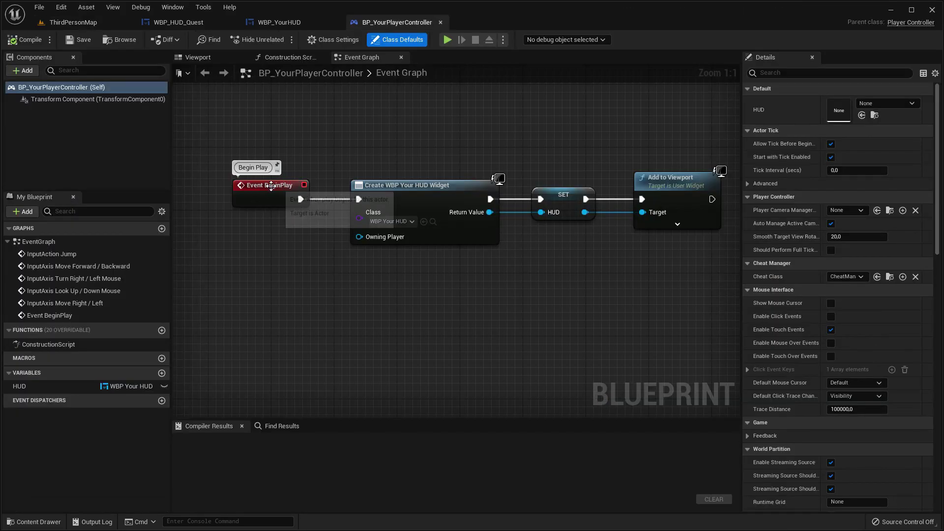
{"action": "left_click", "coordinate": [407, 225]}
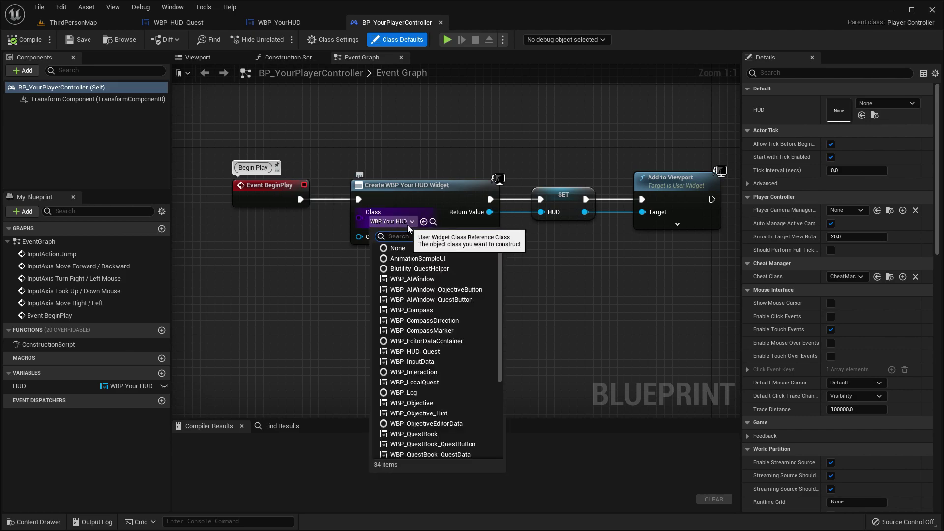
{"action": "type", "text": "HUD"}
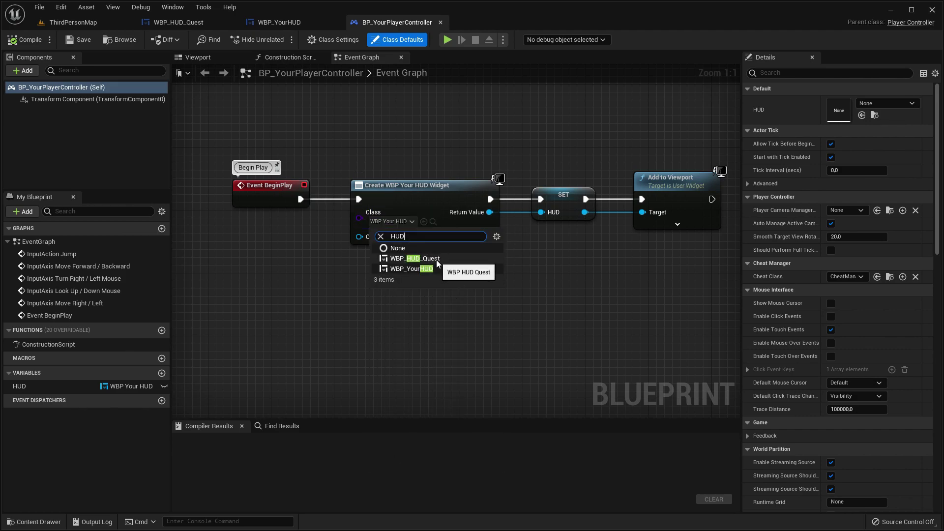
{"action": "left_click", "coordinate": [329, 331]}
Copy the eight quest widgets from WBP_HUD_Quest into WBP_YourHUD's Canvas Panel
{"action": "left_click", "coordinate": [194, 24]}
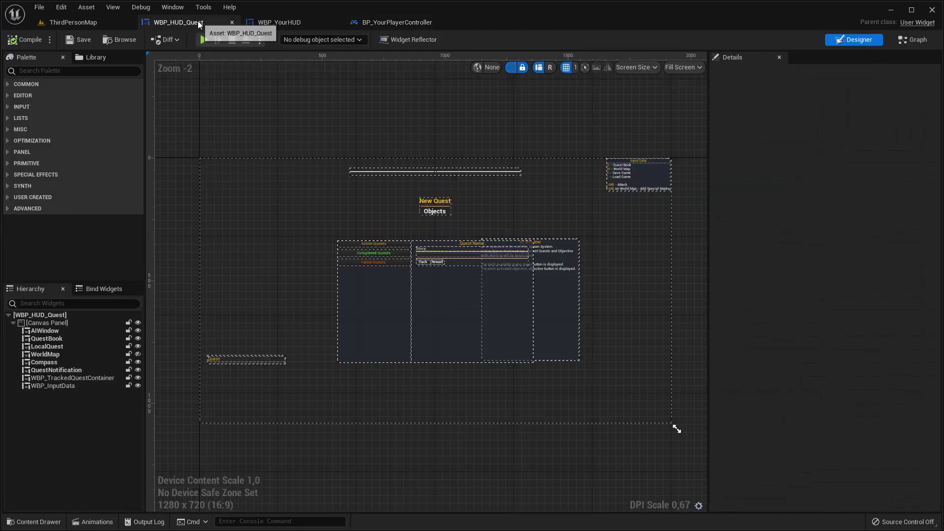
{"action": "left_click", "coordinate": [52, 386], "text": "shift"}
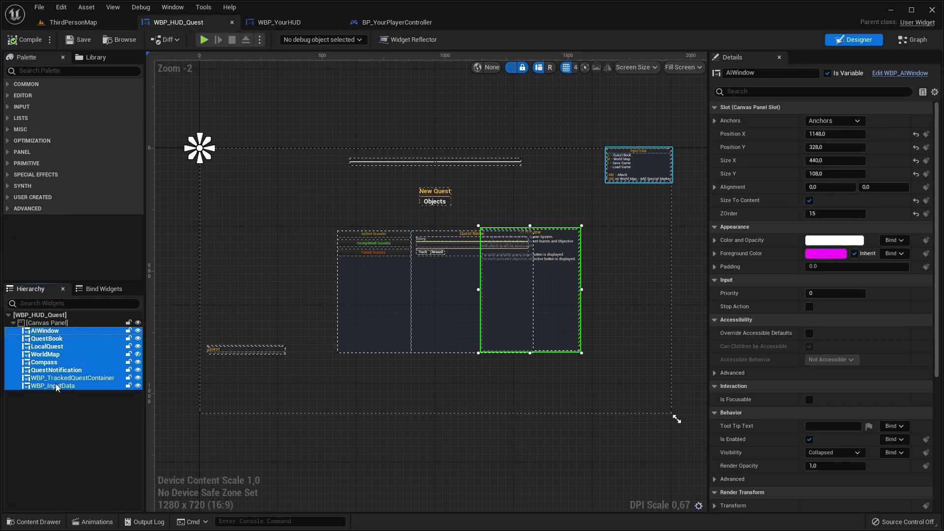
{"action": "left_click", "coordinate": [278, 23]}
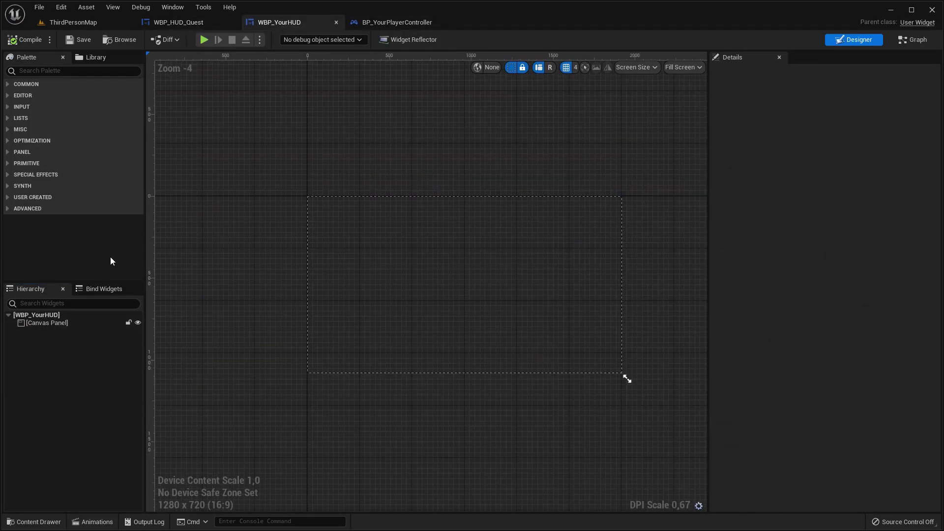
{"action": "left_click", "coordinate": [70, 322]}
{"action": "key", "text": "ctrl+v"}
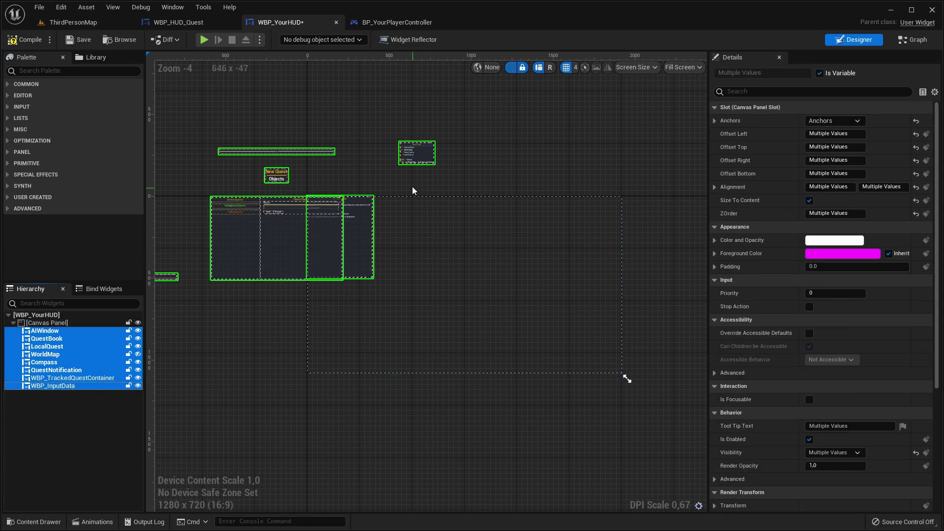
{"action": "left_click_drag", "start_coordinate": [558, 231], "coordinate": [611, 218]}
Give the WorldMap widget centre anchors, 0.5 alignment and position 0,0
{"action": "left_click", "coordinate": [74, 363]}
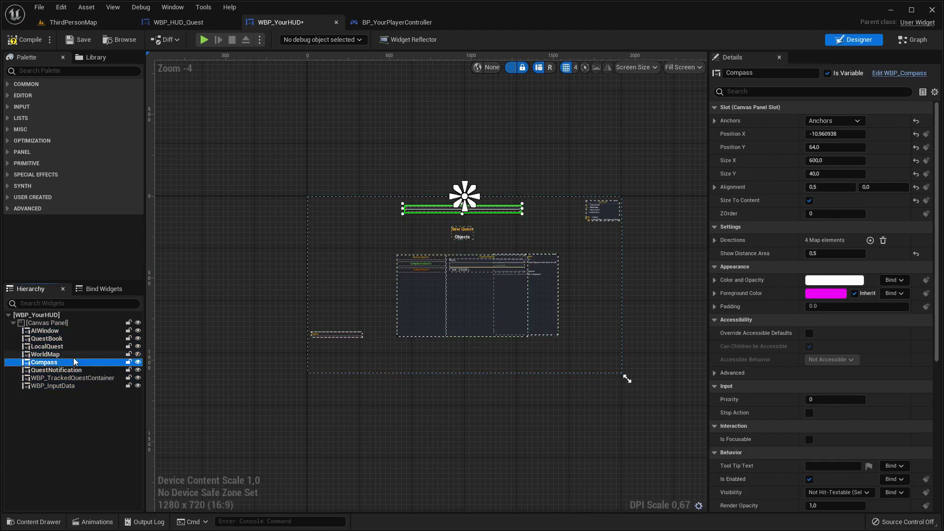
{"action": "left_click", "coordinate": [74, 355]}
{"action": "left_click", "coordinate": [138, 355]}
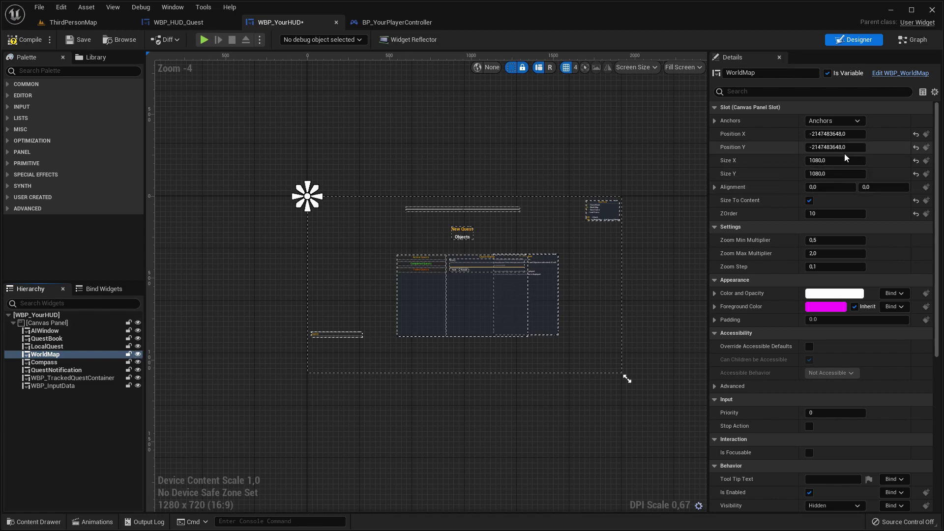
{"action": "left_click", "coordinate": [831, 187]}
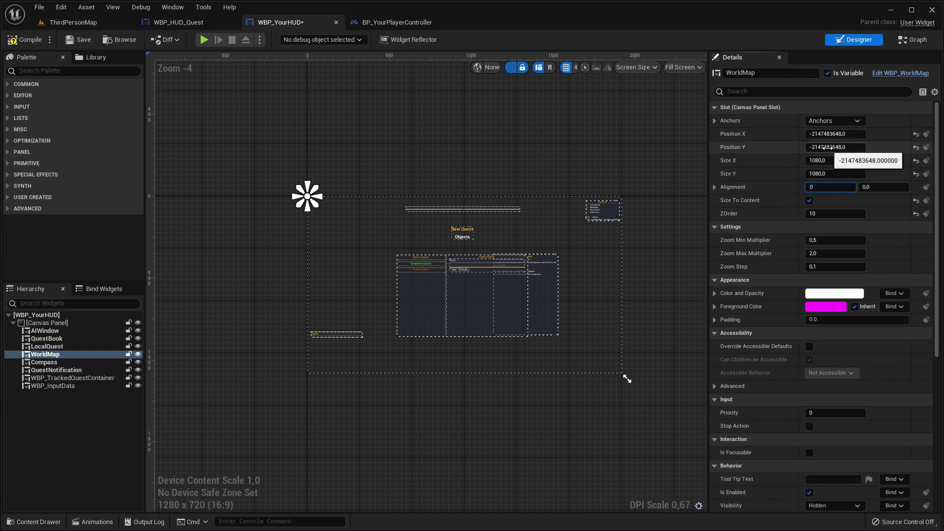
{"action": "type", "text": "0.5"}
{"action": "key", "text": "Return"}
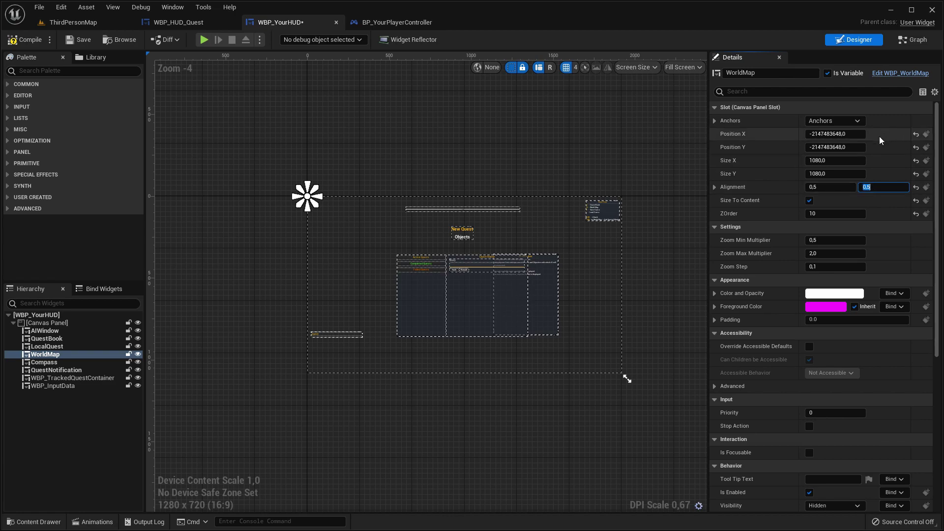
{"action": "left_click", "coordinate": [834, 121]}
{"action": "left_click", "coordinate": [852, 182]}
{"action": "left_click", "coordinate": [840, 148]}
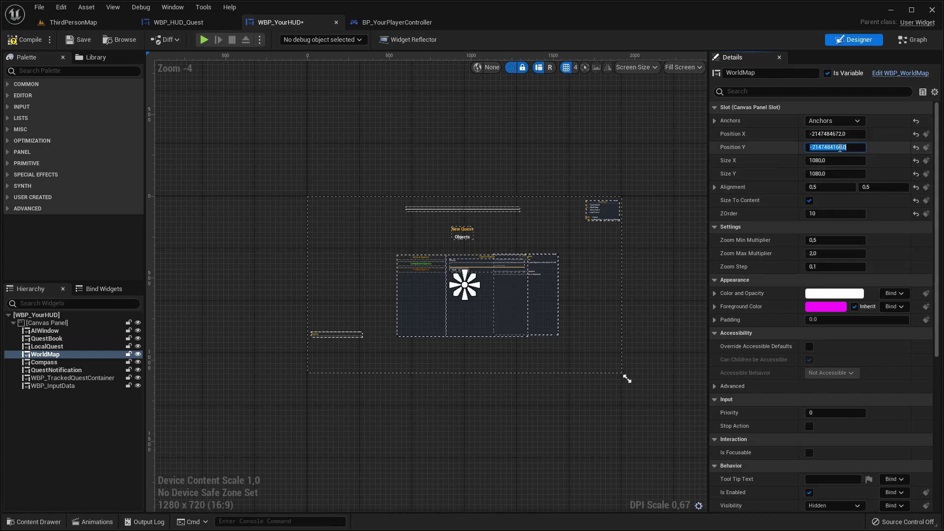
{"action": "key", "text": "Return"}
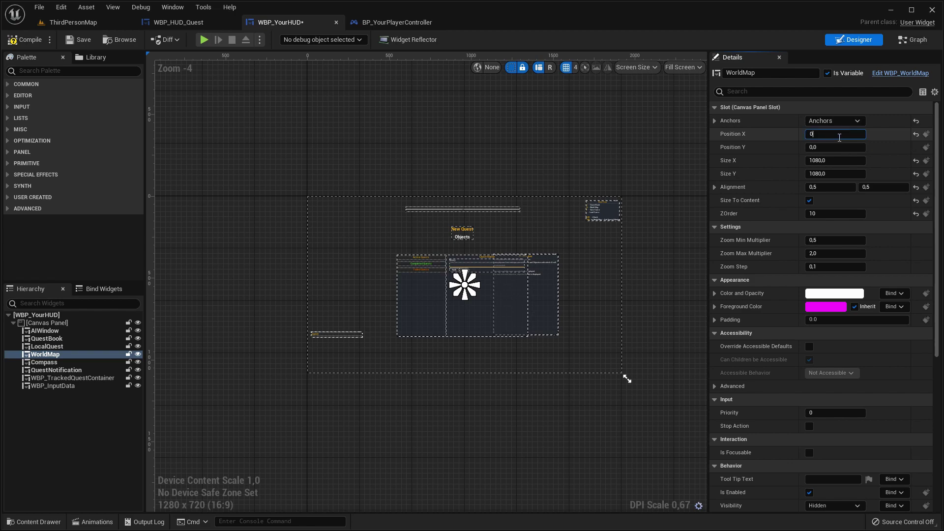
{"action": "left_click", "coordinate": [840, 137]}
{"action": "type", "text": "0"}
{"action": "key", "text": "Return"}
Copy the InventoryManager, QuestManager and TrackManager components from BP_PlayerController_Q into BP_YourPlayerController
{"action": "left_click", "coordinate": [138, 354]}
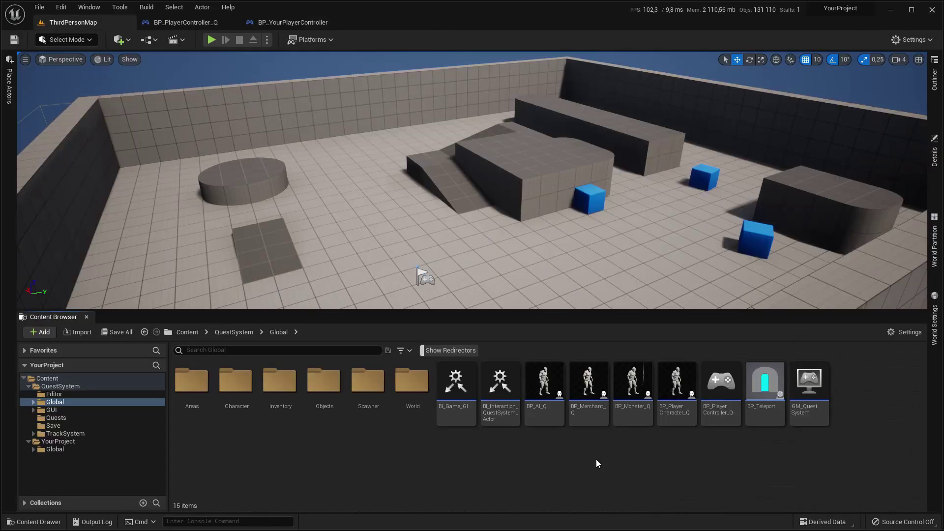
{"action": "left_click", "coordinate": [86, 442]}
{"action": "left_click", "coordinate": [55, 449]}
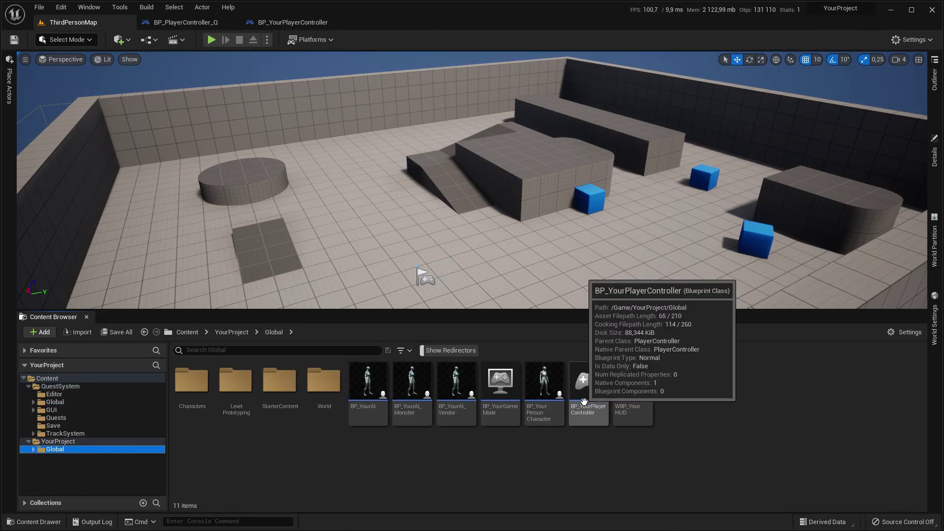
{"action": "left_click", "coordinate": [197, 22]}
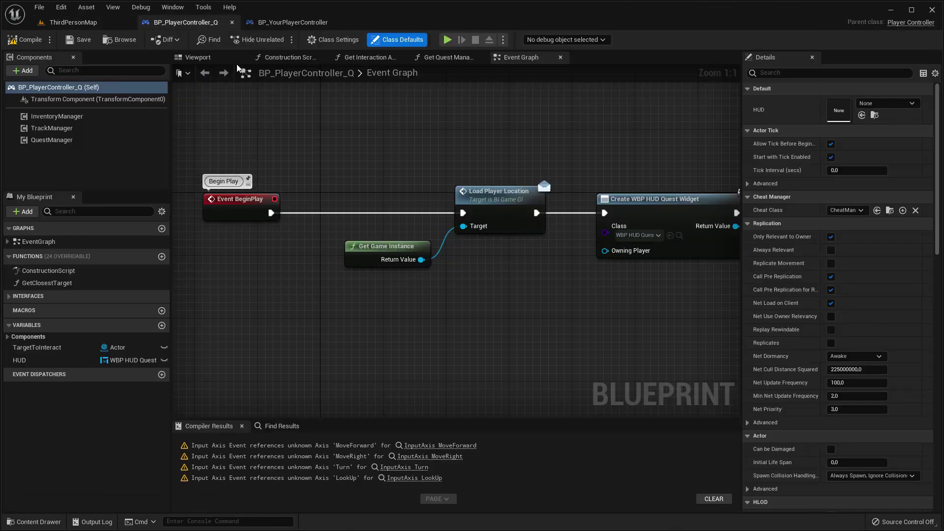
{"action": "left_click", "coordinate": [50, 116]}
{"action": "left_click", "coordinate": [61, 142], "text": "shift"}
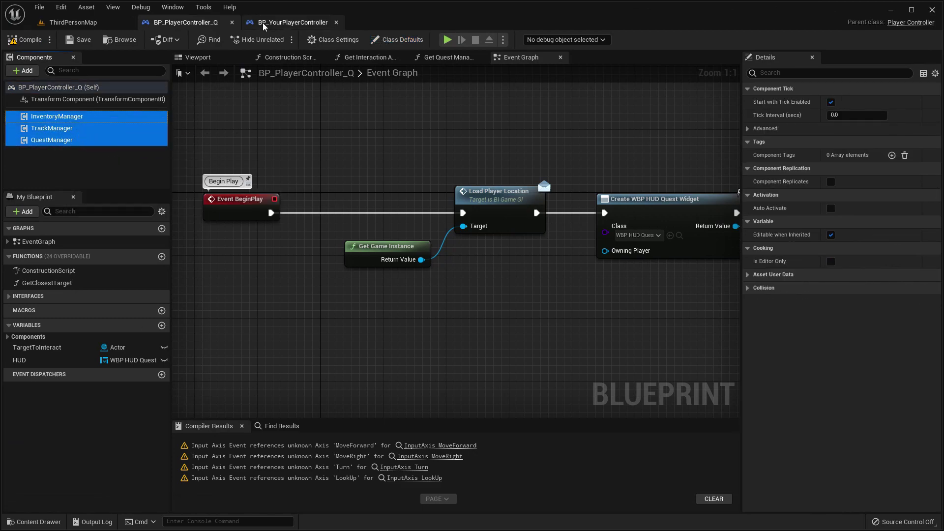
{"action": "left_click", "coordinate": [295, 22]}
{"action": "key", "text": "ctrl+v"}
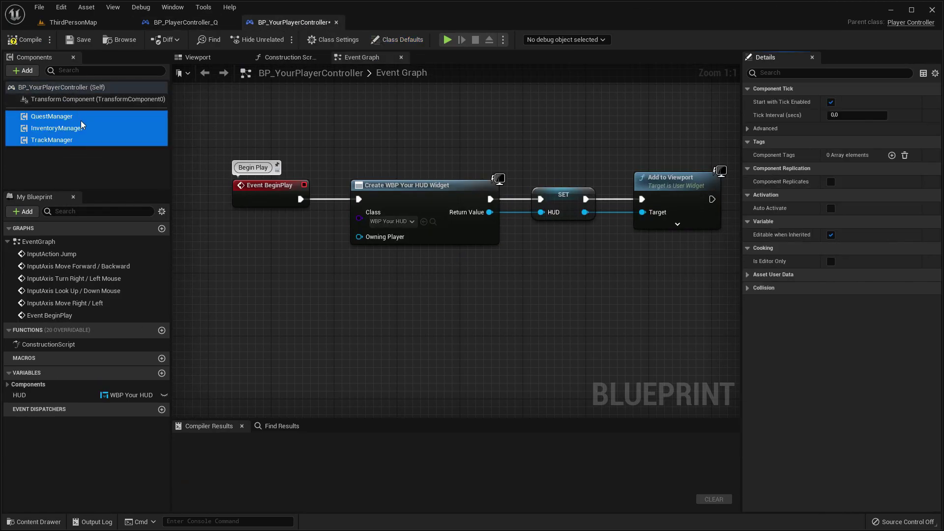
Inspect the pasted manager components and BP_PlayerController_Q's class settings and interfaces
{"action": "left_click", "coordinate": [54, 140]}
{"action": "left_click", "coordinate": [57, 127]}
{"action": "left_click", "coordinate": [52, 116]}
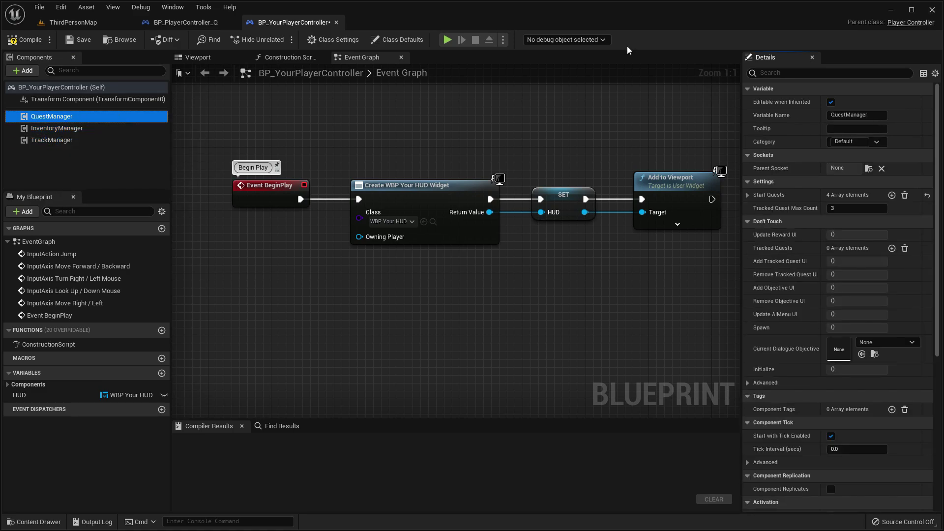
{"action": "left_click", "coordinate": [52, 140]}
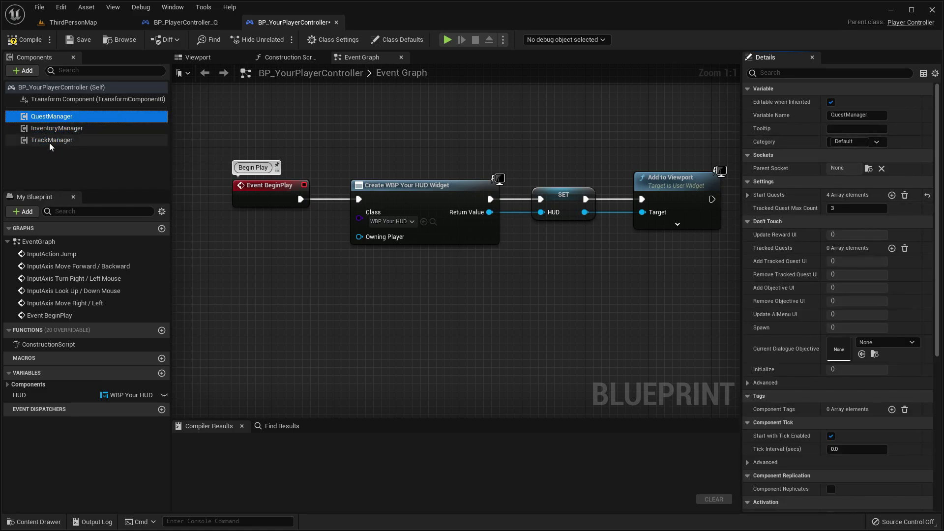
{"action": "left_click", "coordinate": [178, 23]}
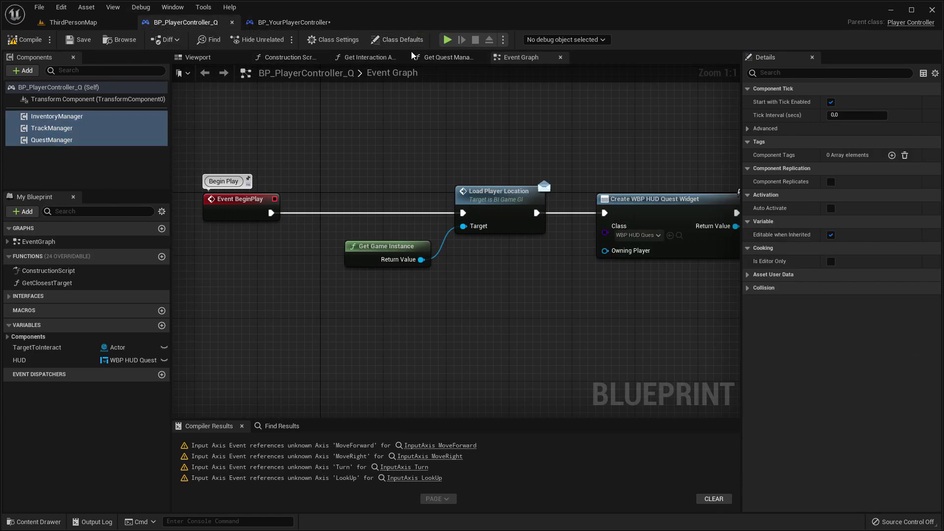
{"action": "left_click", "coordinate": [315, 41]}
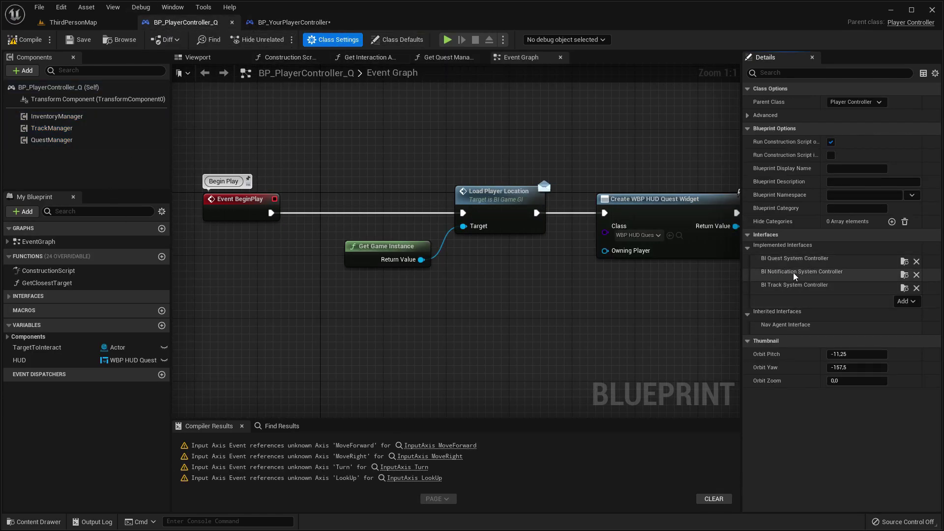
{"action": "left_click", "coordinate": [292, 23]}
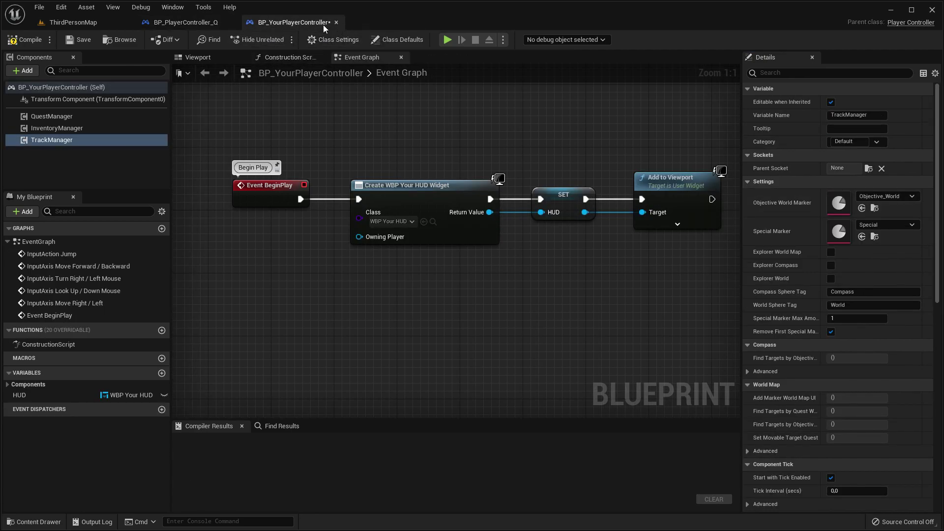
Add the BI_NotificationSystem_Controller, BI_QuestSystem_Controller and BI_TrackSystem_Controller interfaces in Class Settings
{"action": "left_click", "coordinate": [332, 40]}
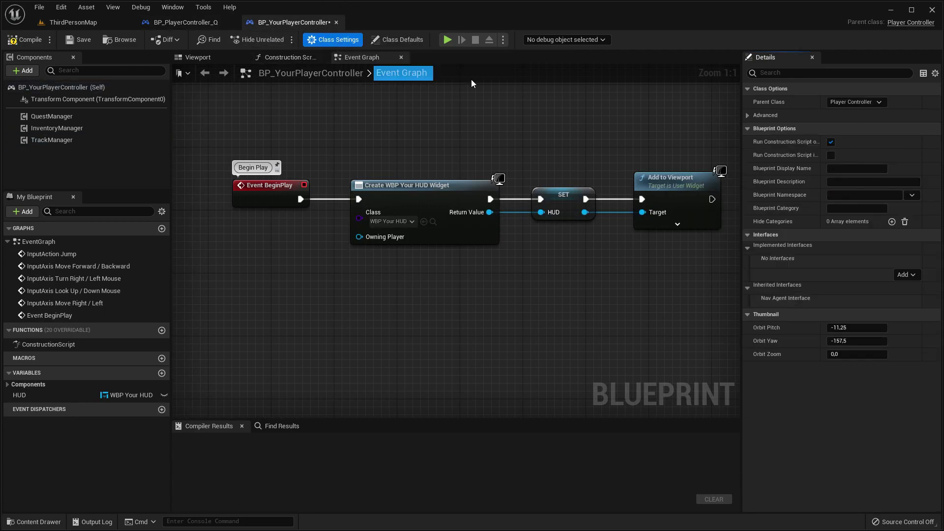
{"action": "left_click", "coordinate": [914, 275]}
{"action": "type", "text": "CONTRO"}
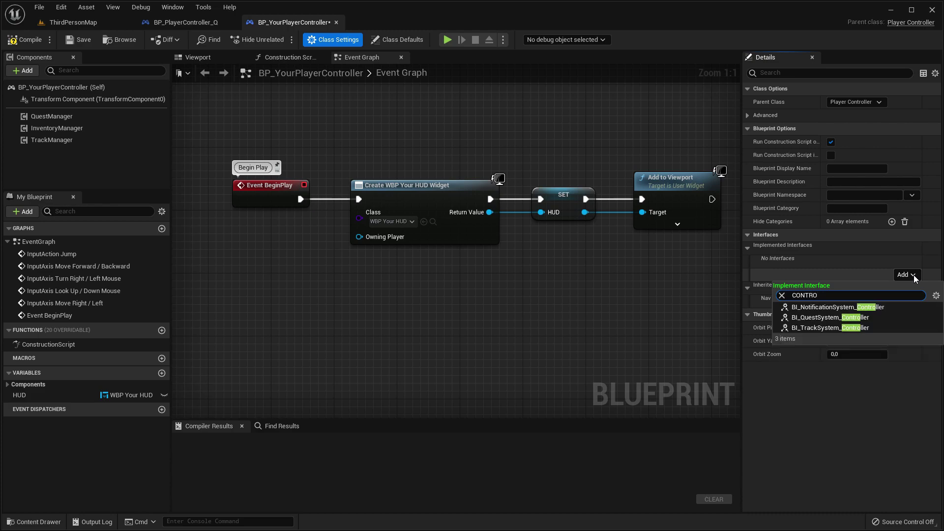
{"action": "left_click", "coordinate": [837, 307]}
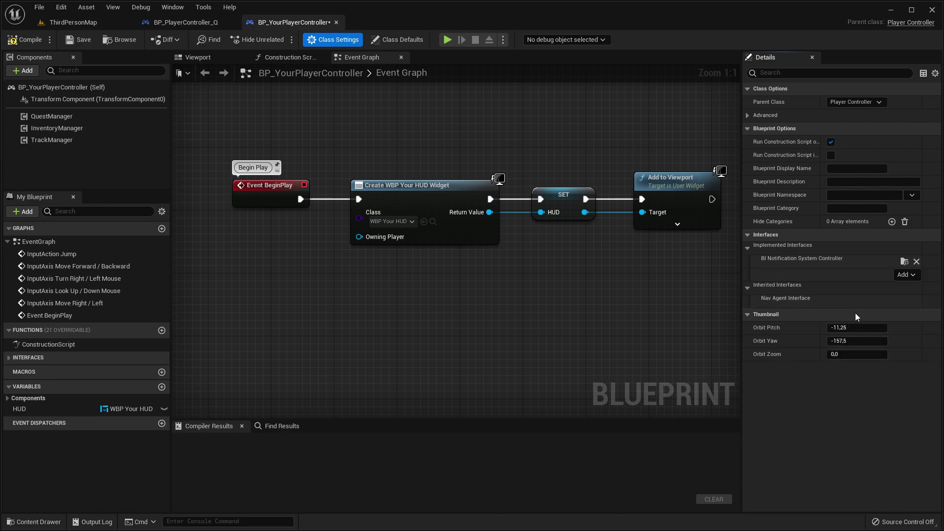
{"action": "left_click", "coordinate": [908, 275]}
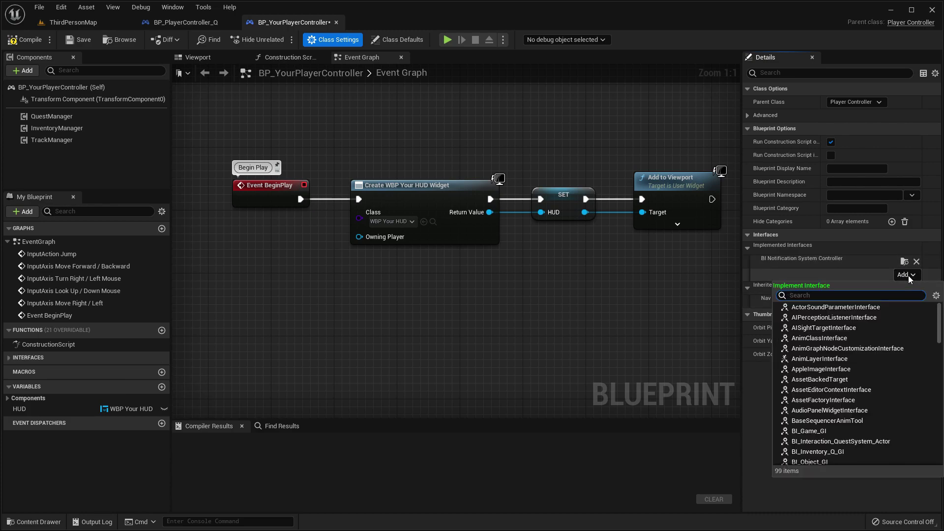
{"action": "type", "text": "controll"}
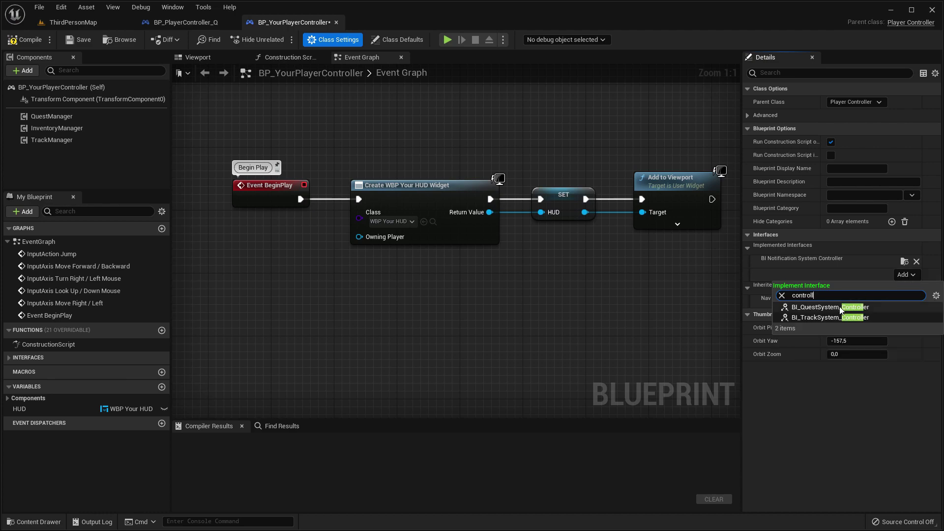
{"action": "left_click", "coordinate": [838, 308]}
{"action": "left_click", "coordinate": [910, 289]}
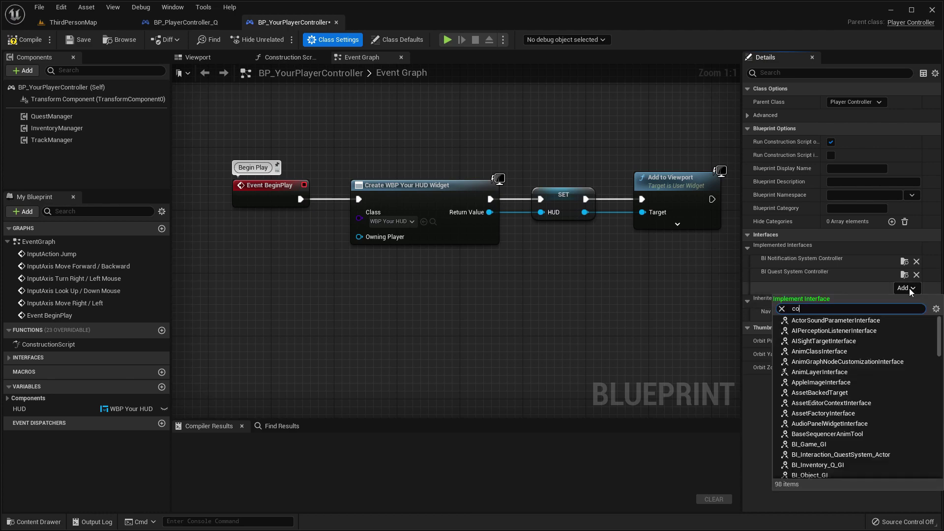
{"action": "type", "text": "controll"}
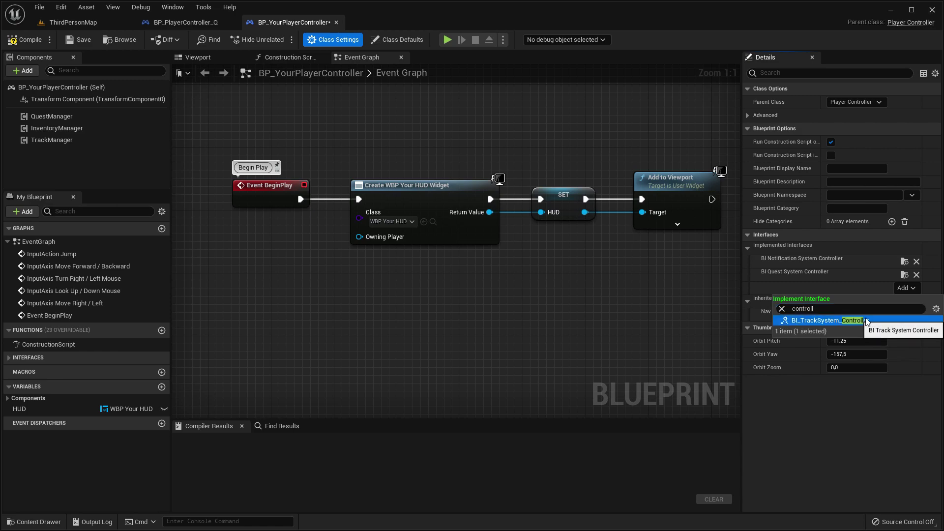
{"action": "left_click", "coordinate": [832, 321]}
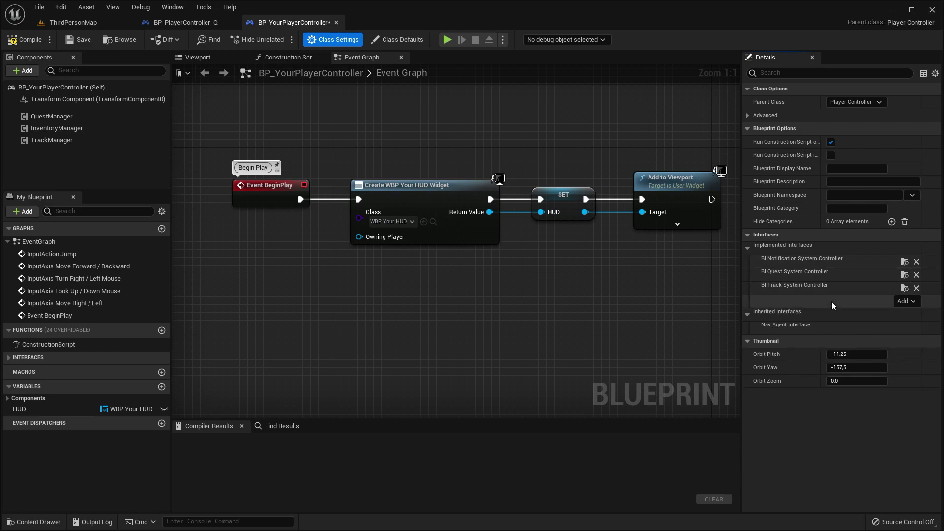
{"action": "left_click", "coordinate": [8, 358]}
Make Get Quest Manager return QuestManager and Get Track Manager return TrackManager
{"action": "left_click", "coordinate": [8, 368]}
{"action": "left_click", "coordinate": [7, 390]}
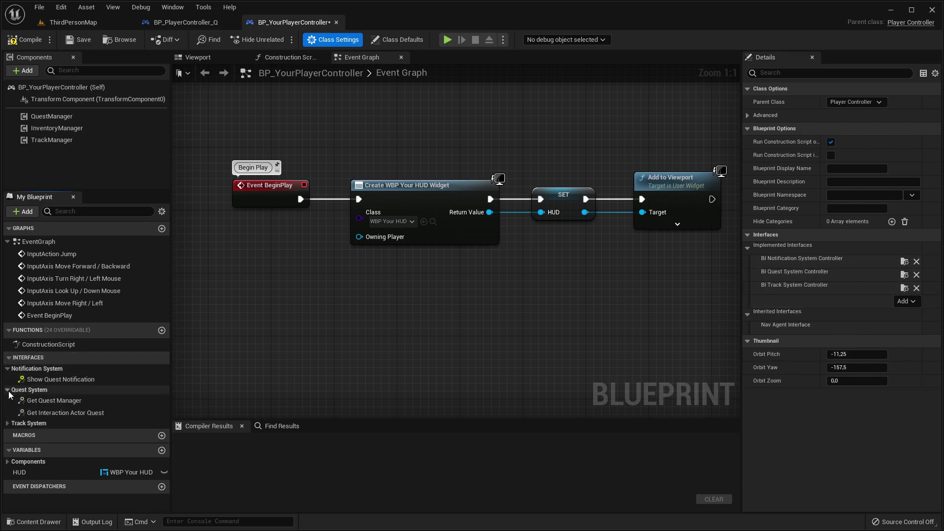
{"action": "left_click", "coordinate": [8, 423]}
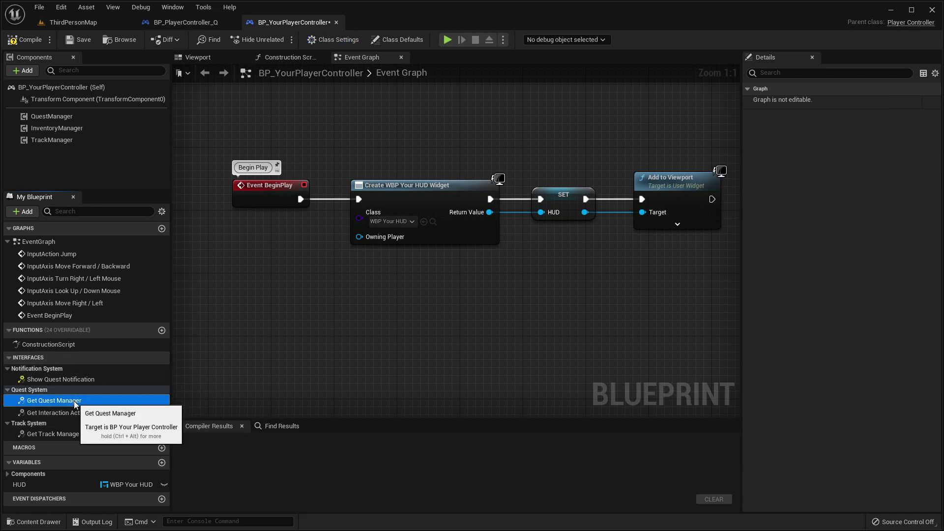
{"action": "double_click", "coordinate": [56, 400]}
{"action": "left_click_drag", "start_coordinate": [66, 119], "coordinate": [453, 278]}
{"action": "double_click", "coordinate": [78, 433]}
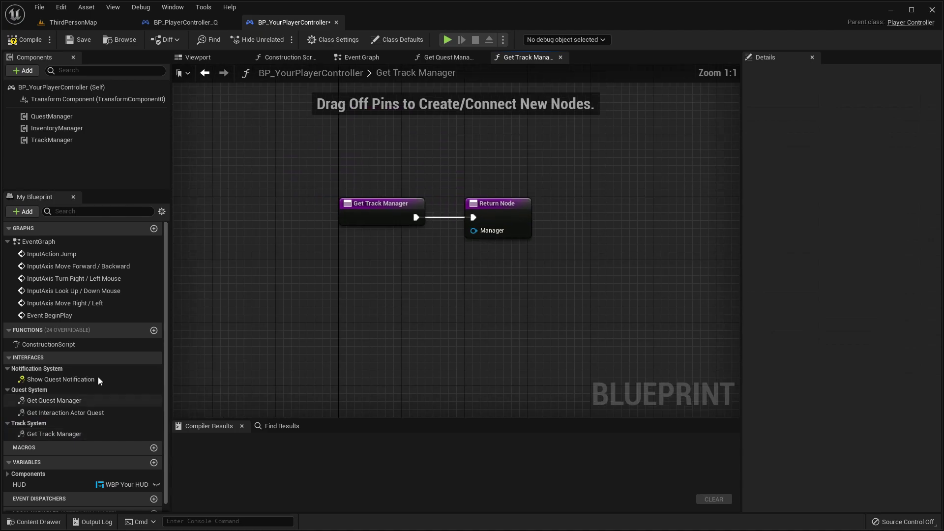
{"action": "left_click", "coordinate": [69, 118]}
{"action": "left_click_drag", "start_coordinate": [59, 140], "coordinate": [527, 274]}
{"action": "left_click_drag", "start_coordinate": [448, 277], "coordinate": [447, 301]}
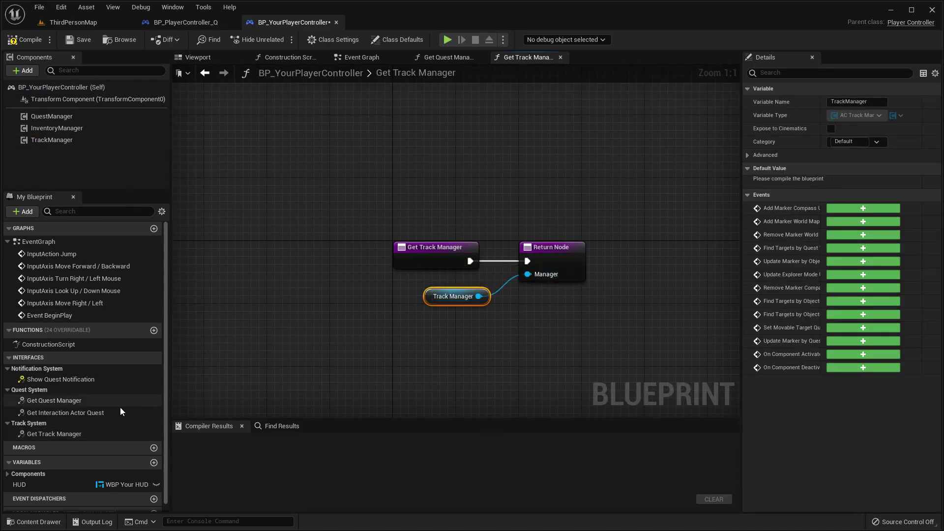
Copy the Target to Interact getter from BP_PlayerController_Q into Get Interaction Actor Quest
{"action": "double_click", "coordinate": [105, 412]}
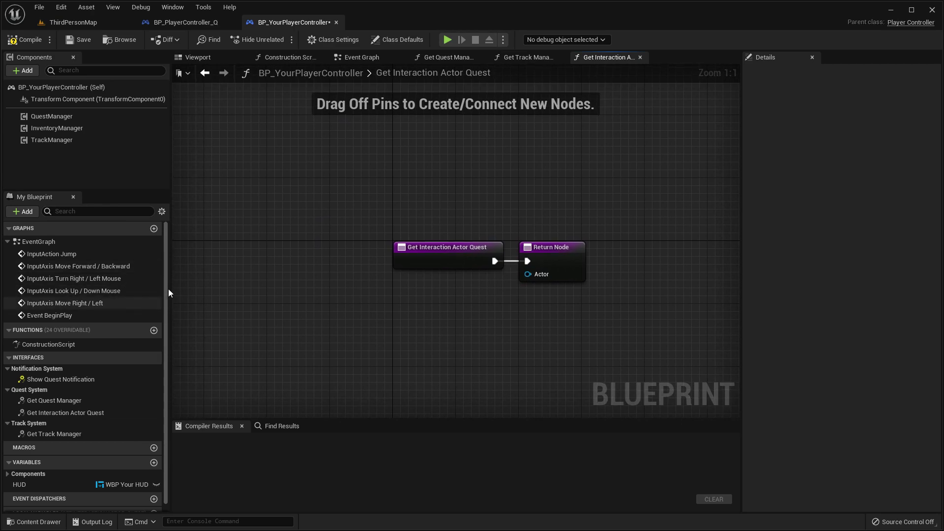
{"action": "left_click", "coordinate": [185, 22]}
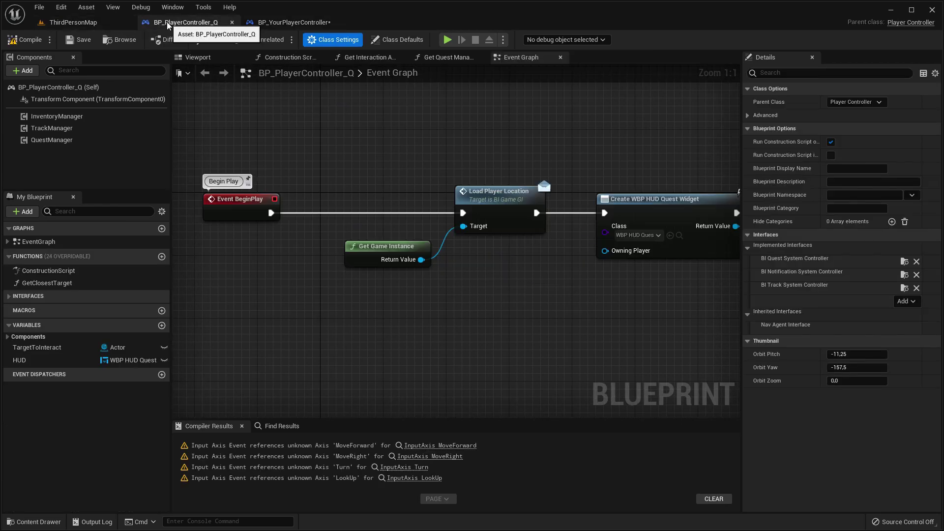
{"action": "left_click", "coordinate": [9, 297]}
{"action": "left_click", "coordinate": [7, 325]}
{"action": "left_click", "coordinate": [7, 317]}
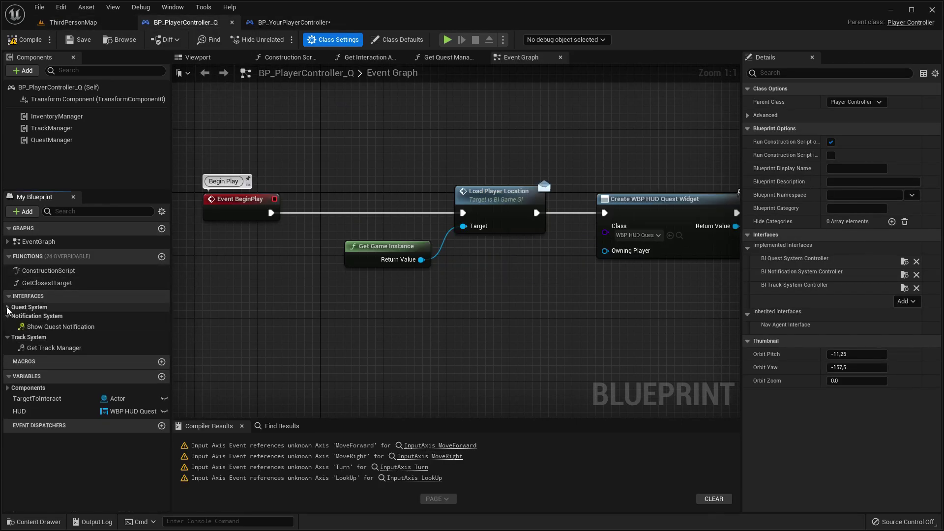
{"action": "left_click", "coordinate": [7, 308]}
{"action": "double_click", "coordinate": [72, 331]}
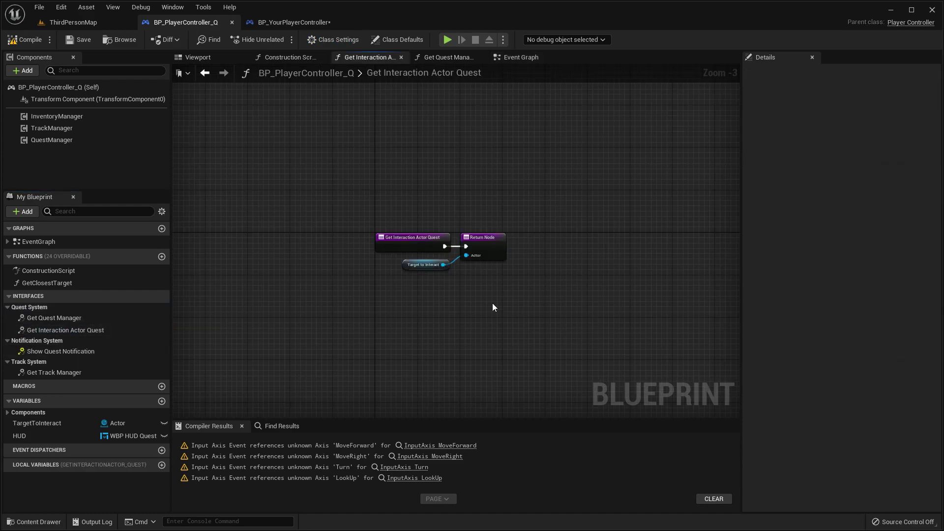
{"action": "left_click_drag", "start_coordinate": [416, 269], "coordinate": [414, 266]}
{"action": "left_click", "coordinate": [290, 22]}
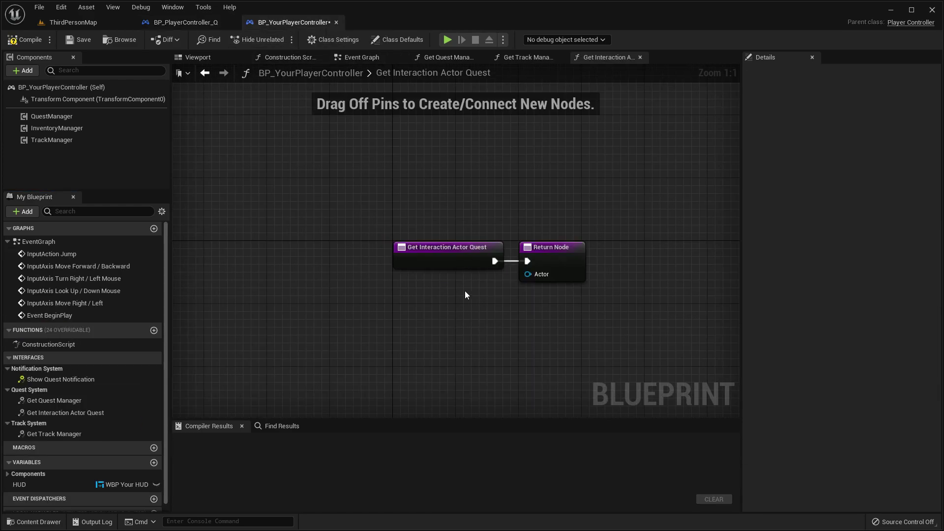
{"action": "key", "text": "ctrl+v"}
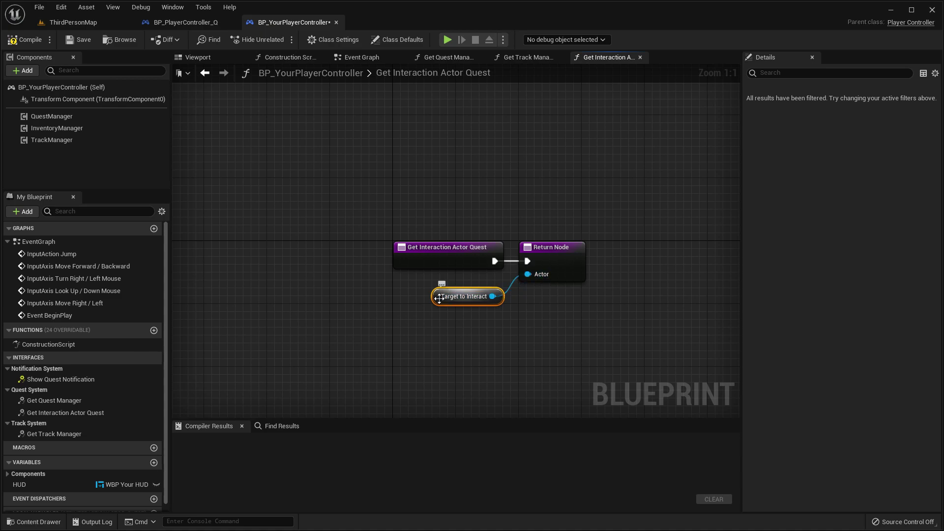
{"action": "right_click", "coordinate": [440, 297]}
Create TargetToInteract, then paste Check Target In Front into the Event Graph with a matching GetClosestTarget function
{"action": "left_click", "coordinate": [480, 320]}
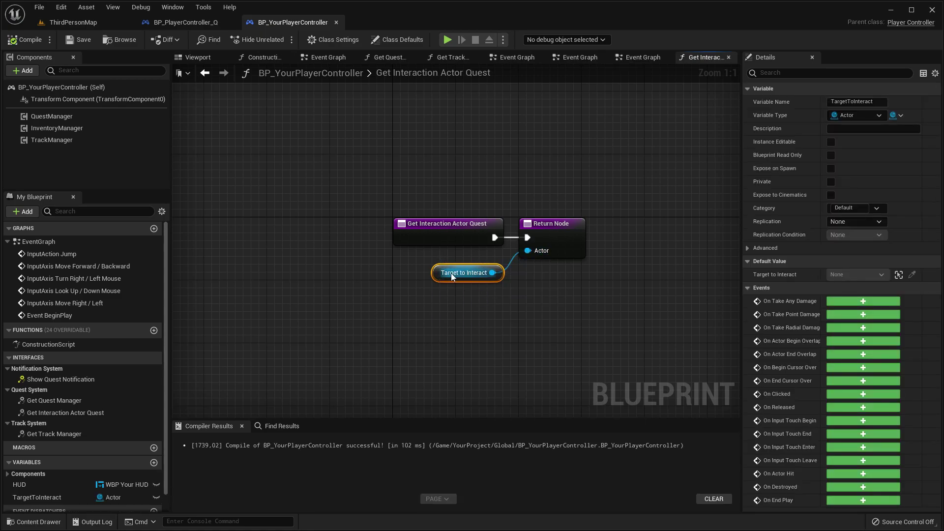
{"action": "left_click", "coordinate": [212, 24]}
{"action": "right_click_drag", "start_coordinate": [401, 224], "coordinate": [384, 260]}
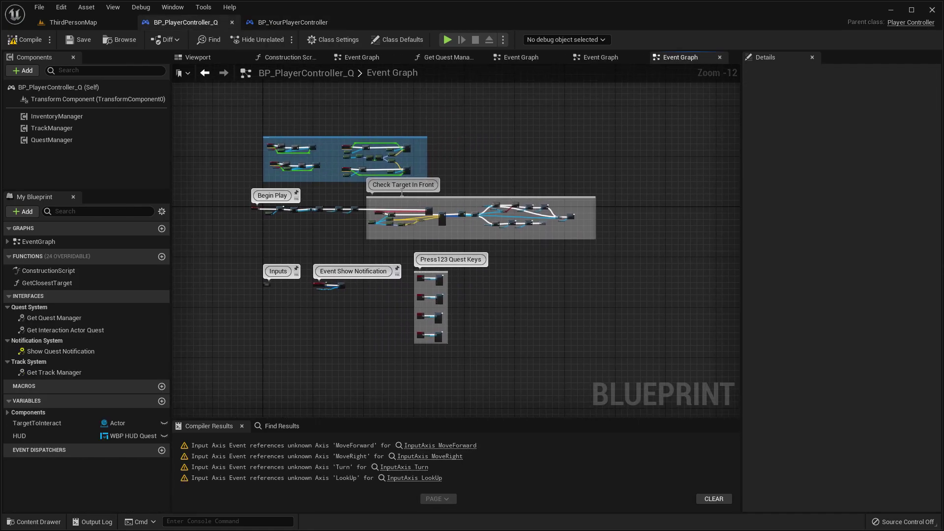
{"action": "left_click_drag", "start_coordinate": [367, 186], "coordinate": [361, 188]}
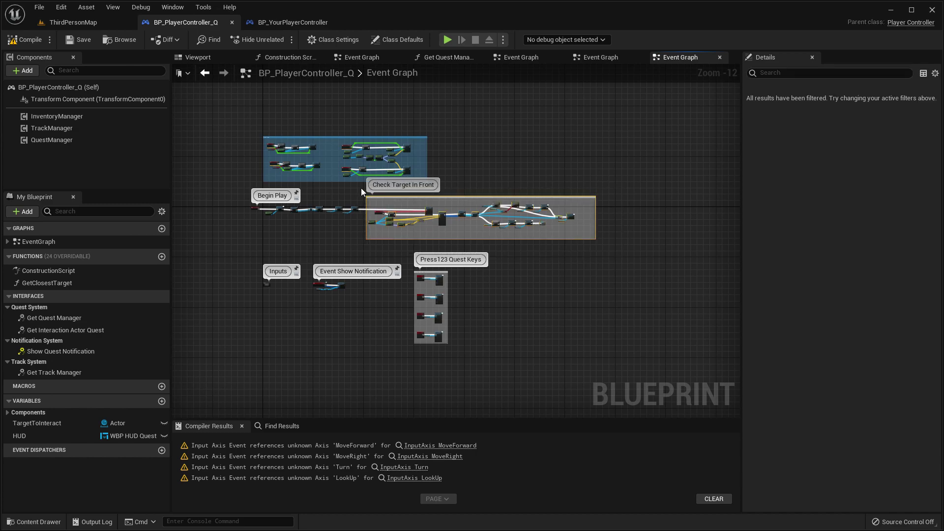
{"action": "left_click", "coordinate": [314, 20]}
{"action": "left_click", "coordinate": [83, 245]}
{"action": "double_click", "coordinate": [83, 247]}
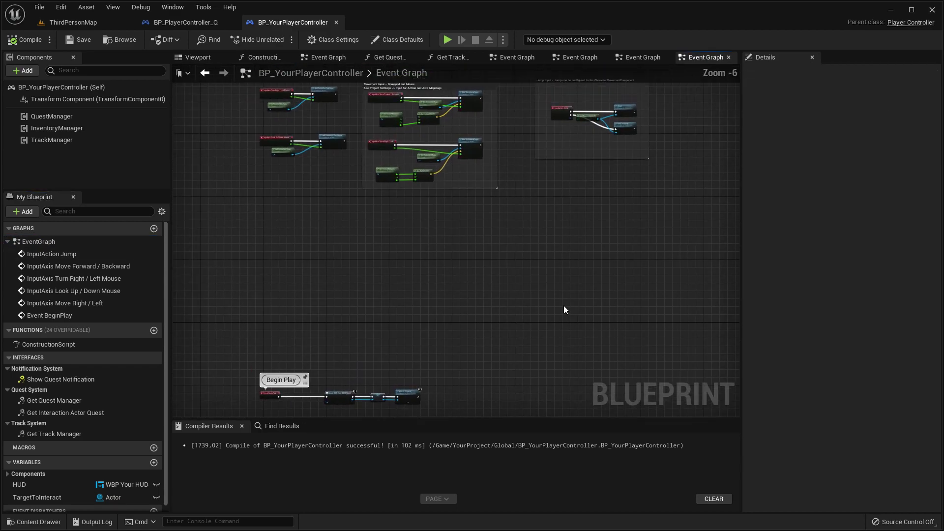
{"action": "scroll", "coordinate": [447, 299], "scroll_direction": "down", "scroll_amount": 5}
{"action": "key", "text": "ctrl+v"}
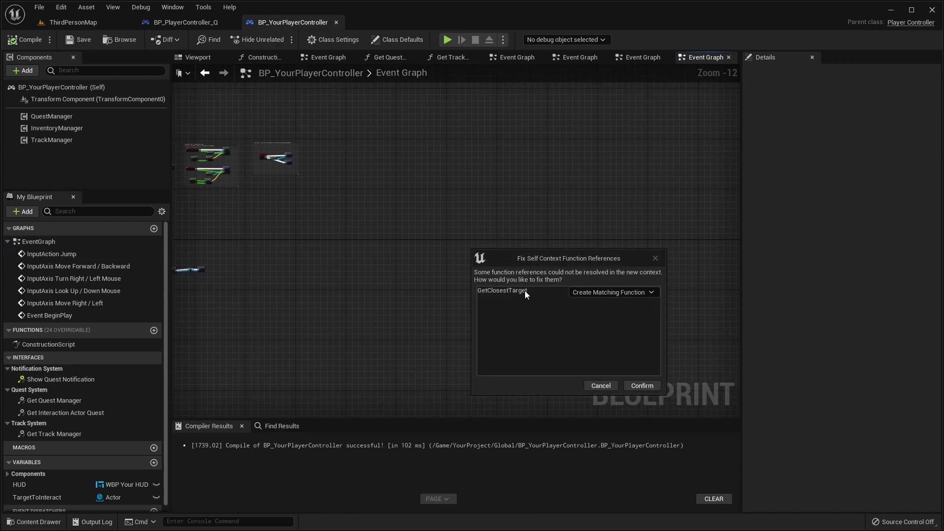
{"action": "left_click", "coordinate": [641, 386]}
Wire the Begin Play chain into Set Timer by Event and tidy GetClosestTarget's Return Node
{"action": "scroll", "coordinate": [476, 280], "scroll_direction": "up", "scroll_amount": 6}
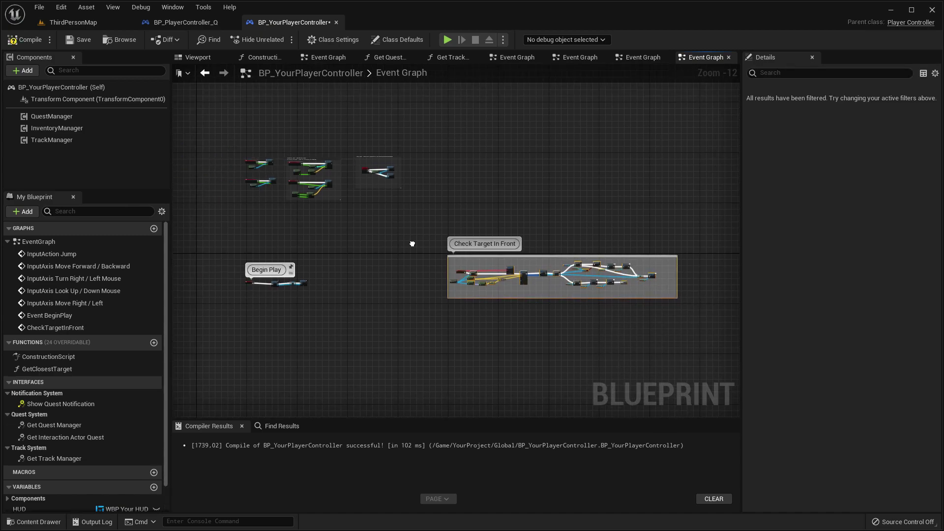
{"action": "right_click_drag", "start_coordinate": [533, 266], "coordinate": [443, 259]}
{"action": "scroll", "coordinate": [417, 272], "scroll_direction": "up", "scroll_amount": 3}
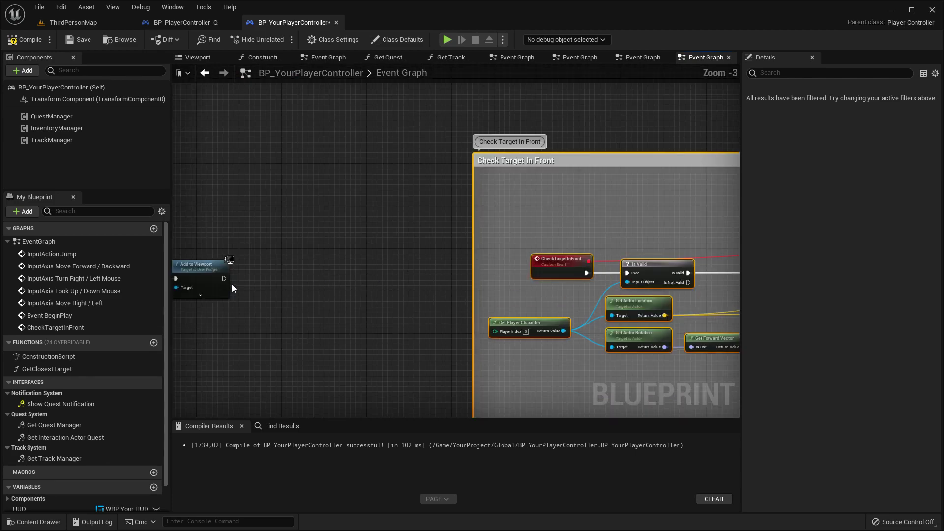
{"action": "left_click_drag", "start_coordinate": [231, 280], "coordinate": [518, 241]}
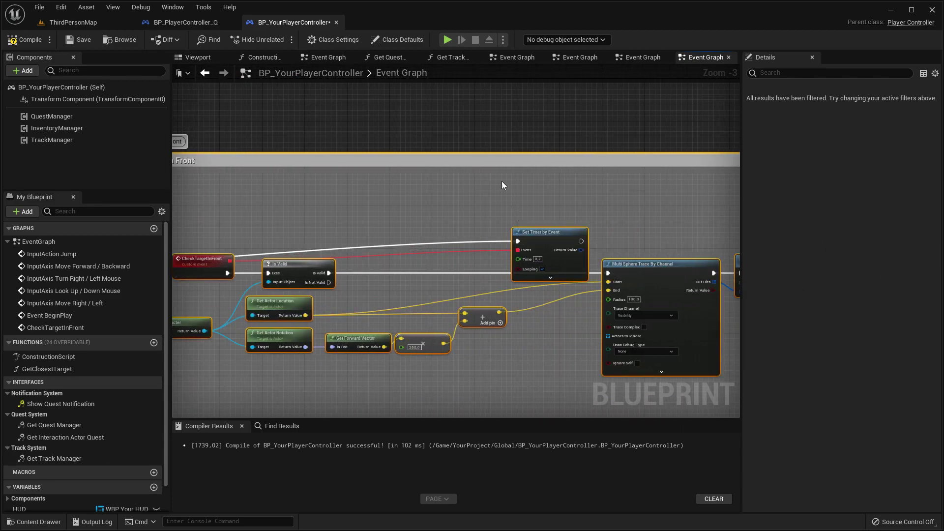
{"action": "right_click_drag", "start_coordinate": [510, 162], "coordinate": [654, 187]}
{"action": "right_click_drag", "start_coordinate": [494, 242], "coordinate": [394, 178]}
{"action": "scroll", "coordinate": [394, 179], "scroll_direction": "down", "scroll_amount": 4}
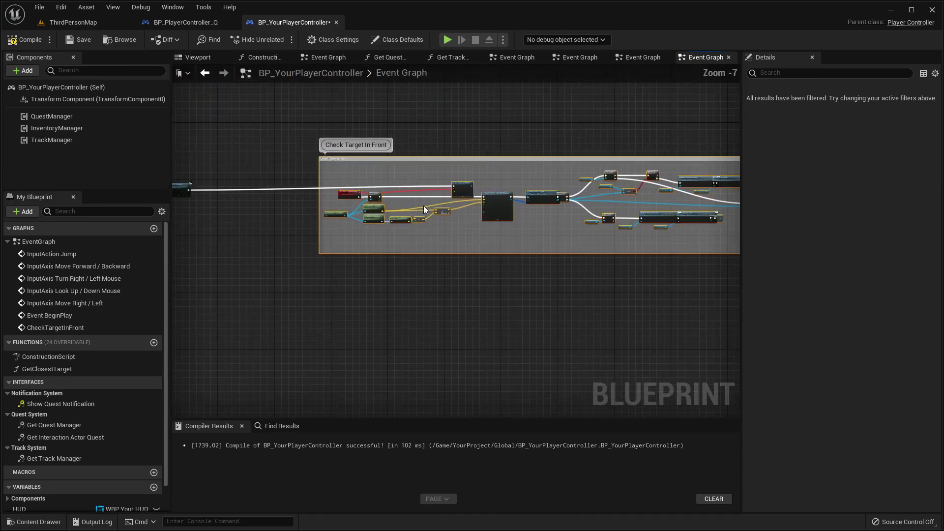
{"action": "right_click_drag", "start_coordinate": [565, 226], "coordinate": [471, 285]}
{"action": "scroll", "coordinate": [449, 259], "scroll_direction": "up", "scroll_amount": 5}
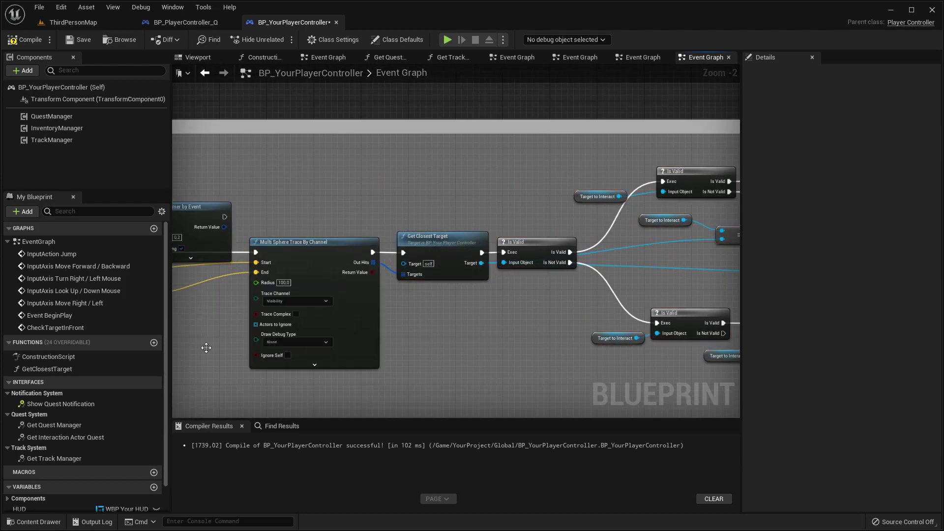
{"action": "double_click", "coordinate": [82, 370]}
{"action": "left_click_drag", "start_coordinate": [389, 191], "coordinate": [640, 186]}
{"action": "left_click", "coordinate": [178, 22]}
Paste the Get Closest Target nodes from BP_PlayerController_Q and wire Targets into the For Each Loop
{"action": "double_click", "coordinate": [50, 283]}
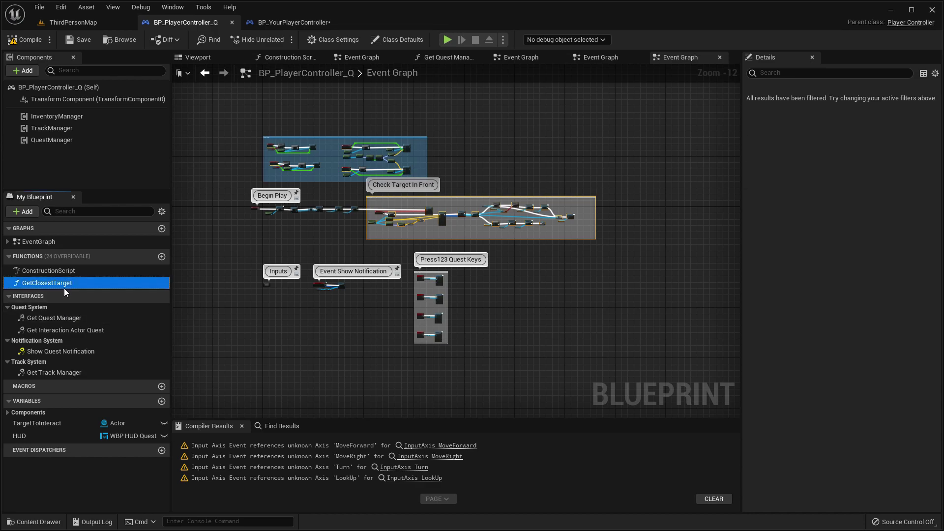
{"action": "left_click_drag", "start_coordinate": [606, 317], "coordinate": [301, 167]}
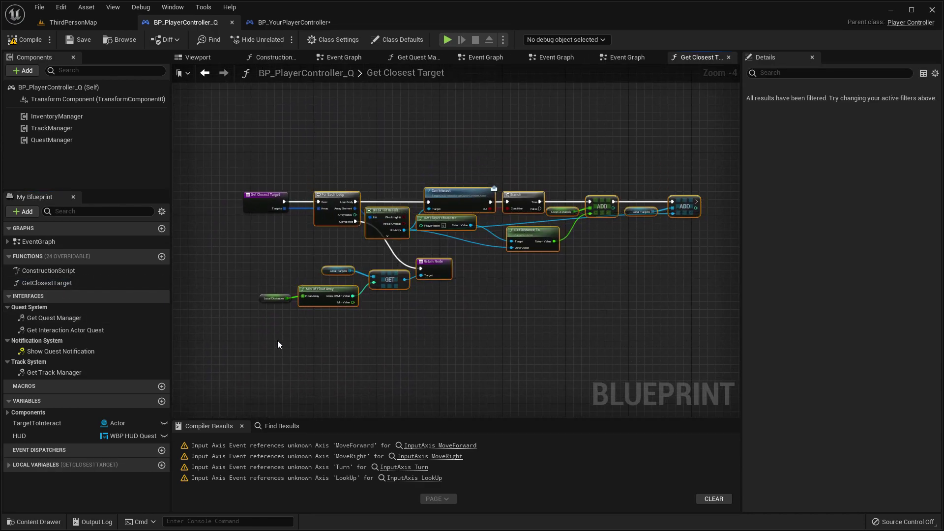
{"action": "left_click", "coordinate": [280, 22]}
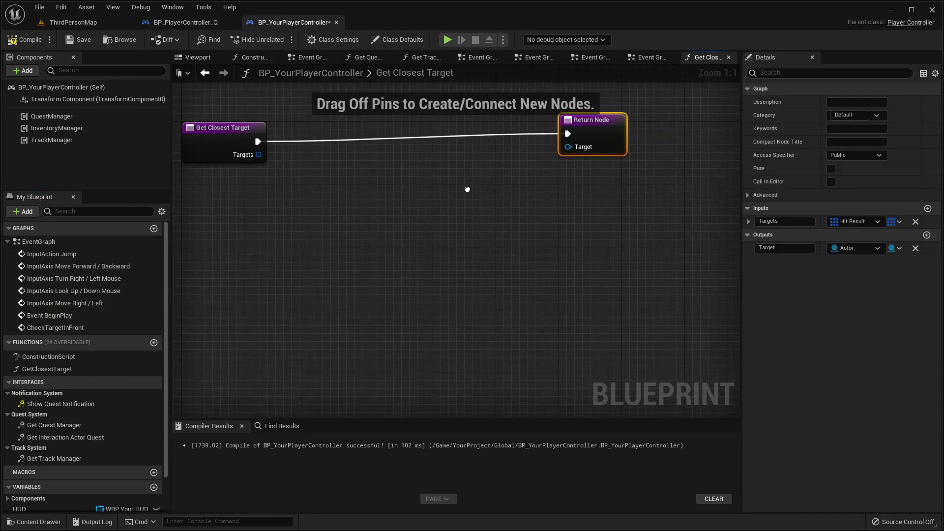
{"action": "key", "text": "ctrl+v"}
{"action": "scroll", "coordinate": [426, 220], "scroll_direction": "up", "scroll_amount": 3}
{"action": "left_click_drag", "start_coordinate": [426, 220], "coordinate": [426, 204]}
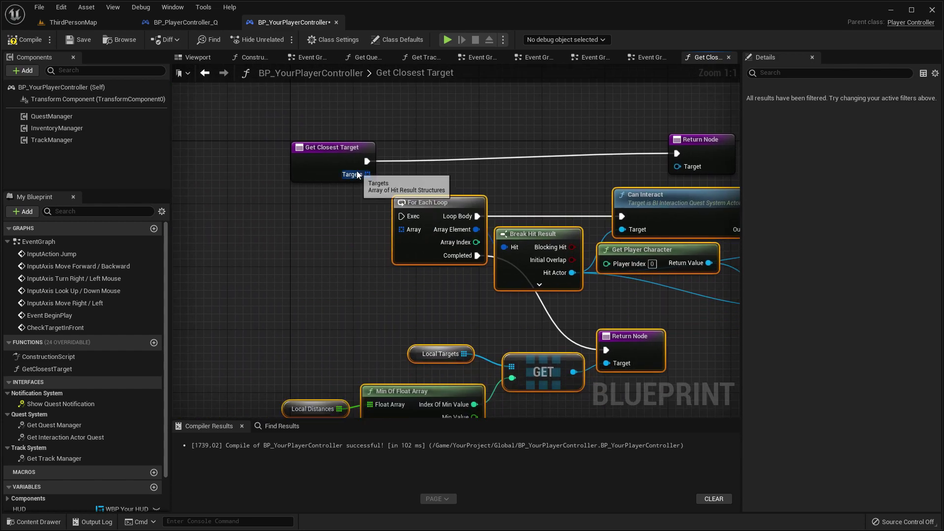
{"action": "left_click_drag", "start_coordinate": [367, 174], "coordinate": [401, 216]}
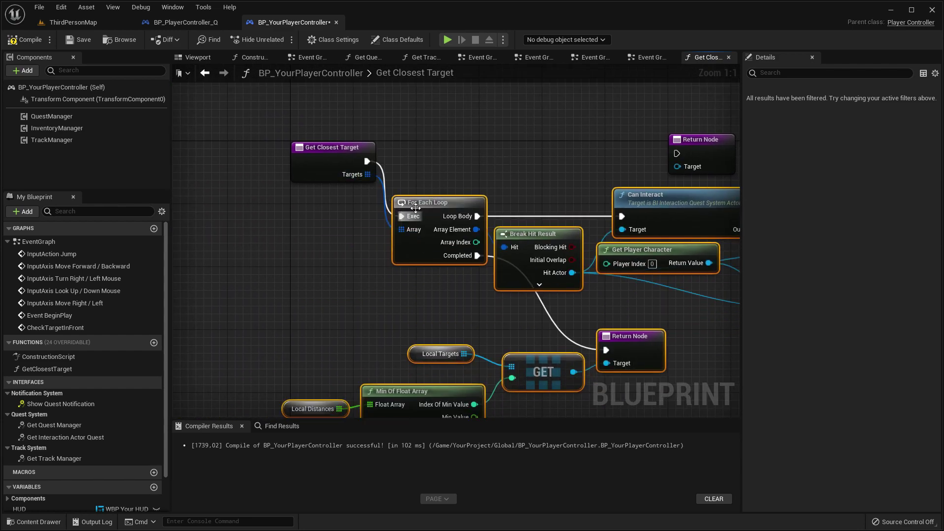
{"action": "right_click_drag", "start_coordinate": [530, 251], "coordinate": [258, 270]}
Turn Local Distances and Local Targets into localDistances and localTargets local variables
{"action": "right_click", "coordinate": [589, 256]}
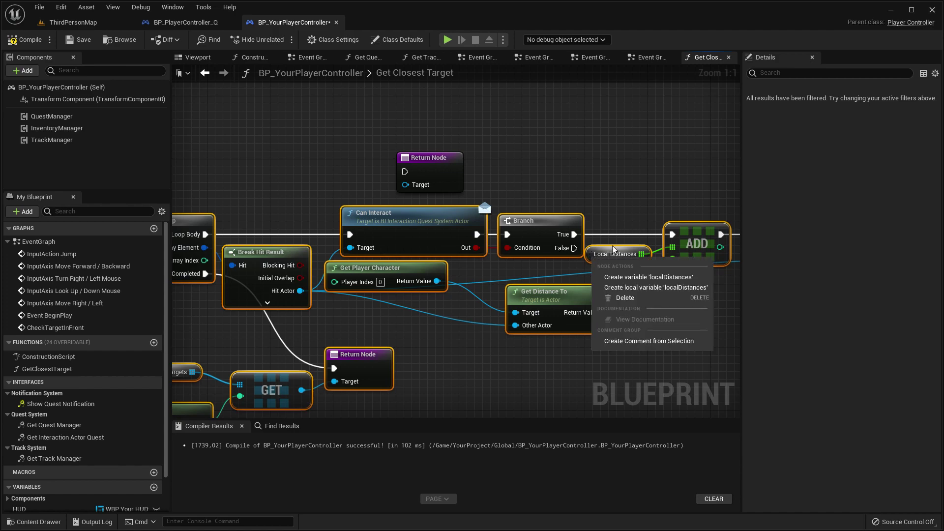
{"action": "left_click", "coordinate": [593, 254]}
{"action": "right_click", "coordinate": [594, 255]}
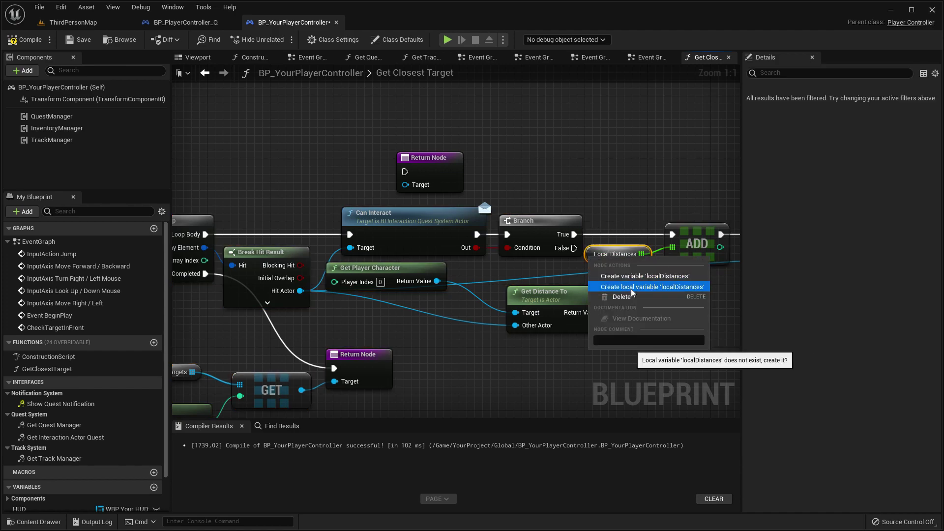
{"action": "left_click", "coordinate": [642, 285]}
{"action": "right_click_drag", "start_coordinate": [710, 318], "coordinate": [446, 312]}
{"action": "right_click", "coordinate": [489, 251]}
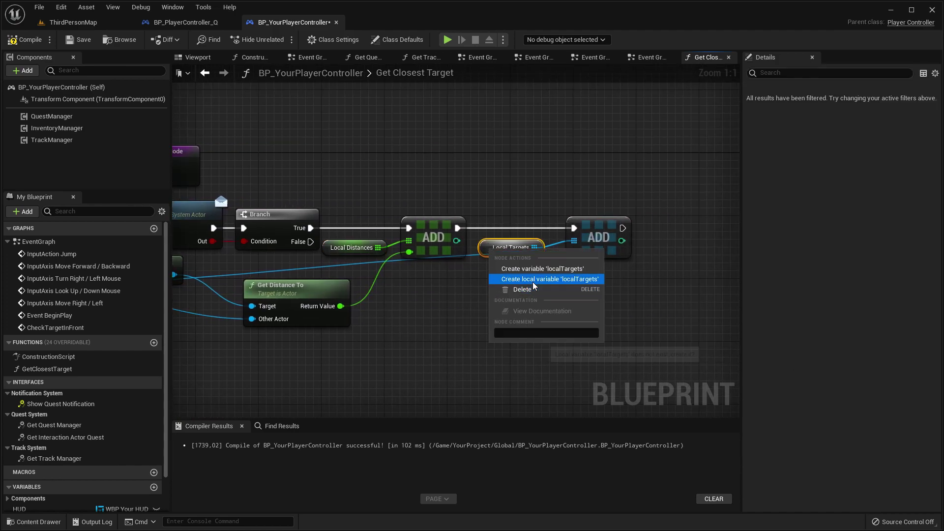
{"action": "left_click", "coordinate": [516, 279]}
Delete the extra Return Node, rearrange the entry node, and compile the blueprint
{"action": "right_click_drag", "start_coordinate": [184, 177], "coordinate": [419, 198]}
{"action": "key", "text": "Delete"}
{"action": "scroll", "coordinate": [418, 198], "scroll_direction": "down", "scroll_amount": 4}
{"action": "right_click_drag", "start_coordinate": [357, 185], "coordinate": [426, 181]}
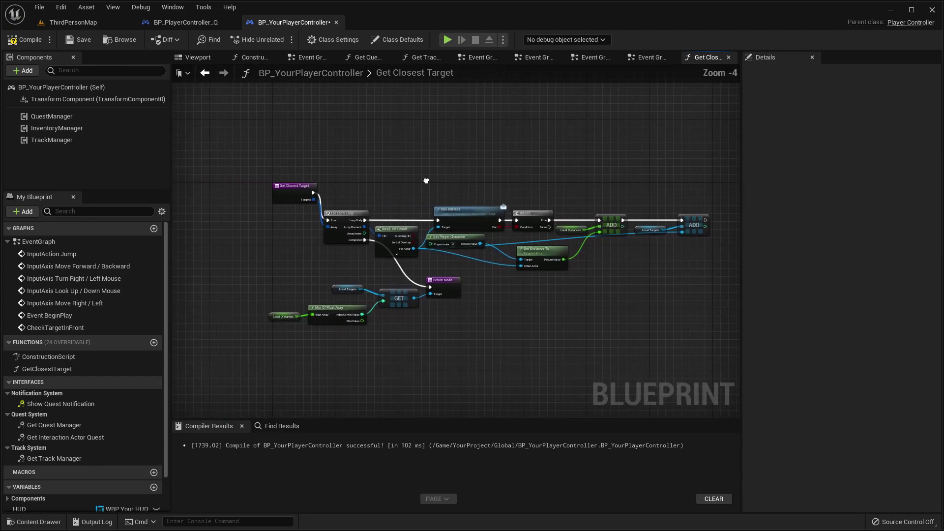
{"action": "scroll", "coordinate": [275, 190], "scroll_direction": "up", "scroll_amount": 3}
{"action": "left_click_drag", "start_coordinate": [321, 206], "coordinate": [307, 252]}
{"action": "scroll", "coordinate": [307, 253], "scroll_direction": "down", "scroll_amount": 2}
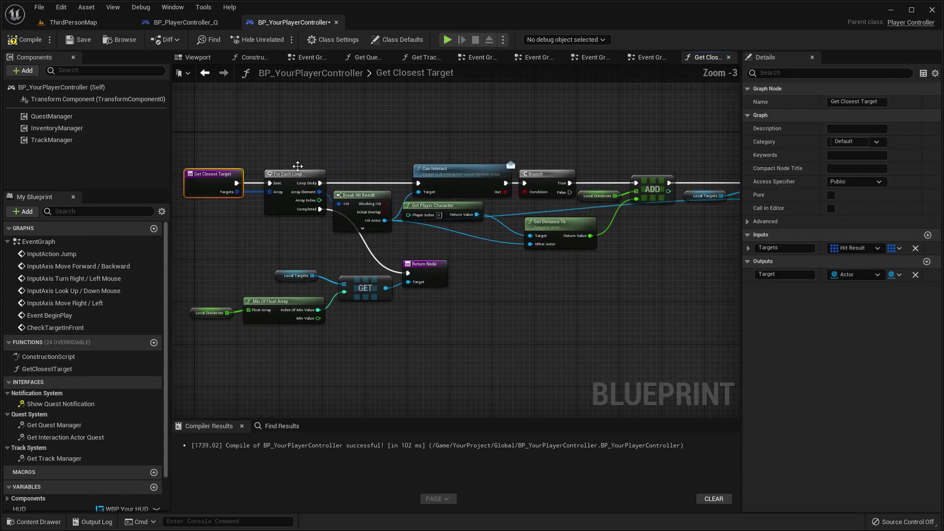
{"action": "left_click", "coordinate": [43, 43]}
Select Load Player Location and Get Game Instance in BP_PlayerController_Q's Begin Play chain
{"action": "double_click", "coordinate": [75, 243]}
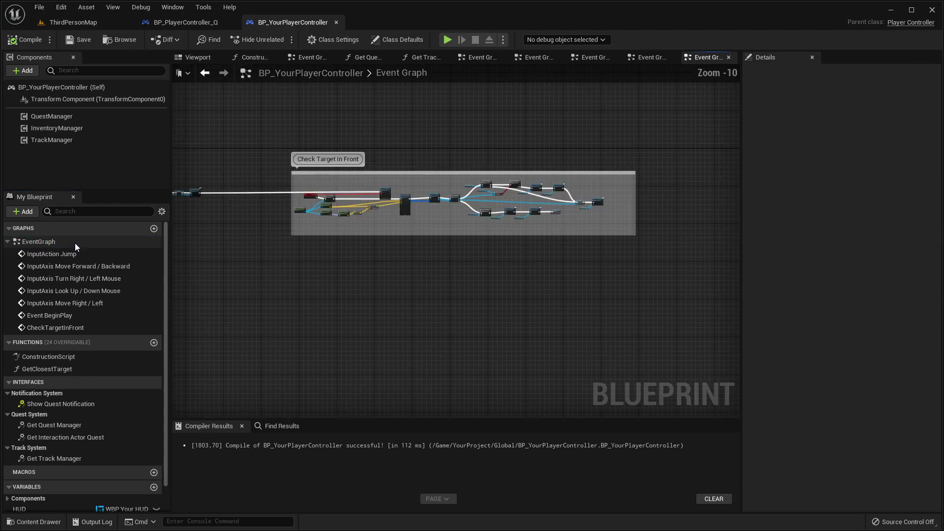
{"action": "left_click", "coordinate": [186, 23]}
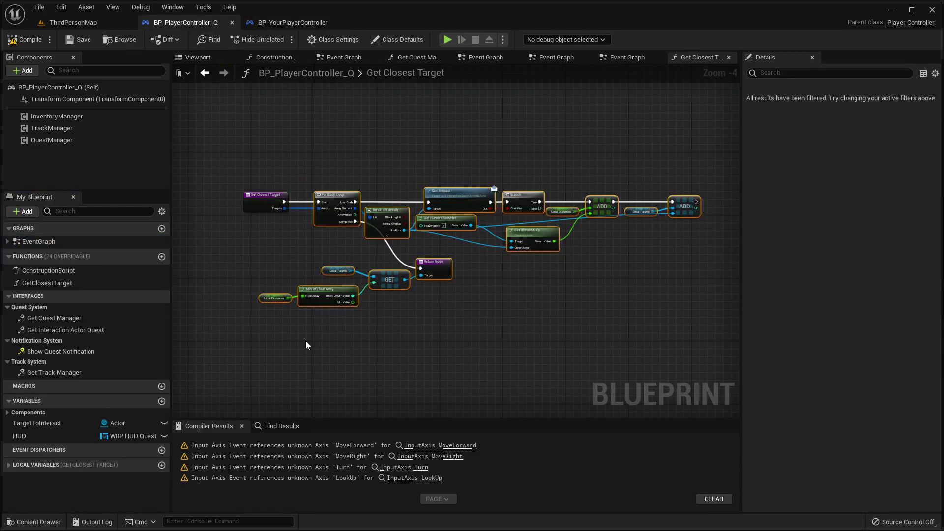
{"action": "double_click", "coordinate": [74, 241]}
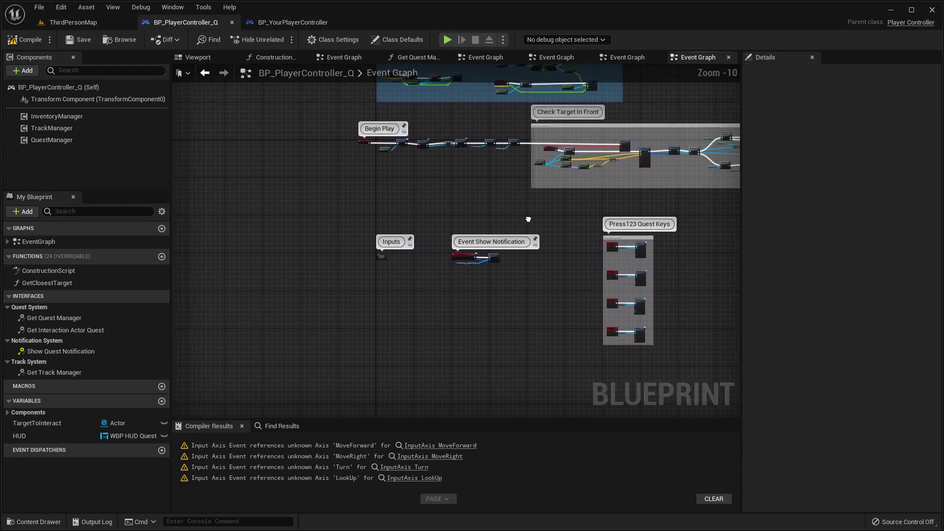
{"action": "left_click_drag", "start_coordinate": [606, 351], "coordinate": [240, 182]}
{"action": "right_click_drag", "start_coordinate": [294, 163], "coordinate": [376, 237]}
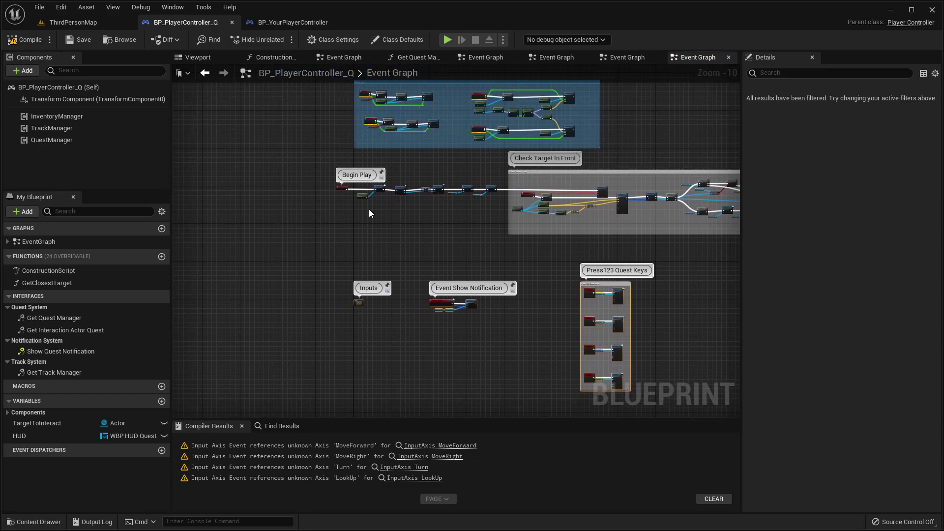
{"action": "scroll", "coordinate": [368, 204], "scroll_direction": "up", "scroll_amount": 5}
{"action": "left_click_drag", "start_coordinate": [426, 226], "coordinate": [371, 172]}
Paste them into BP_YourPlayerController, wiring Load Player Location between Begin Play and the HUD widget creation
{"action": "left_click", "coordinate": [291, 23]}
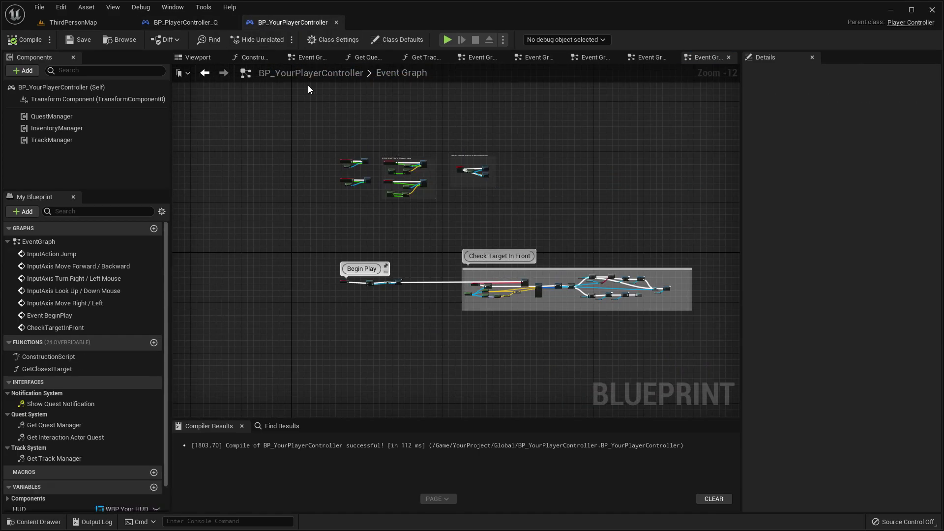
{"action": "right_click_drag", "start_coordinate": [336, 216], "coordinate": [376, 177]}
{"action": "scroll", "coordinate": [388, 225], "scroll_direction": "up", "scroll_amount": 8}
{"action": "key", "text": "ctrl+v"}
{"action": "left_click_drag", "start_coordinate": [451, 328], "coordinate": [452, 305]}
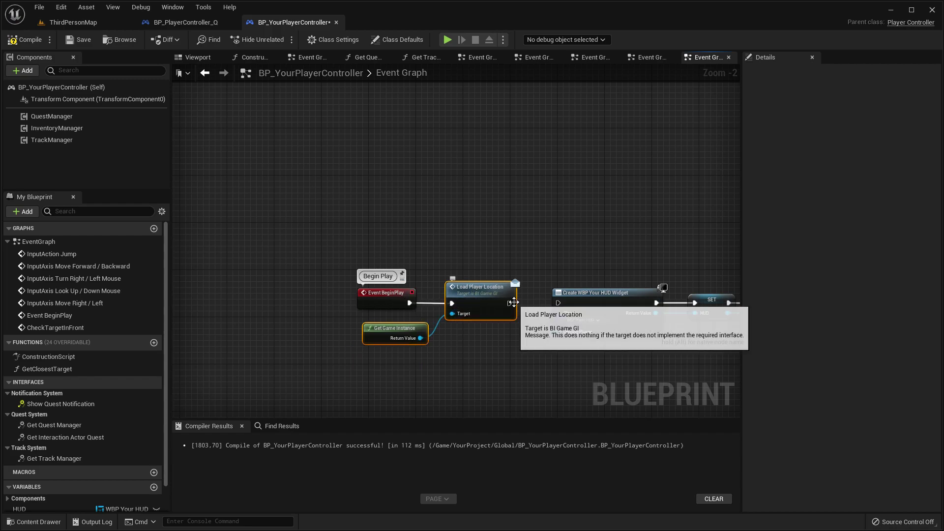
{"action": "left_click_drag", "start_coordinate": [510, 303], "coordinate": [552, 305]}
{"action": "right_click_drag", "start_coordinate": [562, 300], "coordinate": [370, 301]}
Add the Track and Quest Manager Initialization nodes after Add to Viewport, chained into Set Timer by Event
{"action": "left_click", "coordinate": [186, 22]}
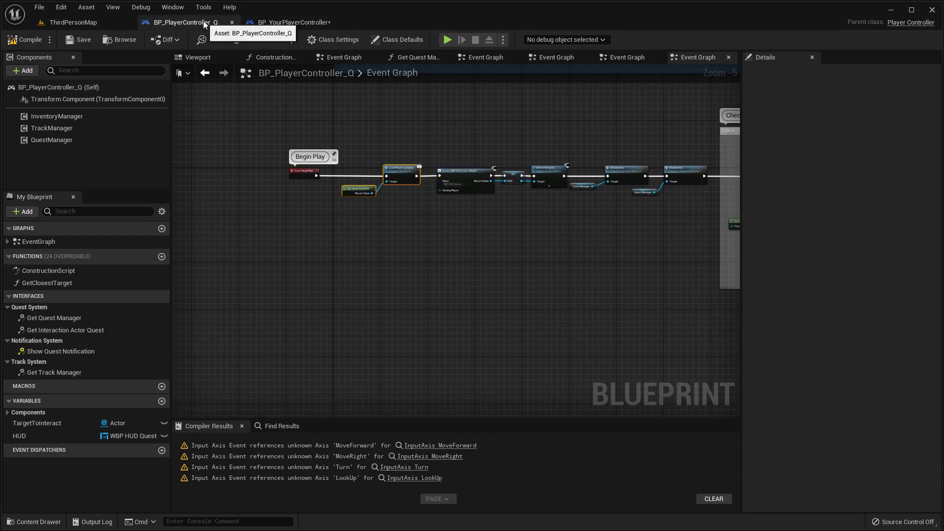
{"action": "left_click_drag", "start_coordinate": [494, 214], "coordinate": [495, 216]}
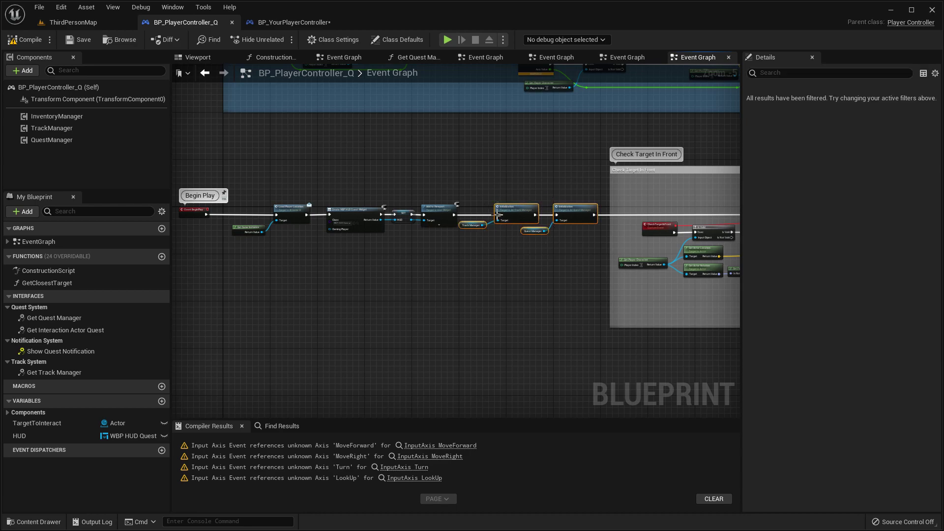
{"action": "left_click", "coordinate": [298, 23]}
{"action": "right_click_drag", "start_coordinate": [514, 259], "coordinate": [295, 202]}
{"action": "key", "text": "ctrl+v"}
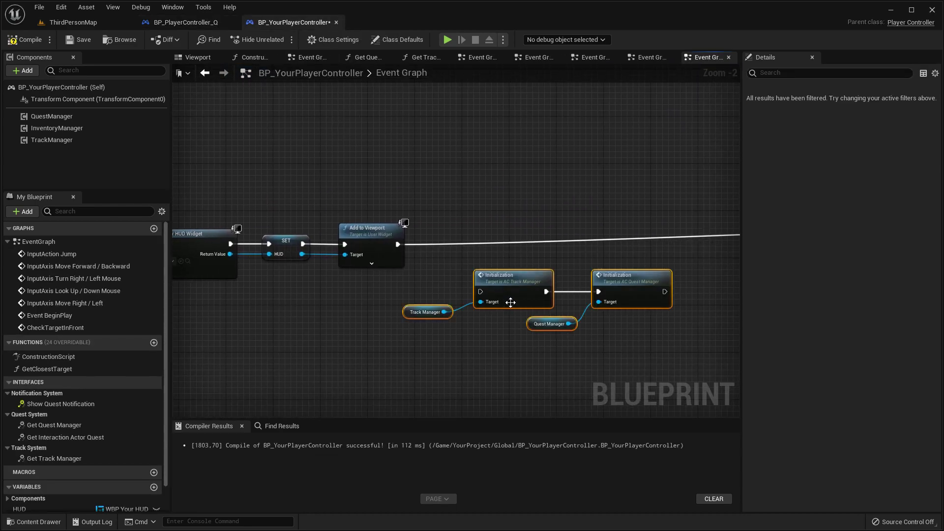
{"action": "left_click_drag", "start_coordinate": [509, 294], "coordinate": [527, 242]}
{"action": "right_click_drag", "start_coordinate": [527, 241], "coordinate": [365, 264]}
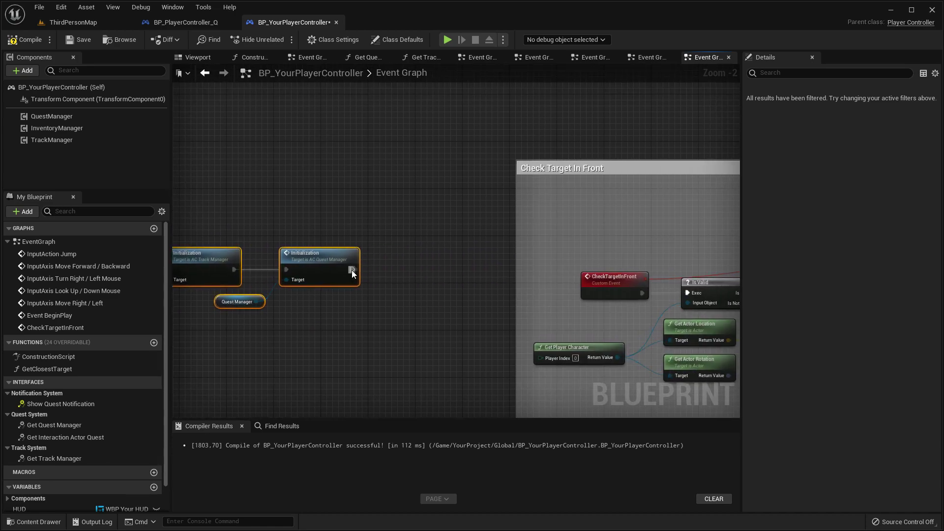
{"action": "left_click_drag", "start_coordinate": [353, 270], "coordinate": [208, 263]}
{"action": "scroll", "coordinate": [325, 189], "scroll_direction": "down", "scroll_amount": 5}
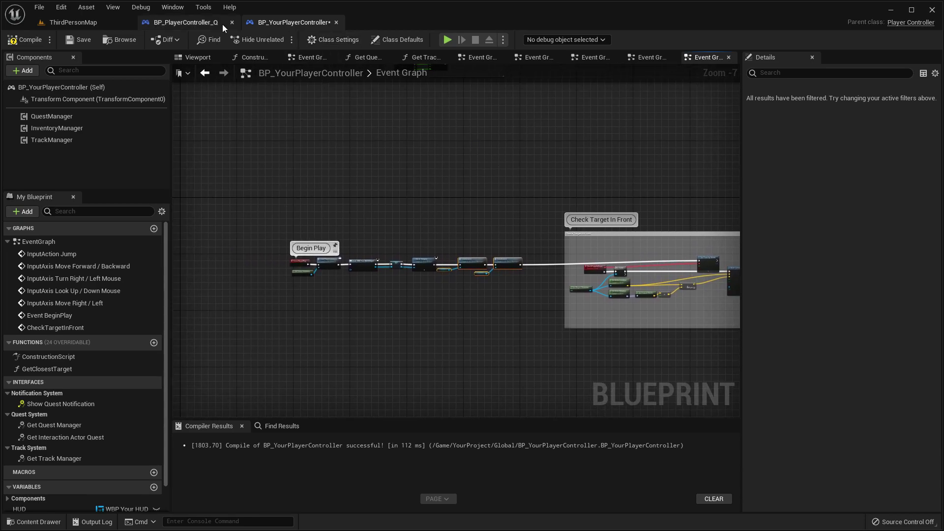
{"action": "left_click", "coordinate": [222, 25]}
{"action": "scroll", "coordinate": [345, 286], "scroll_direction": "down", "scroll_amount": 4}
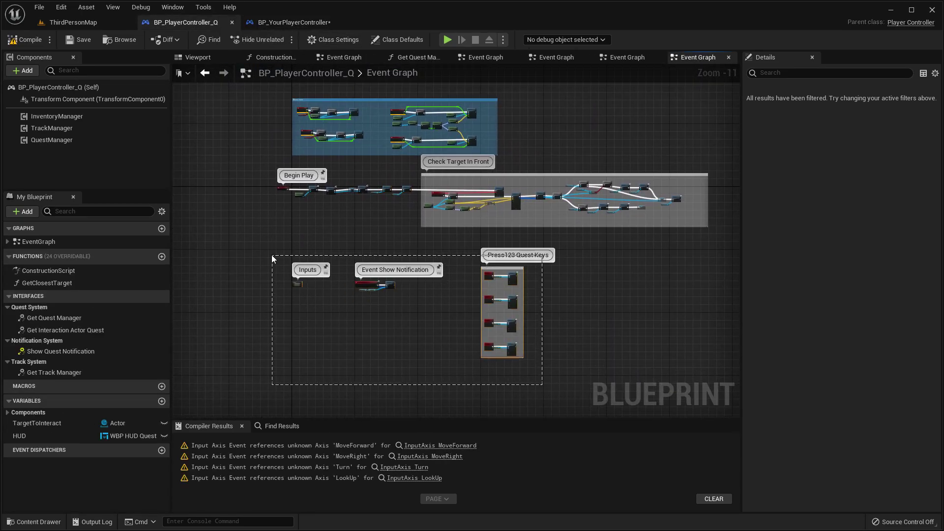
{"action": "left_click", "coordinate": [260, 23]}
Paste the quest key and input nodes and replace the broken Quest Notification with a HUD getter
{"action": "scroll", "coordinate": [369, 280], "scroll_direction": "down", "scroll_amount": 5}
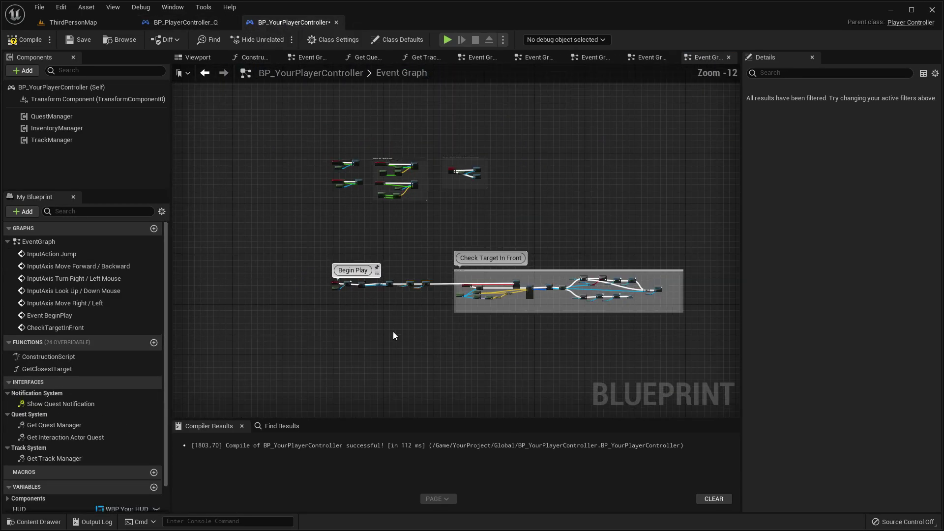
{"action": "right_click_drag", "start_coordinate": [393, 331], "coordinate": [374, 203]}
{"action": "key", "text": "ctrl+v"}
{"action": "scroll", "coordinate": [370, 250], "scroll_direction": "up", "scroll_amount": 12}
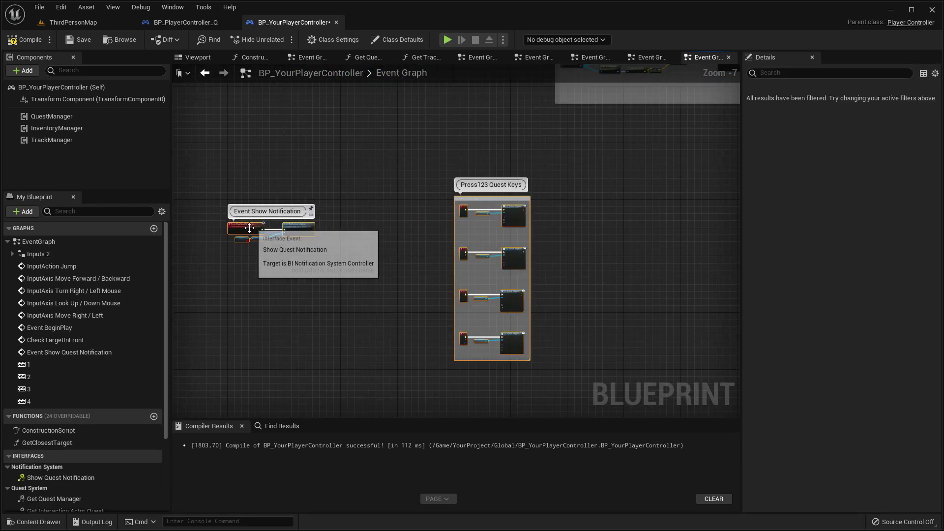
{"action": "left_click", "coordinate": [365, 220]}
{"action": "left_click_drag", "start_coordinate": [263, 188], "coordinate": [292, 216]}
{"action": "type", "text": "questnot"}
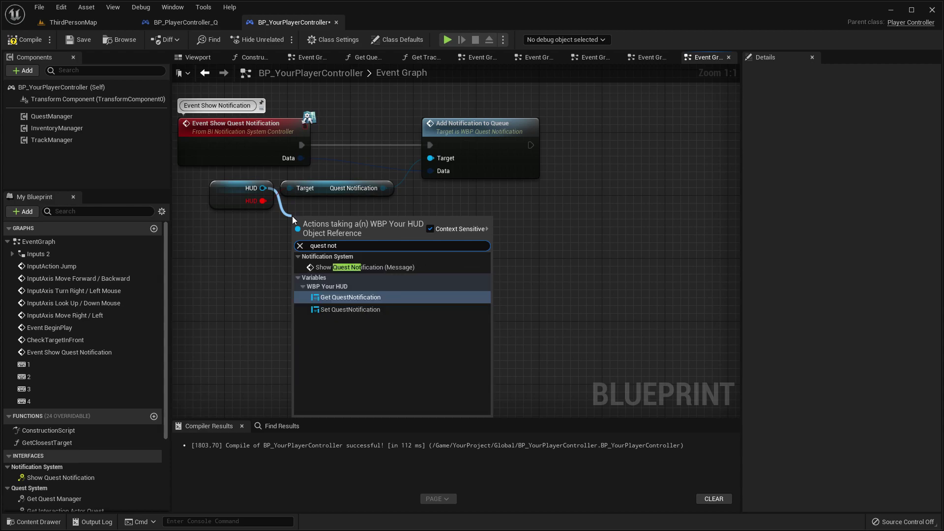
{"action": "key", "text": "Return"}
{"action": "left_click_drag", "start_coordinate": [381, 236], "coordinate": [431, 158]}
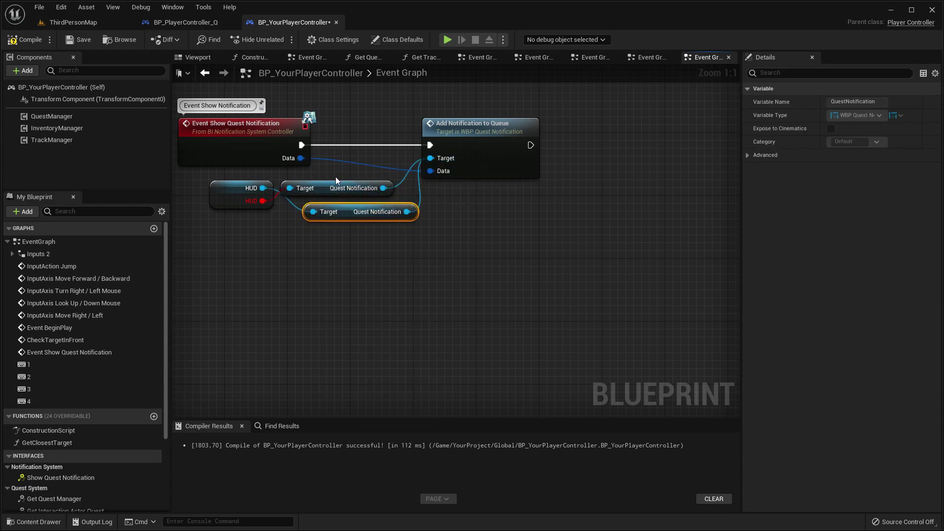
{"action": "key", "text": "Delete"}
{"action": "left_click_drag", "start_coordinate": [351, 213], "coordinate": [341, 191]}
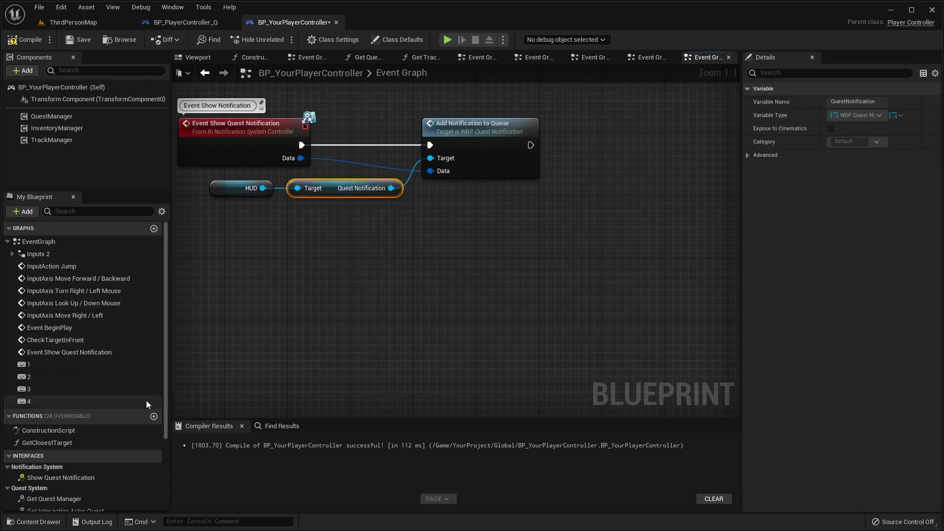
Compile, then replace the broken Quest Book node with HUD's QuestBook feeding Toggle Visibility
{"action": "left_click", "coordinate": [74, 41]}
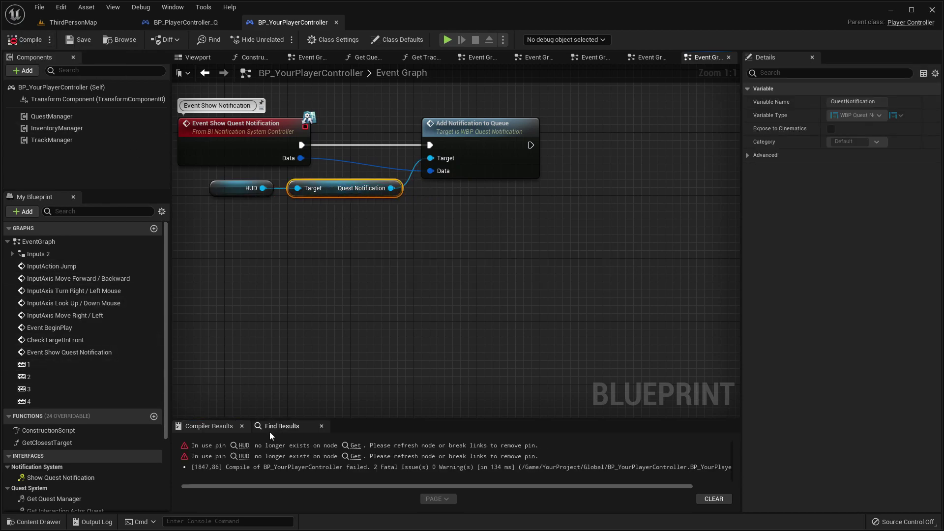
{"action": "left_click", "coordinate": [244, 446]}
{"action": "left_click_drag", "start_coordinate": [402, 239], "coordinate": [447, 269]}
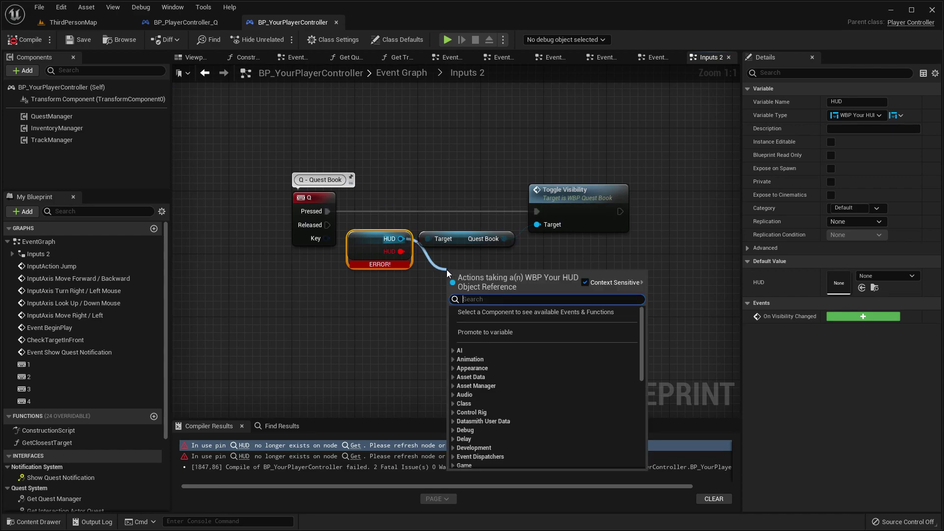
{"action": "type", "text": "quest book"}
{"action": "key", "text": "Return"}
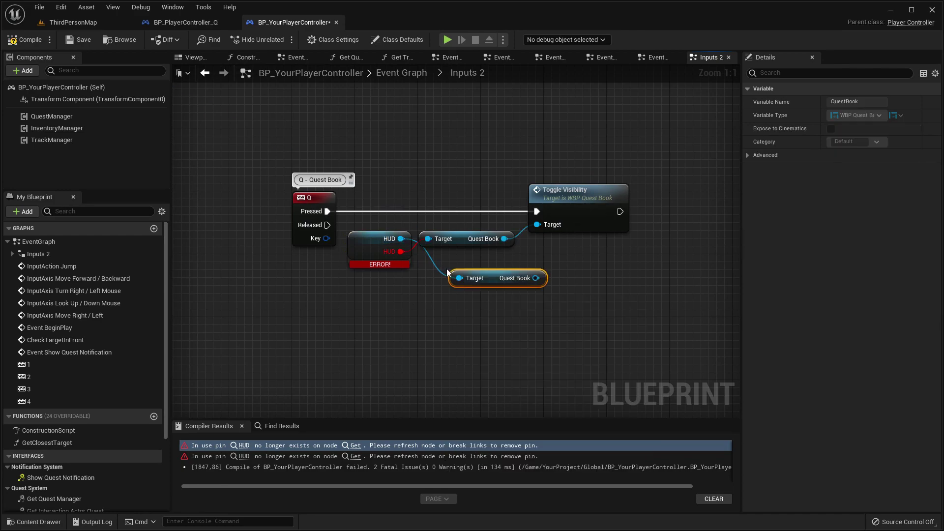
{"action": "left_click_drag", "start_coordinate": [535, 281], "coordinate": [537, 224]}
{"action": "left_click", "coordinate": [463, 239]}
{"action": "key", "text": "Delete"}
{"action": "left_click_drag", "start_coordinate": [492, 277], "coordinate": [463, 239]}
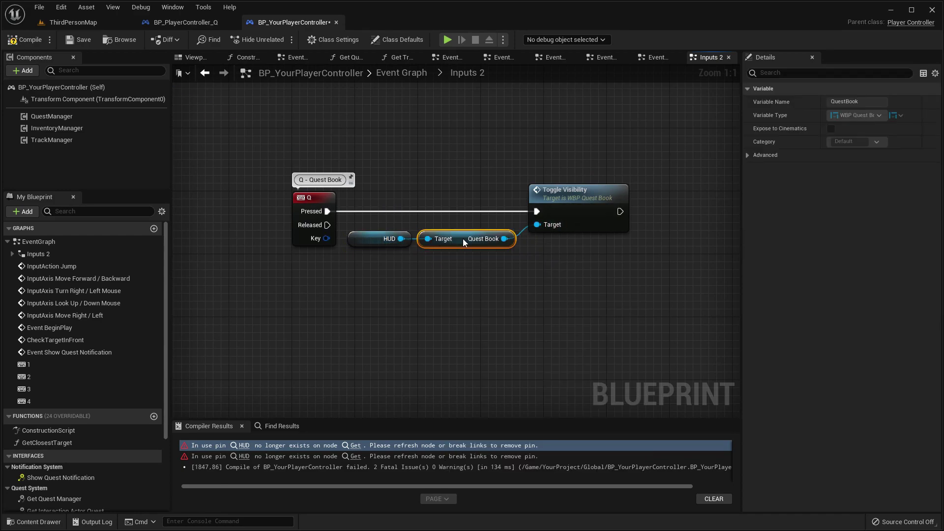
Replace the broken World Map node with HUD's WorldMap feeding Toggle Visibility, and compile
{"action": "left_click", "coordinate": [246, 459]}
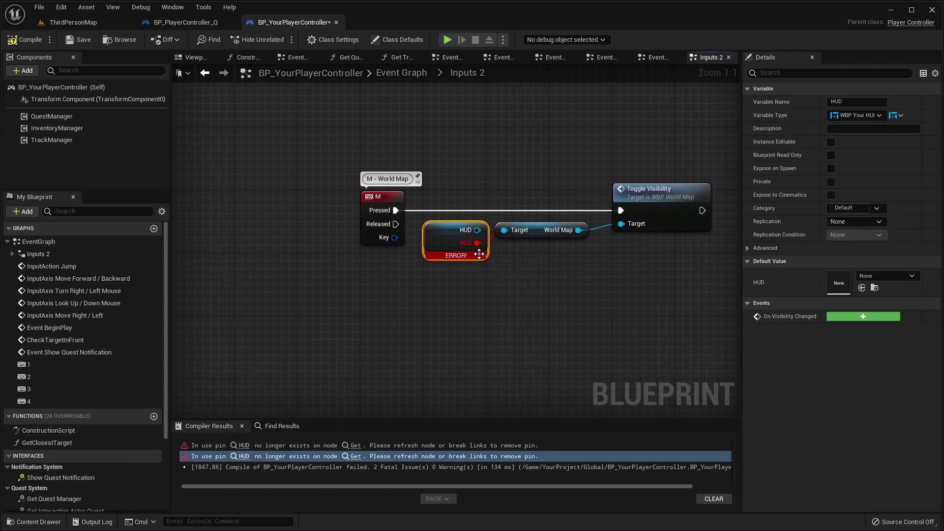
{"action": "left_click_drag", "start_coordinate": [539, 279], "coordinate": [538, 279]}
{"action": "type", "text": "world map"}
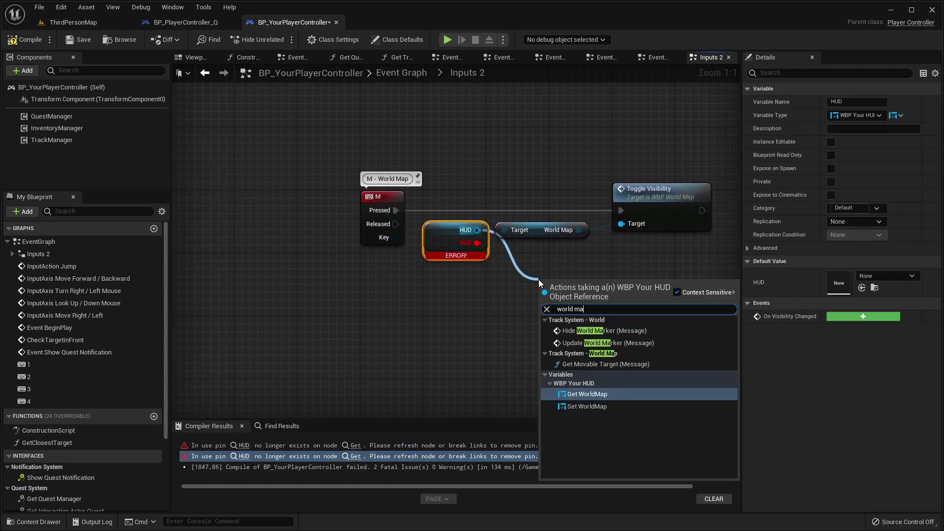
{"action": "key", "text": "Return"}
{"action": "left_click_drag", "start_coordinate": [609, 280], "coordinate": [621, 224]}
{"action": "left_click", "coordinate": [537, 224]}
{"action": "key", "text": "Delete"}
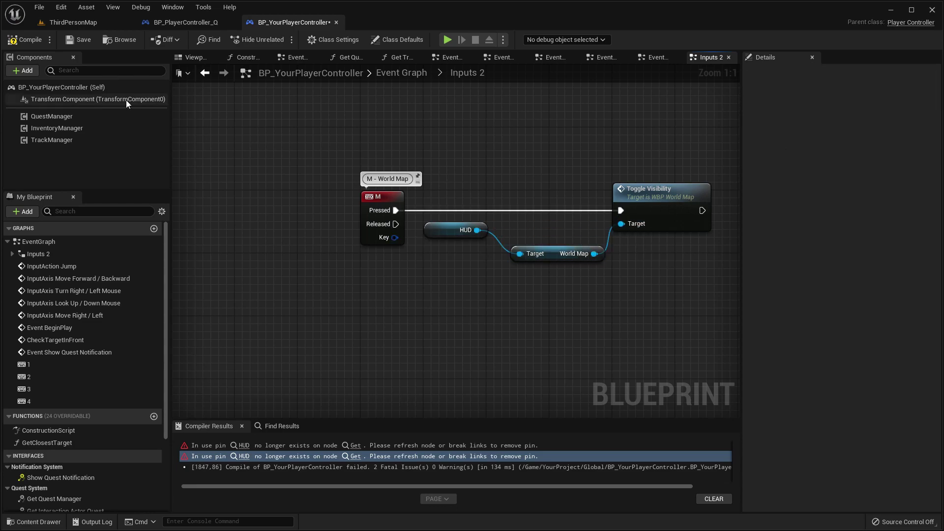
{"action": "left_click", "coordinate": [25, 39]}
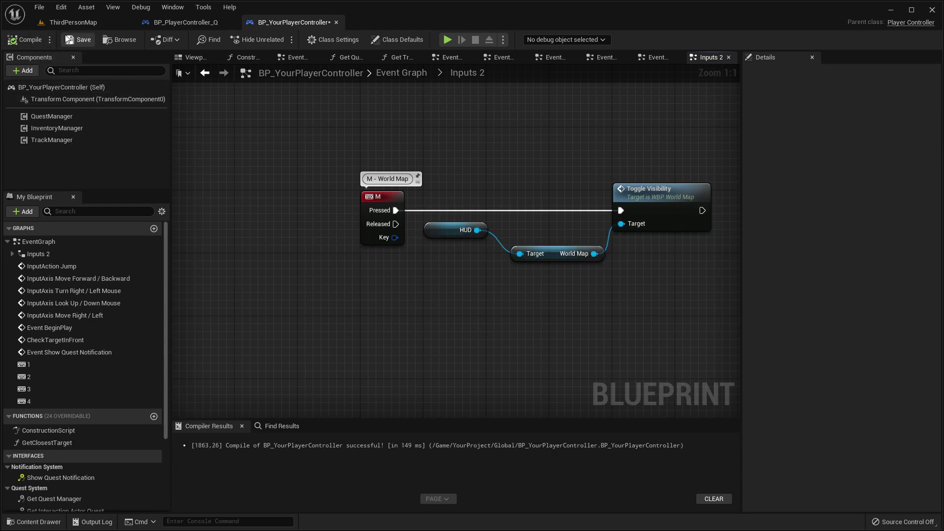
{"action": "double_click", "coordinate": [54, 241]}
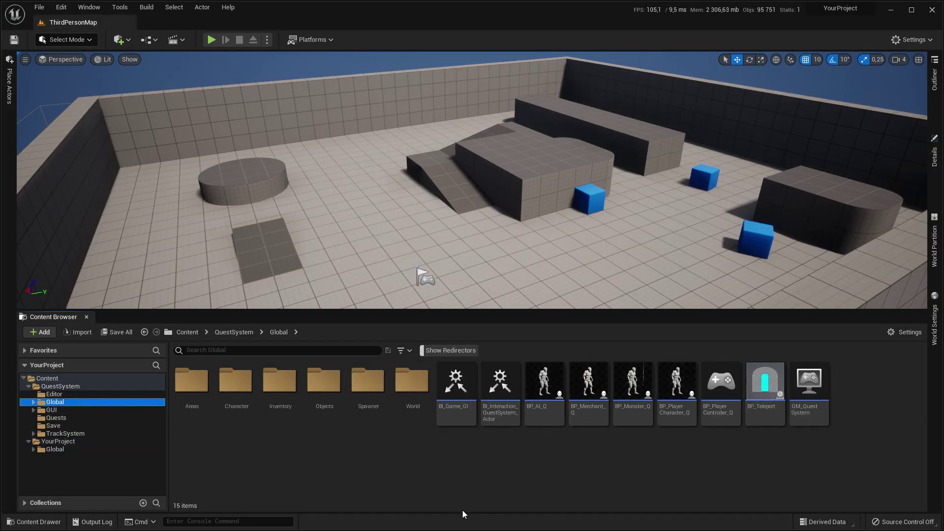
Copy the World and Compass components from BP_PlayerCharacter_Q into BP_YourPlayerCharacter under the capsule
{"action": "double_click", "coordinate": [677, 393]}
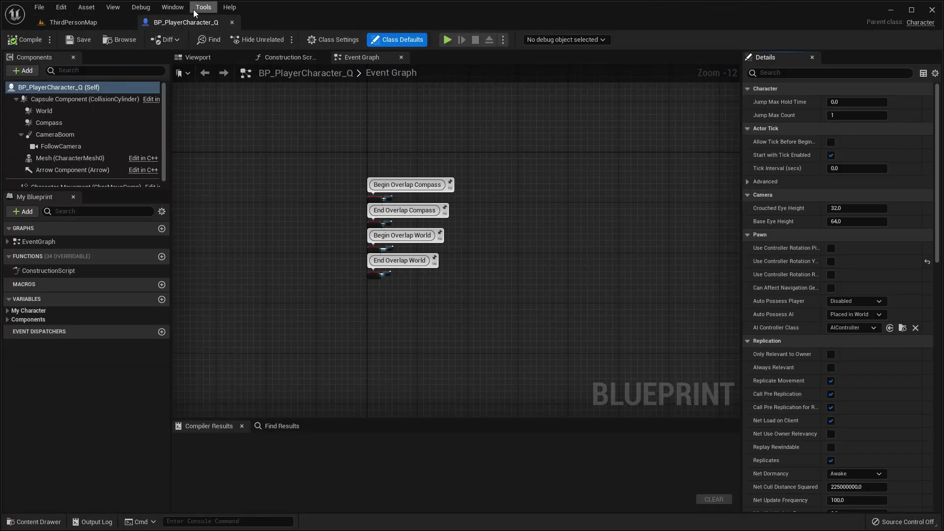
{"action": "left_click", "coordinate": [72, 22]}
{"action": "left_click", "coordinate": [71, 450]}
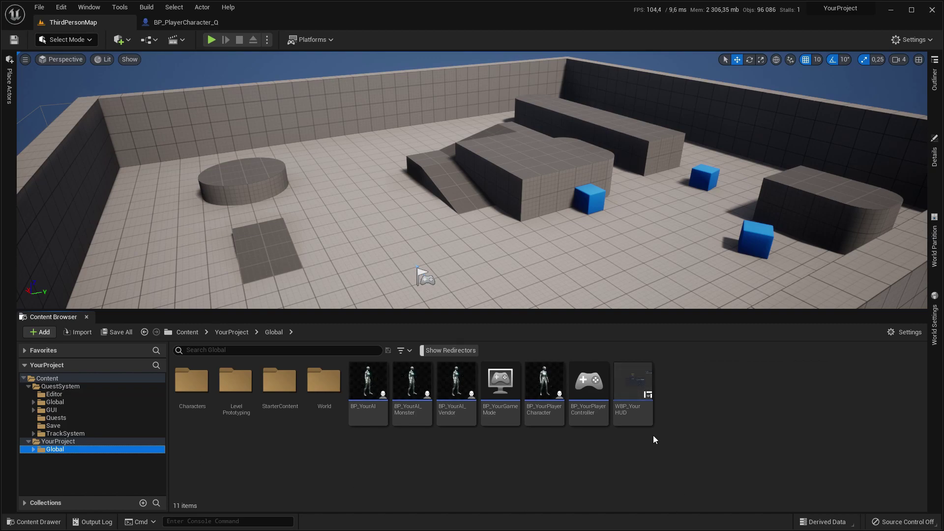
{"action": "double_click", "coordinate": [545, 388]}
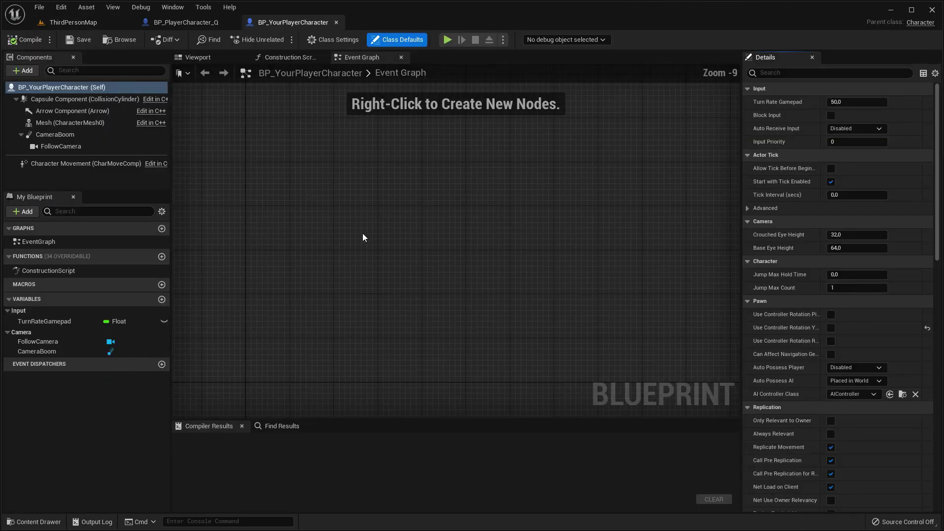
{"action": "left_click", "coordinate": [183, 22]}
{"action": "left_click", "coordinate": [73, 112]}
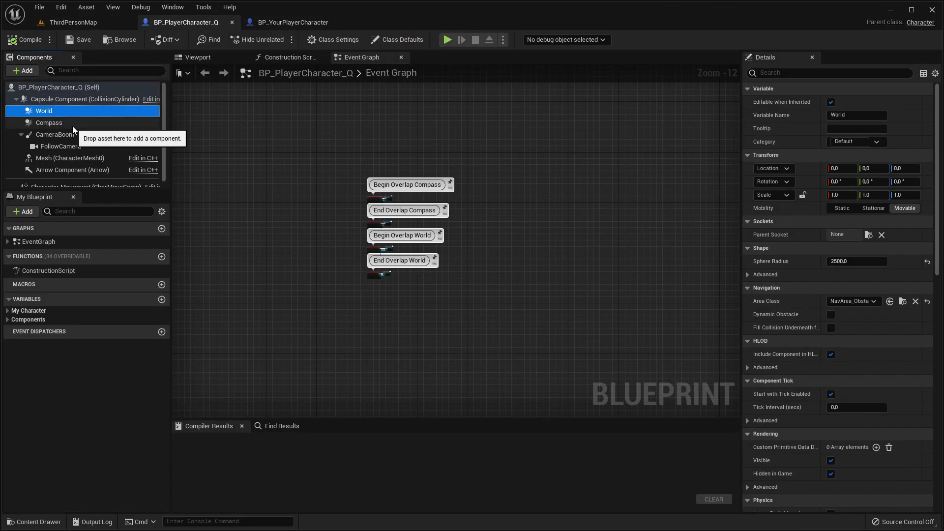
{"action": "left_click", "coordinate": [73, 123], "text": "ctrl"}
{"action": "left_click", "coordinate": [293, 23]}
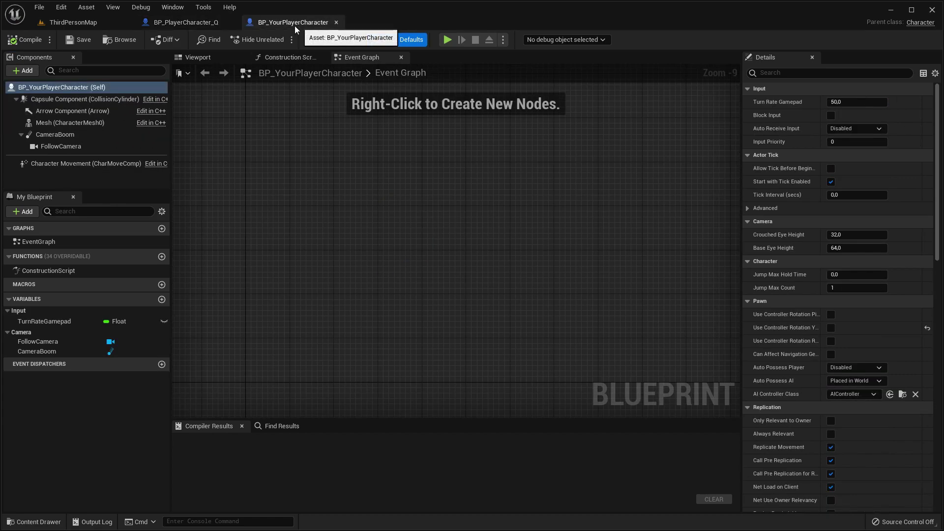
{"action": "key", "text": "ctrl+v"}
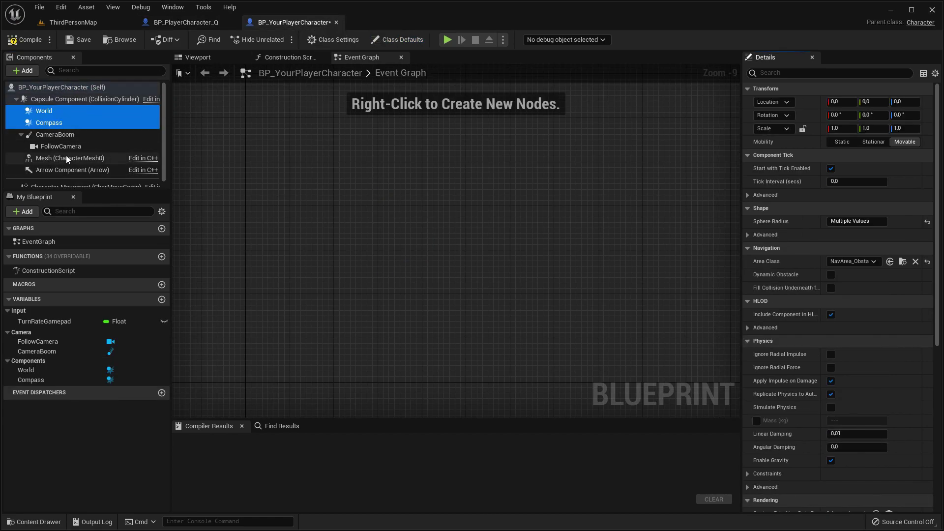
Paste the four overlap event nodes into BP_YourPlayerCharacter, compile, and close the blueprints
{"action": "left_click", "coordinate": [191, 21]}
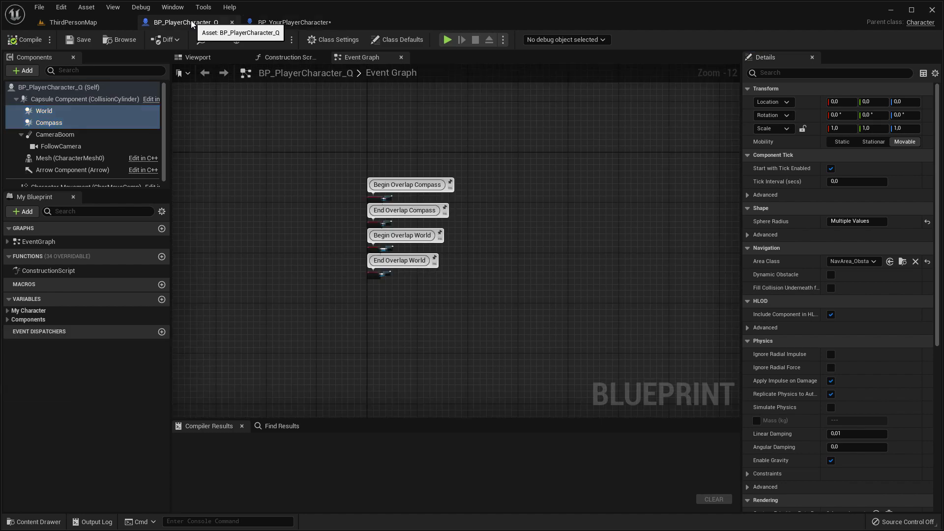
{"action": "left_click", "coordinate": [370, 218]}
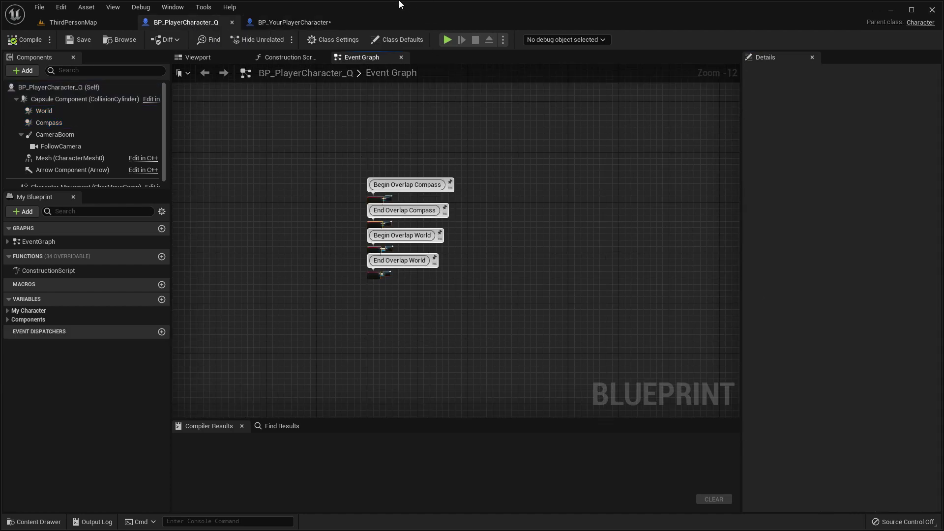
{"action": "left_click", "coordinate": [293, 22]}
{"action": "key", "text": "ctrl+v"}
{"action": "scroll", "coordinate": [394, 206], "scroll_direction": "up", "scroll_amount": 3}
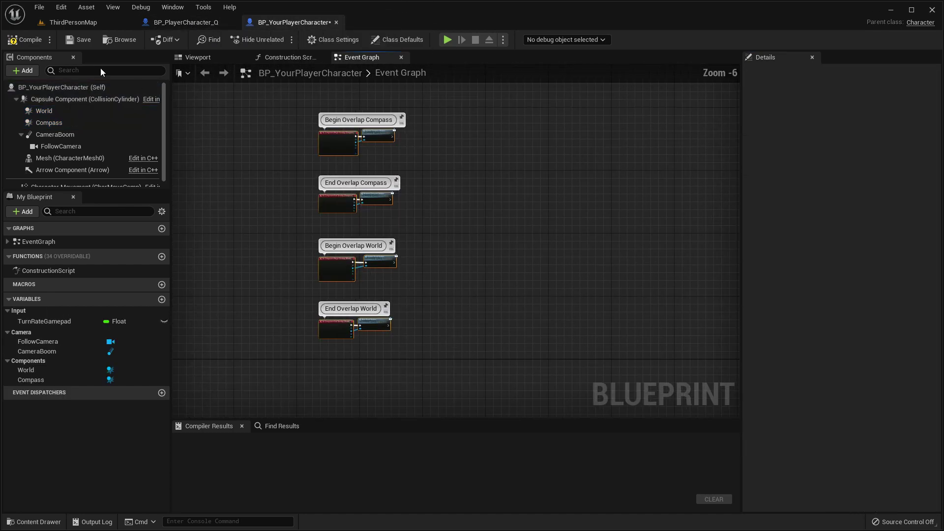
{"action": "left_click", "coordinate": [24, 39]}
{"action": "left_click", "coordinate": [337, 23]}
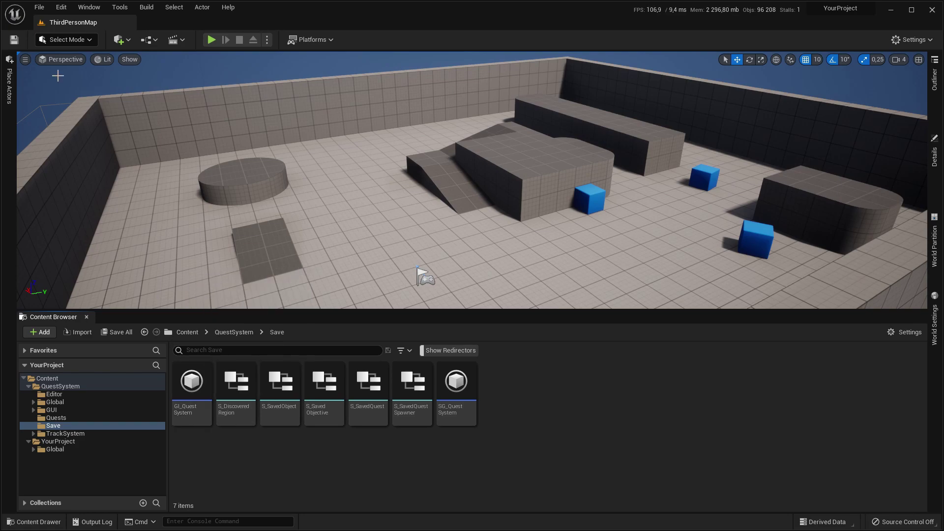
In Project Settings > Maps & Modes, switch Game Instance Class from GameInstance to GI_QuestSystem
{"action": "left_click", "coordinate": [61, 7]}
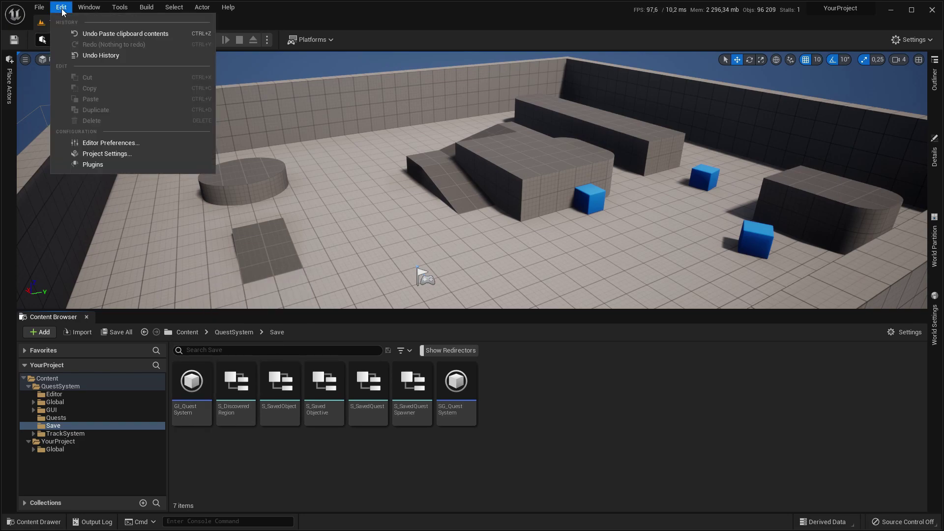
{"action": "left_click", "coordinate": [96, 156]}
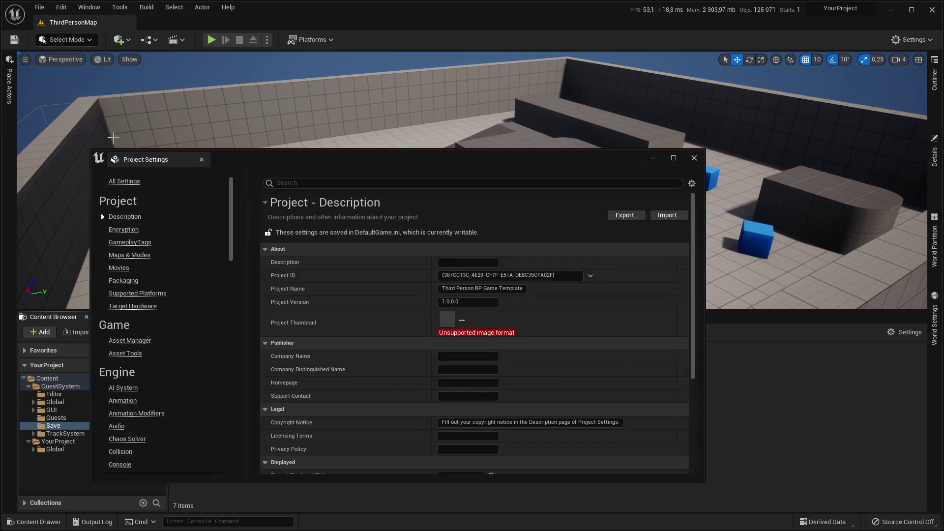
{"action": "left_click", "coordinate": [129, 255]}
{"action": "scroll", "coordinate": [447, 298], "scroll_direction": "down", "scroll_amount": 2}
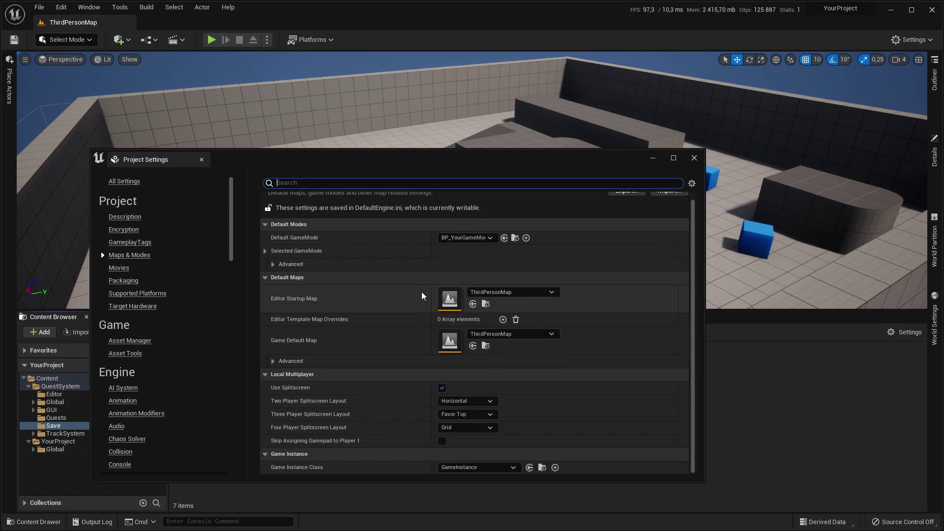
{"action": "left_click", "coordinate": [462, 467]}
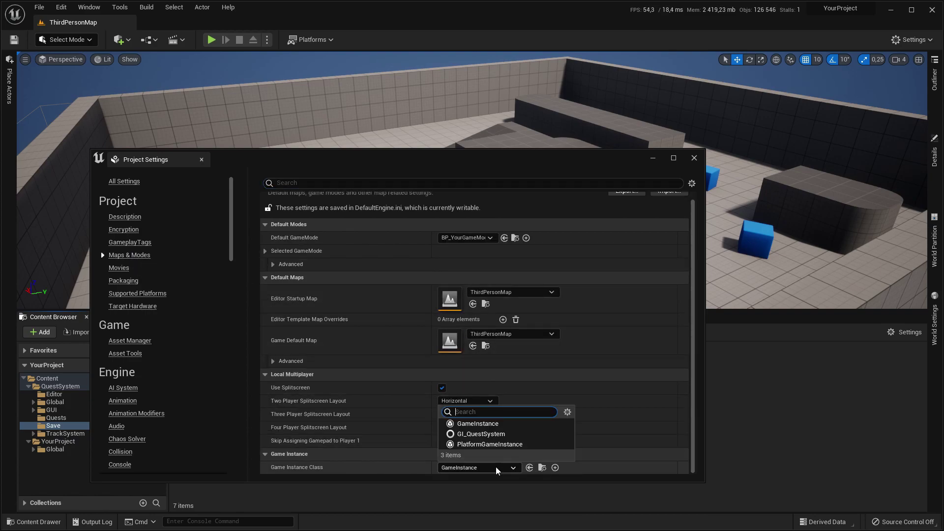
{"action": "left_click", "coordinate": [481, 435]}
{"action": "left_click", "coordinate": [481, 435]}
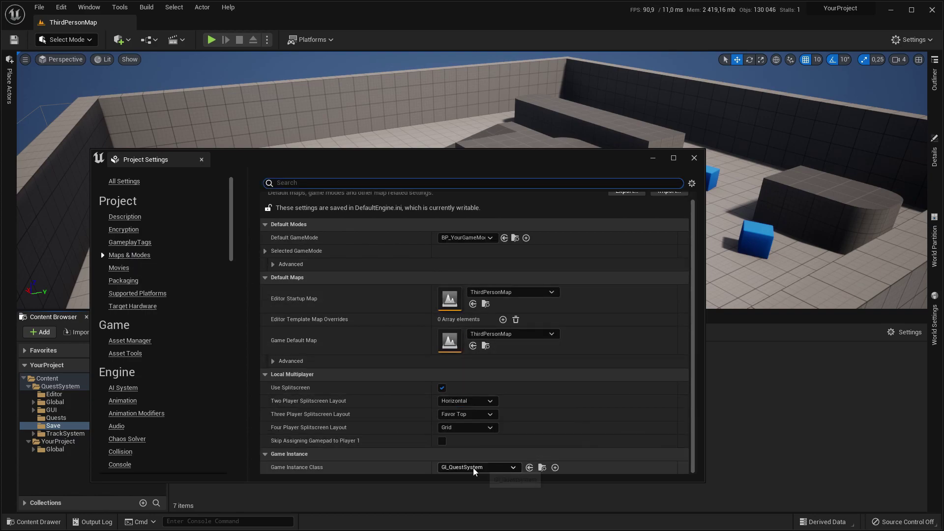
{"action": "left_click", "coordinate": [693, 158]}
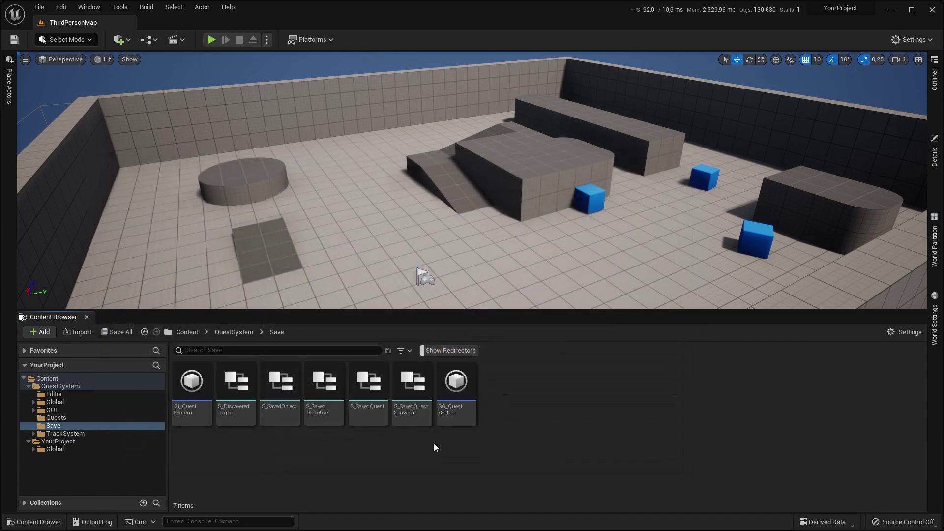
Open the SG_QuestSystem save-game blueprint to inspect it, then close it
{"action": "left_click", "coordinate": [464, 398]}
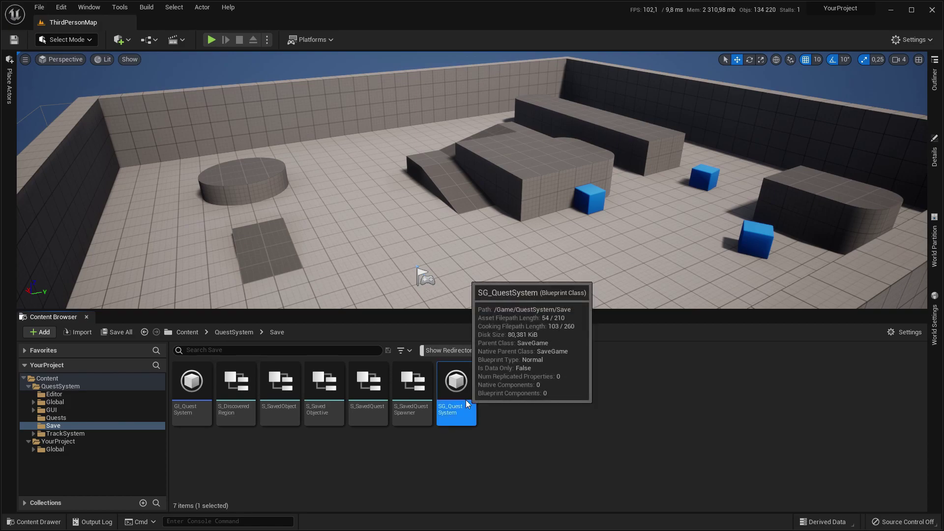
{"action": "double_click", "coordinate": [465, 400]}
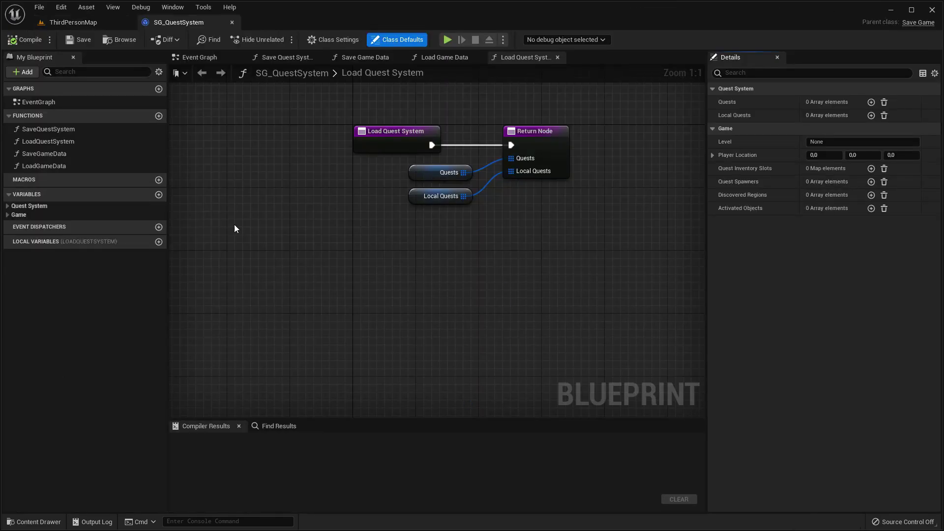
{"action": "left_click", "coordinate": [232, 23]}
{"action": "left_click", "coordinate": [315, 464]}
Open GI_QuestSystem and review its save and teleport events and class settings
{"action": "left_click", "coordinate": [191, 383]}
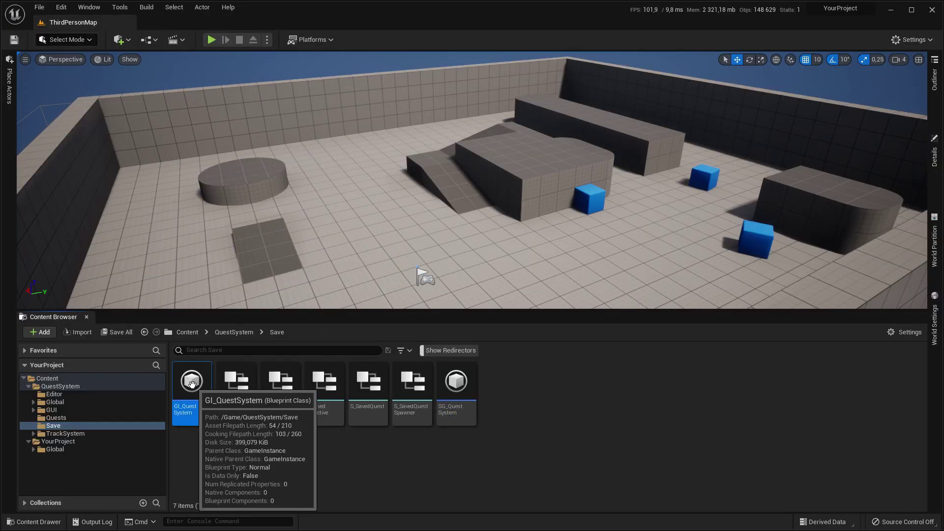
{"action": "double_click", "coordinate": [220, 383]}
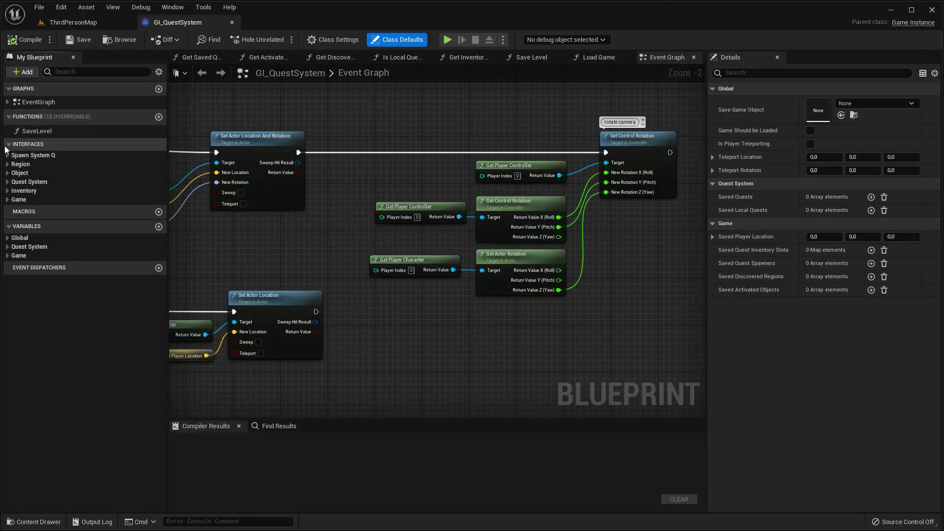
{"action": "scroll", "coordinate": [217, 197], "scroll_direction": "down", "scroll_amount": 8}
{"action": "right_click_drag", "start_coordinate": [285, 178], "coordinate": [464, 235]}
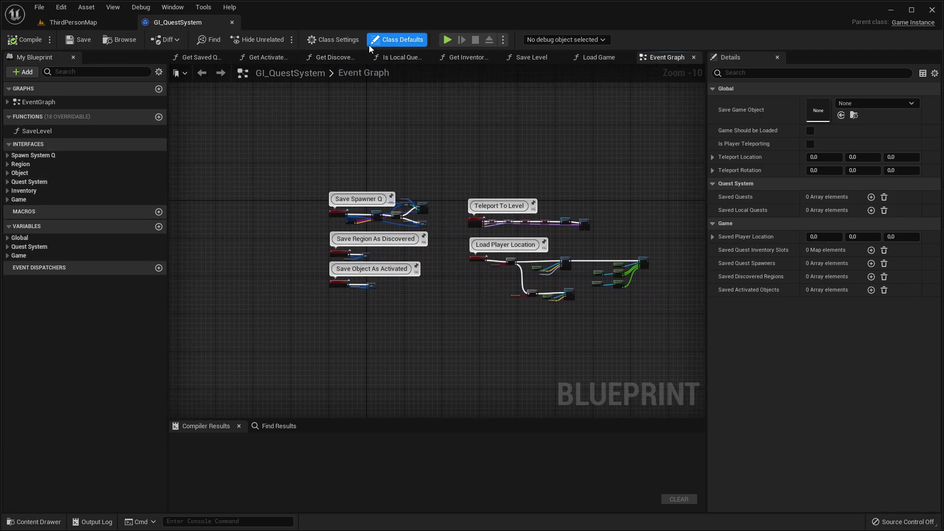
{"action": "left_click", "coordinate": [333, 40]}
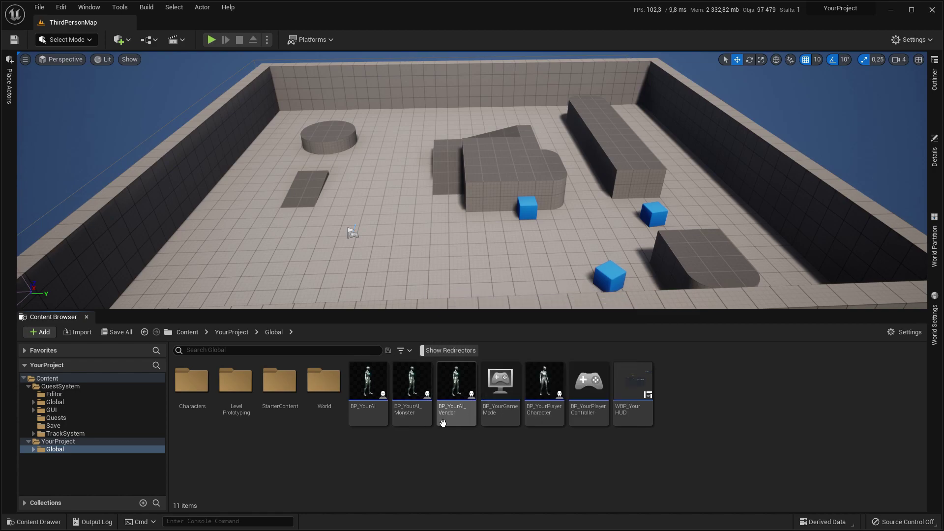
Place BP_Spawner_Q from the Spawner folder and a BP_SpawnPoint_Q on the central raised block
{"action": "left_click", "coordinate": [75, 403]}
{"action": "double_click", "coordinate": [379, 398]}
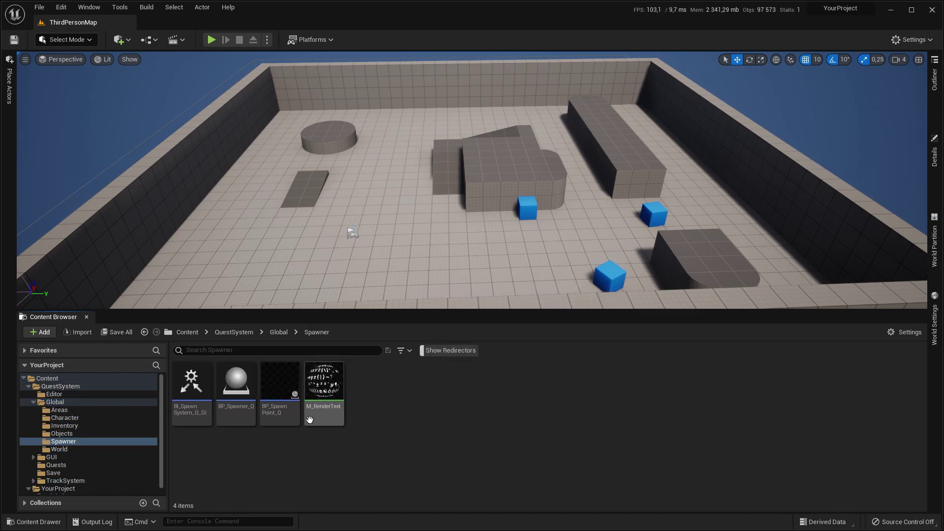
{"action": "left_click", "coordinate": [237, 389]}
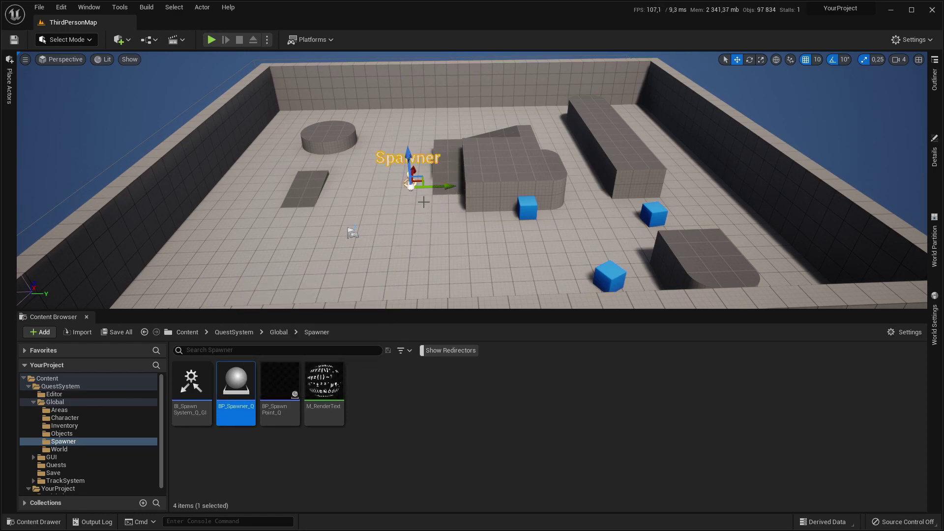
{"action": "left_click_drag", "start_coordinate": [279, 384], "coordinate": [512, 187]}
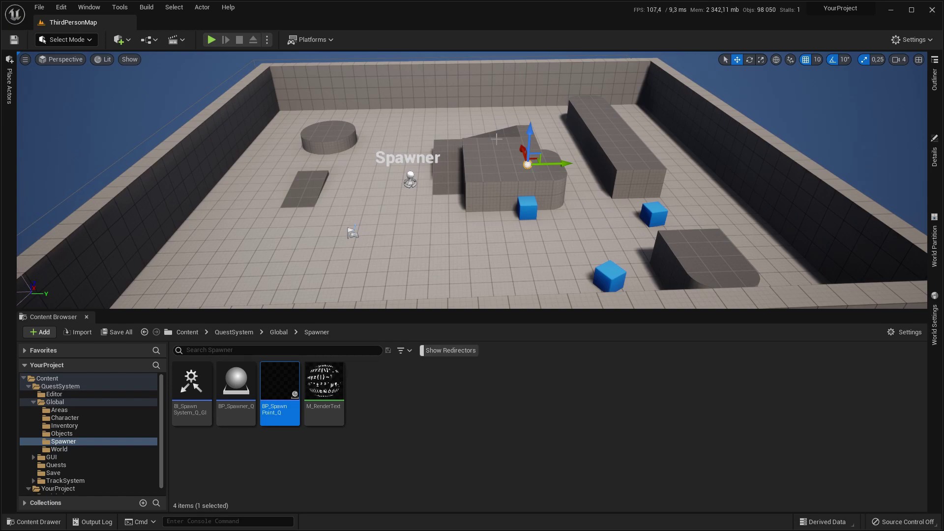
Focus on the spawn point and check its AI class setting in Details, leaving it unchanged
{"action": "key", "text": "f"}
{"action": "key", "text": "e"}
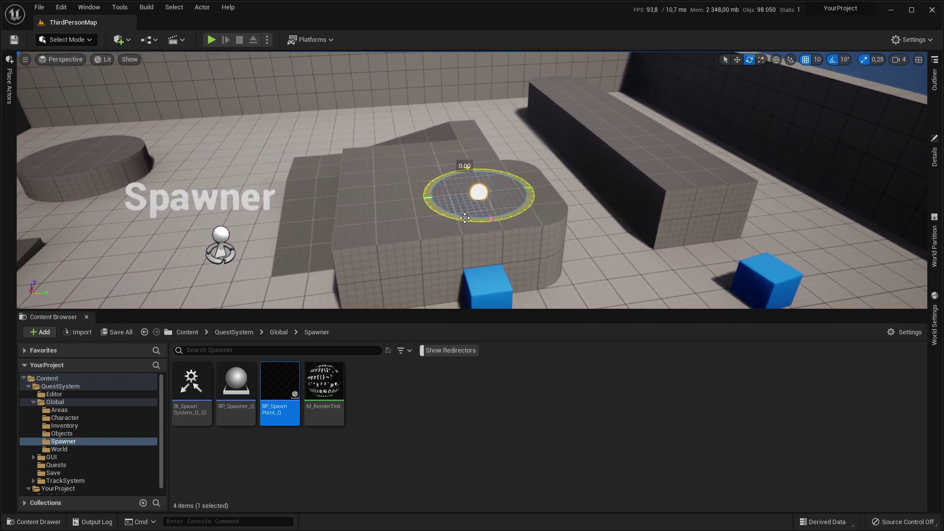
{"action": "key", "text": "w"}
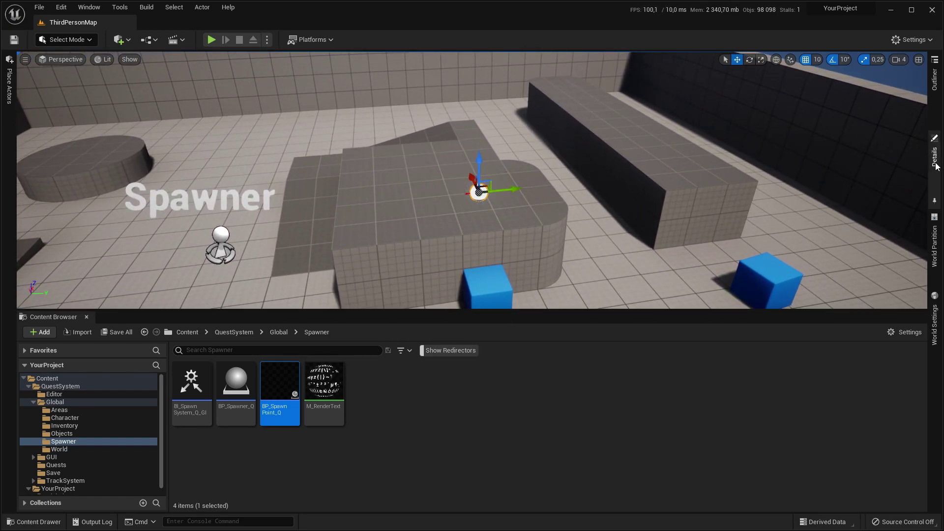
{"action": "left_click", "coordinate": [935, 157]}
{"action": "left_click", "coordinate": [790, 255]}
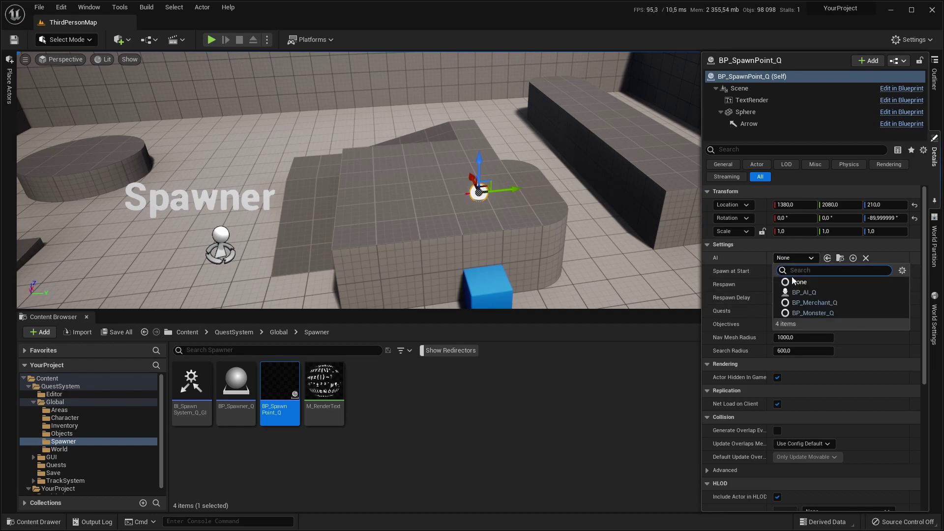
{"action": "key", "text": "Escape"}
{"action": "key", "text": "s"}
{"action": "right_click_drag", "start_coordinate": [374, 212], "coordinate": [352, 212]}
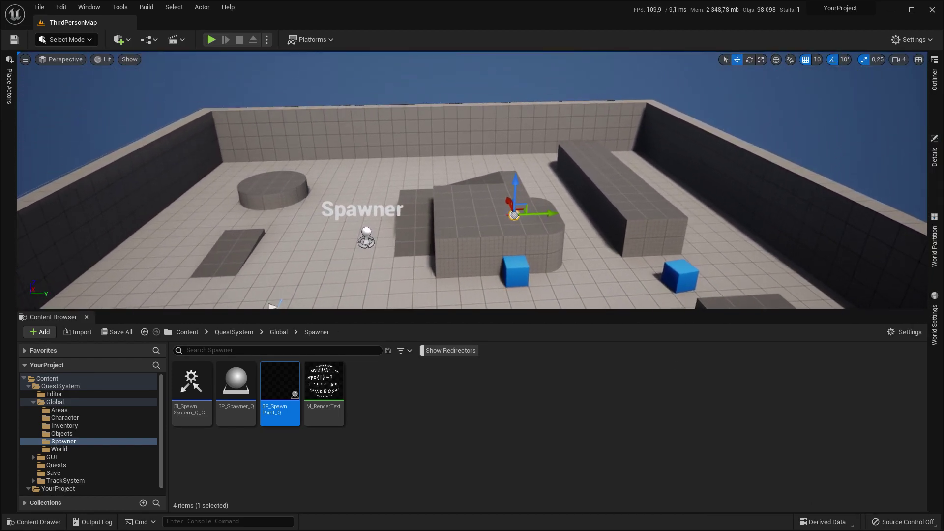
Open the BP_SpawnPoint_Q, BP_AI_Q and BP_YourAI blueprints
{"action": "double_click", "coordinate": [281, 392]}
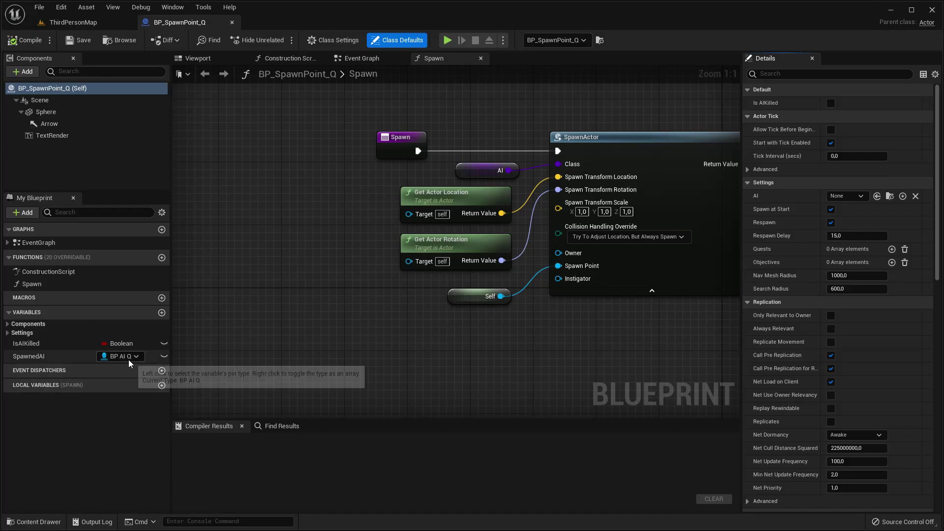
{"action": "left_click", "coordinate": [7, 333]}
{"action": "left_click", "coordinate": [96, 23]}
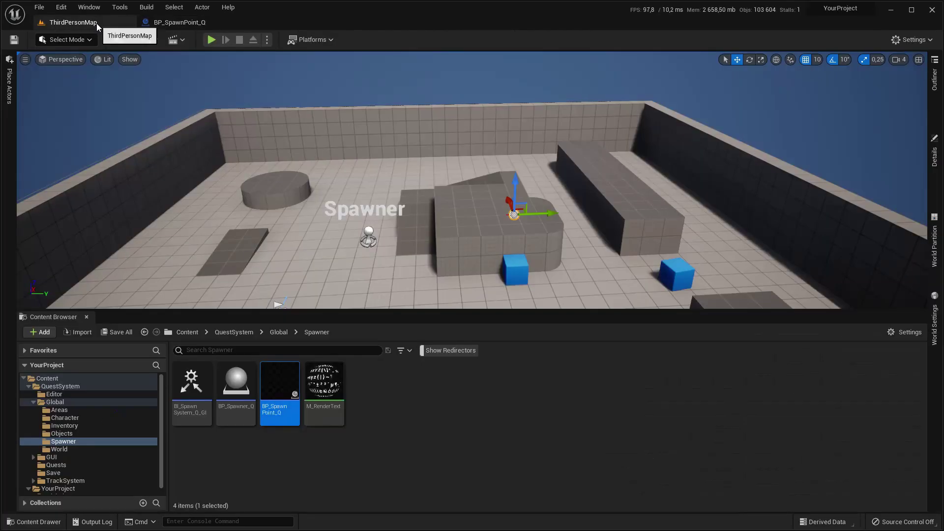
{"action": "left_click", "coordinate": [65, 417]}
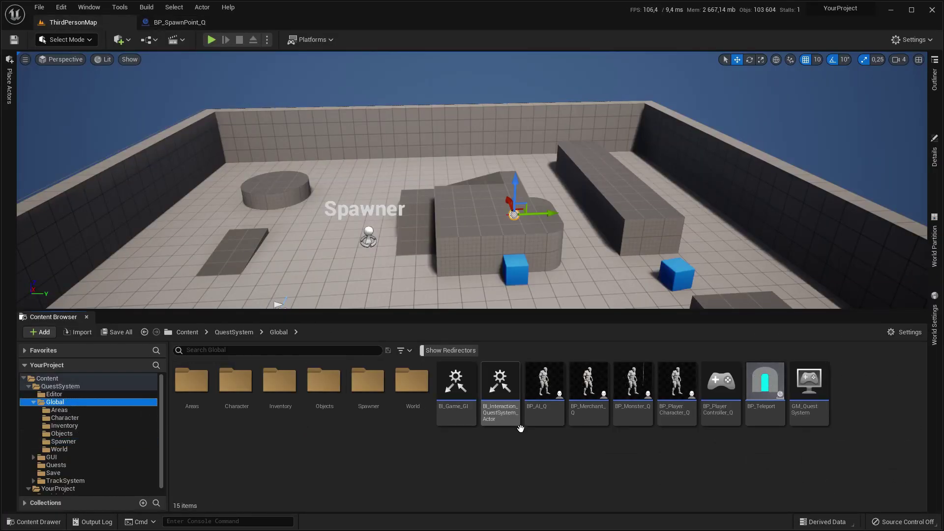
{"action": "double_click", "coordinate": [543, 384]}
{"action": "left_click", "coordinate": [74, 22]}
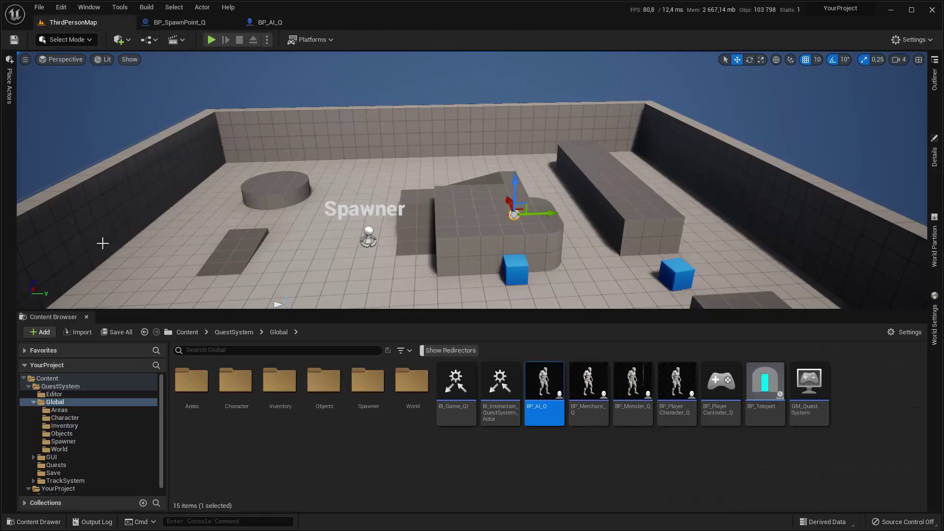
{"action": "left_click", "coordinate": [73, 491]}
{"action": "left_click", "coordinate": [364, 390]}
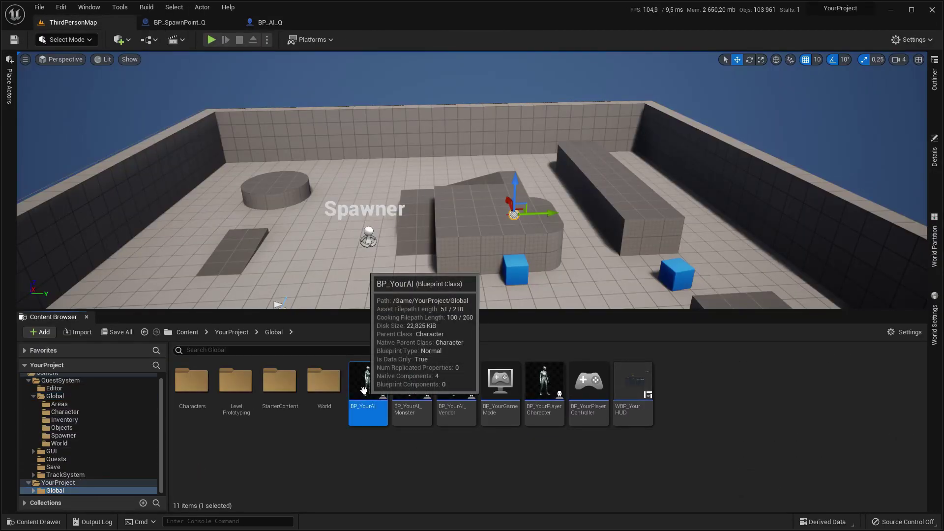
{"action": "double_click", "coordinate": [381, 390]}
Copy BP_AI_Q's Spawn Point node to create an instance-editable SpawnPoint variable in BP_YourAI, then compile
{"action": "left_click", "coordinate": [195, 22]}
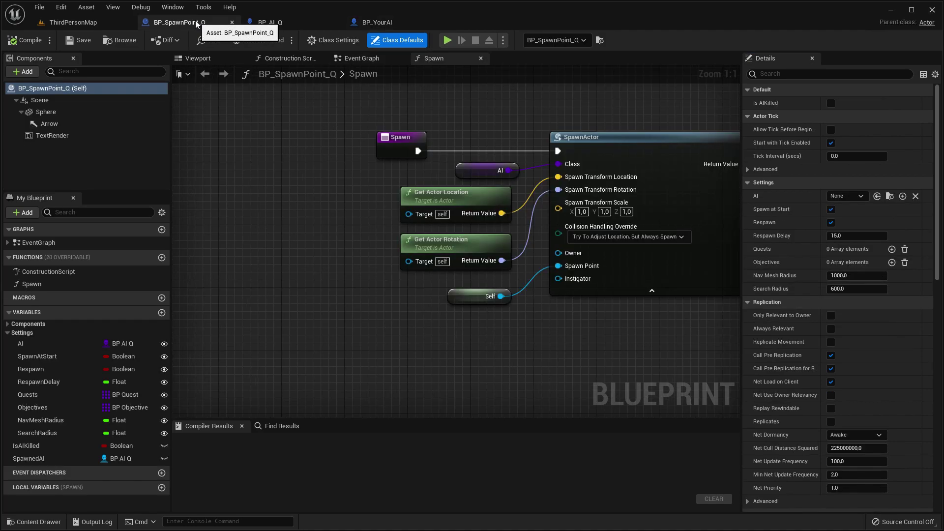
{"action": "left_click", "coordinate": [270, 22]}
{"action": "left_click", "coordinate": [665, 211]}
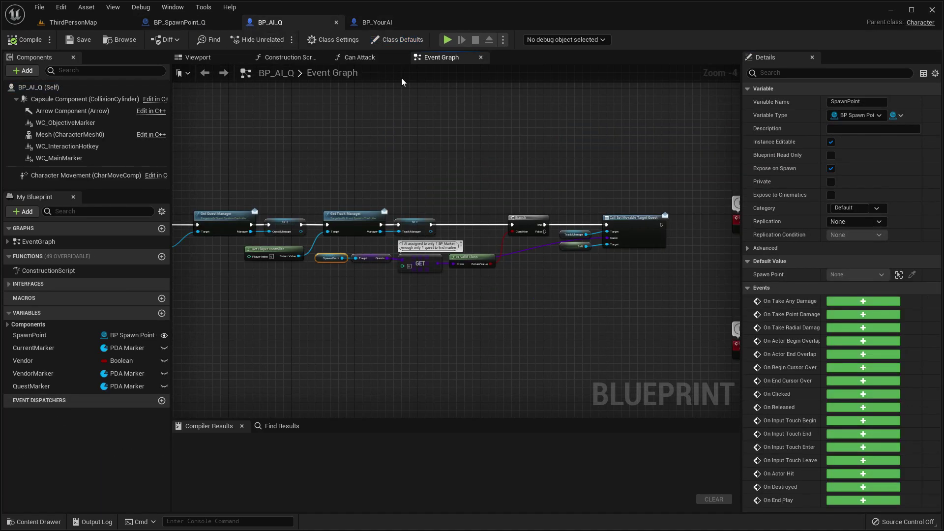
{"action": "left_click", "coordinate": [388, 23]}
{"action": "key", "text": "ctrl+v"}
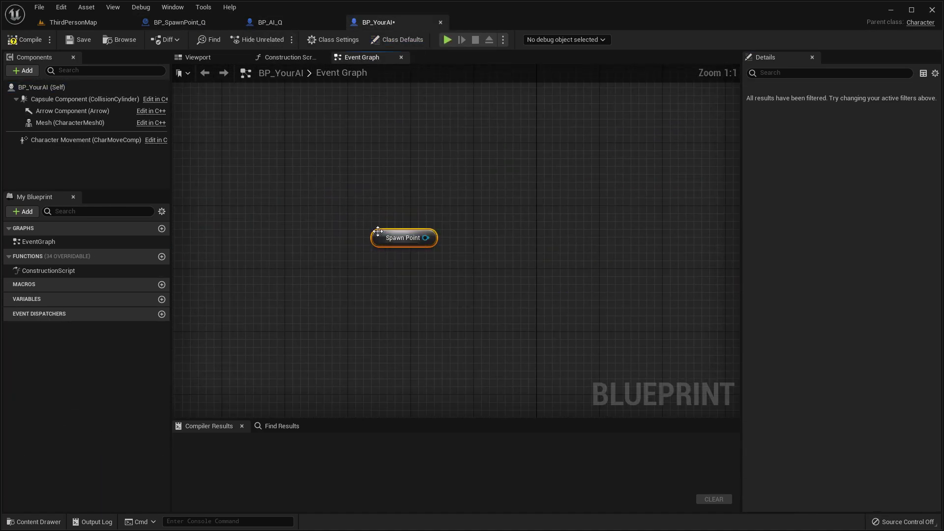
{"action": "right_click", "coordinate": [378, 231]}
{"action": "left_click", "coordinate": [415, 253]}
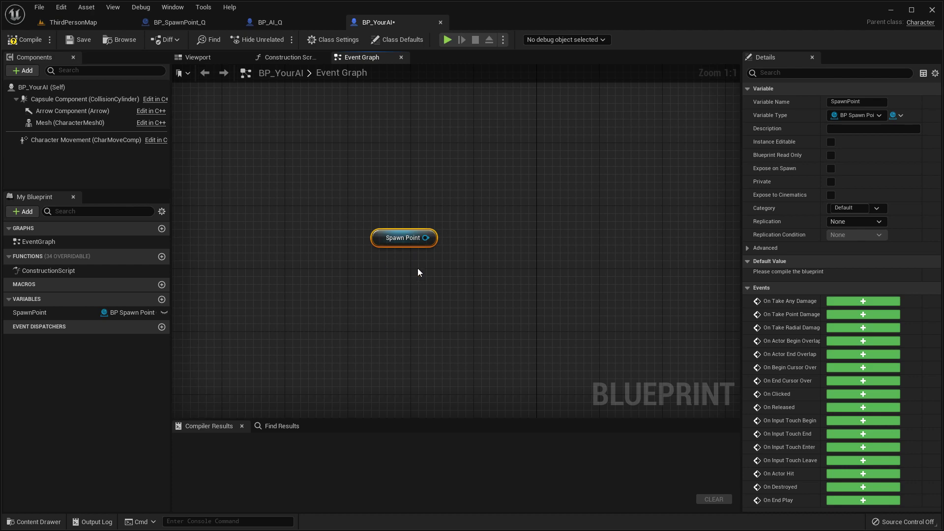
{"action": "left_click", "coordinate": [831, 143]}
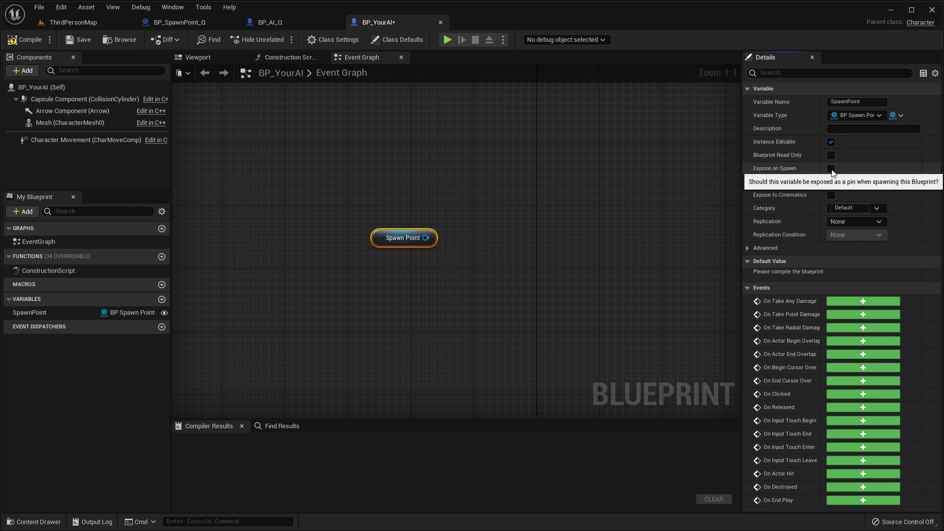
{"action": "key", "text": "Delete"}
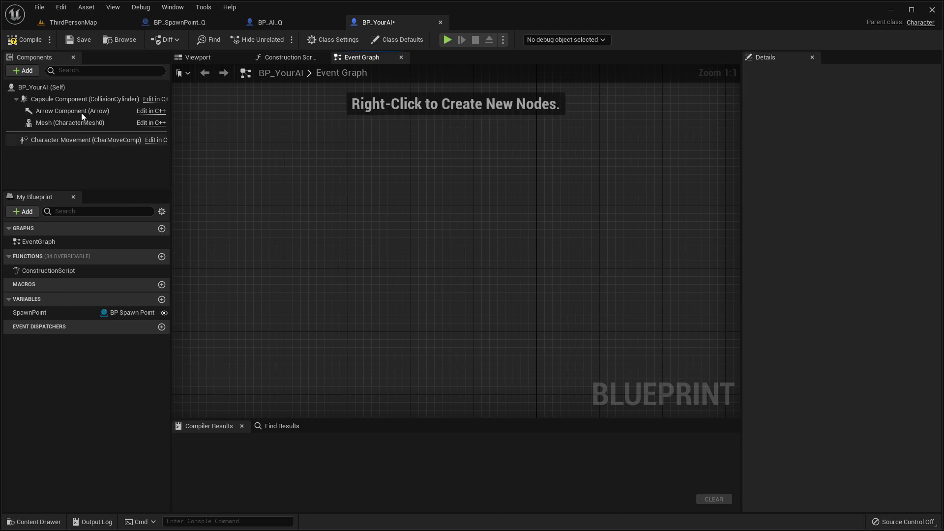
{"action": "left_click", "coordinate": [22, 45]}
In BP_SpawnPoint_Q, retype SpawnedAI as a BP Your AI object reference and AI as a BP Your AI class reference
{"action": "left_click", "coordinate": [180, 22]}
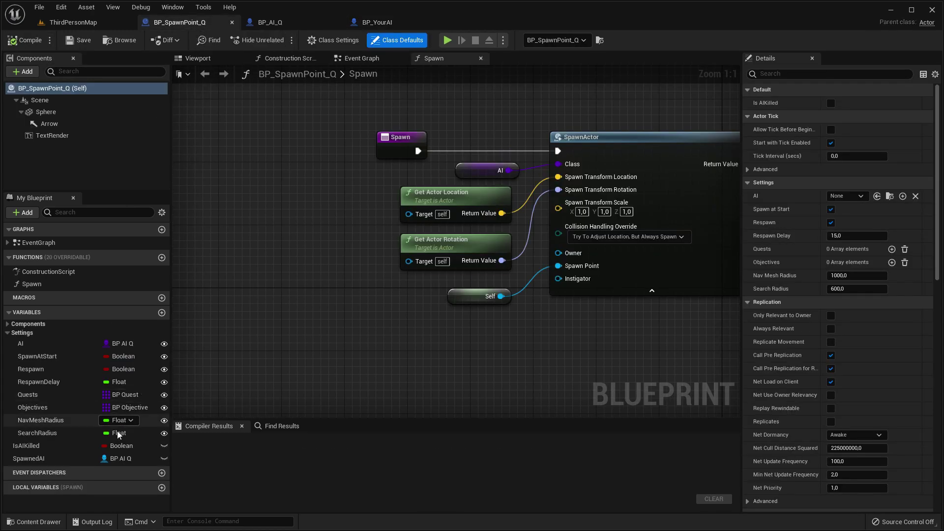
{"action": "left_click", "coordinate": [121, 458]}
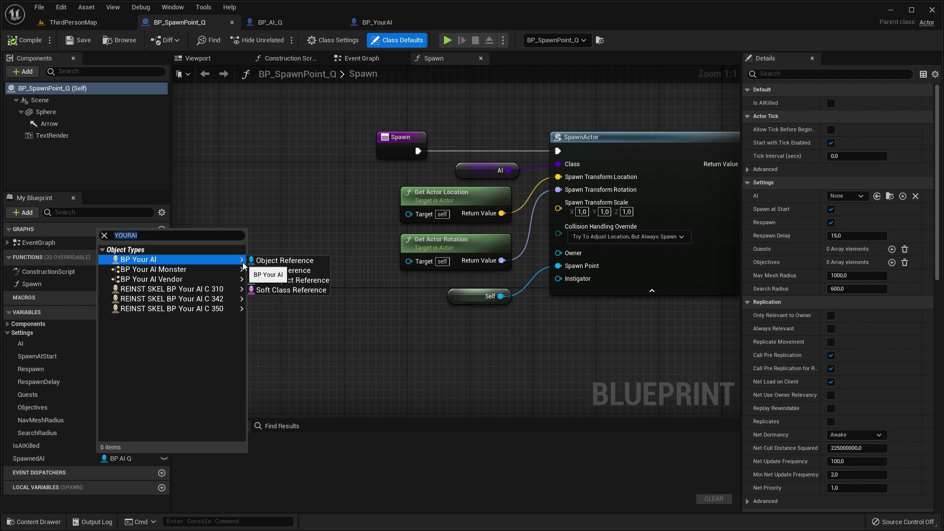
{"action": "left_click", "coordinate": [263, 261]}
{"action": "left_click", "coordinate": [478, 284]}
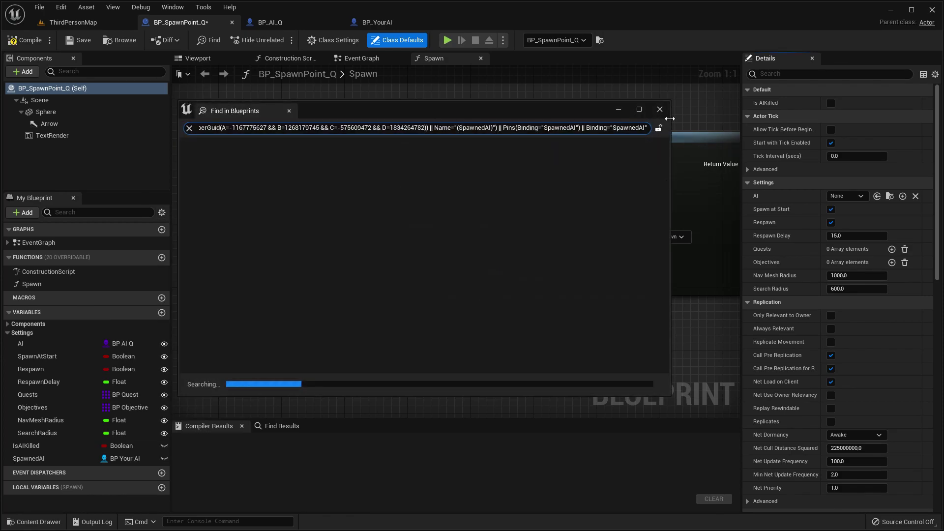
{"action": "left_click", "coordinate": [123, 344]}
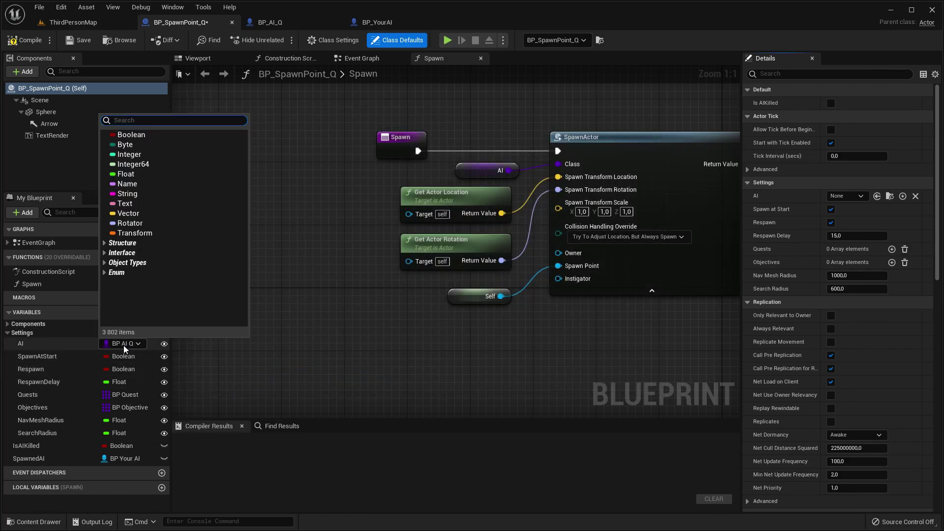
{"action": "type", "text": "YOURAI"}
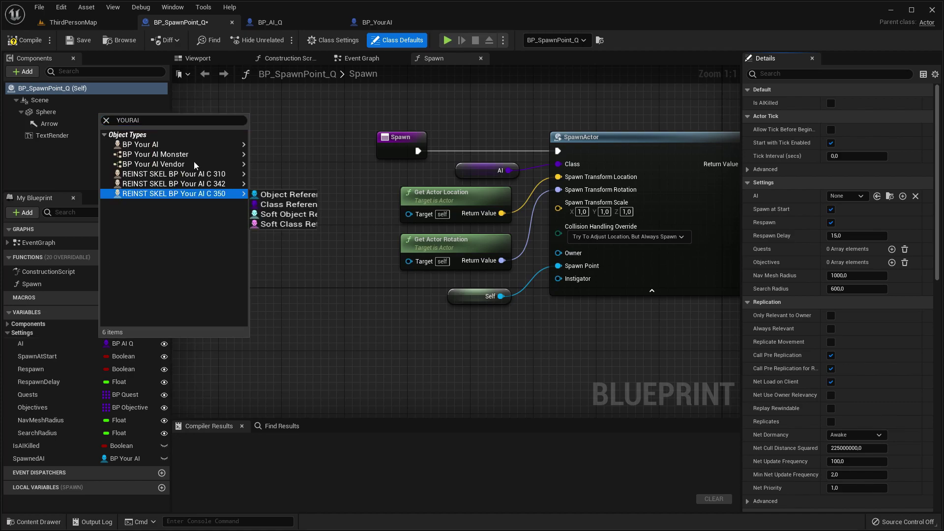
{"action": "left_click", "coordinate": [283, 154]}
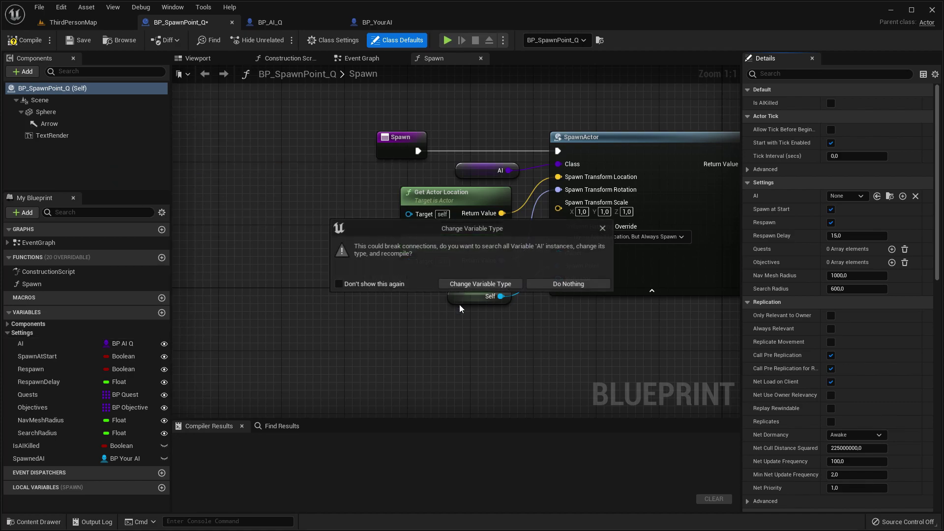
{"action": "left_click", "coordinate": [479, 284]}
{"action": "left_click", "coordinate": [660, 109]}
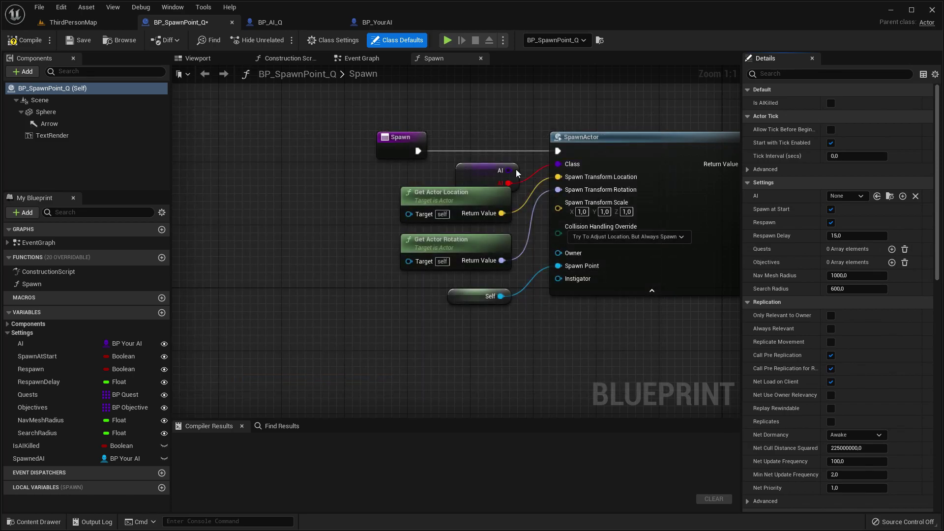
Reconnect Spawned AI to the SET node and Destroy Actor's target, and remove the orphaned error pin
{"action": "scroll", "coordinate": [573, 220], "scroll_direction": "down", "scroll_amount": 2}
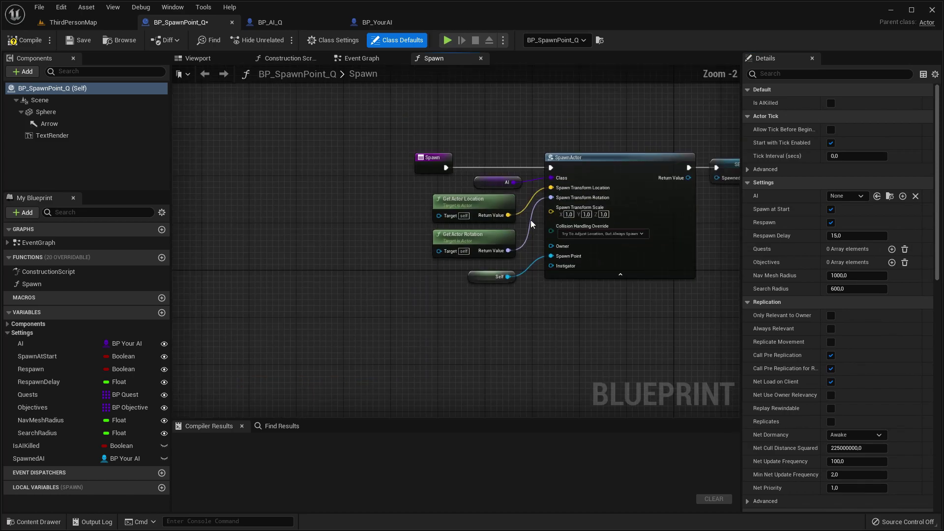
{"action": "right_click_drag", "start_coordinate": [543, 300], "coordinate": [396, 295]}
{"action": "left_click_drag", "start_coordinate": [533, 173], "coordinate": [562, 173]}
{"action": "left_click", "coordinate": [78, 39]}
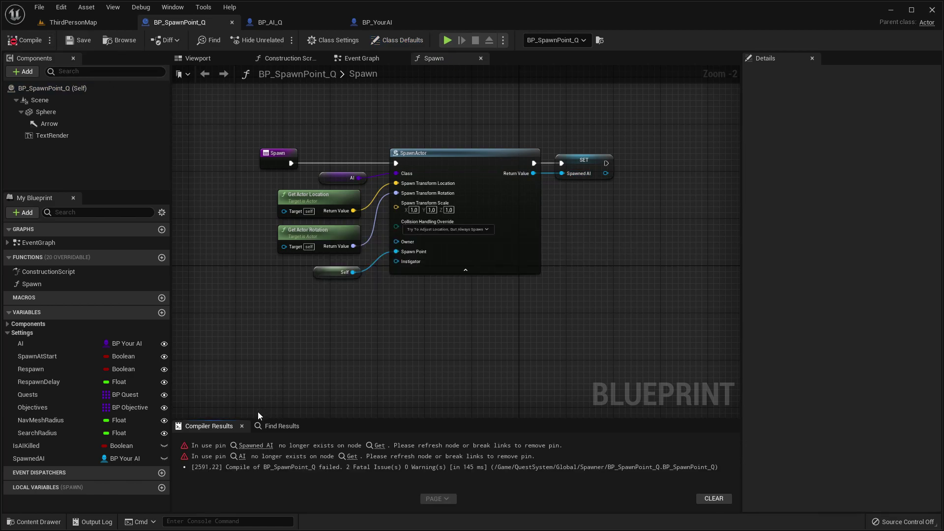
{"action": "left_click", "coordinate": [252, 445]}
{"action": "left_click_drag", "start_coordinate": [484, 250], "coordinate": [528, 243]}
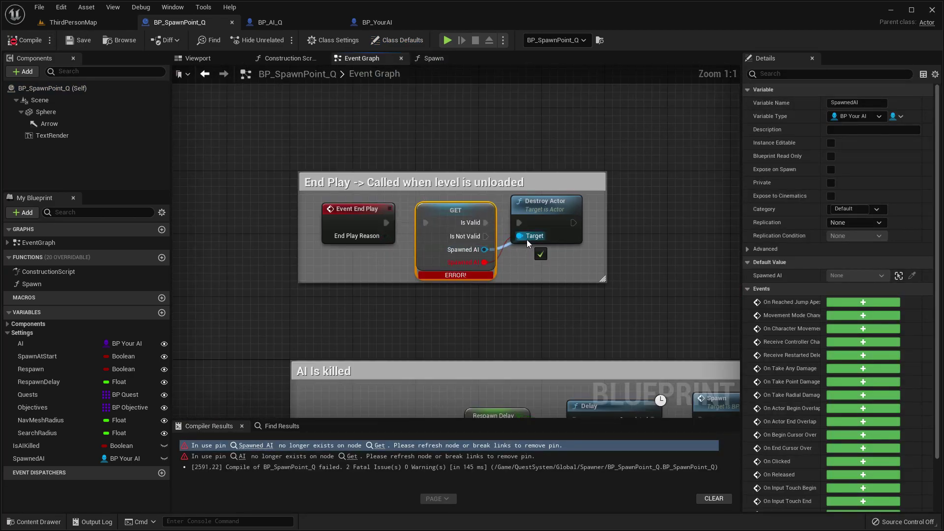
{"action": "right_click", "coordinate": [490, 263]}
{"action": "left_click", "coordinate": [487, 300]}
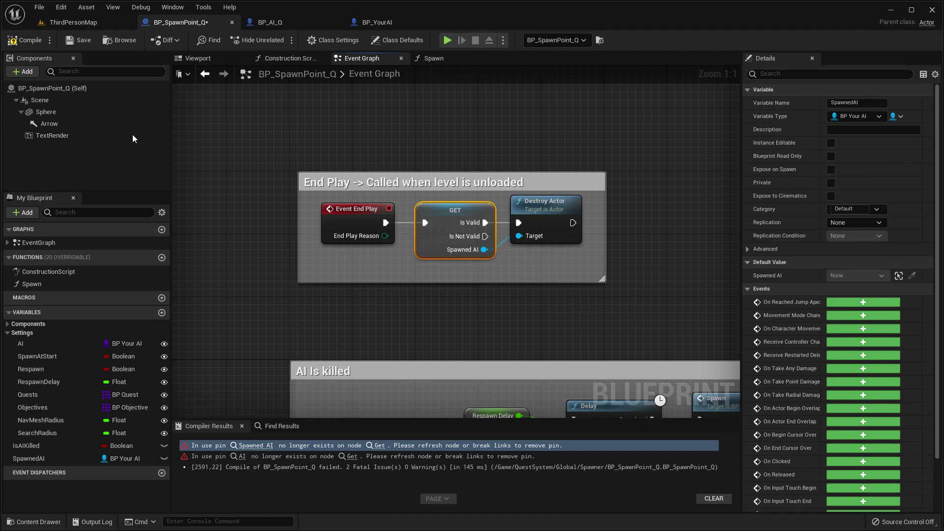
Connect AI to the class display name input, compile and save cleanly, and close BP_SpawnPoint_Q
{"action": "left_click", "coordinate": [16, 40]}
{"action": "left_click", "coordinate": [79, 42]}
{"action": "left_click", "coordinate": [352, 446]}
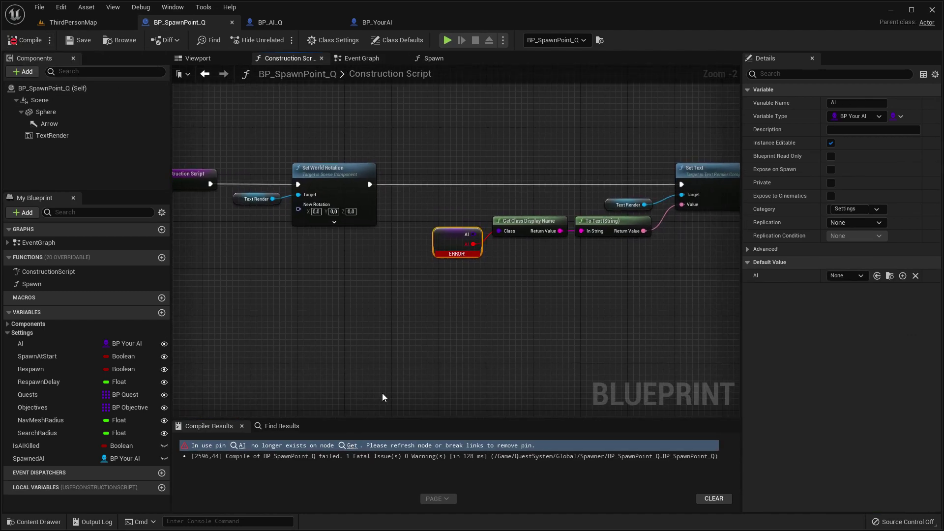
{"action": "left_click_drag", "start_coordinate": [476, 233], "coordinate": [513, 230]}
{"action": "scroll", "coordinate": [438, 225], "scroll_direction": "down", "scroll_amount": 4}
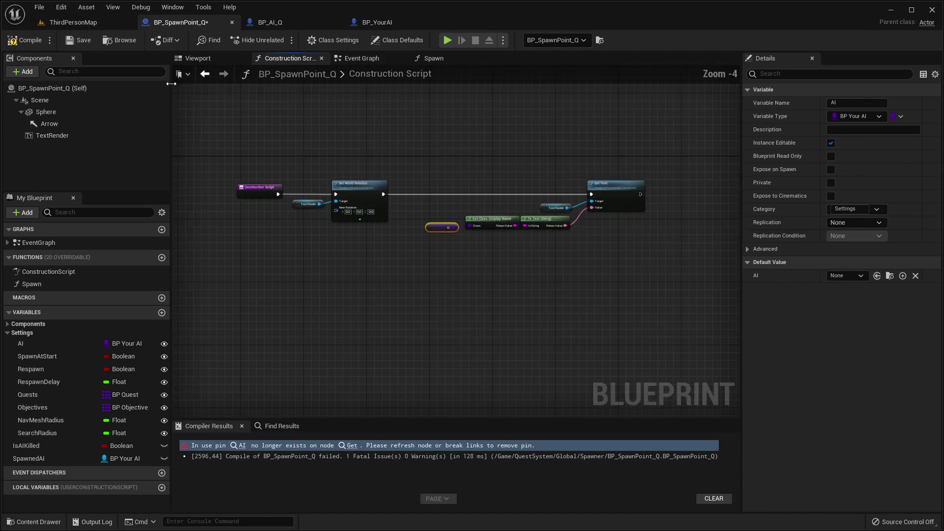
{"action": "left_click", "coordinate": [41, 44]}
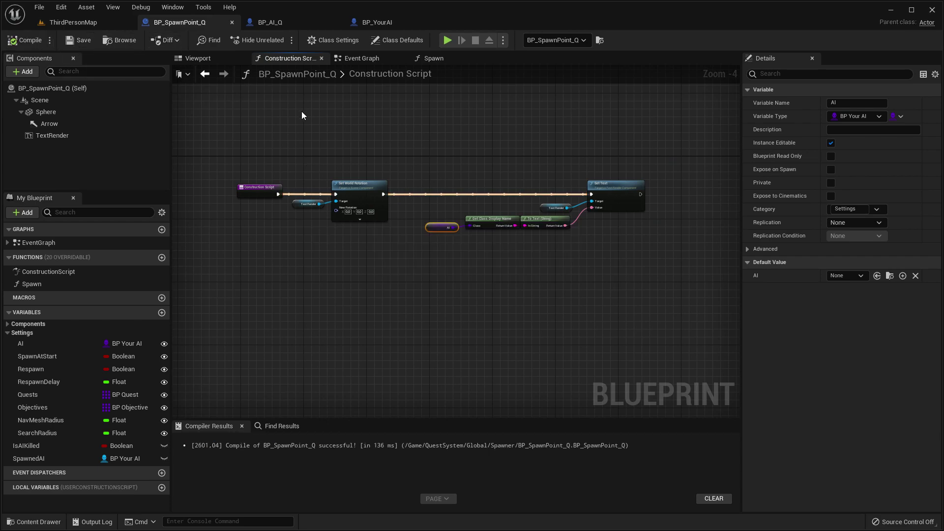
{"action": "left_click", "coordinate": [232, 22]}
Copy WC_ObjectiveMarker, WC_InteractionHotkey and WC_MainMarker from BP_AI_Q onto BP_YourAI's Capsule Component
{"action": "left_click", "coordinate": [61, 123]}
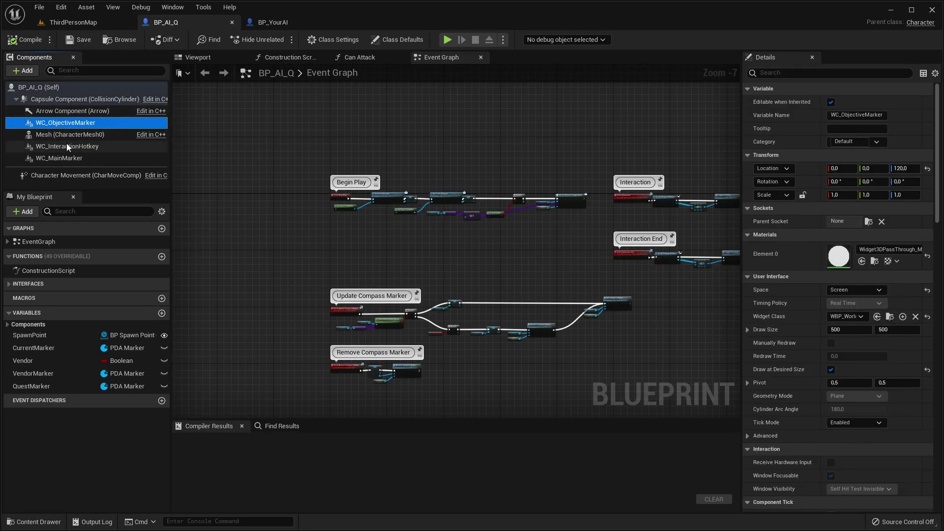
{"action": "left_click", "coordinate": [67, 146], "text": "ctrl"}
{"action": "left_click", "coordinate": [66, 158], "text": "ctrl"}
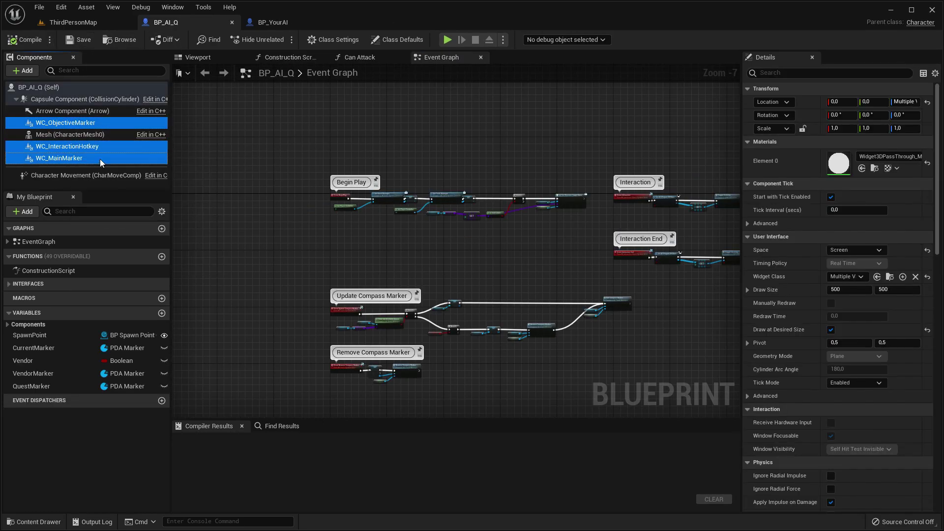
{"action": "key", "text": "ctrl+c"}
{"action": "left_click", "coordinate": [295, 23]}
{"action": "left_click", "coordinate": [54, 98]}
{"action": "key", "text": "ctrl+v"}
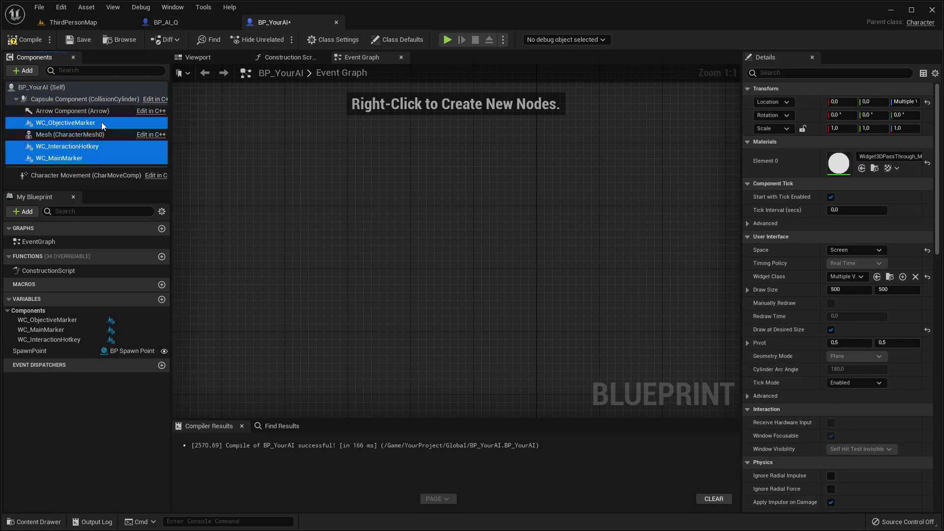
Check the three pasted marker widgets in the 3D preview, then compile and save BP_YourAI
{"action": "left_click", "coordinate": [198, 58]}
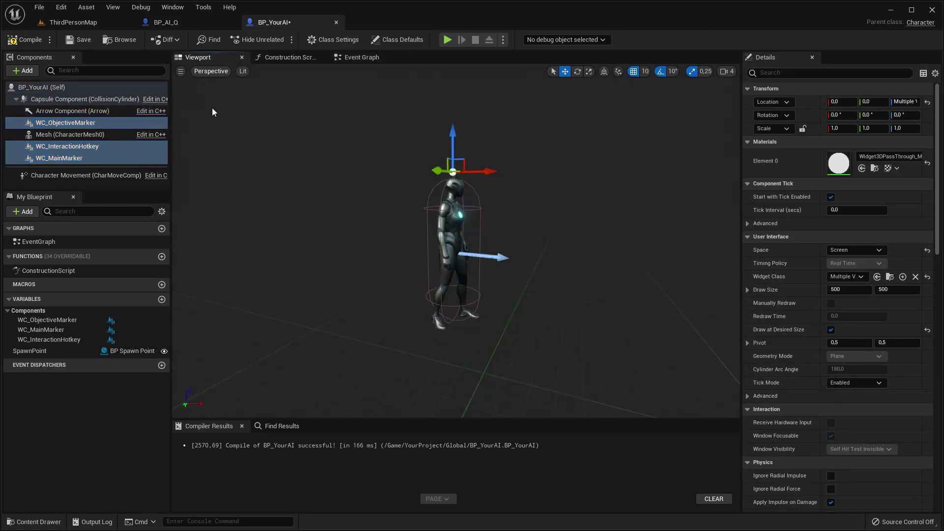
{"action": "left_click", "coordinate": [79, 121]}
{"action": "left_click", "coordinate": [75, 143]}
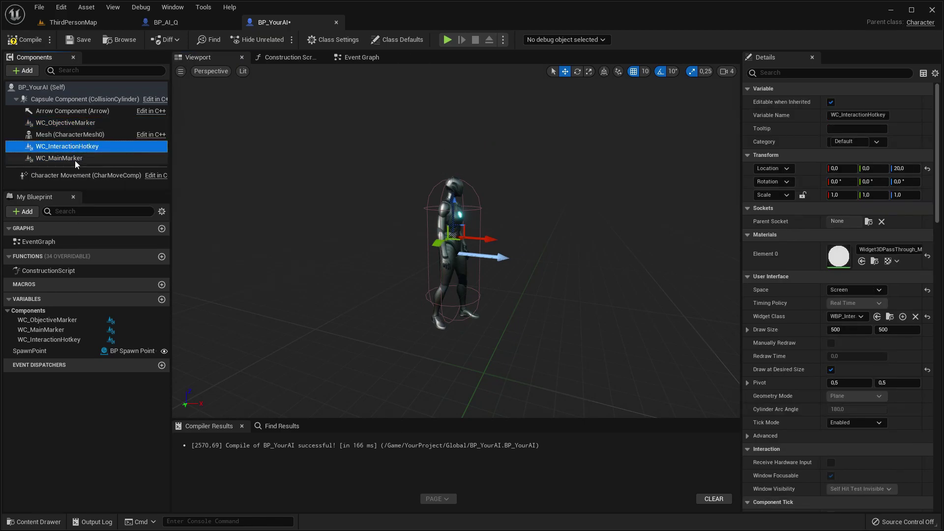
{"action": "left_click", "coordinate": [74, 160]}
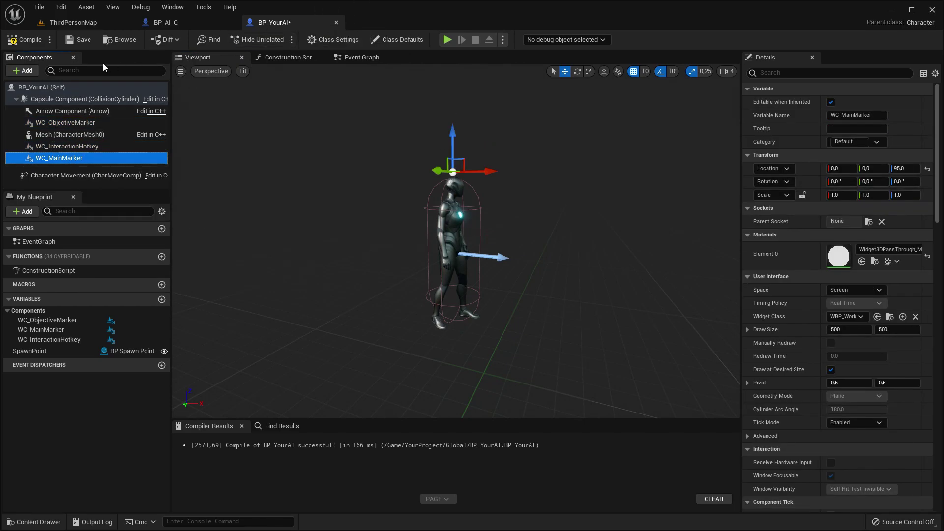
{"action": "left_click", "coordinate": [27, 39]}
{"action": "left_click", "coordinate": [81, 39]}
Review BP_AI_Q's class settings to see which interfaces it implements
{"action": "left_click", "coordinate": [166, 22]}
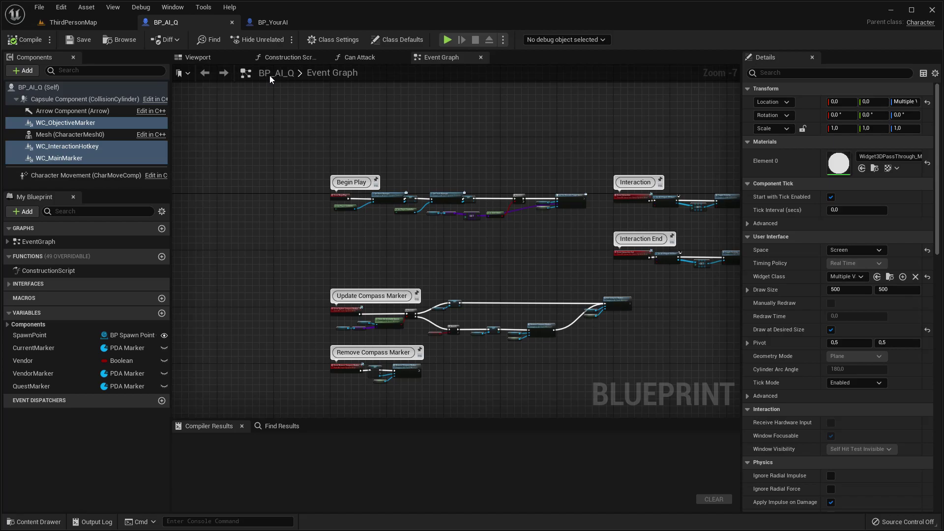
{"action": "left_click", "coordinate": [327, 39]}
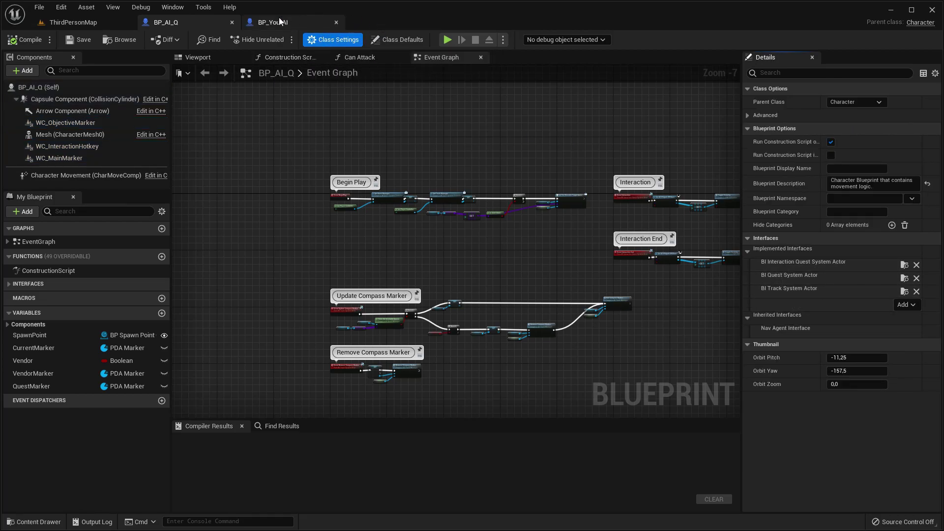
{"action": "left_click", "coordinate": [260, 23]}
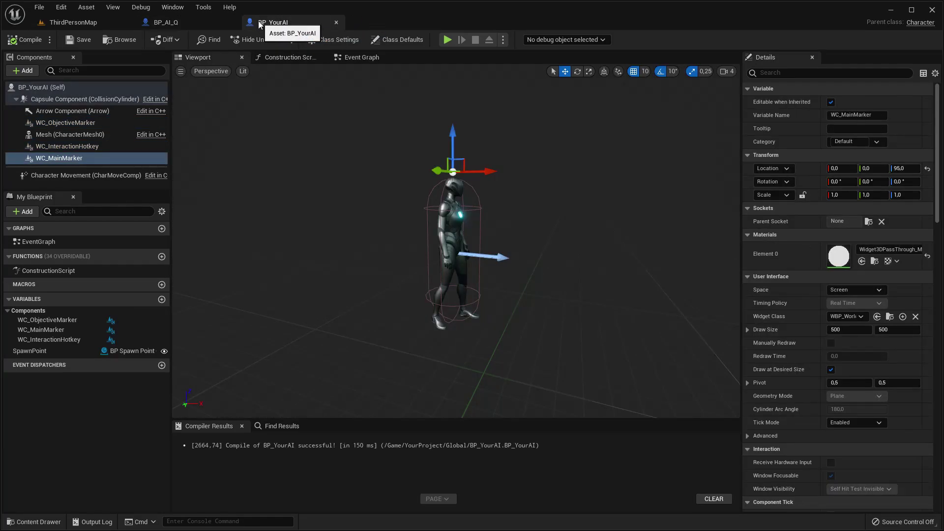
Add BI_TrackSystem_Actor, BI_QuestSystem_Actor and BI_Interaction_QuestSystem_Actor to BP_YourAI's implemented interfaces
{"action": "left_click", "coordinate": [327, 39]}
{"action": "left_click", "coordinate": [913, 275]}
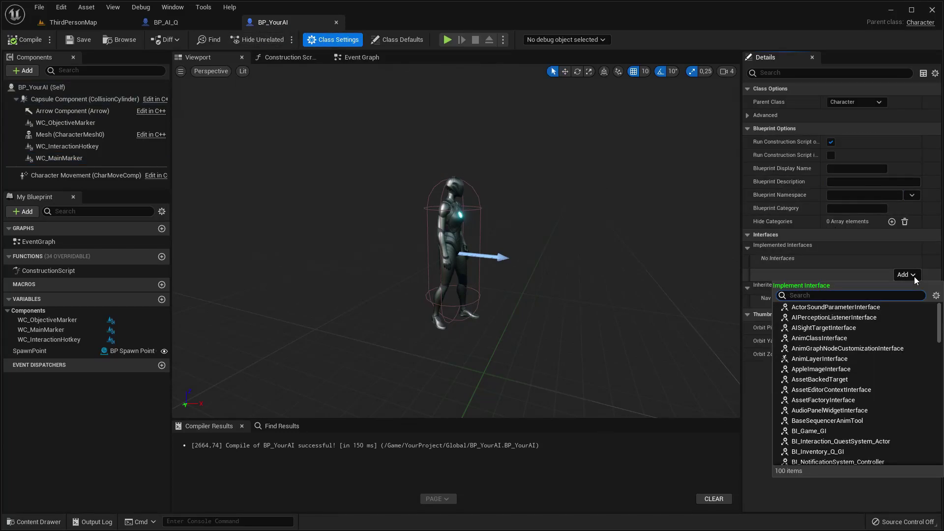
{"action": "type", "text": "ACTOR"}
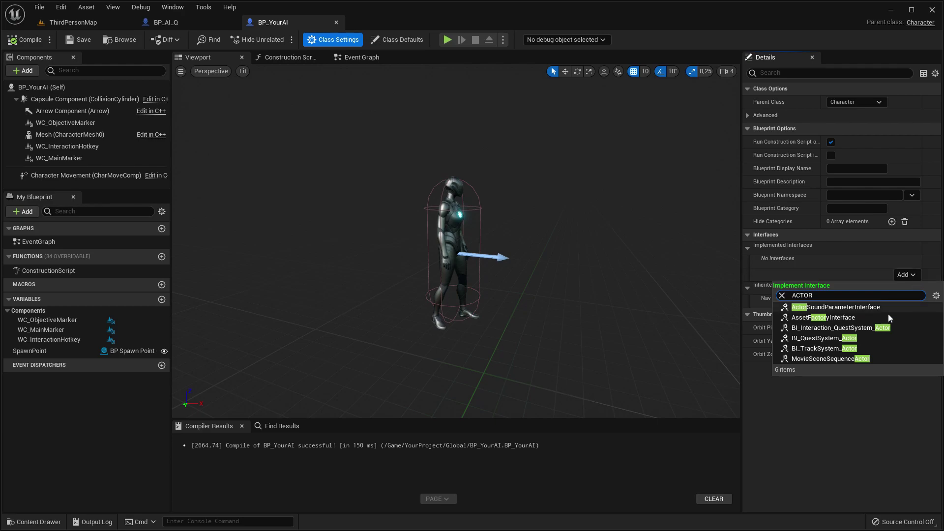
{"action": "left_click", "coordinate": [850, 349]}
{"action": "left_click", "coordinate": [904, 274]}
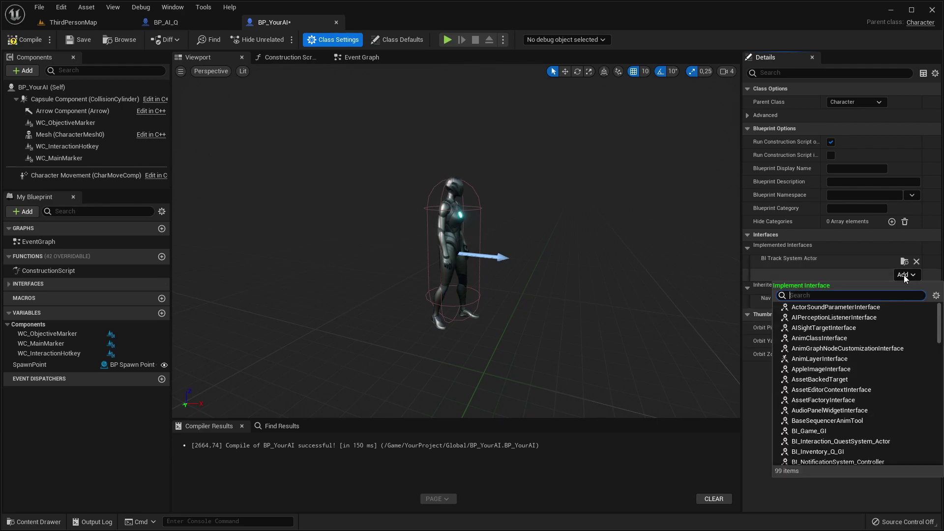
{"action": "type", "text": "actor"}
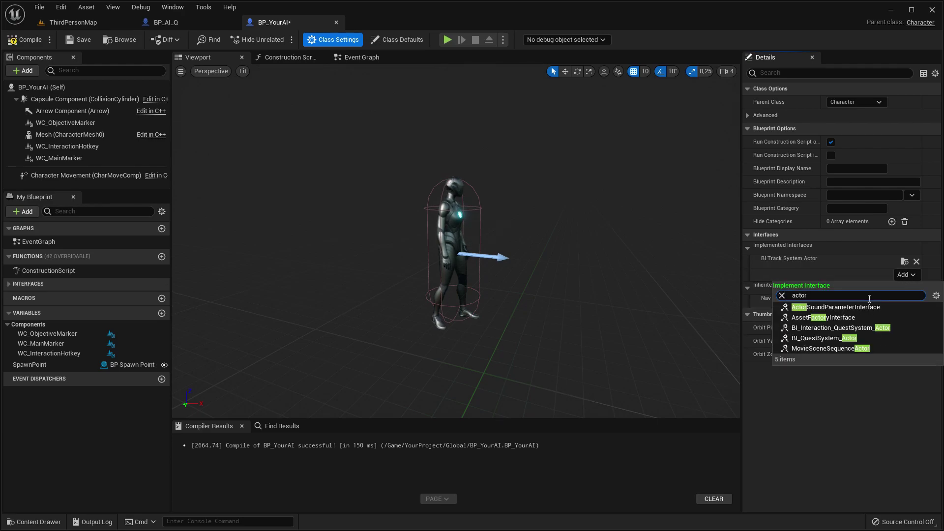
{"action": "left_click", "coordinate": [835, 338]}
{"action": "left_click", "coordinate": [907, 288]}
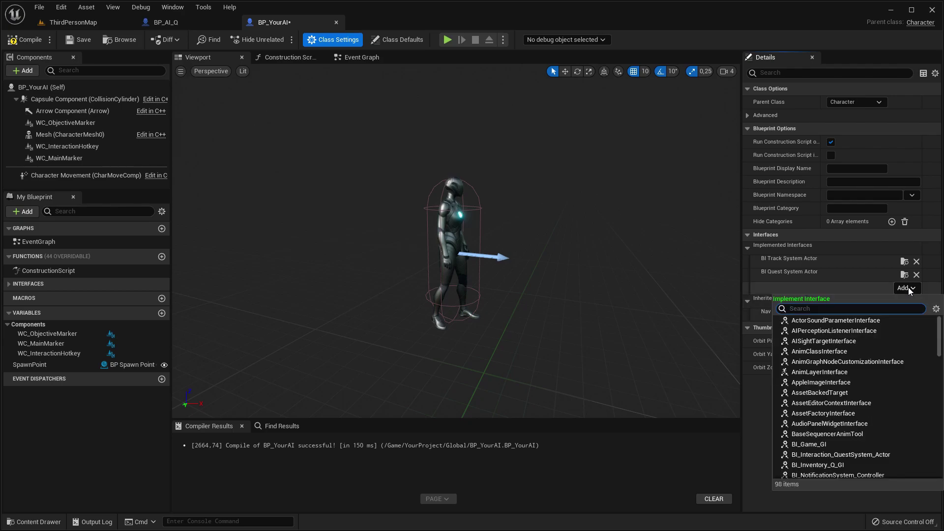
{"action": "type", "text": "actor"}
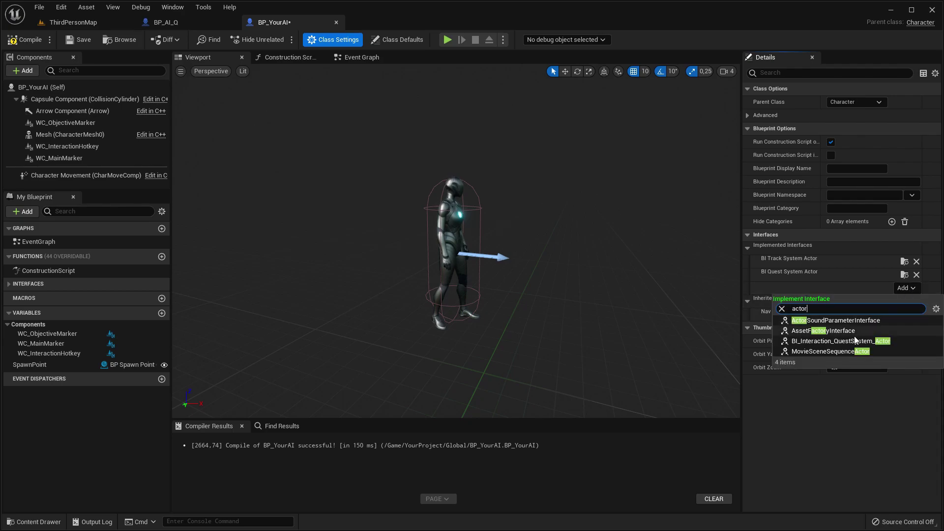
{"action": "left_click", "coordinate": [856, 340]}
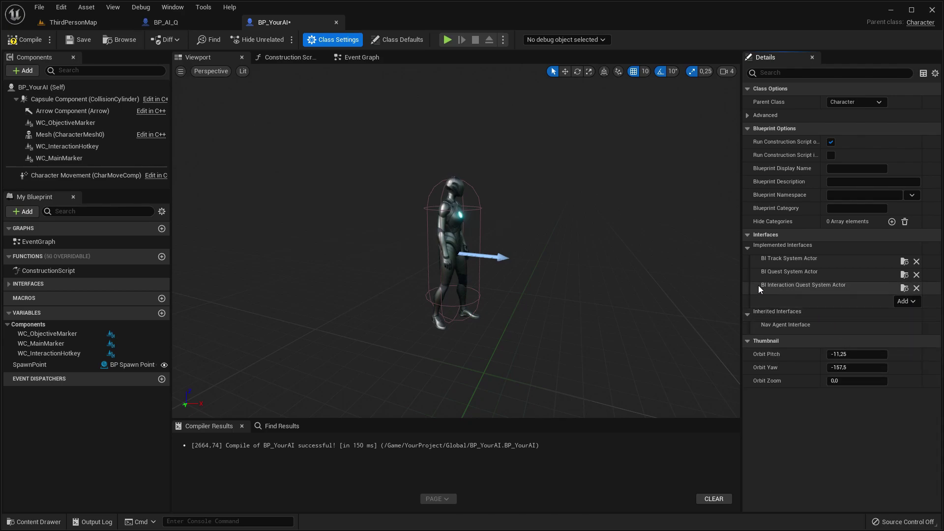
Expand all the interface function categories under Interfaces in My Blueprint
{"action": "left_click", "coordinate": [20, 283]}
{"action": "left_click", "coordinate": [7, 339]}
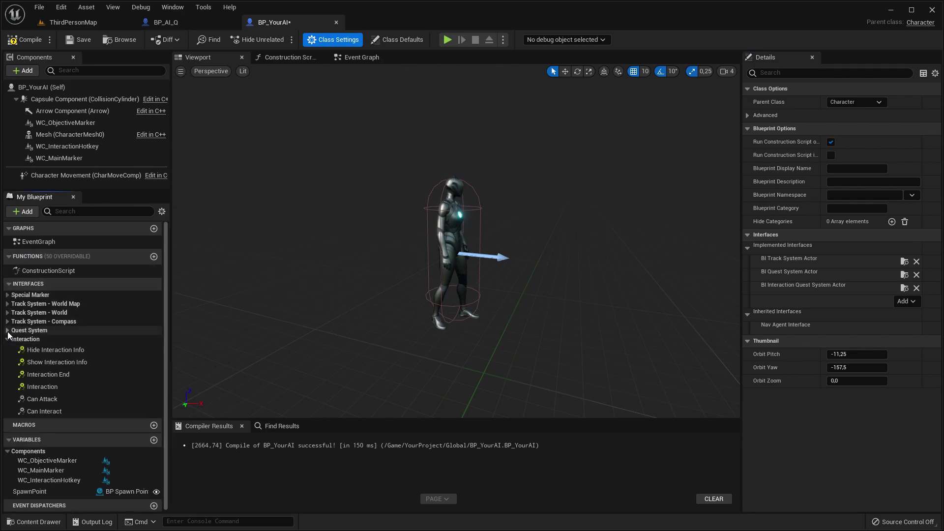
{"action": "left_click", "coordinate": [7, 330]}
{"action": "left_click", "coordinate": [7, 321]}
{"action": "left_click", "coordinate": [7, 312]}
{"action": "left_click", "coordinate": [7, 304]}
{"action": "left_click", "coordinate": [7, 295]}
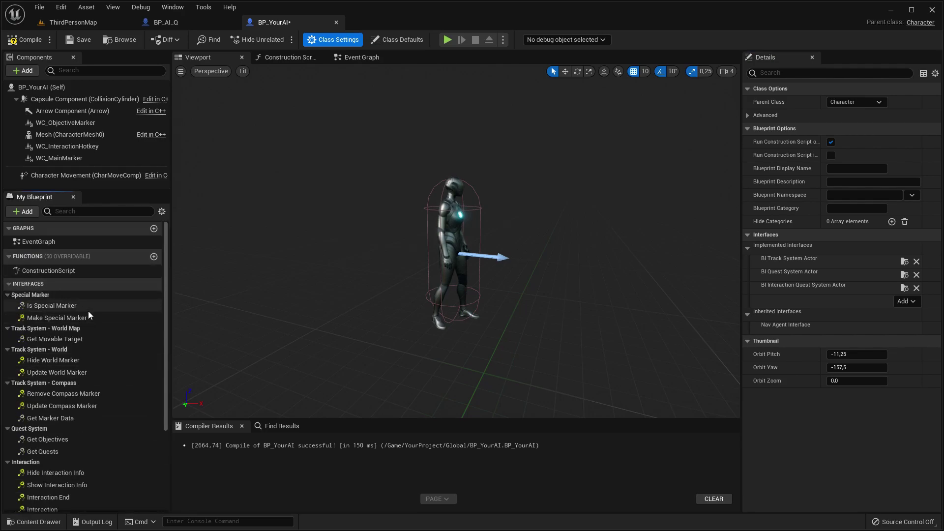
Open Get Marker Data in BP_YourAI and the matching Get Marker Data graph in BP_AI_Q
{"action": "double_click", "coordinate": [73, 418]}
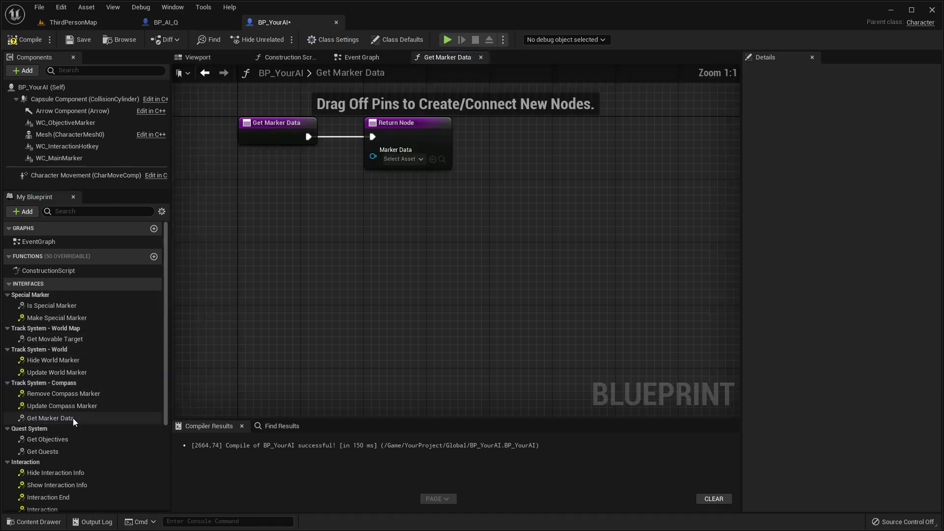
{"action": "left_click", "coordinate": [178, 21]}
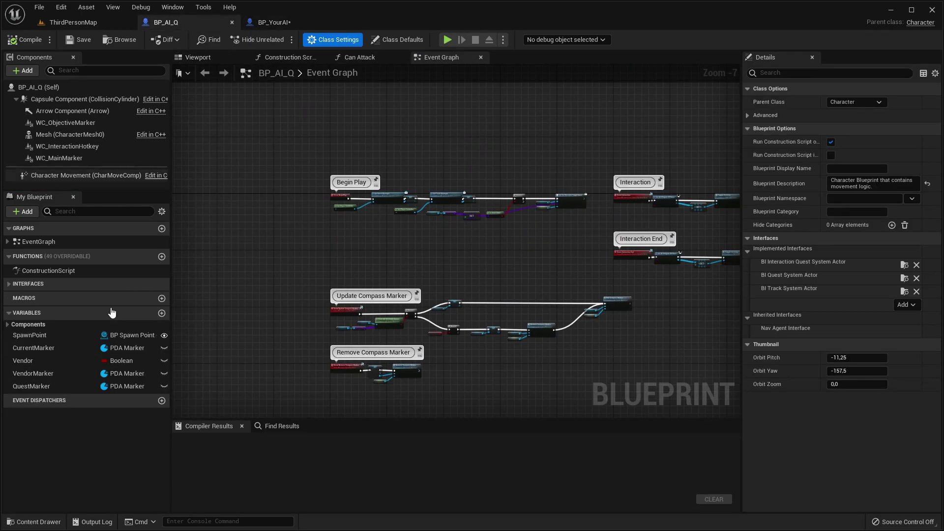
{"action": "left_click", "coordinate": [9, 284]}
{"action": "left_click", "coordinate": [7, 338]}
{"action": "left_click", "coordinate": [8, 330]}
{"action": "left_click", "coordinate": [8, 322]}
{"action": "left_click", "coordinate": [8, 313]}
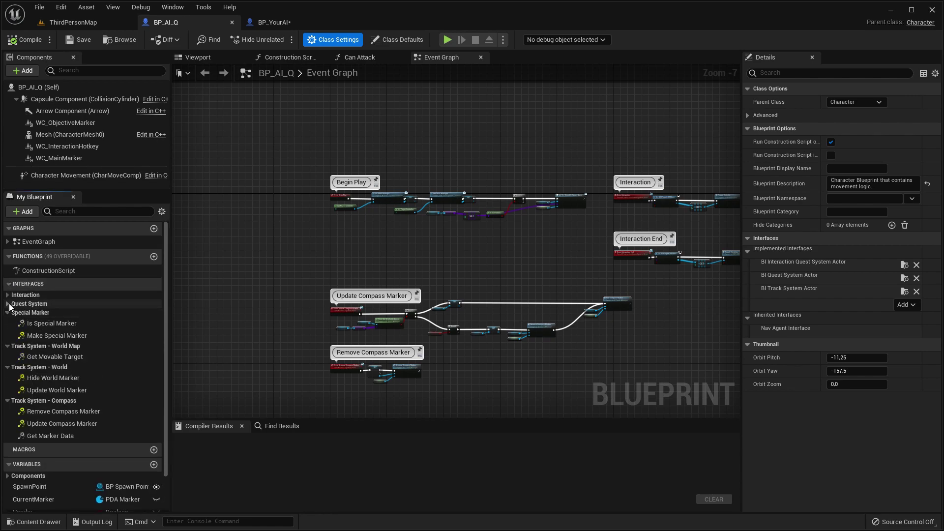
{"action": "left_click", "coordinate": [8, 304]}
{"action": "left_click", "coordinate": [8, 296]}
{"action": "scroll", "coordinate": [73, 342], "scroll_direction": "down", "scroll_amount": 5}
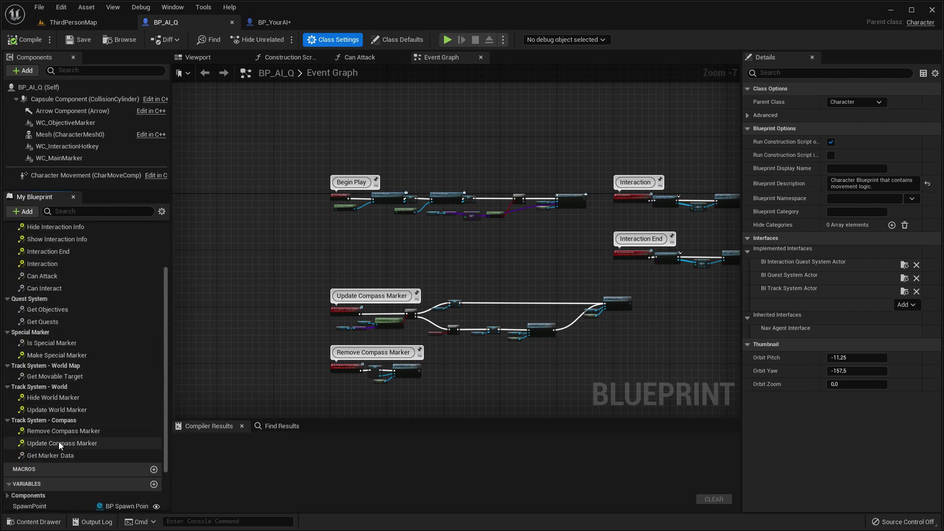
{"action": "double_click", "coordinate": [50, 455]}
Paste the Current Marker node into BP_YourAI's Marker Data return, create a CurrentMarker variable, and compile
{"action": "left_click_drag", "start_coordinate": [461, 304], "coordinate": [412, 272]}
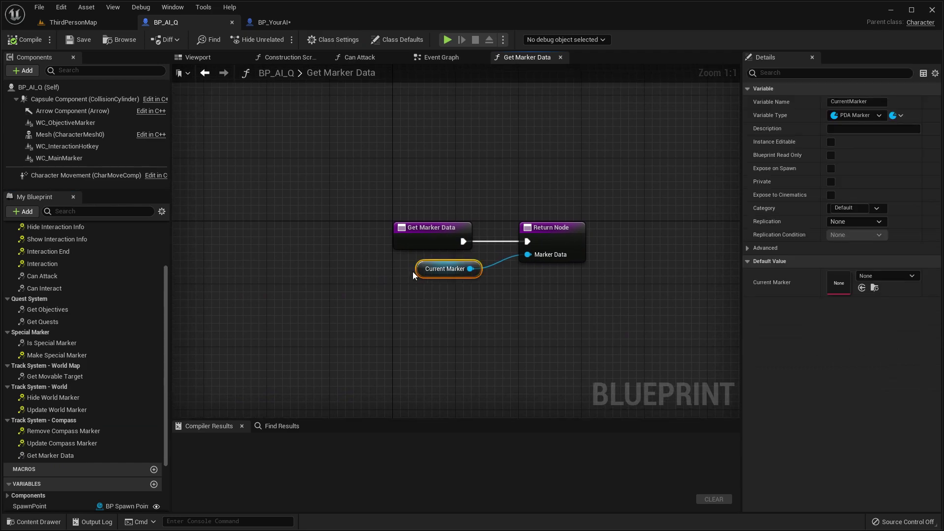
{"action": "left_click", "coordinate": [284, 22]}
{"action": "key", "text": "ctrl+v"}
{"action": "left_click_drag", "start_coordinate": [475, 265], "coordinate": [540, 241]}
{"action": "right_click", "coordinate": [426, 267]}
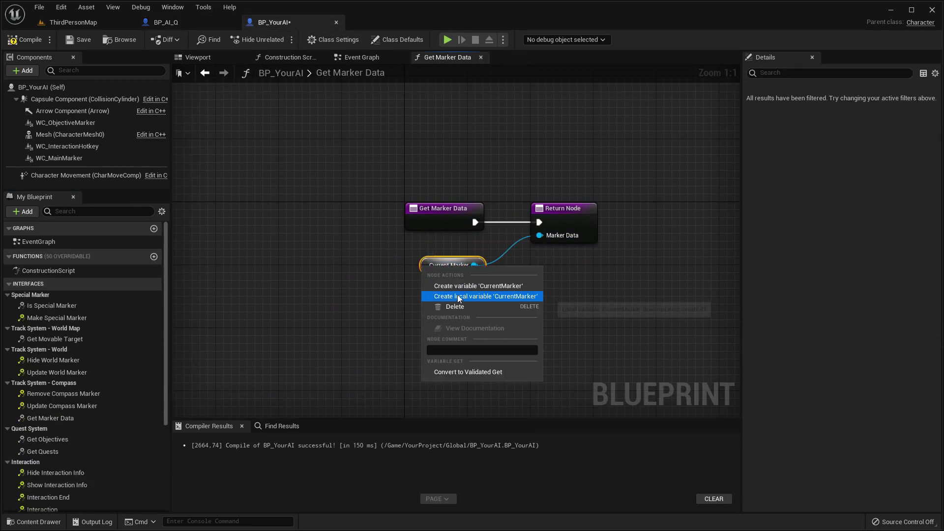
{"action": "left_click", "coordinate": [467, 287]}
{"action": "left_click", "coordinate": [28, 39]}
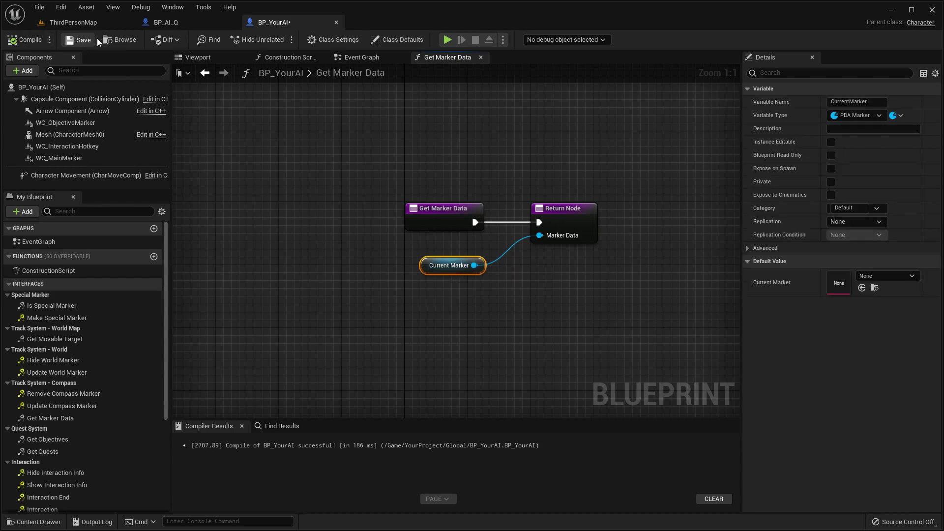
Select the Spawn Point and Quests nodes in BP_AI_Q's Get Quests graph for copying
{"action": "left_click", "coordinate": [167, 23]}
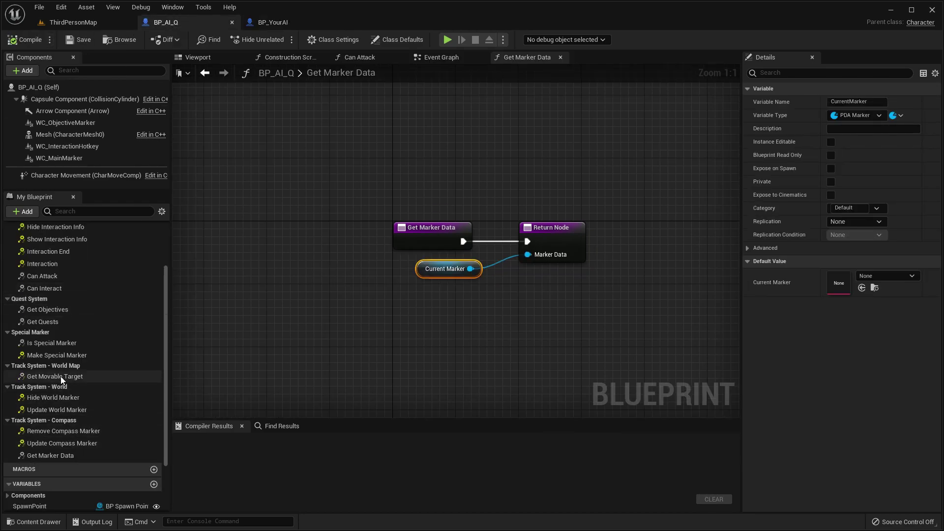
{"action": "double_click", "coordinate": [59, 321]}
{"action": "left_click_drag", "start_coordinate": [481, 317], "coordinate": [404, 274]}
{"action": "left_click", "coordinate": [317, 23]}
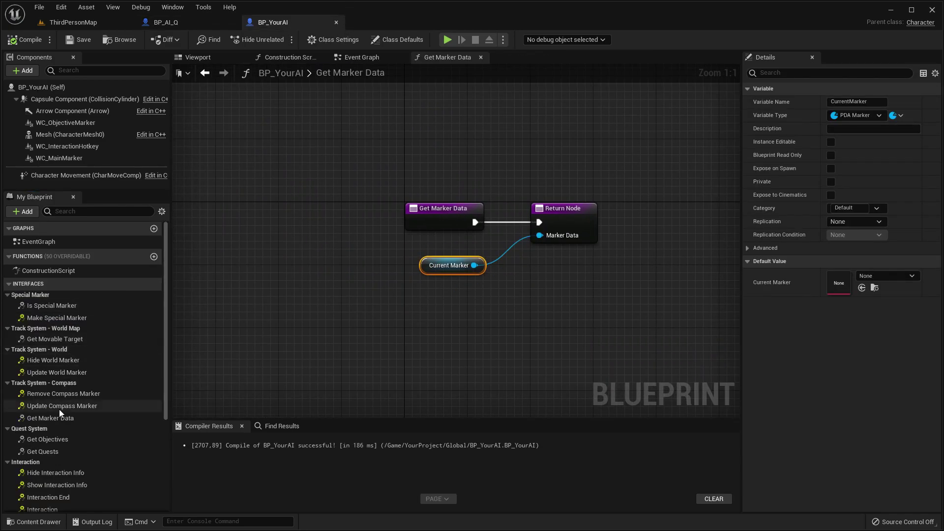
{"action": "scroll", "coordinate": [59, 416], "scroll_direction": "down", "scroll_amount": 1}
Paste the Spawn Point and Quests nodes into BP_YourAI's Get Quests and wire Quests to the return
{"action": "double_click", "coordinate": [58, 433]}
{"action": "key", "text": "ctrl+v"}
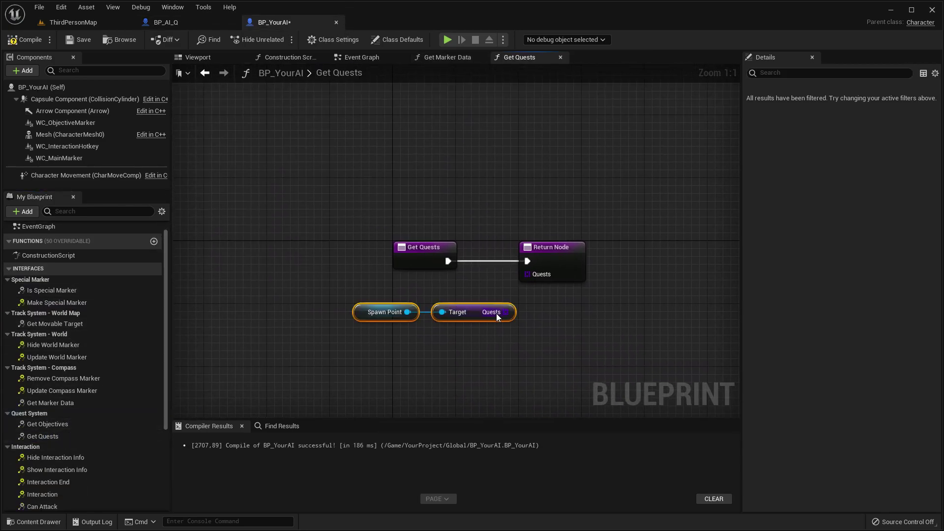
{"action": "left_click_drag", "start_coordinate": [537, 274], "coordinate": [537, 274]}
{"action": "left_click_drag", "start_coordinate": [478, 316], "coordinate": [461, 307]}
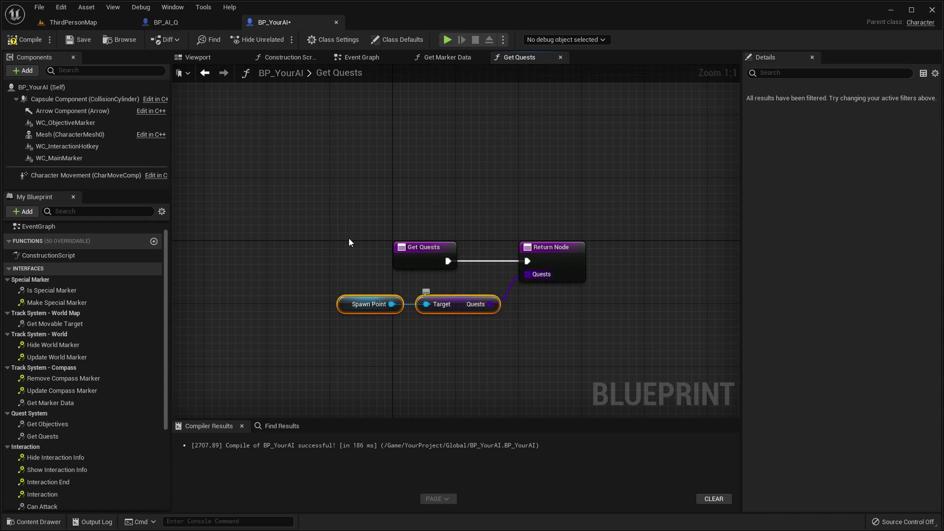
Copy BP_AI_Q's Spawn Point and Objectives nodes into BP_YourAI's Get Objectives, wired to the return
{"action": "left_click", "coordinate": [192, 19]}
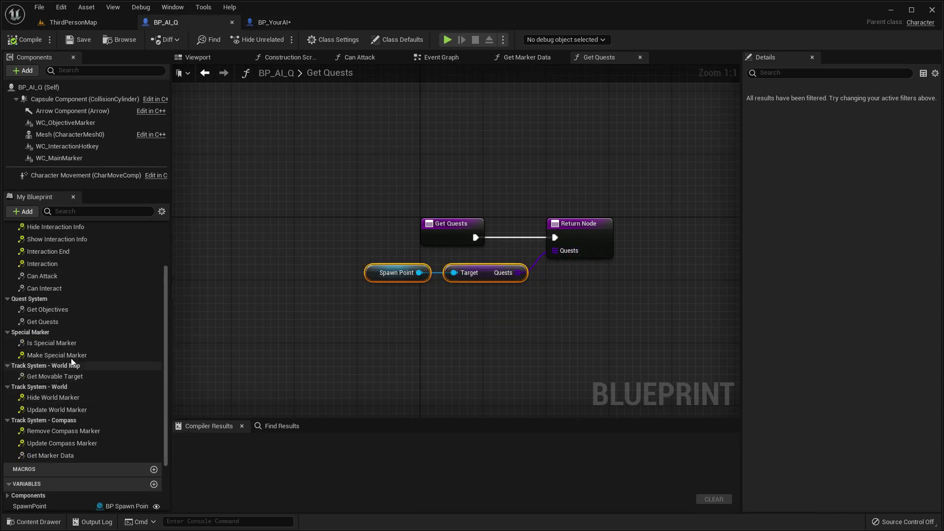
{"action": "double_click", "coordinate": [58, 310]}
{"action": "left_click_drag", "start_coordinate": [486, 328], "coordinate": [397, 276]}
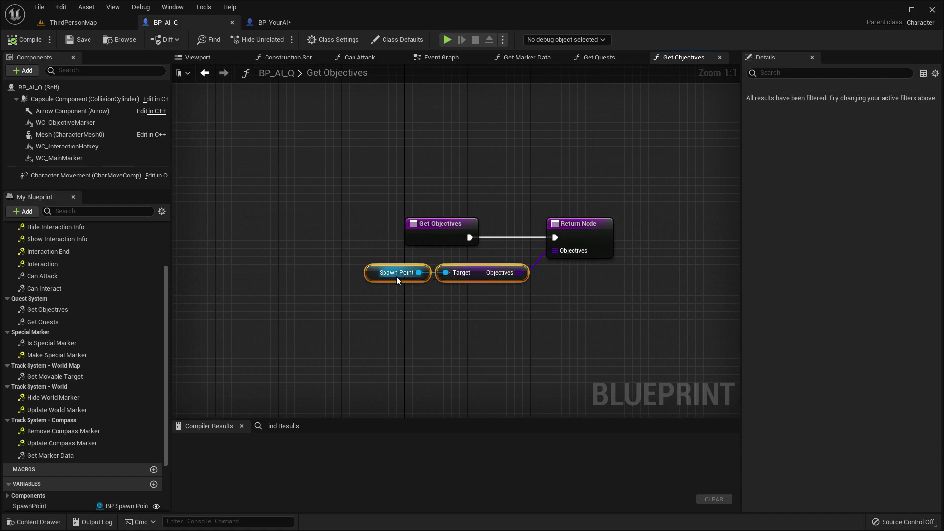
{"action": "left_click", "coordinate": [286, 23]}
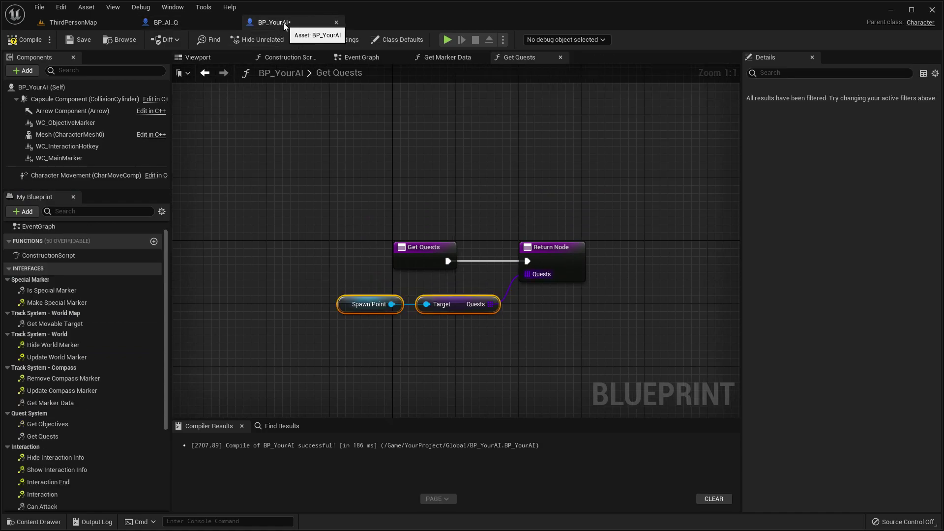
{"action": "double_click", "coordinate": [47, 424]}
{"action": "key", "text": "ctrl+v"}
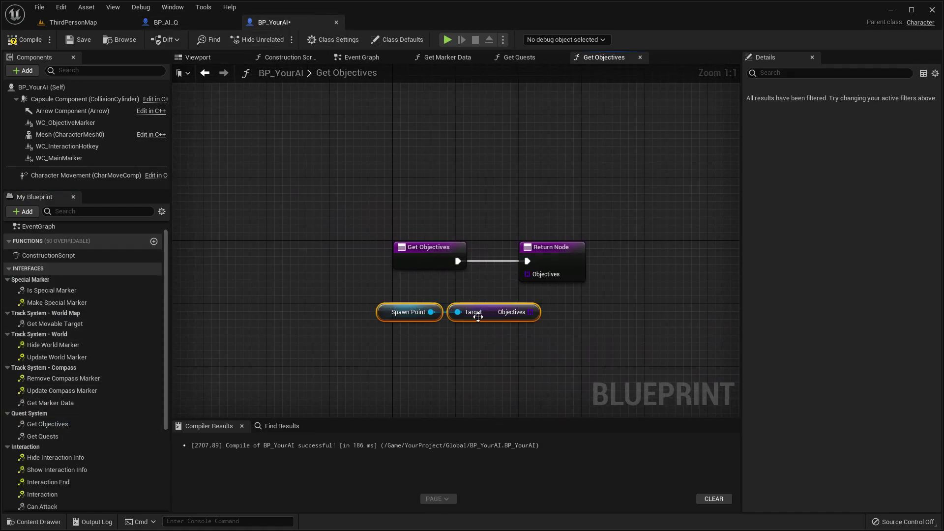
{"action": "left_click_drag", "start_coordinate": [478, 317], "coordinate": [459, 295]}
{"action": "left_click_drag", "start_coordinate": [528, 281], "coordinate": [528, 275]}
Select the quest check and OR nodes in BP_AI_Q's Can Interact graph for copying
{"action": "left_click", "coordinate": [165, 22]}
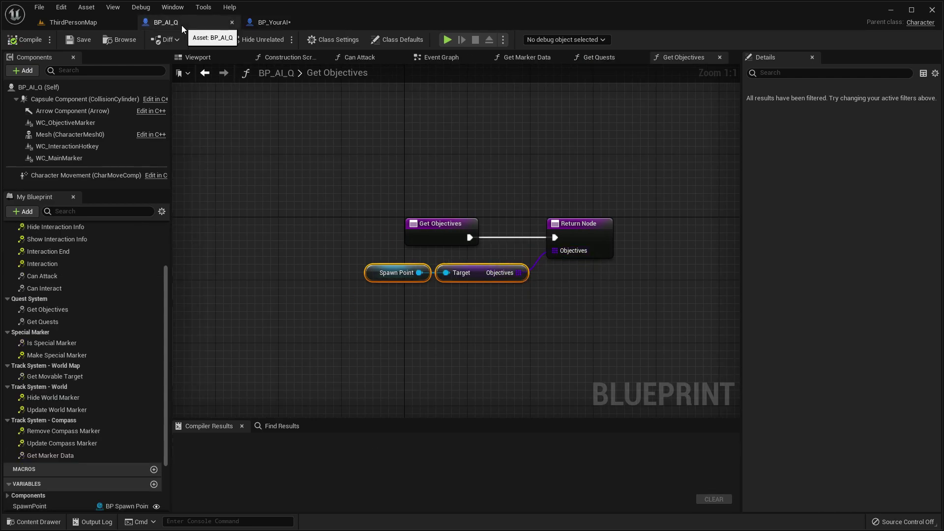
{"action": "double_click", "coordinate": [49, 288]}
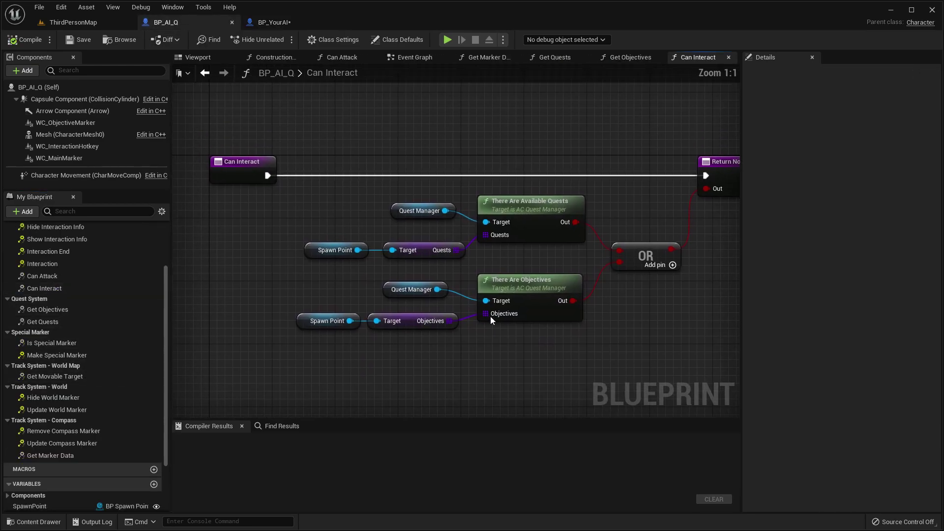
{"action": "left_click_drag", "start_coordinate": [637, 361], "coordinate": [340, 217]}
{"action": "right_click_drag", "start_coordinate": [595, 346], "coordinate": [494, 302]}
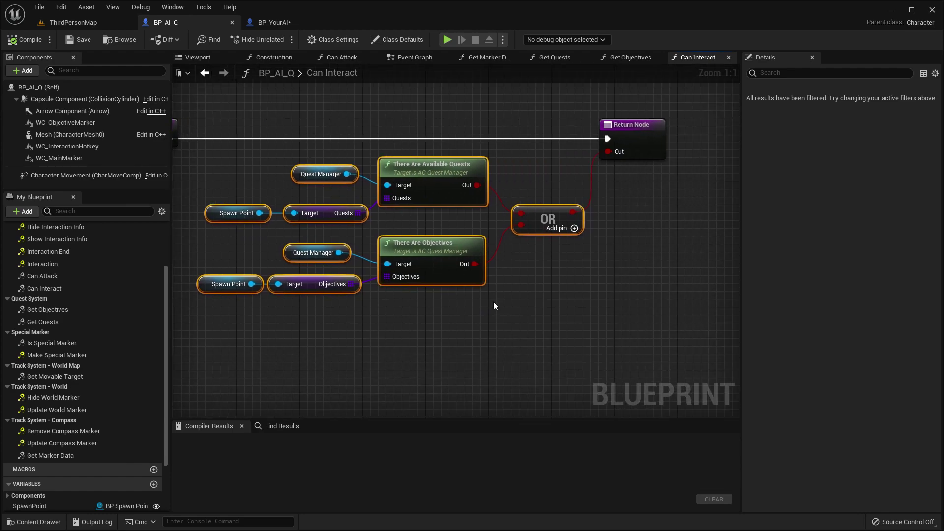
{"action": "left_click", "coordinate": [257, 19]}
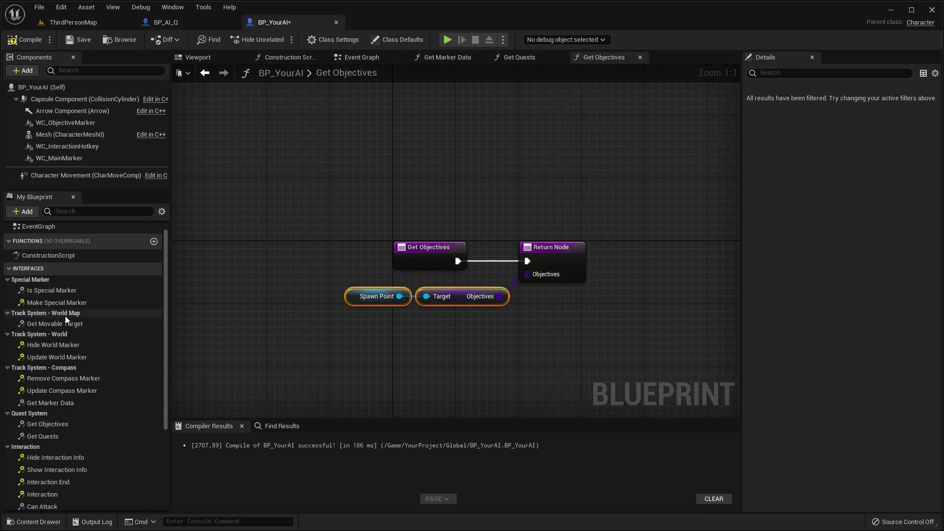
{"action": "scroll", "coordinate": [83, 438], "scroll_direction": "down", "scroll_amount": 2}
Paste the quest check and OR nodes into BP_YourAI's Can Interact graph and compile
{"action": "double_click", "coordinate": [47, 488]}
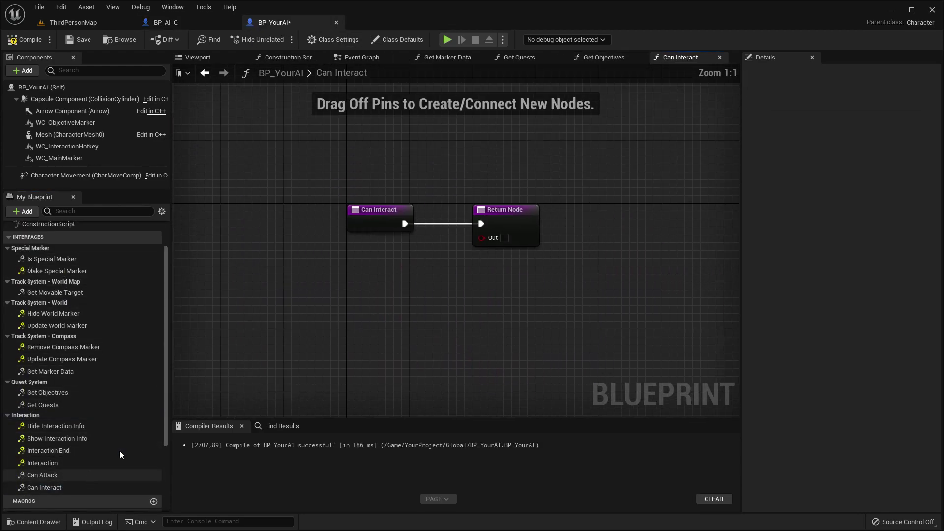
{"action": "key", "text": "ctrl+v"}
{"action": "left_click_drag", "start_coordinate": [529, 232], "coordinate": [567, 154]}
{"action": "left_click", "coordinate": [34, 42]}
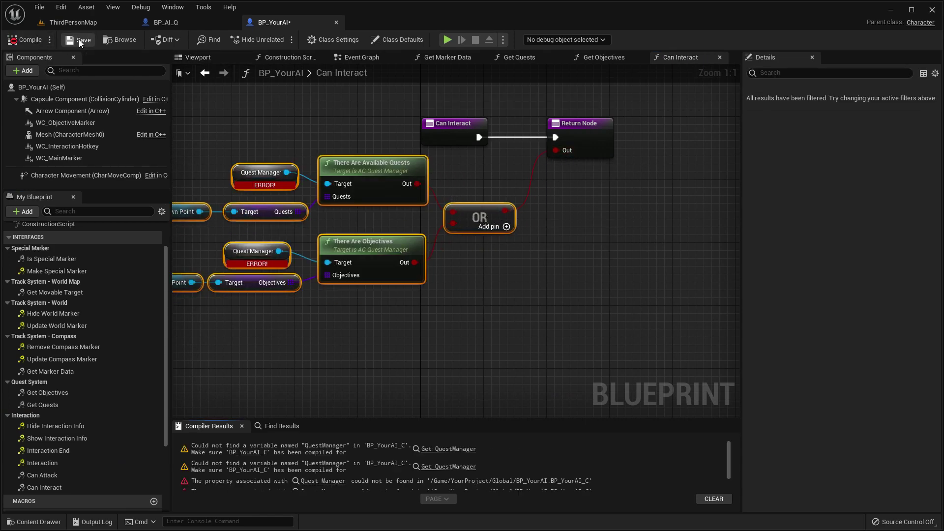
{"action": "right_click_drag", "start_coordinate": [235, 178], "coordinate": [332, 222]}
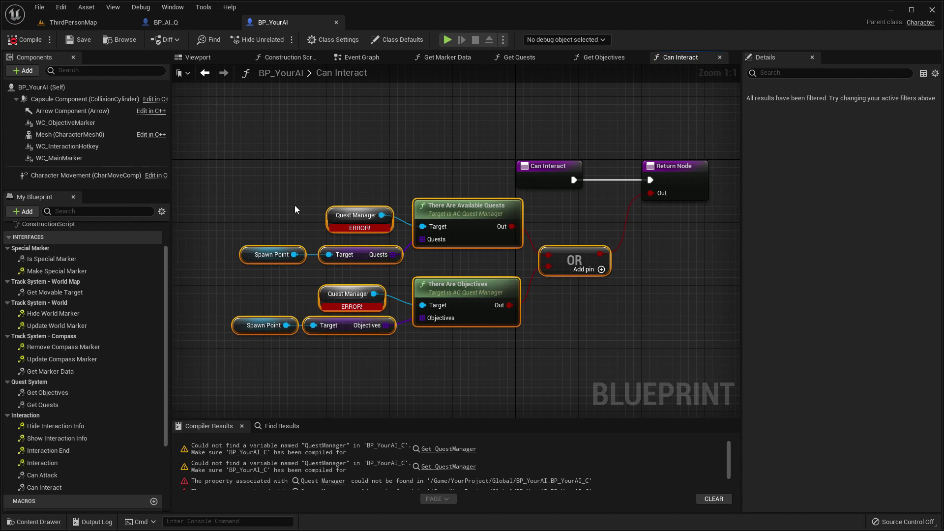
Create a QuestManager variable from the Quest Manager nodes, then compile and save BP_YourAI
{"action": "right_click", "coordinate": [330, 230]}
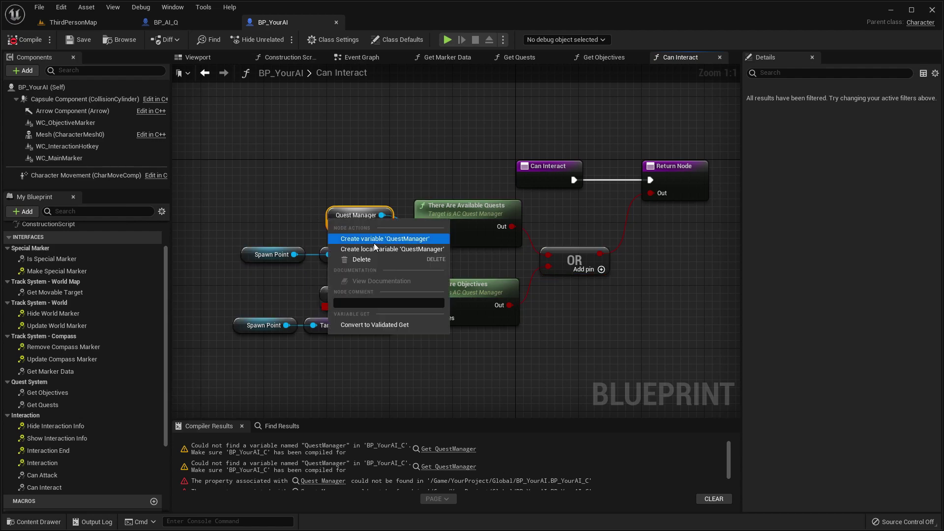
{"action": "left_click", "coordinate": [374, 248]}
{"action": "right_click", "coordinate": [323, 306]}
{"action": "left_click", "coordinate": [369, 263]}
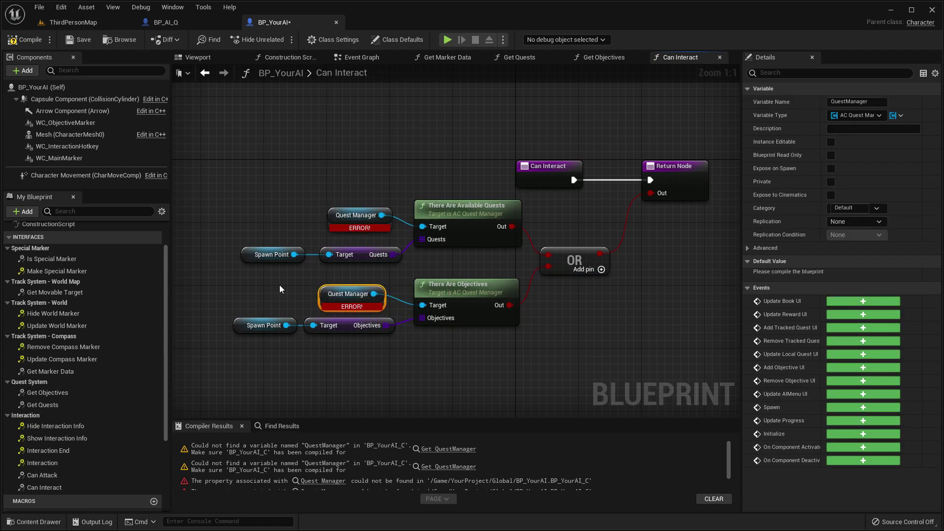
{"action": "left_click", "coordinate": [27, 39]}
{"action": "left_click", "coordinate": [77, 41]}
Open BP_YourAI's empty Event Graph, then return to BP_AI_Q's Can Interact graph
{"action": "scroll", "coordinate": [456, 295], "scroll_direction": "down", "scroll_amount": 6}
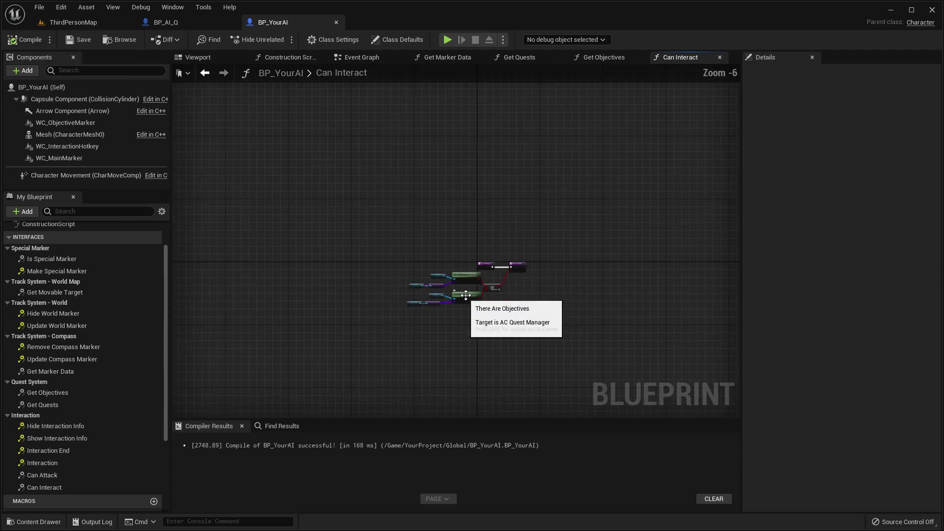
{"action": "scroll", "coordinate": [116, 373], "scroll_direction": "up", "scroll_amount": 1}
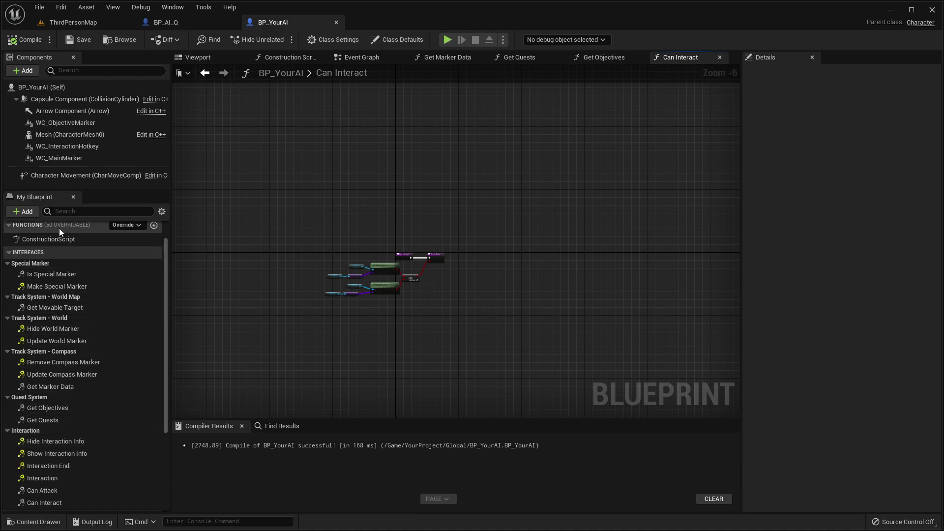
{"action": "scroll", "coordinate": [59, 228], "scroll_direction": "up", "scroll_amount": 1}
{"action": "double_click", "coordinate": [49, 242]}
{"action": "left_click", "coordinate": [165, 22]}
In BP_AI_Q's event graph, select the interaction, compass and world marker event nodes for copying
{"action": "scroll", "coordinate": [294, 297], "scroll_direction": "down", "scroll_amount": 4}
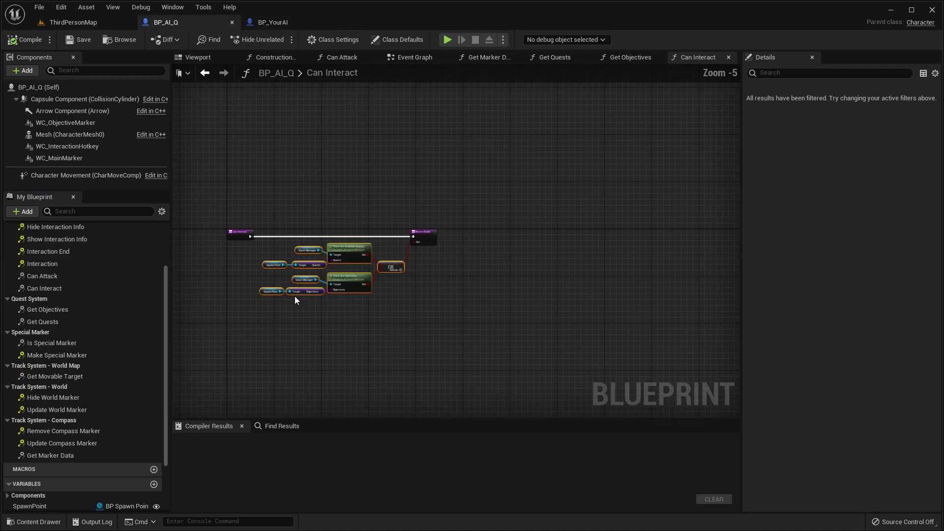
{"action": "scroll", "coordinate": [54, 256], "scroll_direction": "up", "scroll_amount": 1}
{"action": "double_click", "coordinate": [49, 242]}
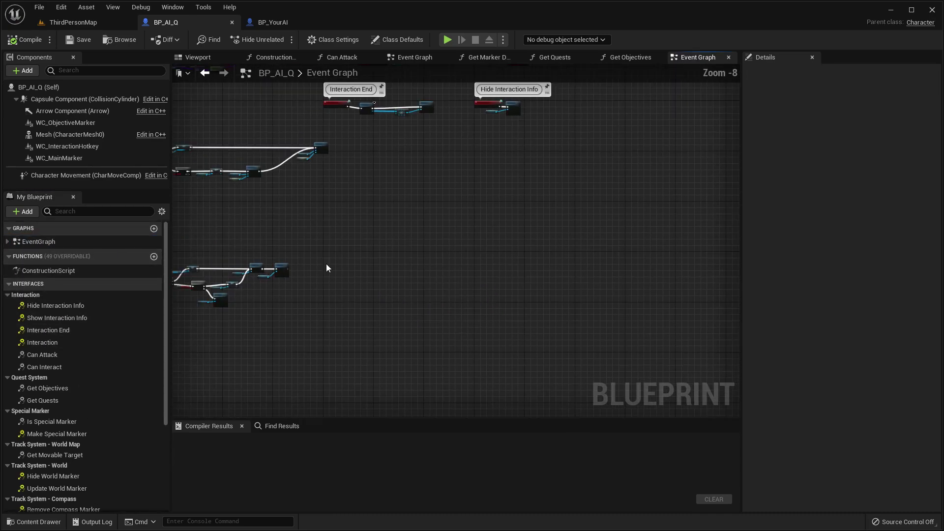
{"action": "scroll", "coordinate": [367, 266], "scroll_direction": "down", "scroll_amount": 8}
{"action": "scroll", "coordinate": [455, 204], "scroll_direction": "up", "scroll_amount": 1}
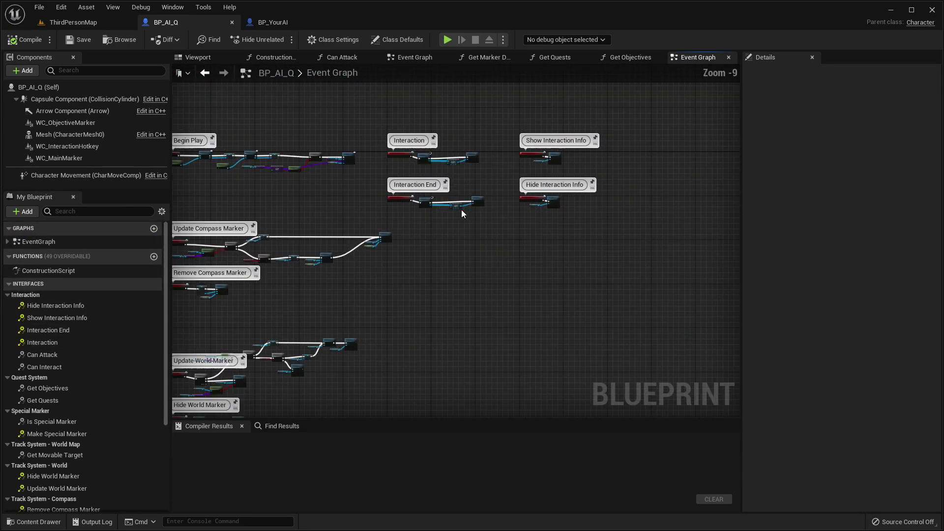
{"action": "left_click_drag", "start_coordinate": [427, 142], "coordinate": [426, 141]}
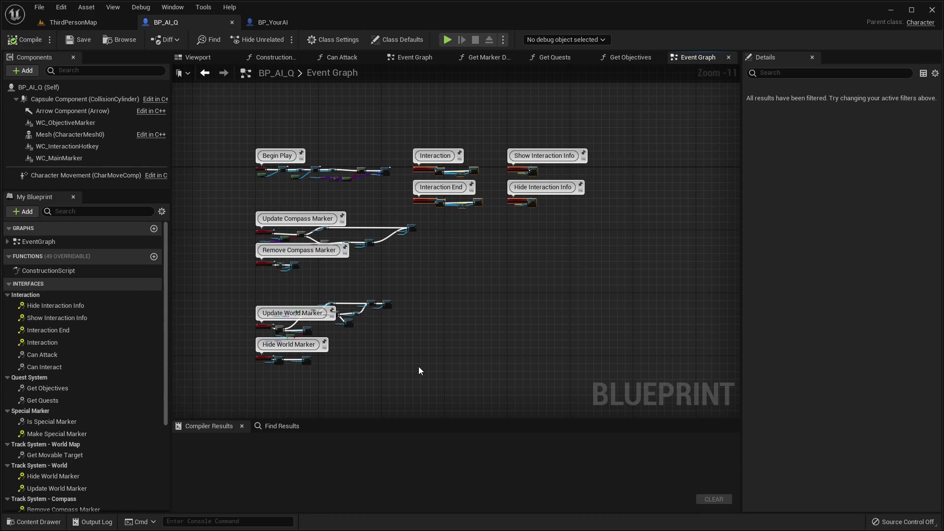
{"action": "right_click_drag", "start_coordinate": [452, 398], "coordinate": [512, 364]}
{"action": "left_click", "coordinate": [513, 365]}
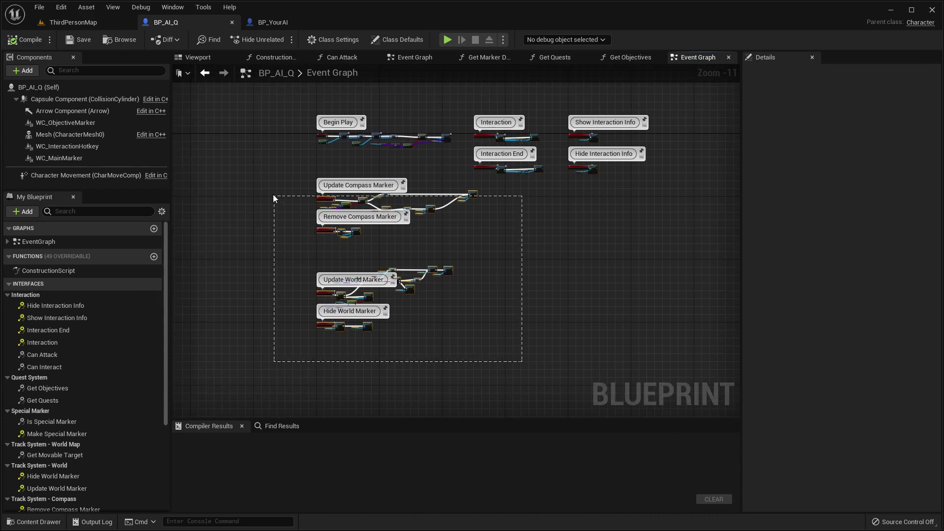
{"action": "left_click_drag", "start_coordinate": [273, 194], "coordinate": [271, 189]}
{"action": "right_click_drag", "start_coordinate": [654, 238], "coordinate": [556, 304]}
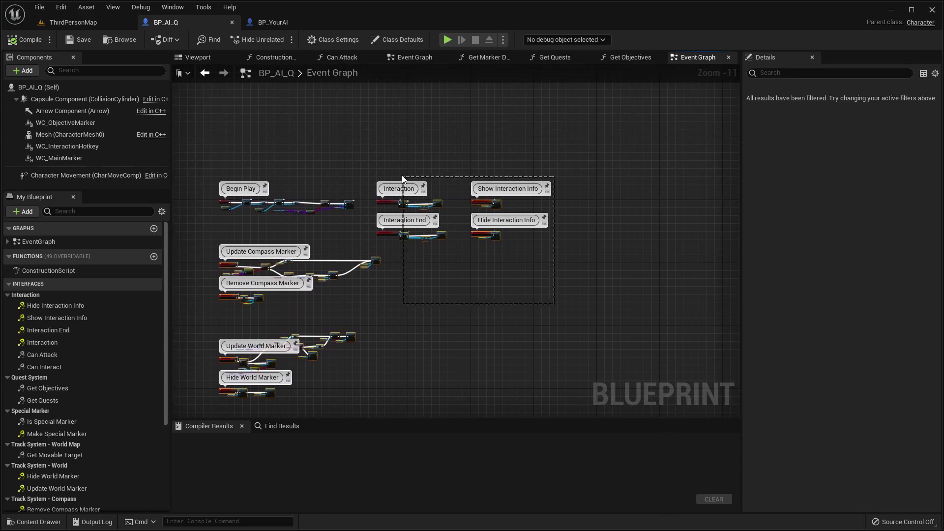
Paste the copied event nodes into BP_YourAI's Event Graph on open grid space
{"action": "left_click", "coordinate": [279, 23]}
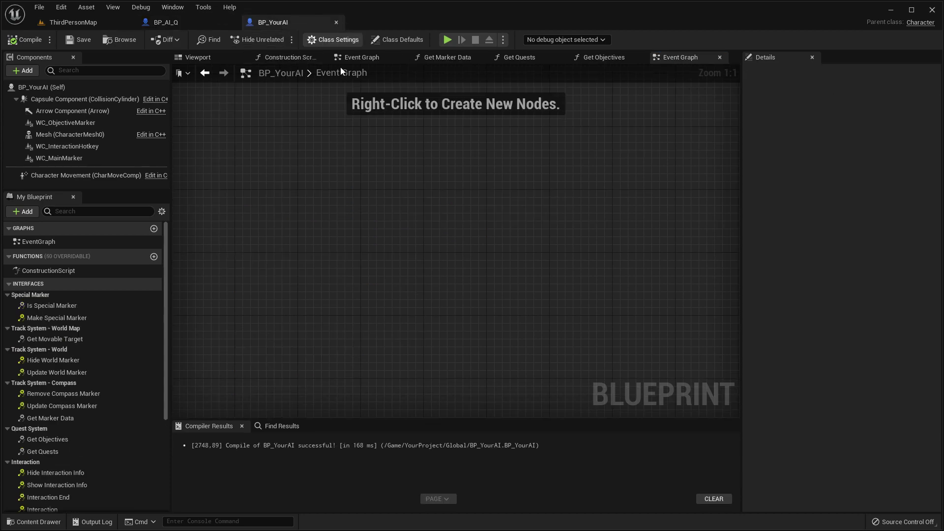
{"action": "key", "text": "ctrl+v"}
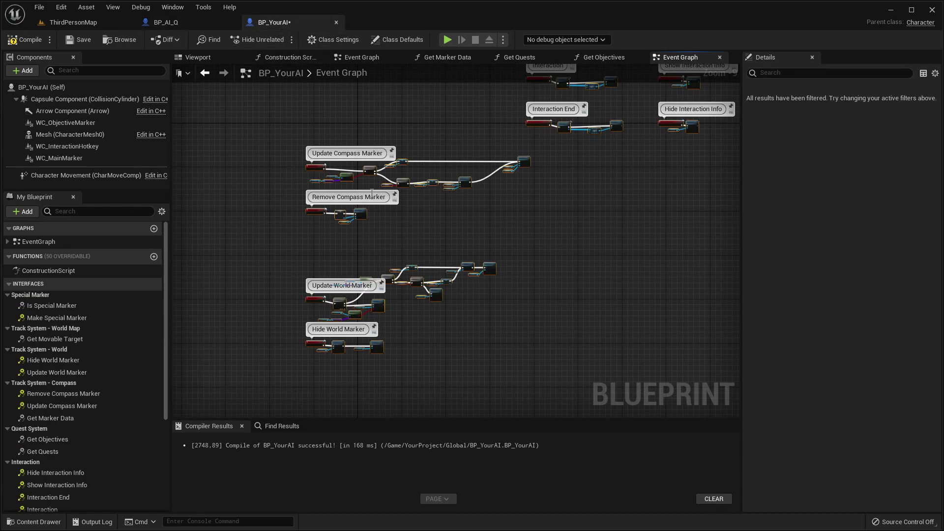
{"action": "left_click_drag", "start_coordinate": [362, 210], "coordinate": [416, 287]}
{"action": "right_click_drag", "start_coordinate": [416, 287], "coordinate": [300, 253]}
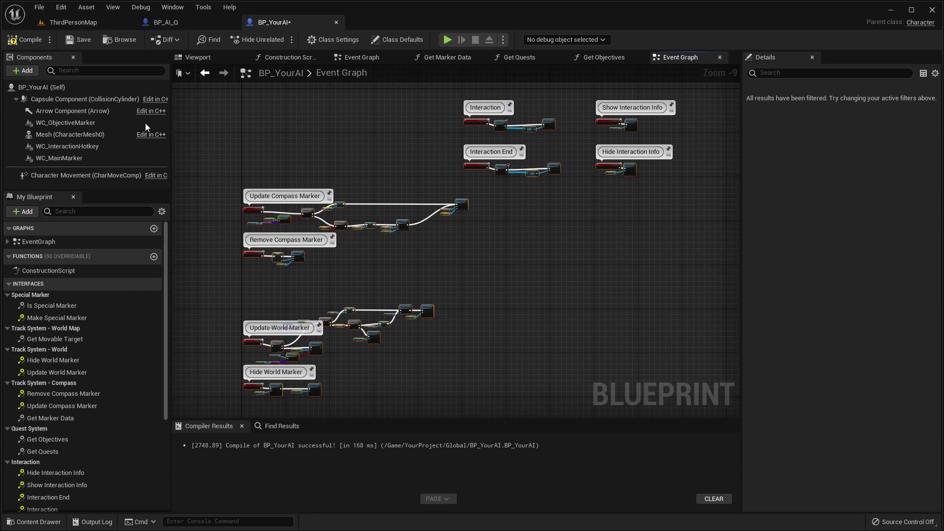
Compile BP_YourAI and create the missing TrackManager and VendorMarker variables
{"action": "left_click", "coordinate": [18, 41]}
{"action": "left_click", "coordinate": [444, 449]}
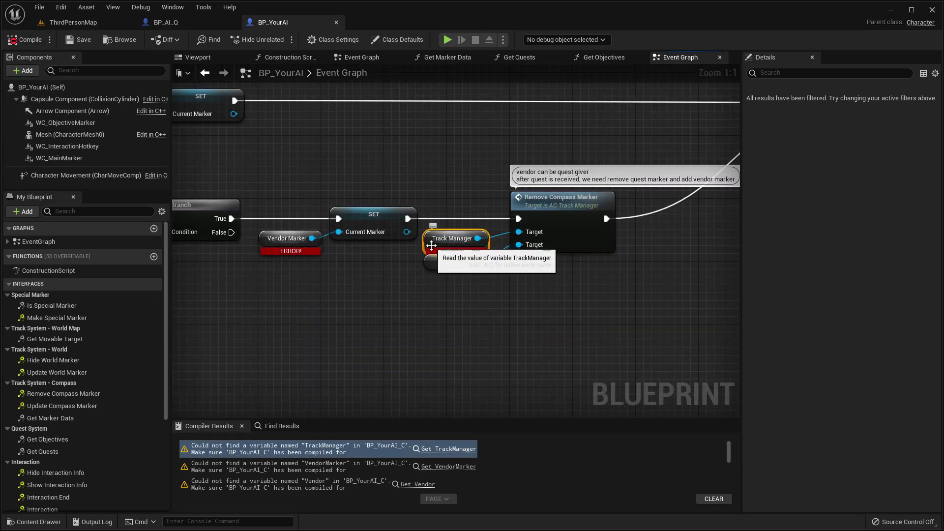
{"action": "right_click", "coordinate": [433, 248]}
{"action": "left_click", "coordinate": [467, 266]}
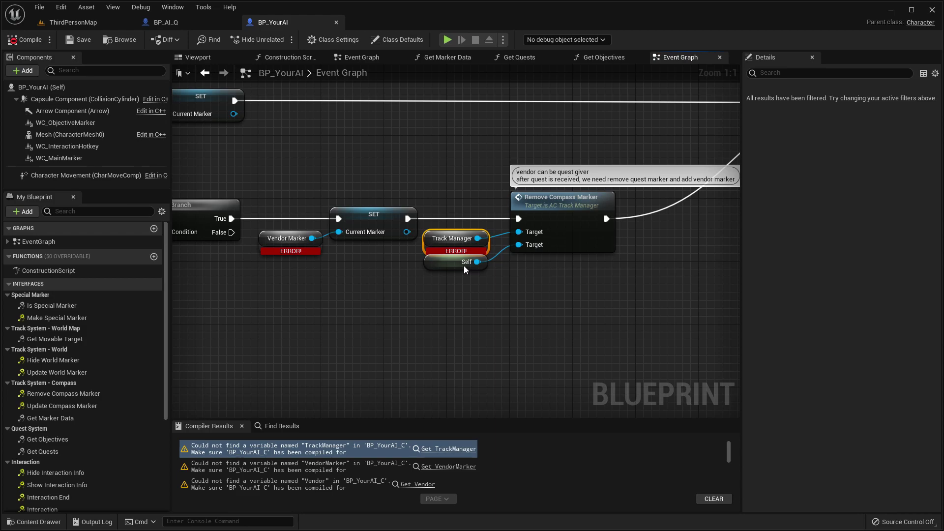
{"action": "right_click", "coordinate": [264, 244]}
{"action": "left_click", "coordinate": [301, 265]}
{"action": "scroll", "coordinate": [332, 272], "scroll_direction": "down", "scroll_amount": 5}
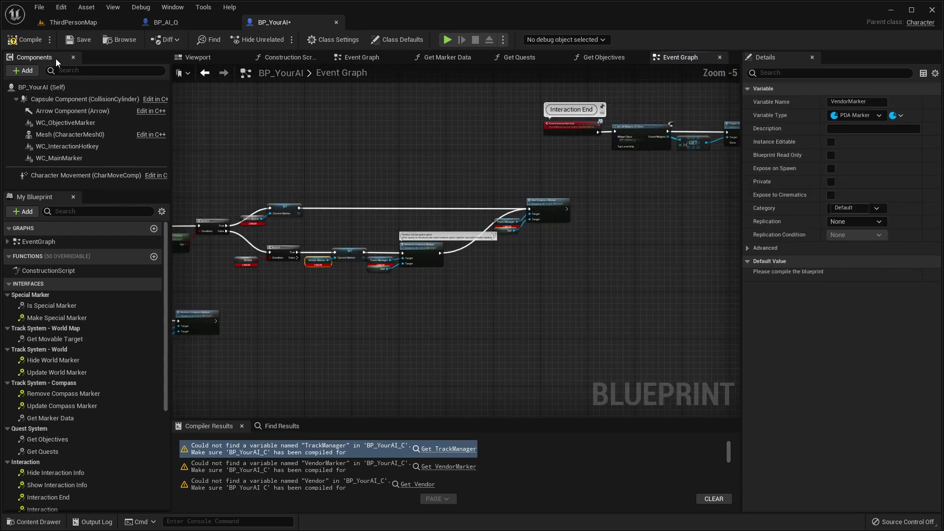
Create the missing Vendor and QuestMarker variables, then compile and save BP_YourAI
{"action": "left_click", "coordinate": [82, 39]}
{"action": "left_click", "coordinate": [416, 449]}
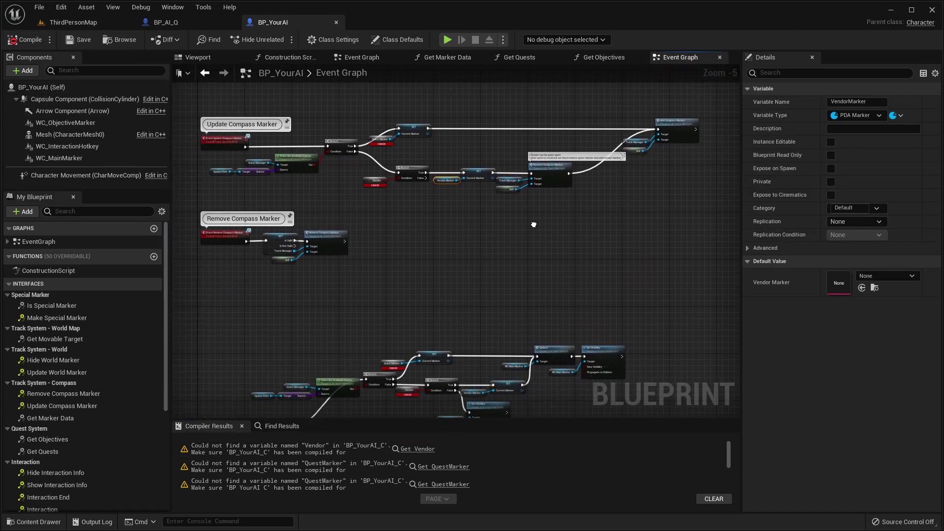
{"action": "right_click", "coordinate": [345, 213]}
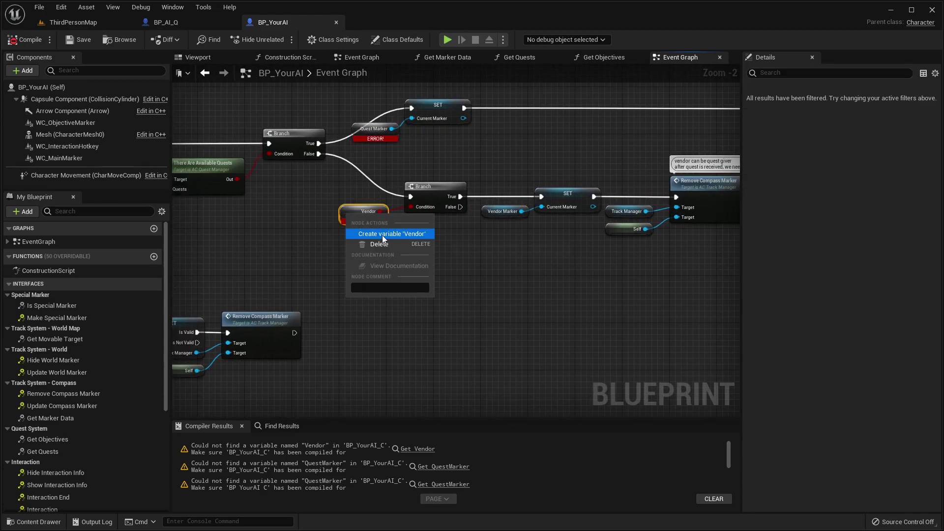
{"action": "left_click", "coordinate": [379, 233]}
{"action": "right_click", "coordinate": [357, 129]}
{"action": "left_click", "coordinate": [373, 147]}
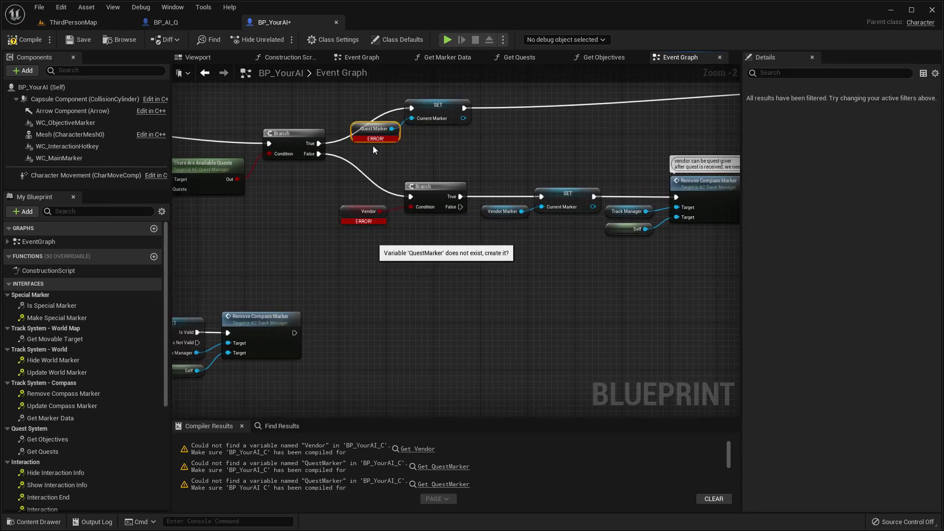
{"action": "left_click", "coordinate": [30, 39]}
{"action": "left_click", "coordinate": [85, 40]}
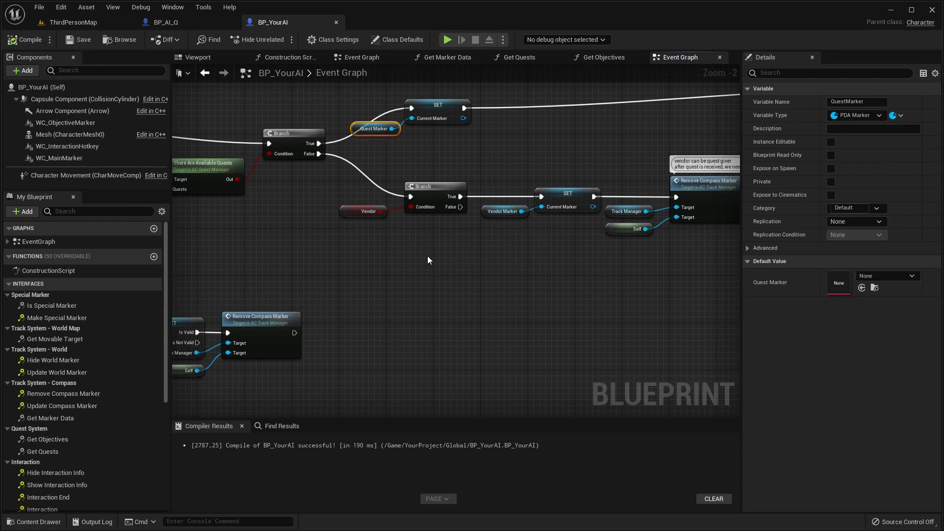
{"action": "scroll", "coordinate": [427, 256], "scroll_direction": "down", "scroll_amount": 10}
In BP_AI_Q, select the whole Begin Play node chain for copying
{"action": "left_click", "coordinate": [166, 23]}
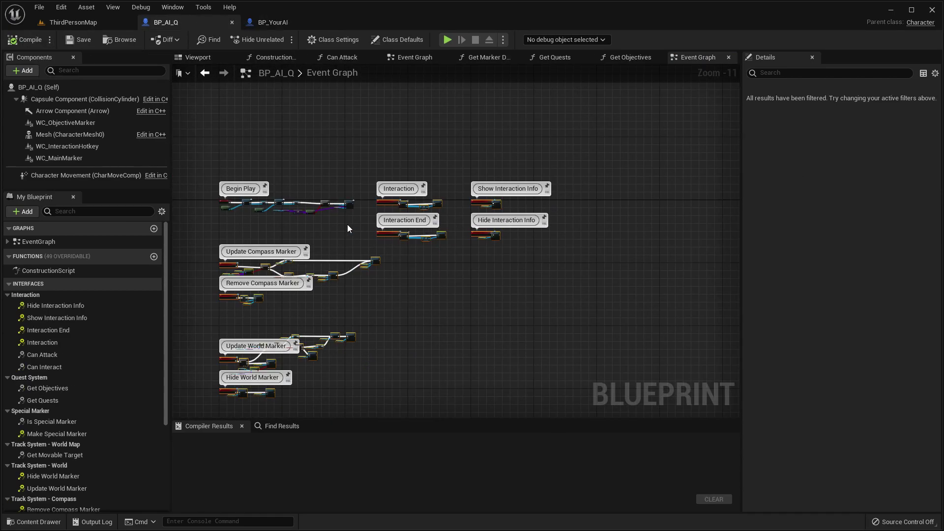
{"action": "scroll", "coordinate": [347, 224], "scroll_direction": "up", "scroll_amount": 6}
{"action": "right_click_drag", "start_coordinate": [660, 292], "coordinate": [566, 267]}
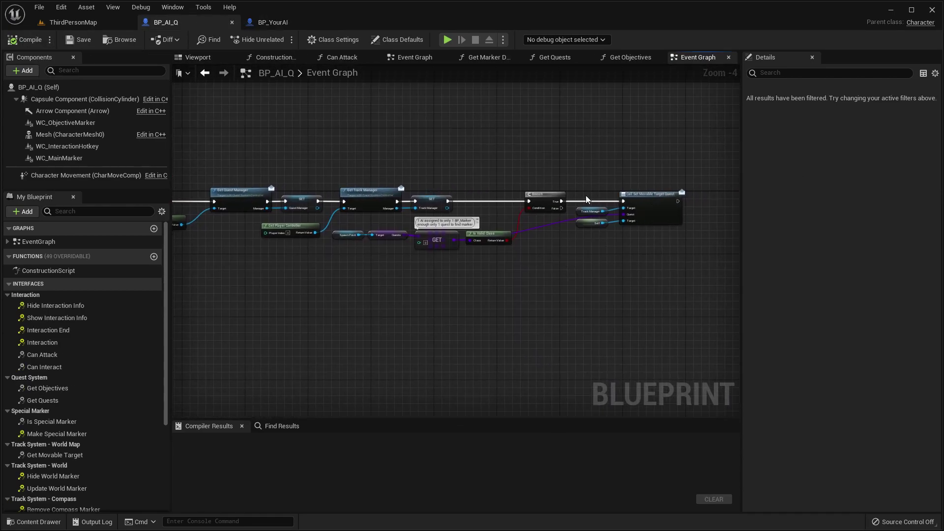
{"action": "right_click_drag", "start_coordinate": [381, 291], "coordinate": [432, 286]}
{"action": "scroll", "coordinate": [435, 282], "scroll_direction": "down", "scroll_amount": 3}
{"action": "left_click_drag", "start_coordinate": [557, 283], "coordinate": [315, 202]}
Paste the Begin Play chain into BP_YourAI's Event Graph, then compile and save
{"action": "left_click", "coordinate": [272, 23]}
{"action": "scroll", "coordinate": [430, 203], "scroll_direction": "up", "scroll_amount": 6}
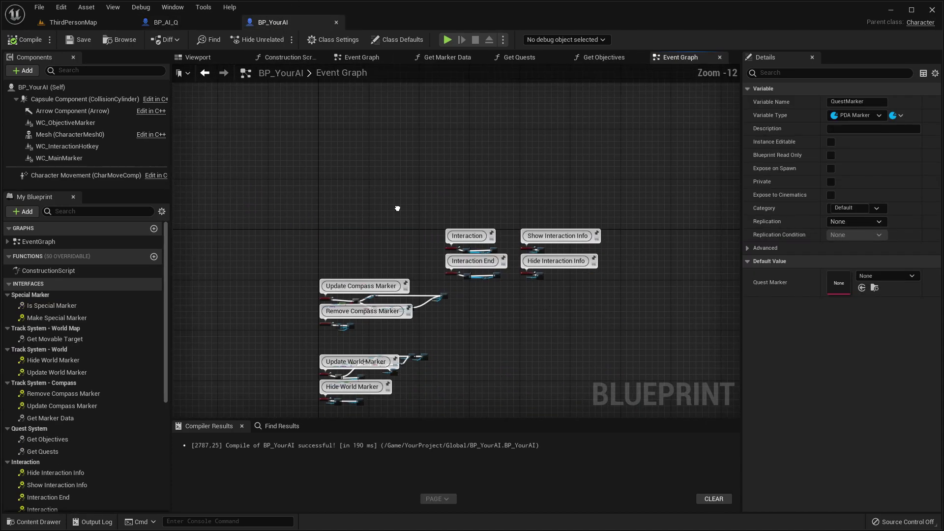
{"action": "key", "text": "ctrl+v"}
{"action": "left_click_drag", "start_coordinate": [288, 218], "coordinate": [398, 253]}
{"action": "scroll", "coordinate": [462, 231], "scroll_direction": "up", "scroll_amount": 4}
{"action": "scroll", "coordinate": [473, 276], "scroll_direction": "down", "scroll_amount": 10}
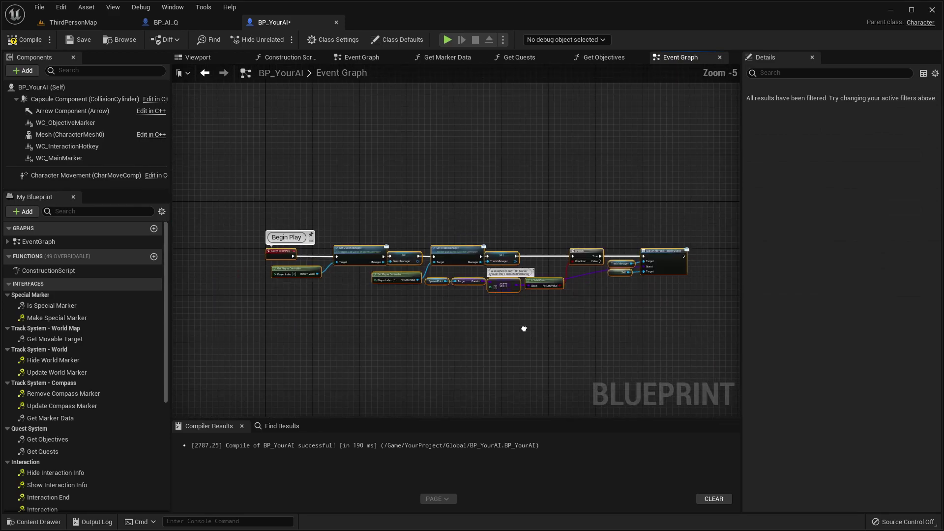
{"action": "left_click", "coordinate": [24, 44]}
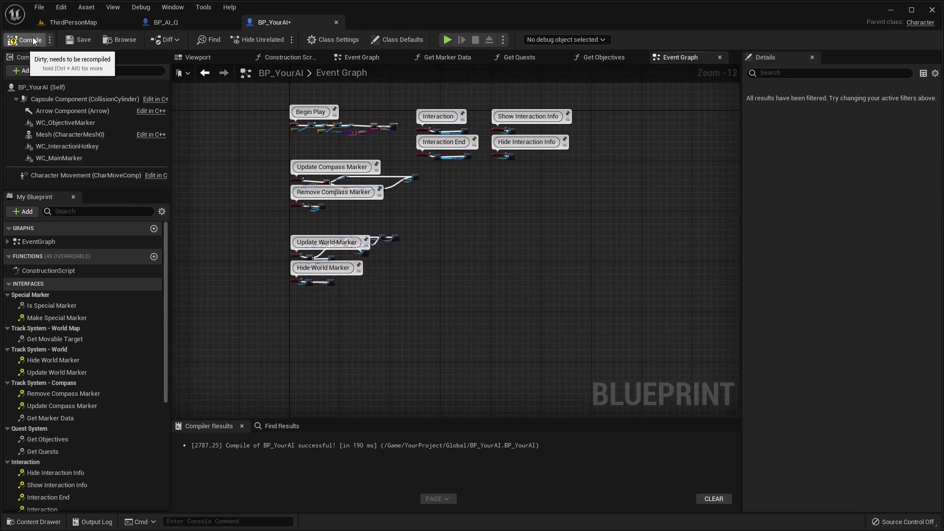
{"action": "left_click", "coordinate": [73, 39]}
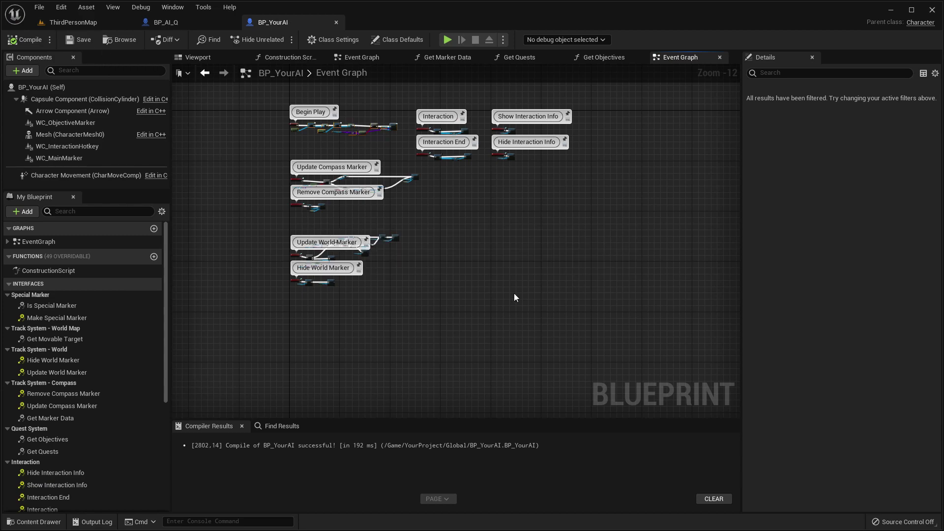
In Class Defaults, set Quest Marker to the Quest asset and Vendor Marker to Vendor, then compile
{"action": "left_click", "coordinate": [401, 42]}
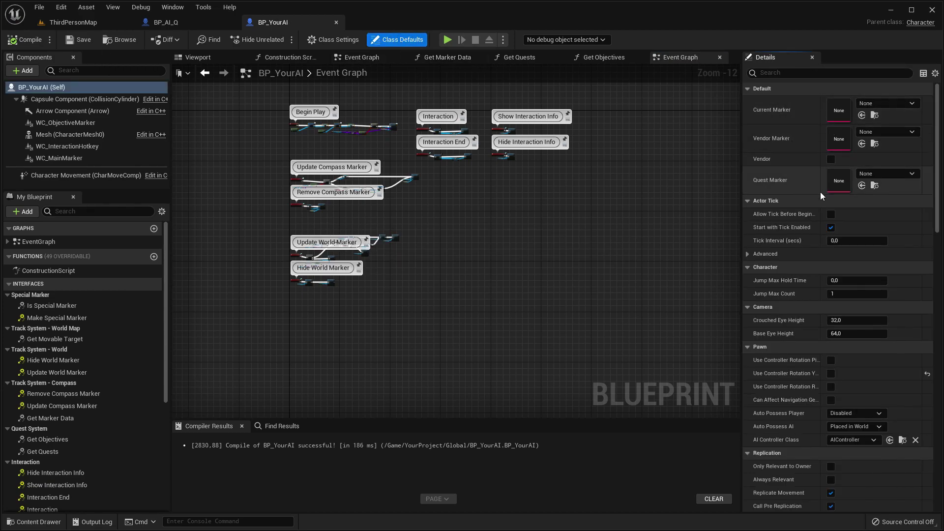
{"action": "left_click", "coordinate": [869, 178]}
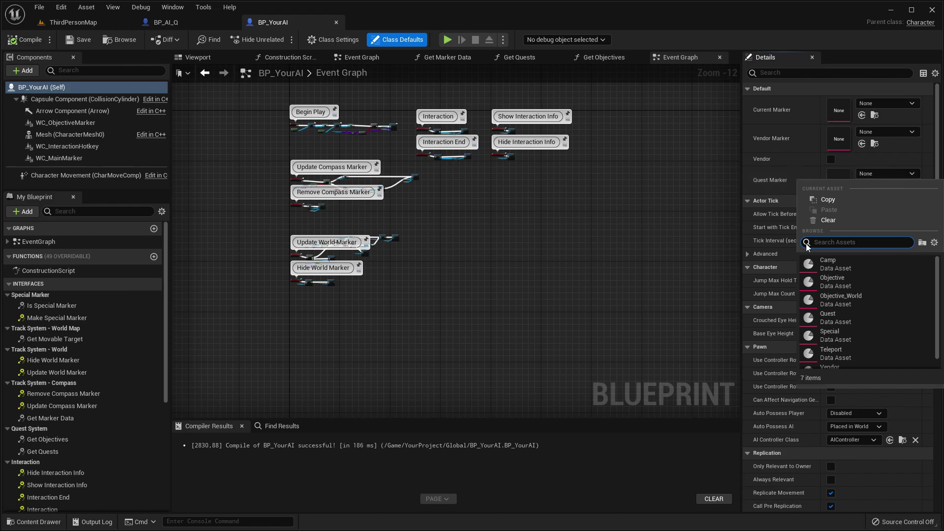
{"action": "scroll", "coordinate": [853, 337], "scroll_direction": "down", "scroll_amount": 1}
{"action": "left_click", "coordinate": [836, 306]}
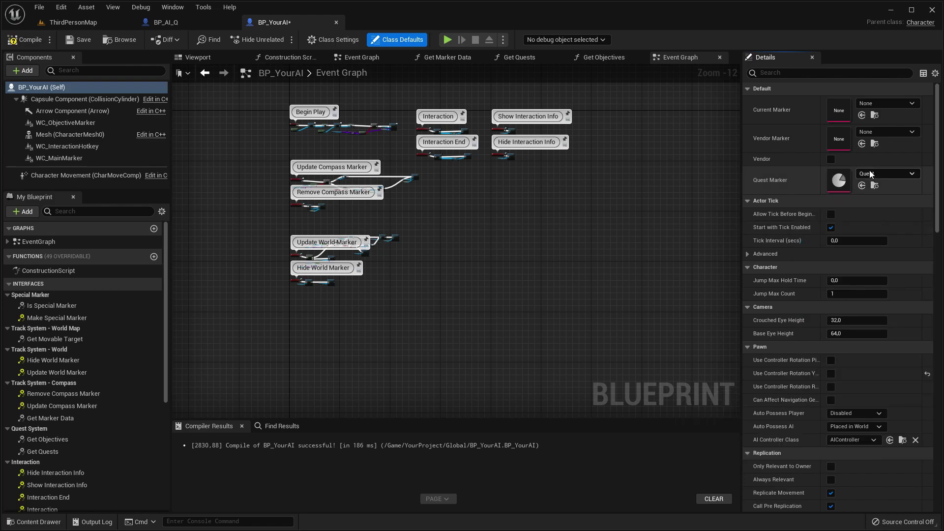
{"action": "left_click", "coordinate": [872, 132]}
{"action": "scroll", "coordinate": [866, 277], "scroll_direction": "down", "scroll_amount": 1}
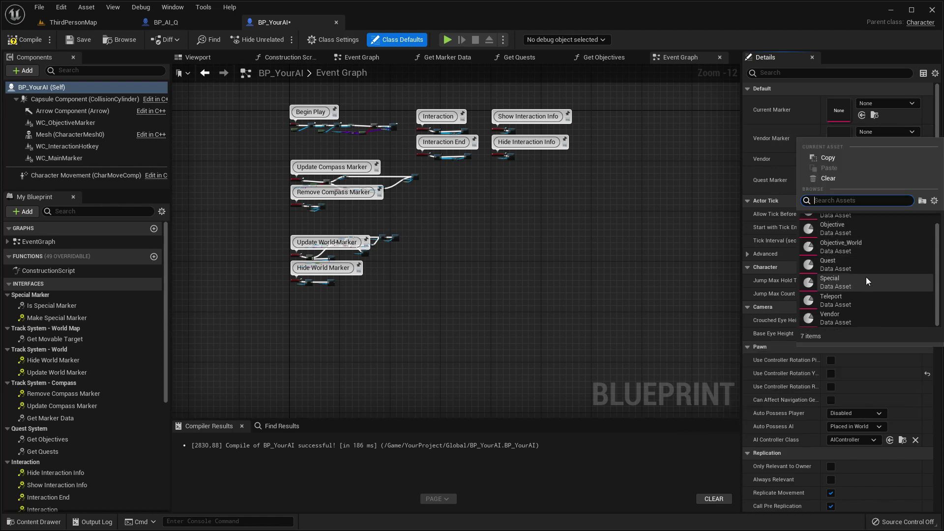
{"action": "left_click", "coordinate": [842, 314]}
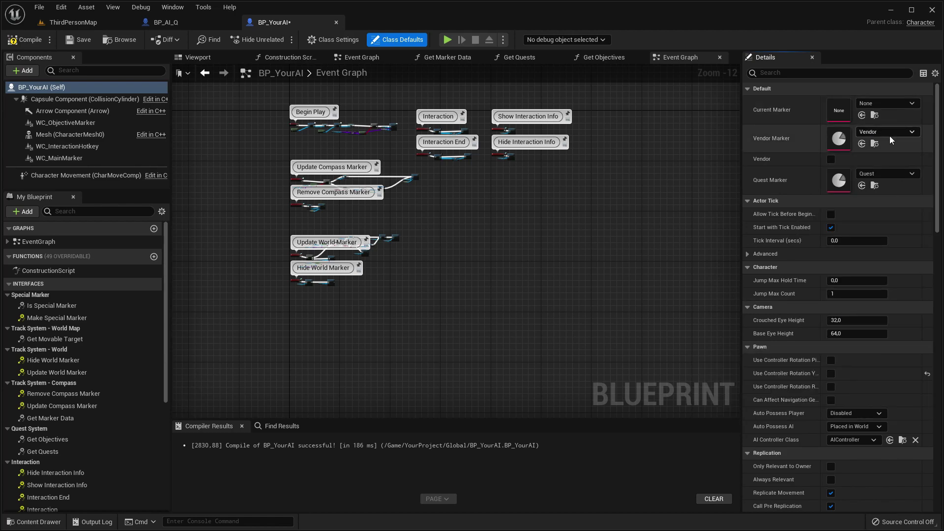
{"action": "left_click", "coordinate": [44, 41]}
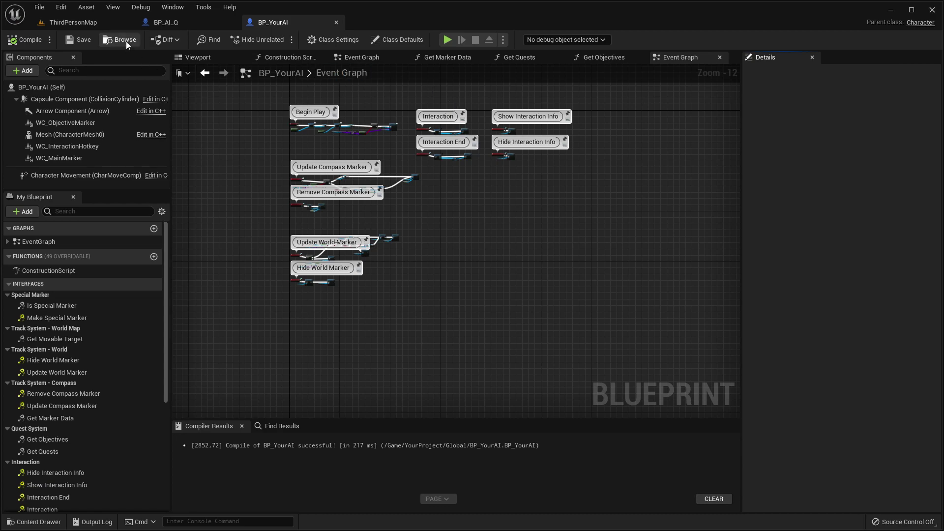
{"action": "left_click", "coordinate": [101, 22]}
Enable the Vendor checkbox on BP_YourAI_Vendor and save the blueprint
{"action": "left_click", "coordinate": [457, 391]}
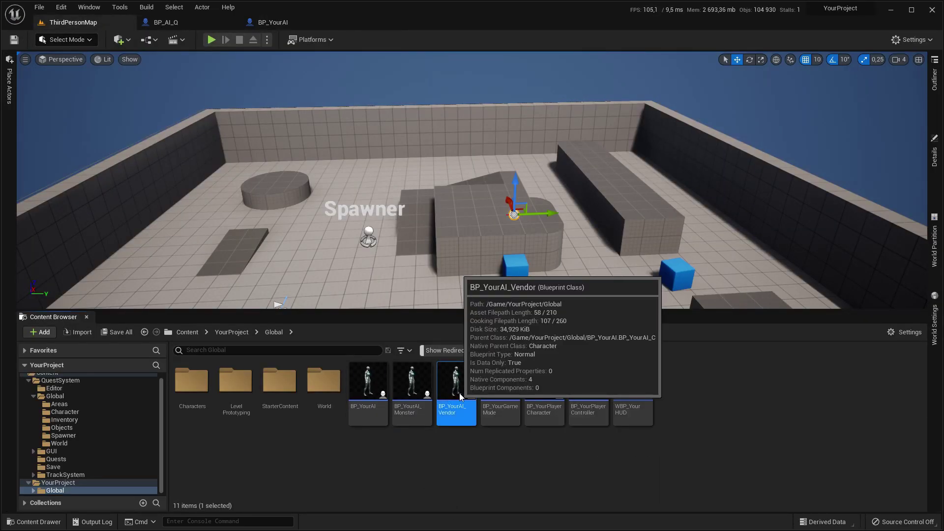
{"action": "double_click", "coordinate": [460, 393]}
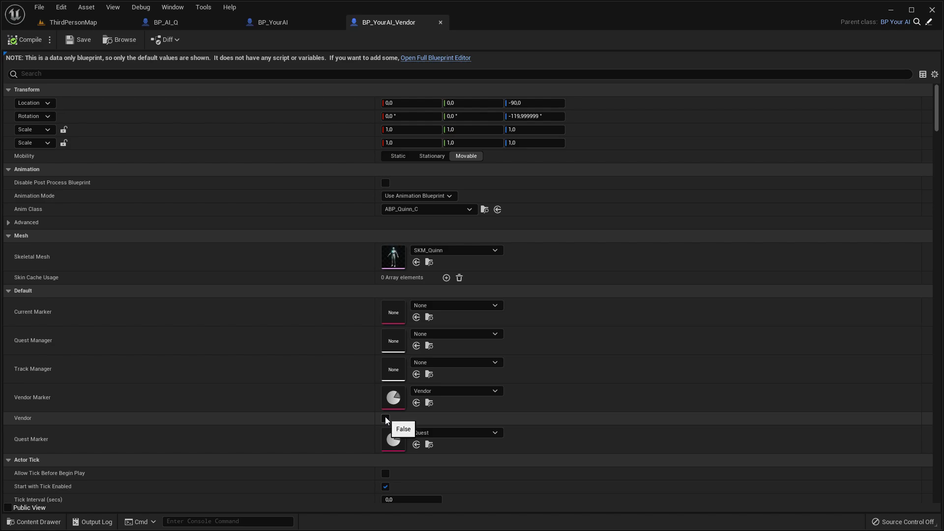
{"action": "left_click", "coordinate": [385, 418]}
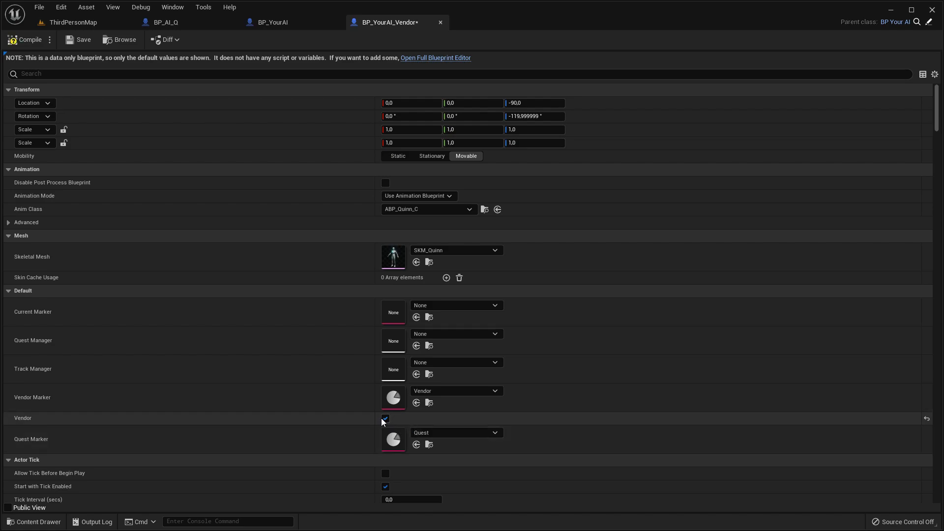
{"action": "left_click", "coordinate": [85, 43]}
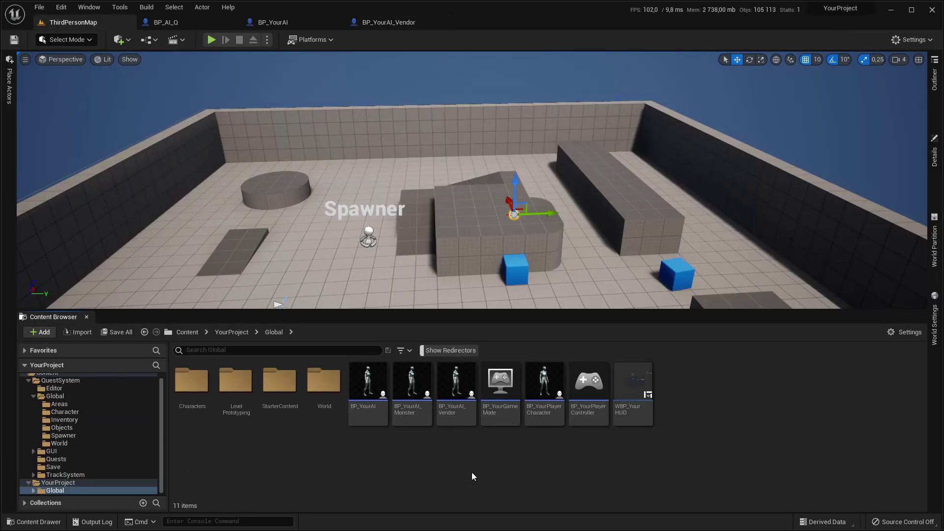
Open BP_YourAI_Monster in the full Blueprint editor and BP_Monster_Q from the QuestSystem Global folder
{"action": "double_click", "coordinate": [408, 383]}
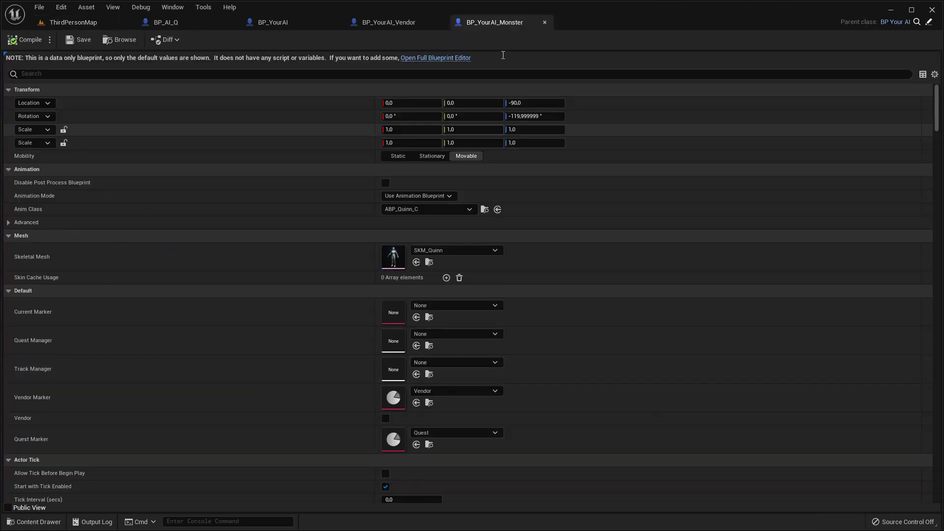
{"action": "left_click", "coordinate": [467, 58]}
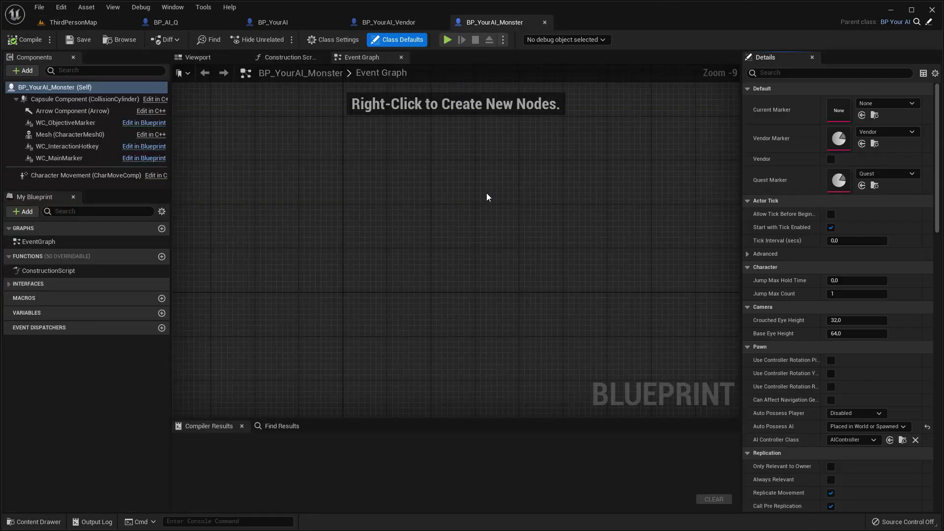
{"action": "left_click", "coordinate": [96, 22]}
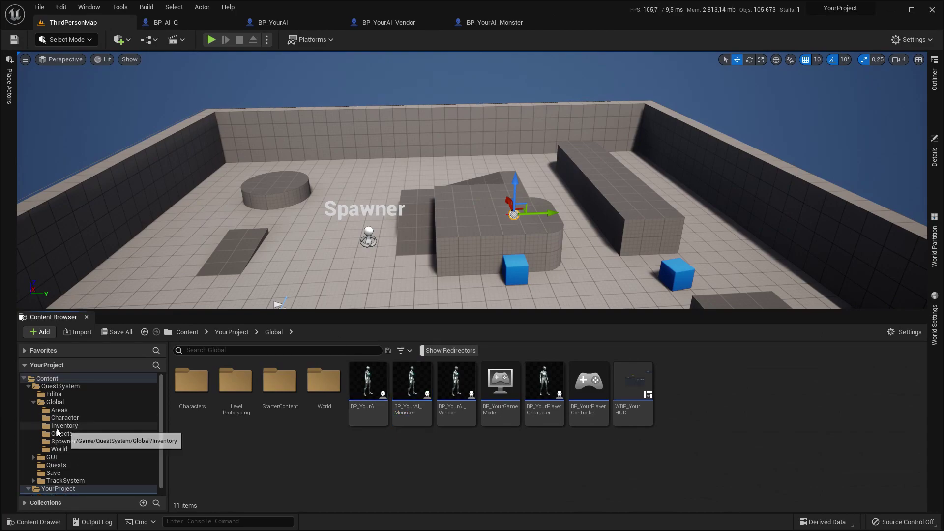
{"action": "left_click", "coordinate": [33, 403]}
{"action": "left_click", "coordinate": [57, 403]}
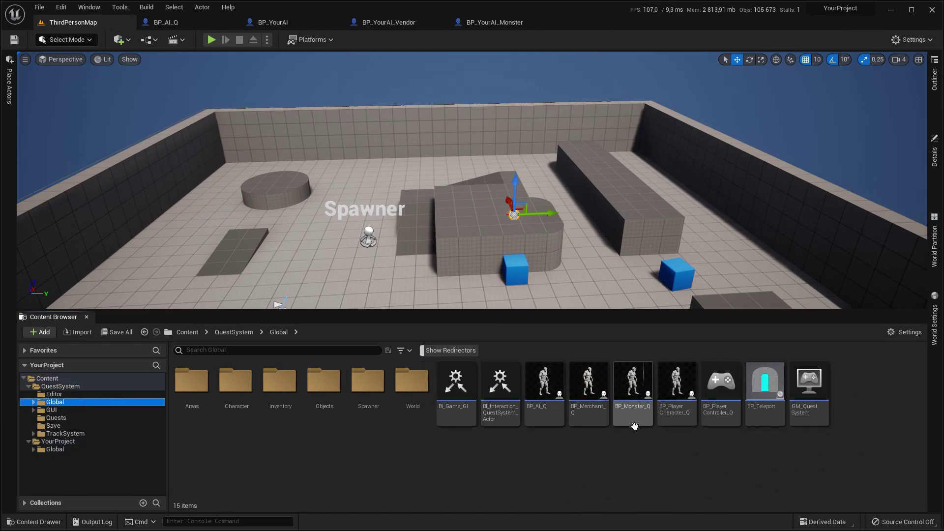
{"action": "double_click", "coordinate": [618, 401]}
Copy BP_Monster_Q's Any Damage chain into BP_YourAI_Monster's Event Graph and compile
{"action": "right_click_drag", "start_coordinate": [410, 326], "coordinate": [403, 263]}
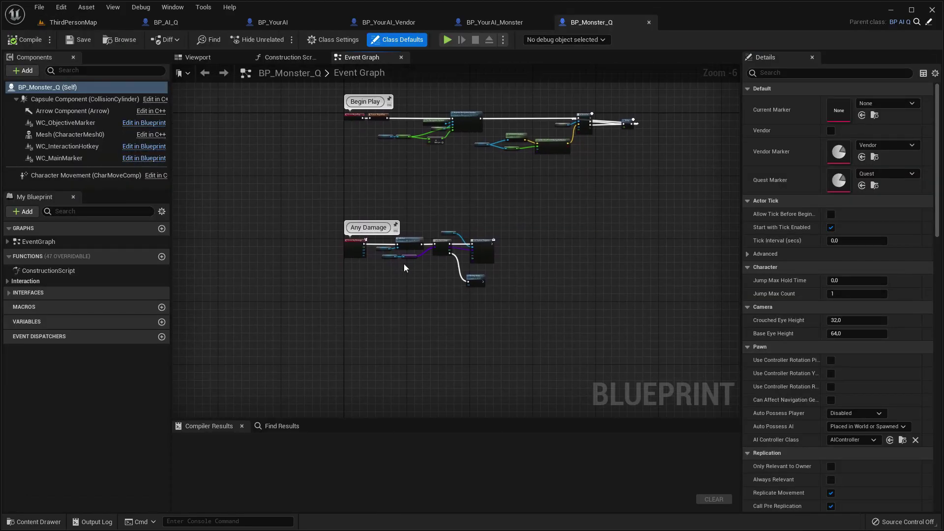
{"action": "scroll", "coordinate": [433, 251], "scroll_direction": "up", "scroll_amount": 5}
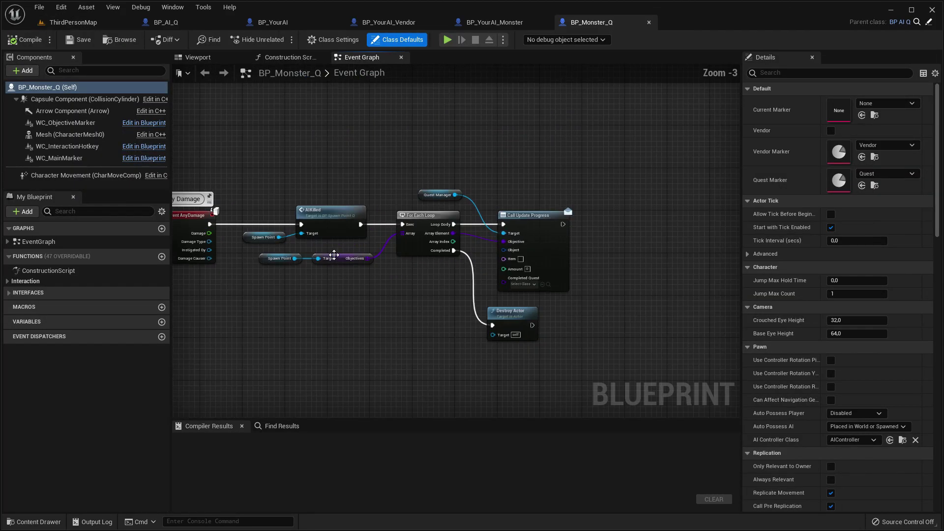
{"action": "right_click_drag", "start_coordinate": [316, 193], "coordinate": [315, 290]}
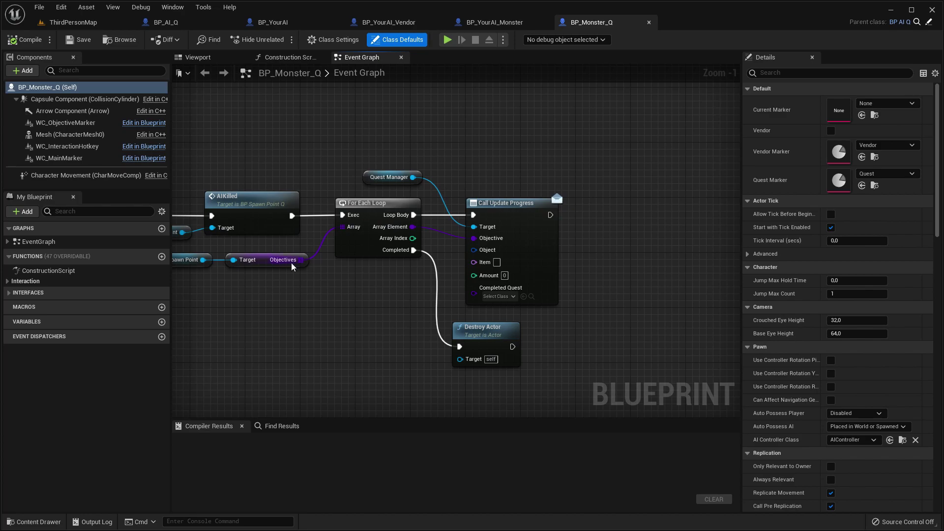
{"action": "scroll", "coordinate": [408, 251], "scroll_direction": "down", "scroll_amount": 4}
{"action": "left_click_drag", "start_coordinate": [538, 369], "coordinate": [264, 207]}
{"action": "left_click", "coordinate": [492, 22]}
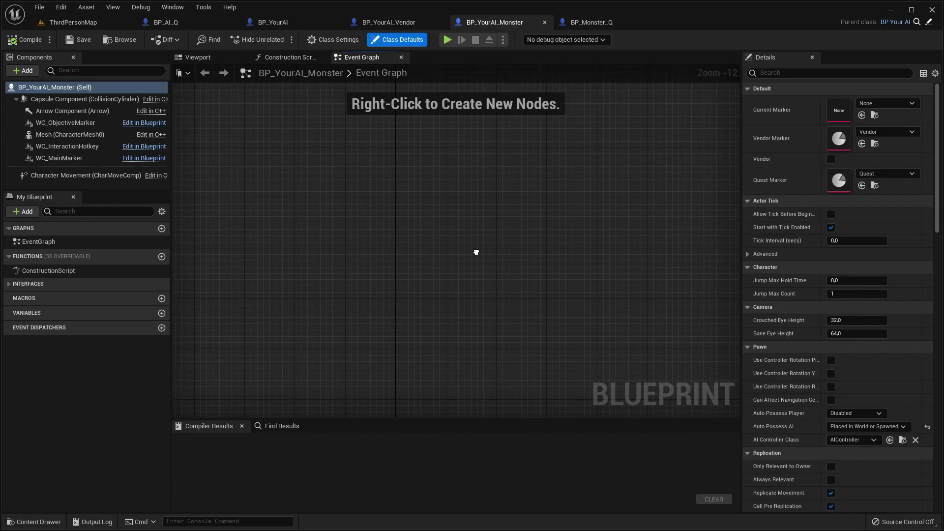
{"action": "key", "text": "ctrl+v"}
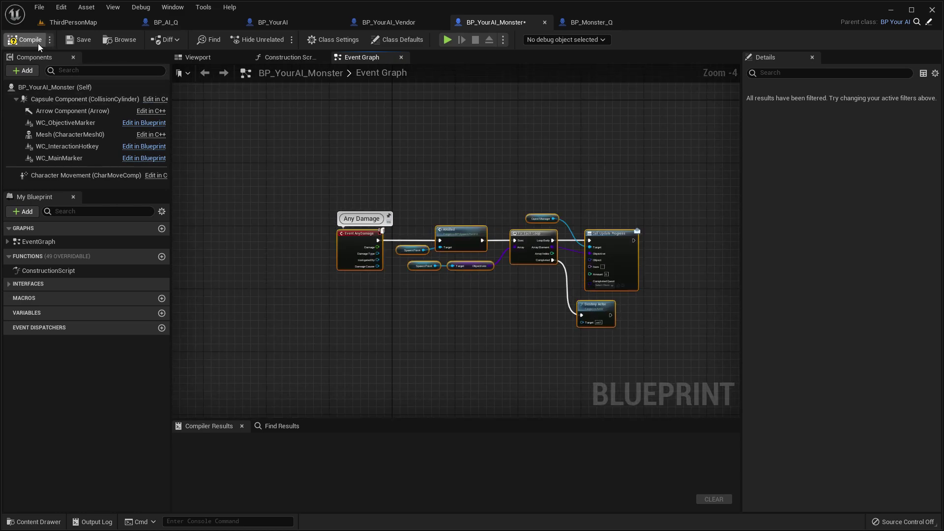
{"action": "left_click", "coordinate": [37, 42]}
Inspect BP_Monster_Q's Begin Play chain through the AI MoveTo and Delay nodes
{"action": "left_click", "coordinate": [585, 22]}
{"action": "scroll", "coordinate": [457, 200], "scroll_direction": "down", "scroll_amount": 3}
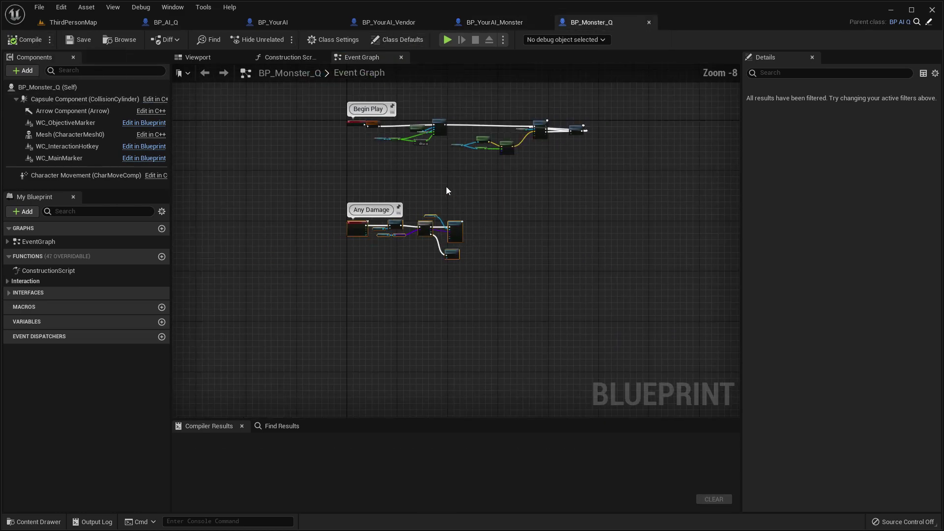
{"action": "right_click_drag", "start_coordinate": [447, 187], "coordinate": [398, 259]}
{"action": "scroll", "coordinate": [347, 216], "scroll_direction": "up", "scroll_amount": 5}
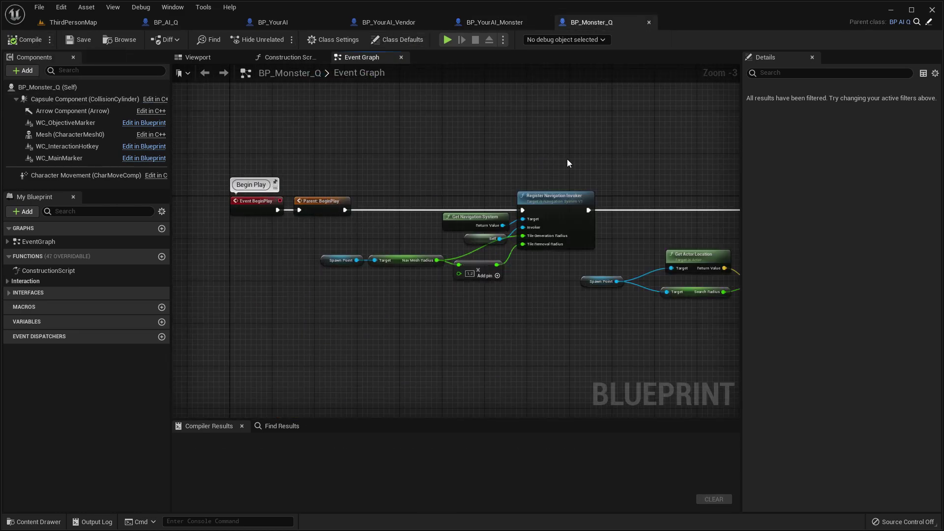
{"action": "right_click_drag", "start_coordinate": [567, 164], "coordinate": [367, 144]}
{"action": "right_click_drag", "start_coordinate": [346, 183], "coordinate": [243, 135]}
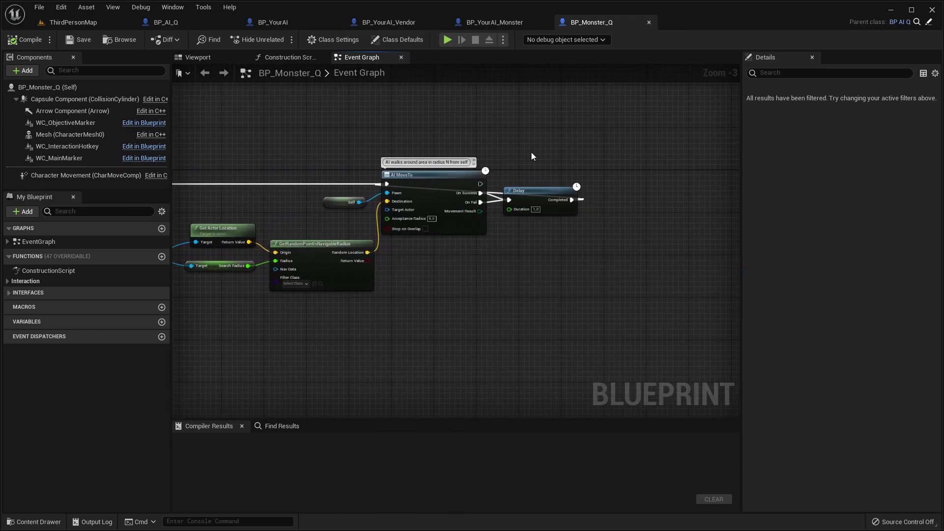
{"action": "scroll", "coordinate": [339, 129], "scroll_direction": "down", "scroll_amount": 3}
{"action": "scroll", "coordinate": [549, 264], "scroll_direction": "down", "scroll_amount": 1}
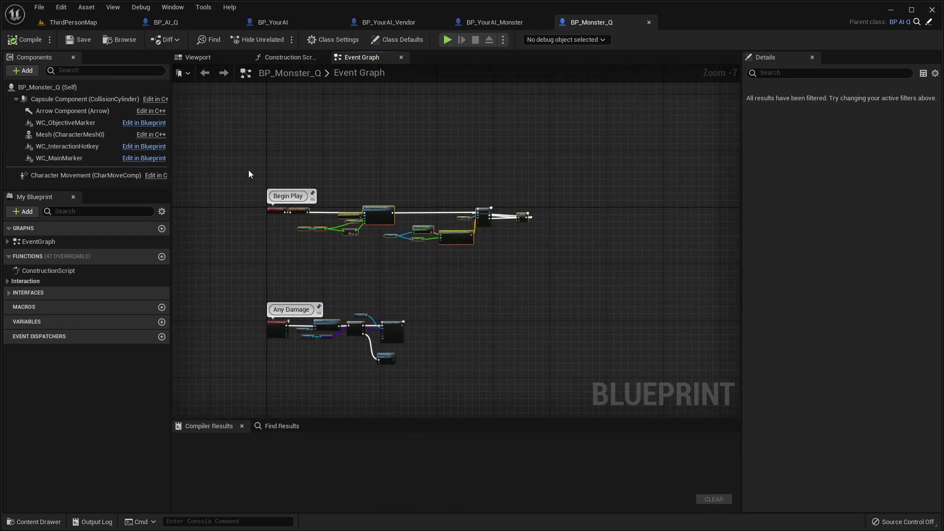
{"action": "left_click", "coordinate": [511, 27]}
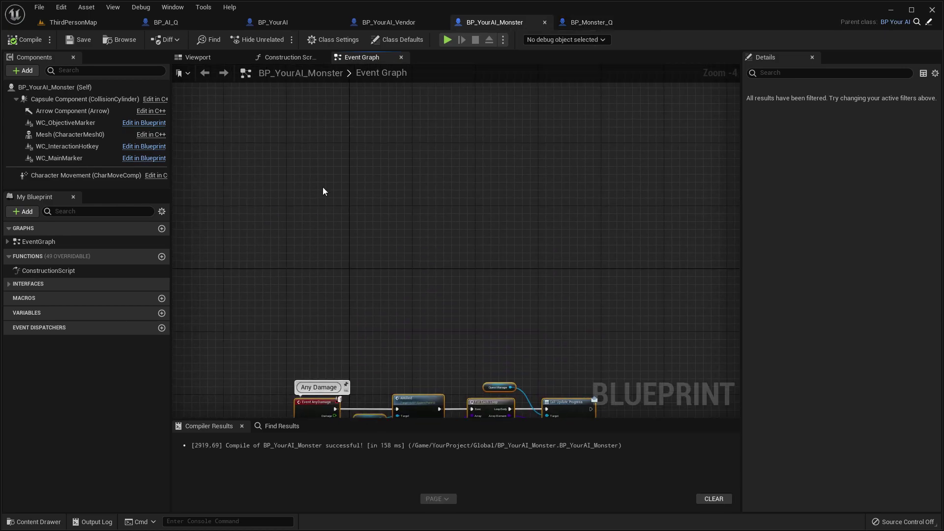
Save BP_YourAI_Monster and review its capsule component's collision settings
{"action": "left_click", "coordinate": [72, 40]}
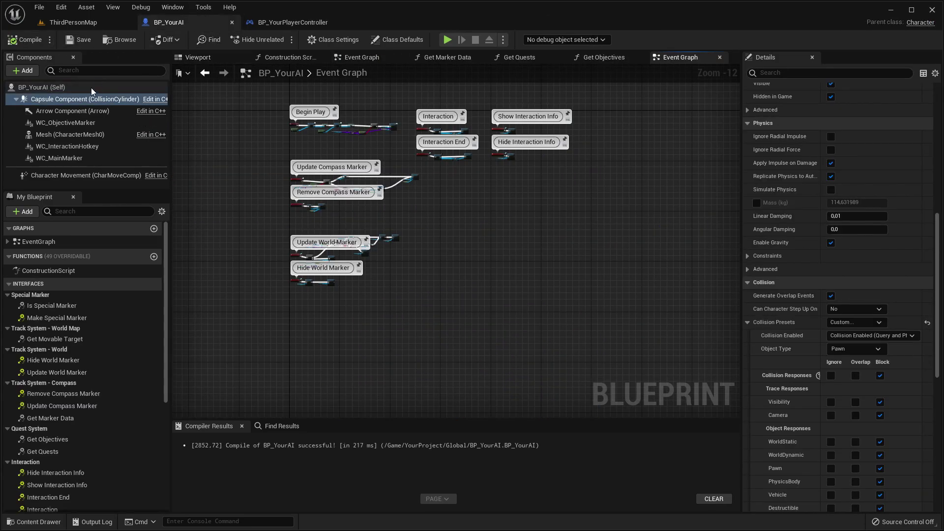
{"action": "left_click", "coordinate": [54, 100]}
{"action": "scroll", "coordinate": [781, 280], "scroll_direction": "down", "scroll_amount": 1}
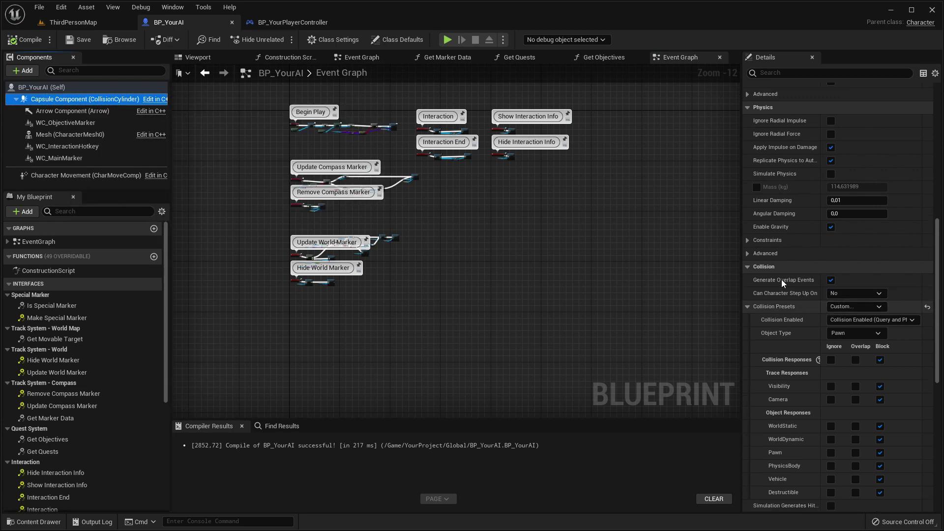
{"action": "scroll", "coordinate": [806, 334], "scroll_direction": "down", "scroll_amount": 2}
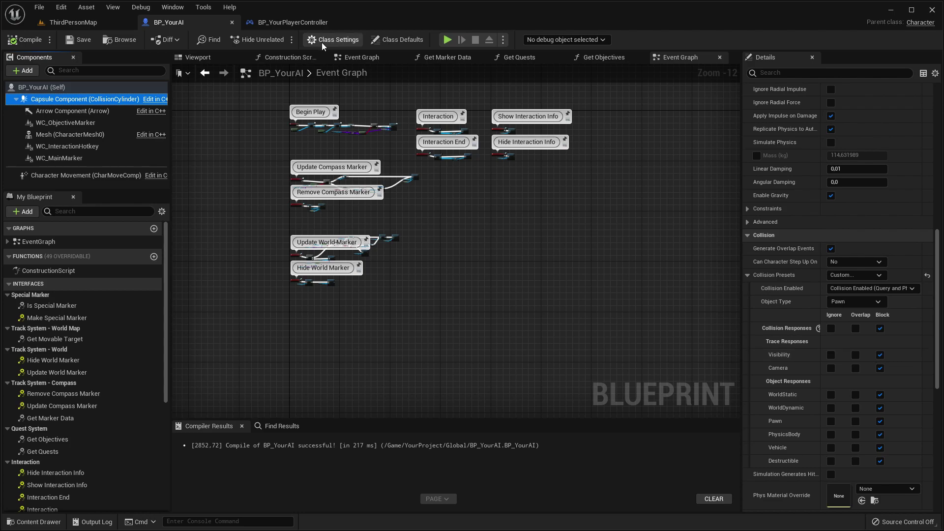
Look over the BP_YourPlayerController graph, then open Project Settings from the Edit menu
{"action": "left_click", "coordinate": [295, 23]}
{"action": "scroll", "coordinate": [369, 208], "scroll_direction": "down", "scroll_amount": 3}
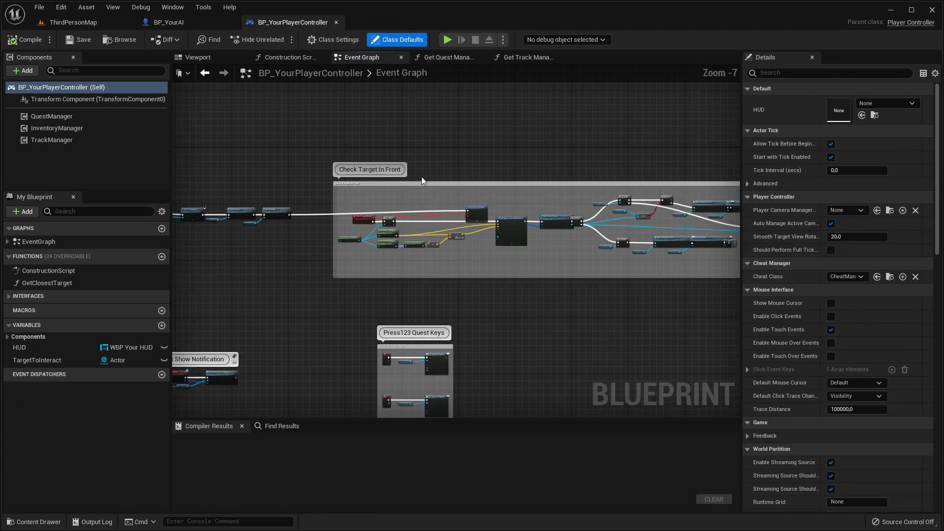
{"action": "scroll", "coordinate": [448, 248], "scroll_direction": "up", "scroll_amount": 5}
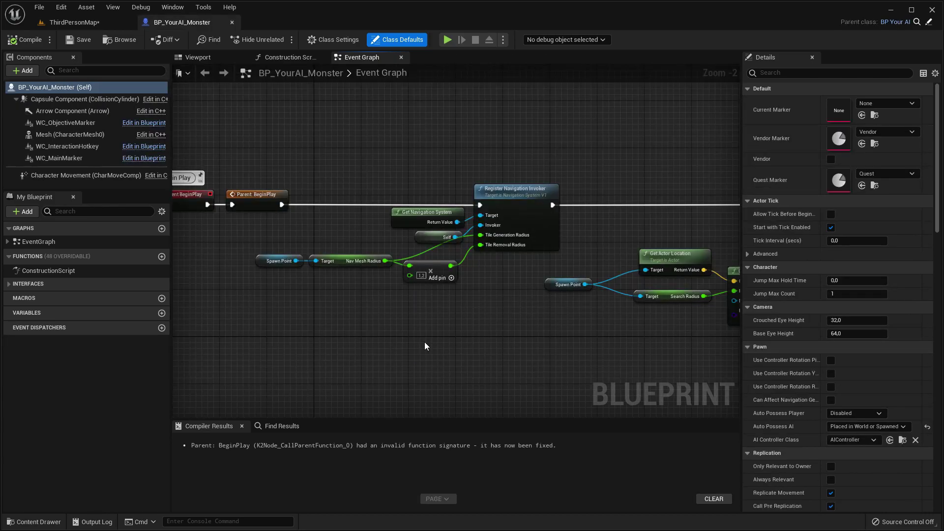
{"action": "left_click", "coordinate": [61, 6]}
{"action": "left_click", "coordinate": [96, 131]}
Set Navigation Mesh Runtime Generation to Dynamic, review Navigation System settings, and close Project Settings
{"action": "scroll", "coordinate": [163, 286], "scroll_direction": "down", "scroll_amount": 5}
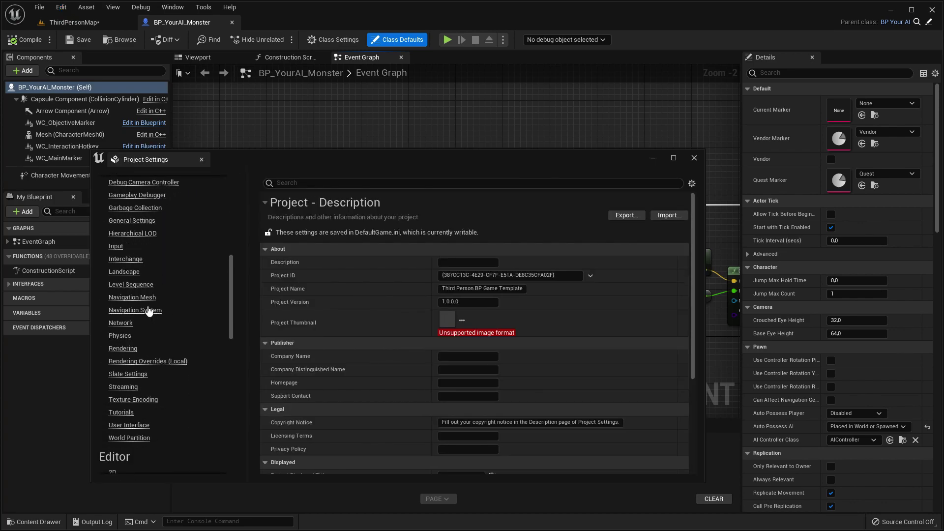
{"action": "left_click", "coordinate": [146, 298]}
{"action": "scroll", "coordinate": [482, 307], "scroll_direction": "down", "scroll_amount": 15}
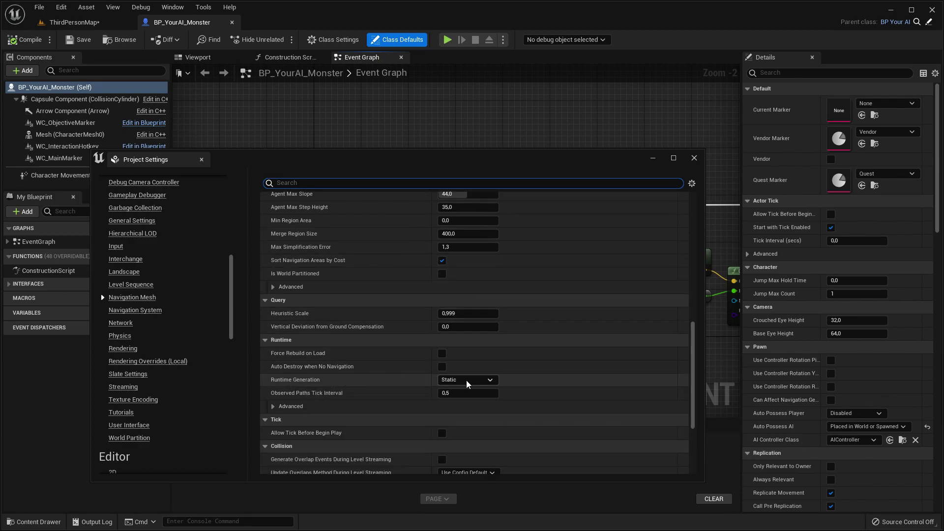
{"action": "left_click", "coordinate": [468, 384]}
{"action": "left_click", "coordinate": [465, 405]}
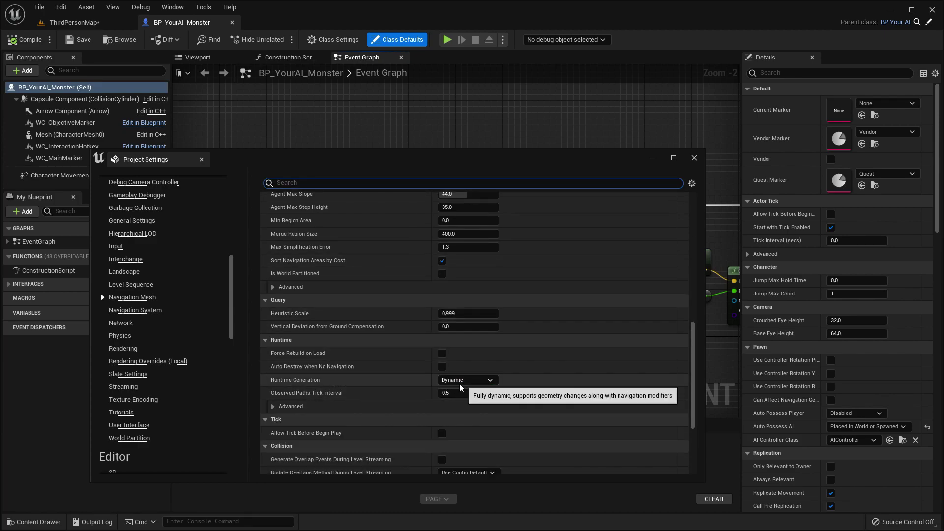
{"action": "left_click", "coordinate": [133, 311]}
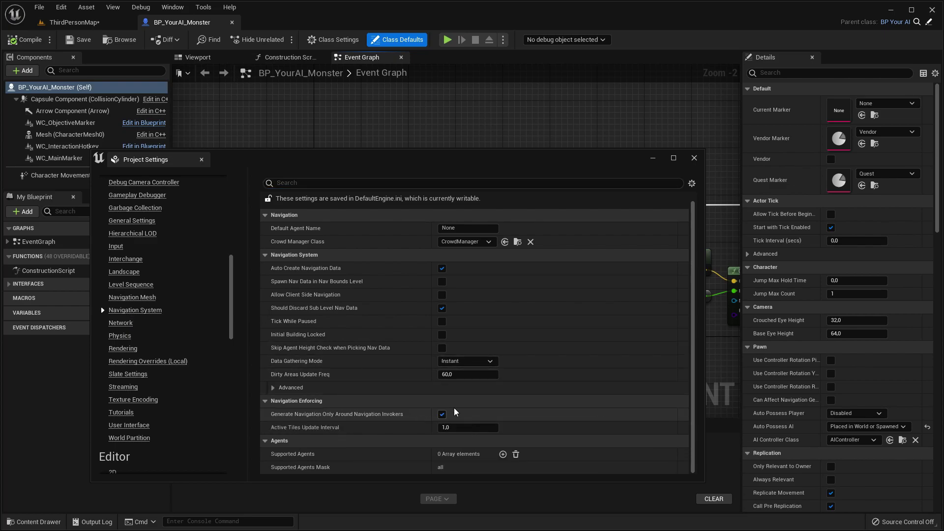
{"action": "left_click", "coordinate": [694, 158]}
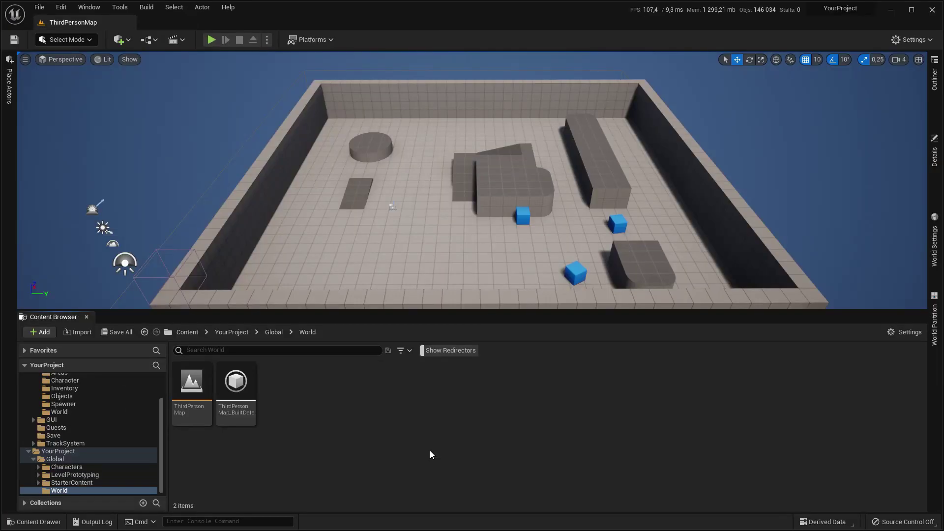
Open DT_LevelData from the TrackSystem folder, widen its Row Name column, and check the World folder's maps
{"action": "mouse_move", "coordinate": [188, 391]}
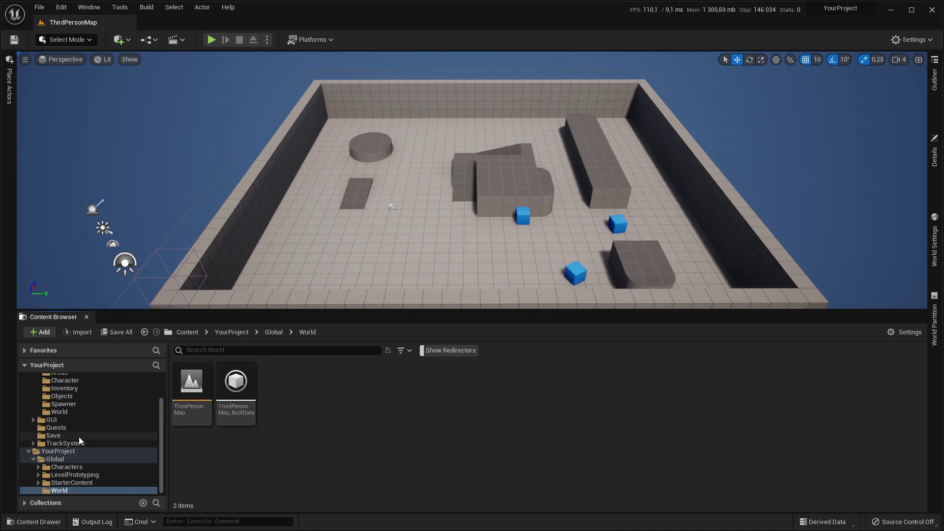
{"action": "left_click", "coordinate": [66, 443]}
{"action": "double_click", "coordinate": [480, 397]}
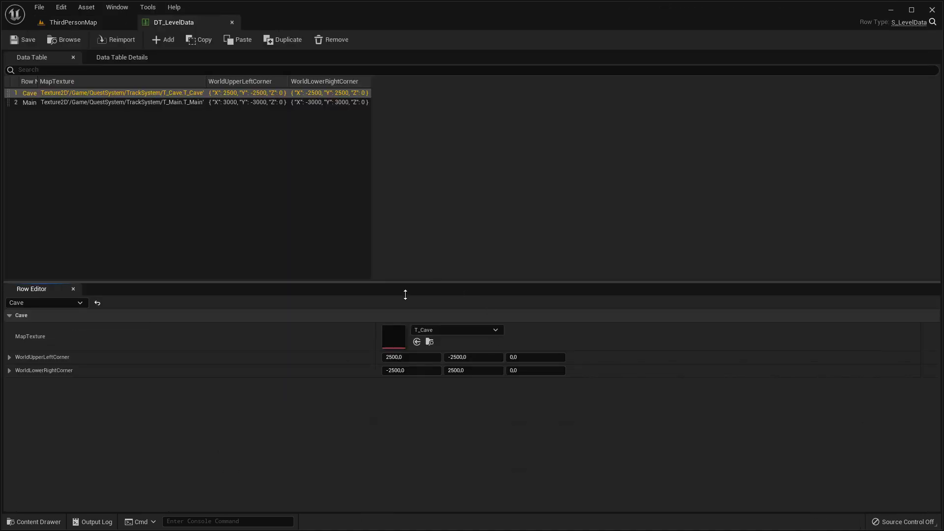
{"action": "left_click_drag", "start_coordinate": [42, 83], "coordinate": [108, 87]}
{"action": "left_click", "coordinate": [78, 23]}
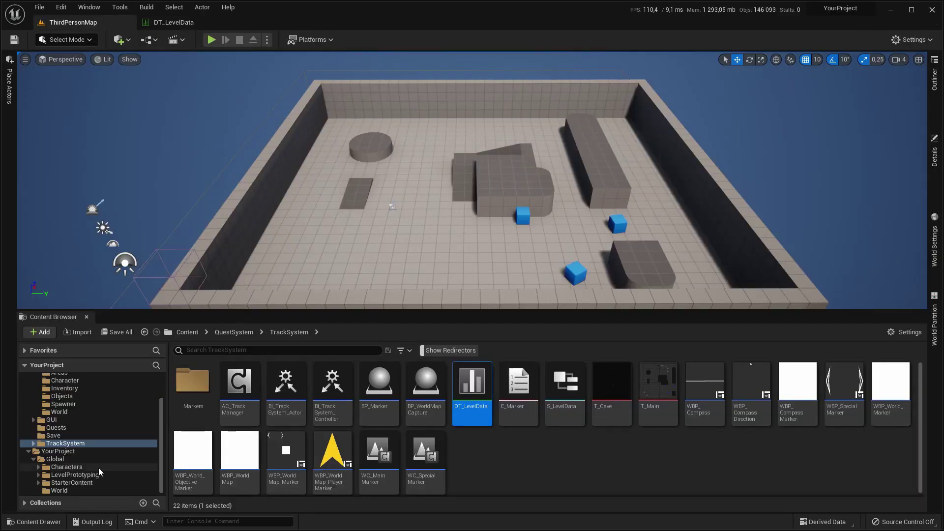
{"action": "left_click", "coordinate": [85, 490]}
{"action": "left_click", "coordinate": [175, 24]}
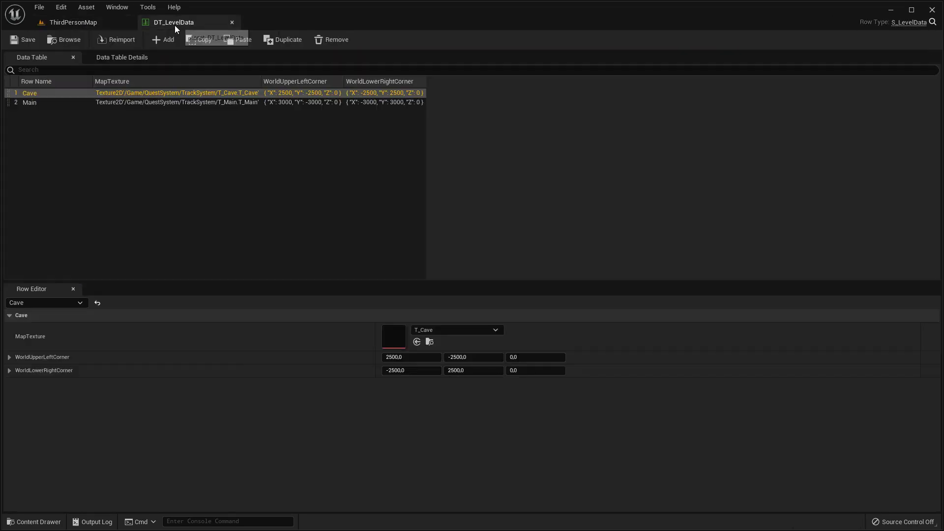
Rename the Main row to ThirdPersonMap
{"action": "double_click", "coordinate": [43, 104]}
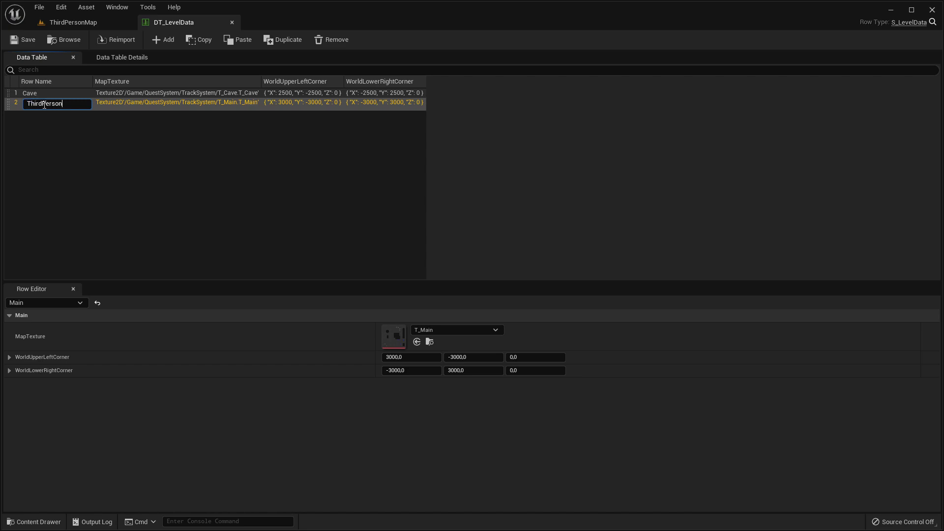
{"action": "type", "text": "ThirdPersonMap"}
{"action": "key", "text": "Return"}
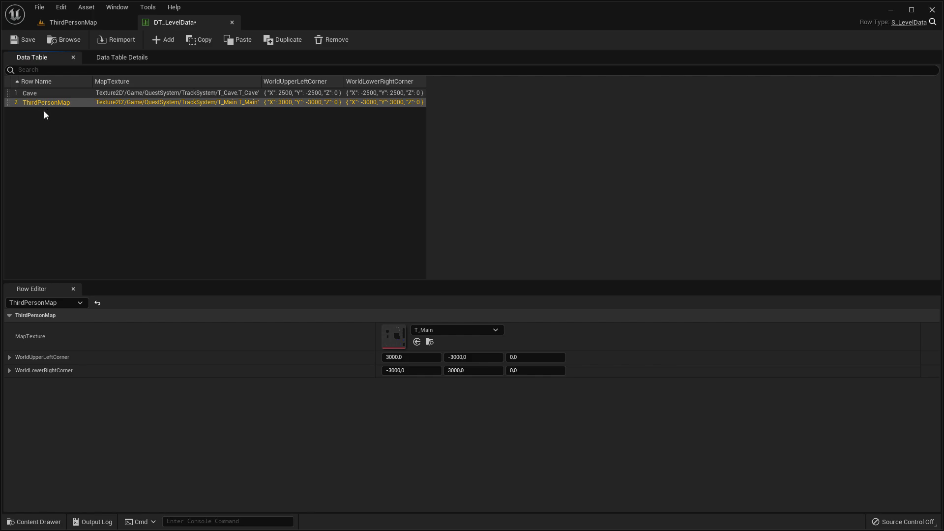
In a top-down view, move the PlayerStart to the level's upper-right corner
{"action": "left_click", "coordinate": [119, 20]}
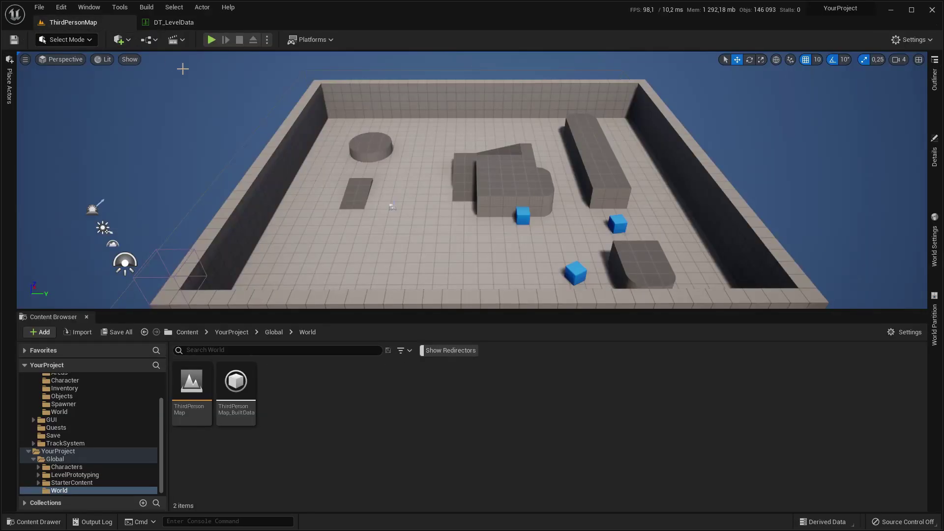
{"action": "left_click", "coordinate": [60, 59]}
{"action": "left_click", "coordinate": [68, 97]}
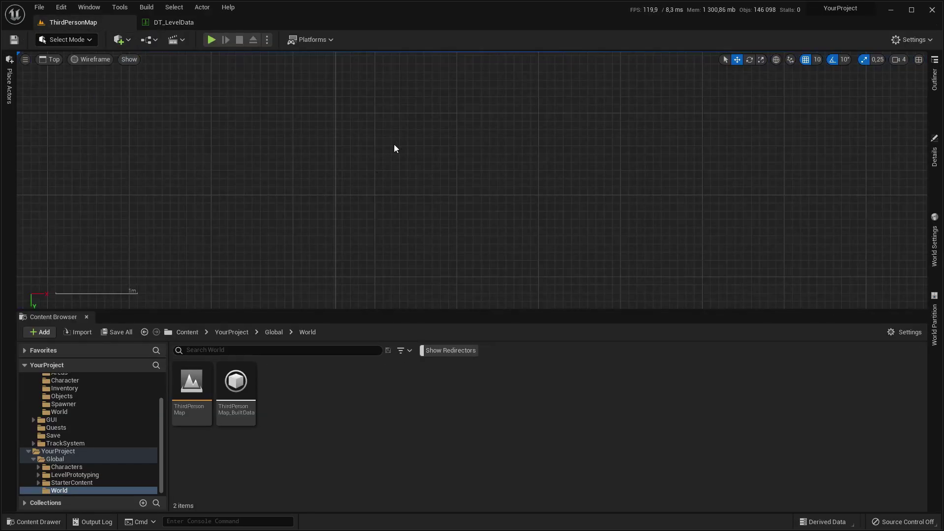
{"action": "scroll", "coordinate": [441, 192], "scroll_direction": "down", "scroll_amount": 16}
{"action": "right_click_drag", "start_coordinate": [644, 214], "coordinate": [521, 200]}
{"action": "scroll", "coordinate": [463, 136], "scroll_direction": "up", "scroll_amount": 2}
{"action": "left_click", "coordinate": [448, 152]}
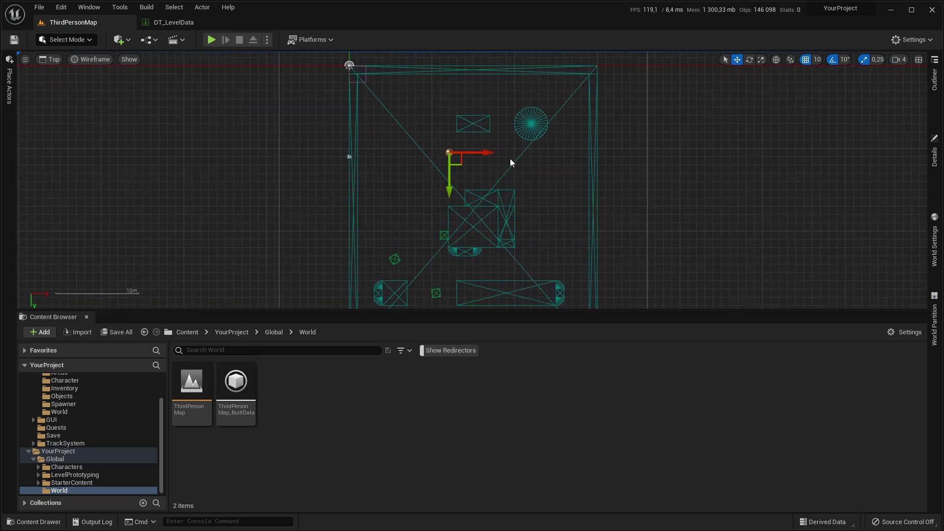
{"action": "left_click_drag", "start_coordinate": [460, 164], "coordinate": [573, 88]}
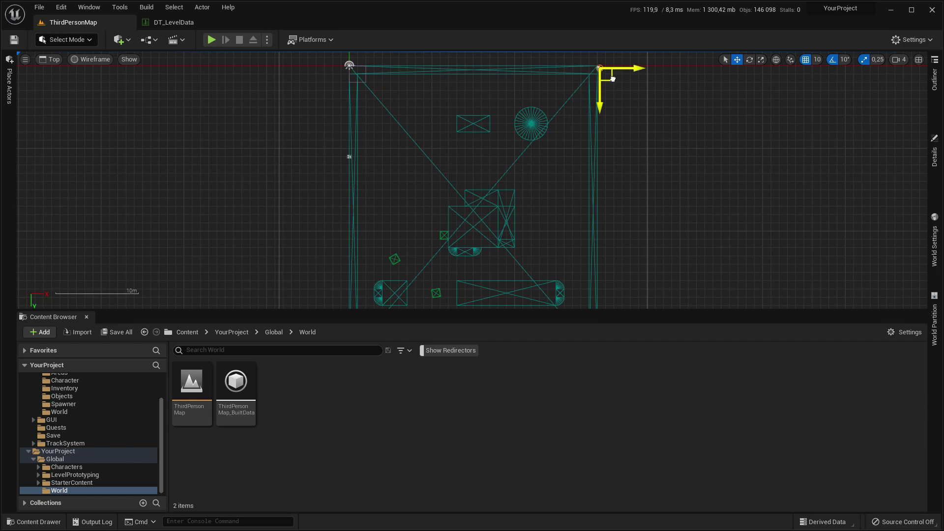
{"action": "scroll", "coordinate": [609, 77], "scroll_direction": "down", "scroll_amount": 3}
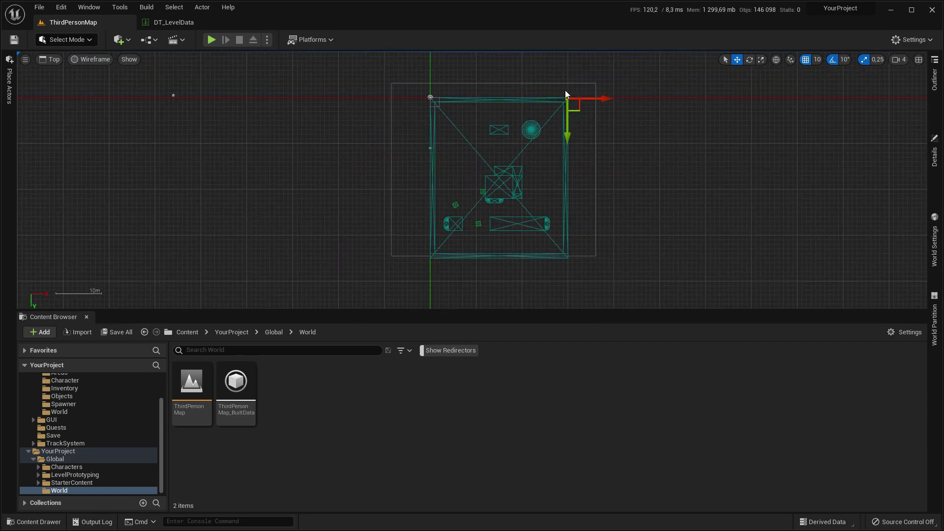
{"action": "left_click", "coordinate": [934, 155]}
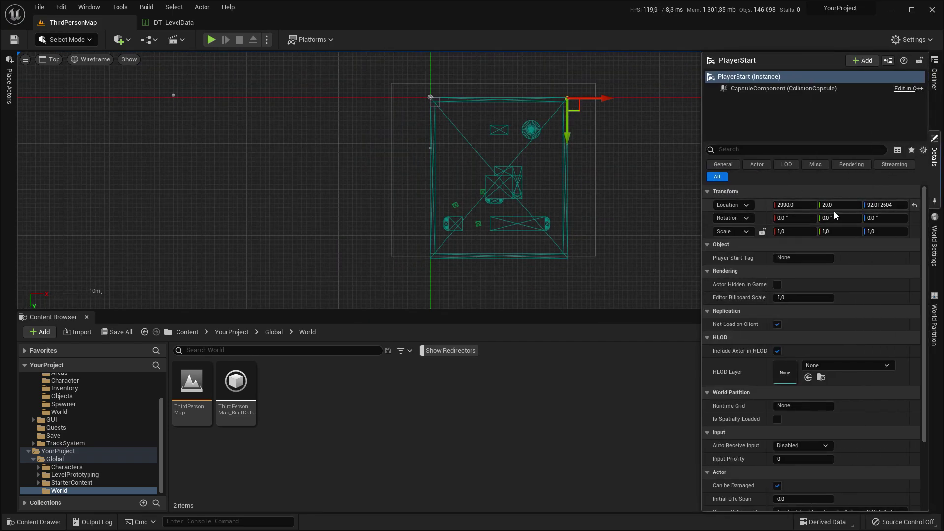
Set ThirdPersonMap's upper-left Y and lower-right X to 0, save the table, and return to Perspective view
{"action": "left_click", "coordinate": [213, 24]}
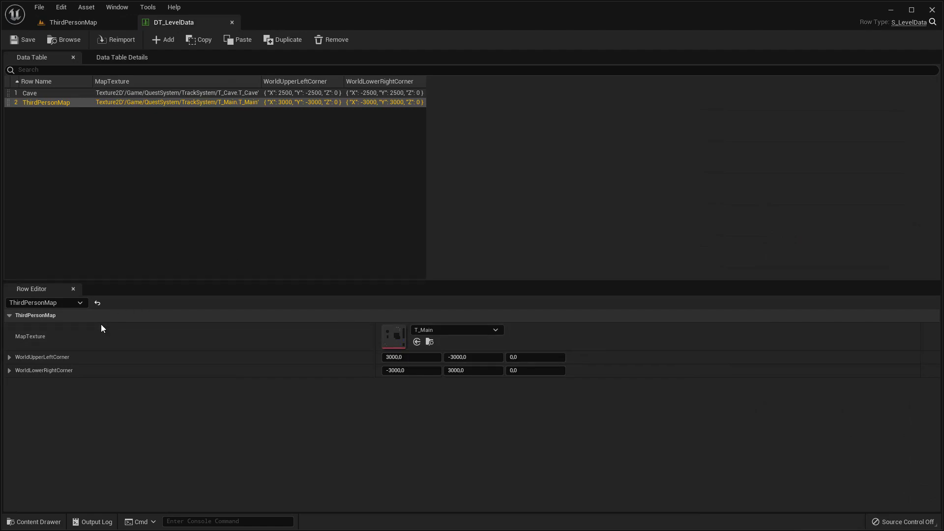
{"action": "left_click", "coordinate": [471, 356]}
{"action": "type", "text": "0"}
{"action": "key", "text": "Return"}
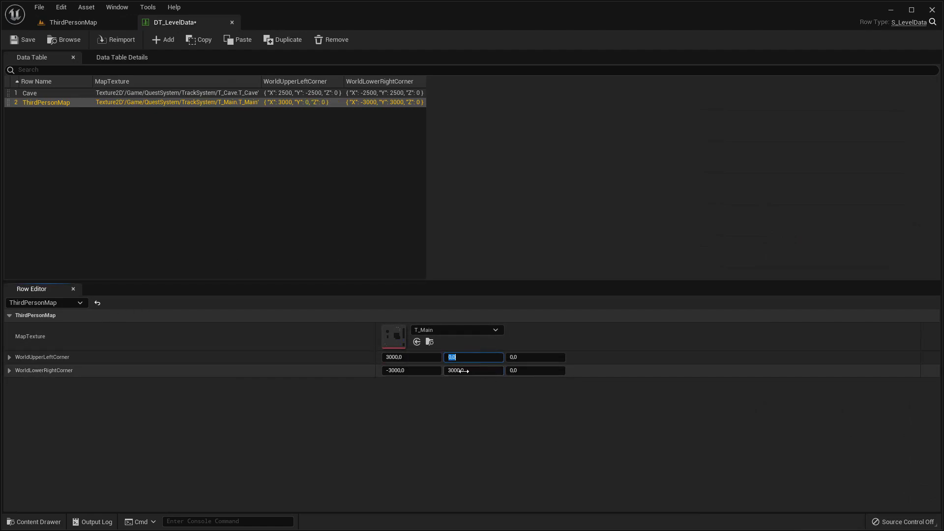
{"action": "type", "text": "0"}
{"action": "key", "text": "Return"}
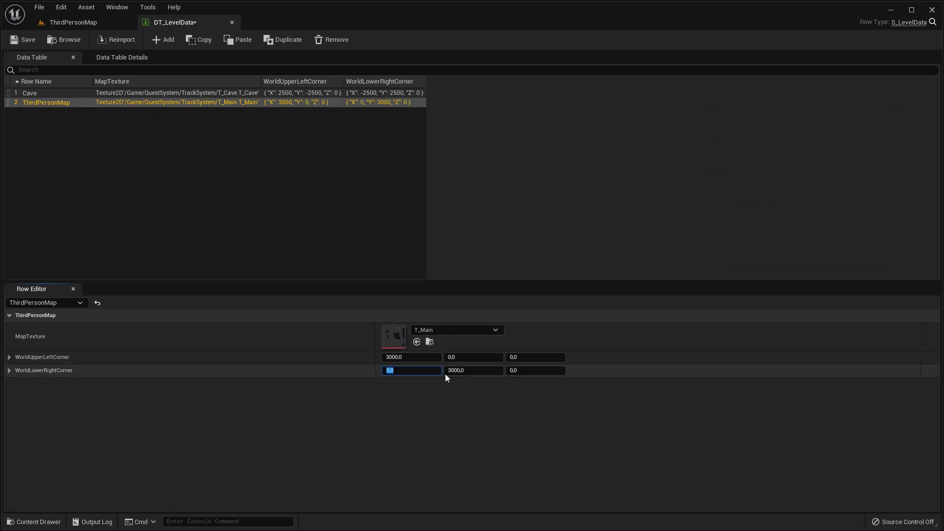
{"action": "left_click", "coordinate": [24, 39]}
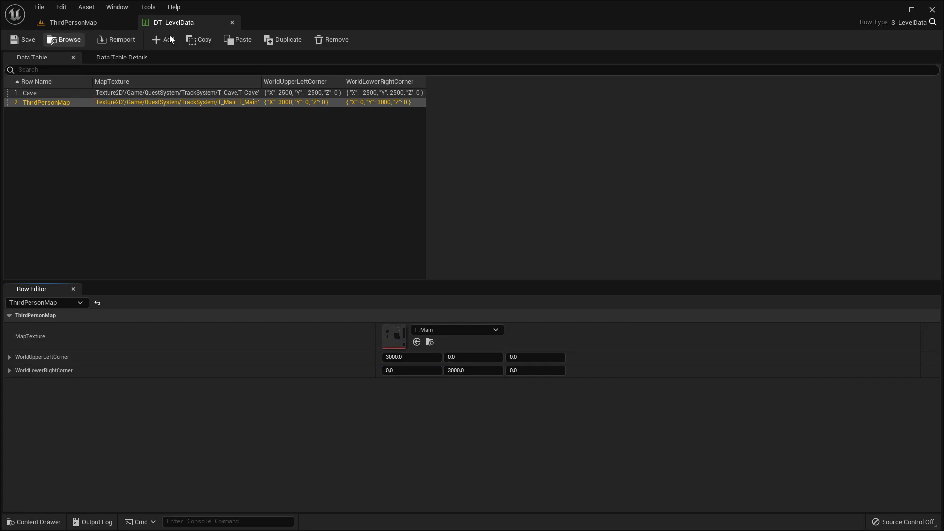
{"action": "left_click", "coordinate": [232, 22]}
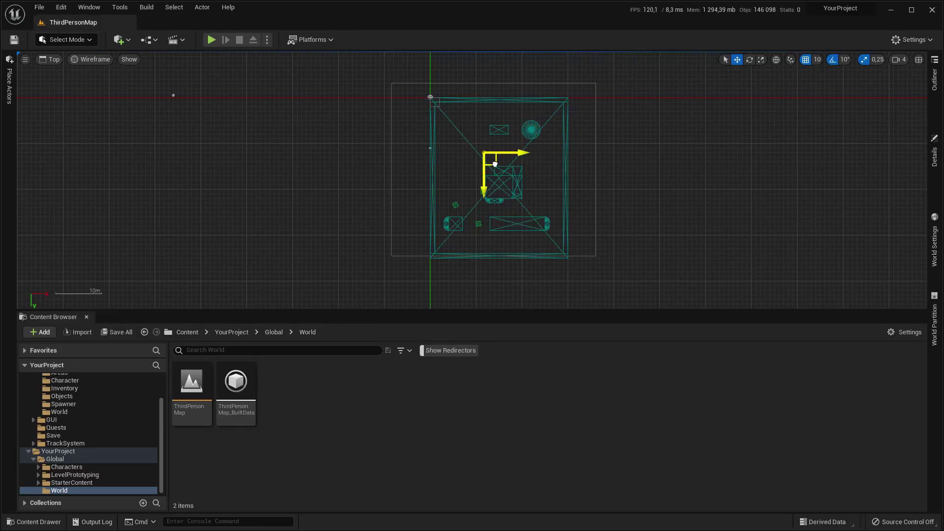
{"action": "left_click", "coordinate": [51, 60]}
{"action": "left_click", "coordinate": [64, 72]}
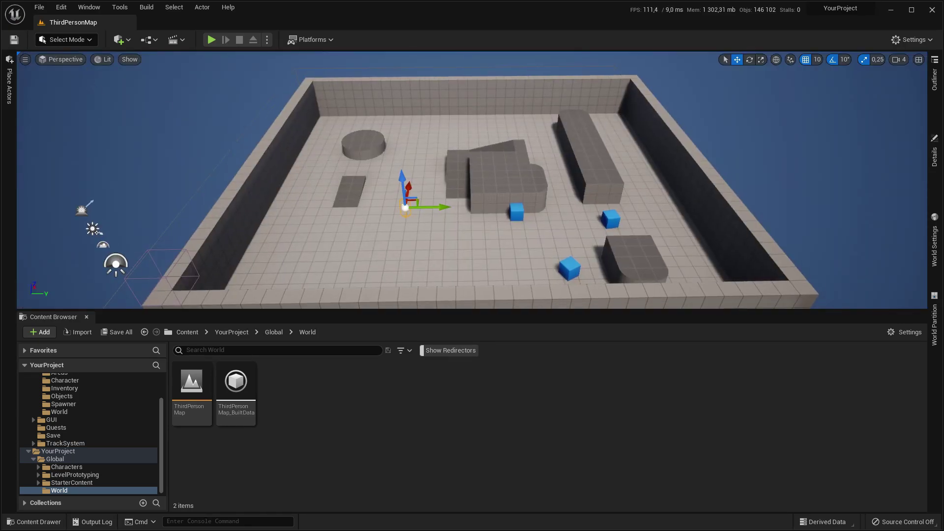
Place BP_WorldMapCapture in the level and set its Convert to Texture target to T_Main
{"action": "left_click", "coordinate": [74, 443]}
{"action": "left_click_drag", "start_coordinate": [425, 384], "coordinate": [462, 199]}
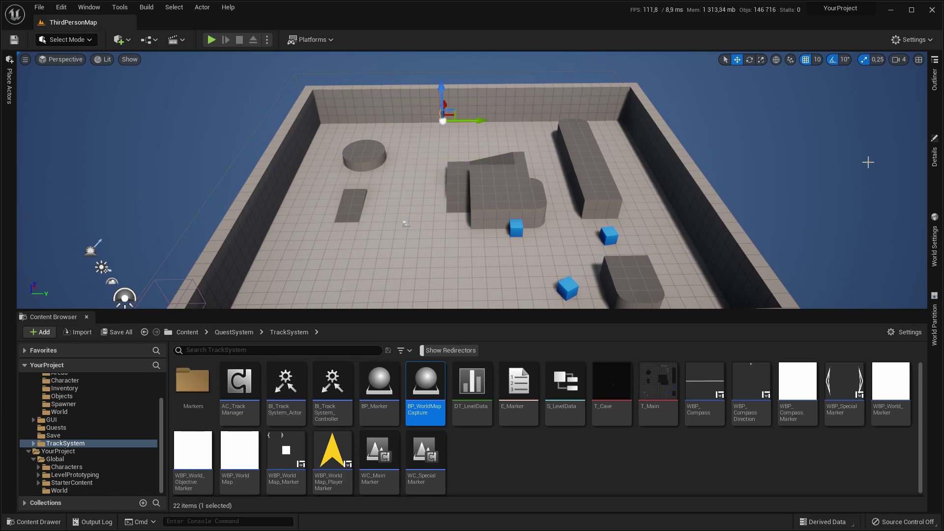
{"action": "left_click", "coordinate": [940, 158]}
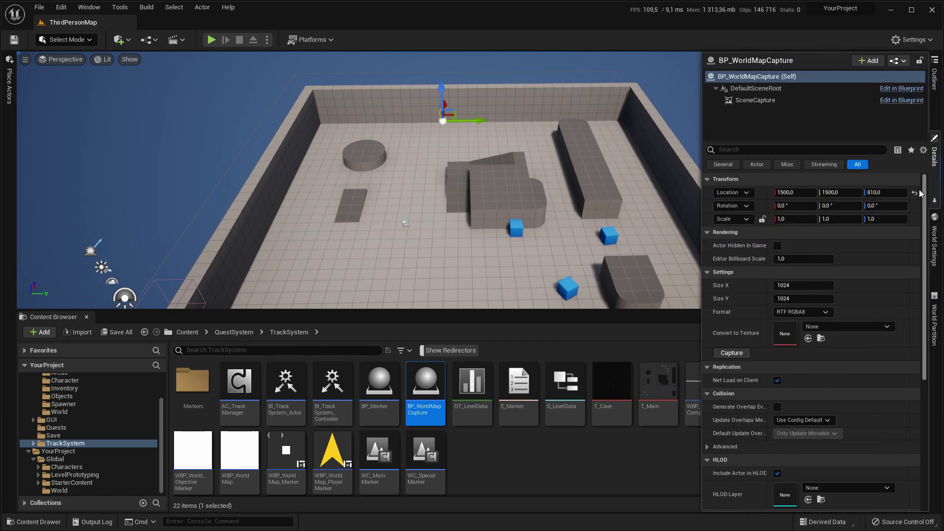
{"action": "left_click", "coordinate": [814, 327]}
{"action": "type", "text": "main"}
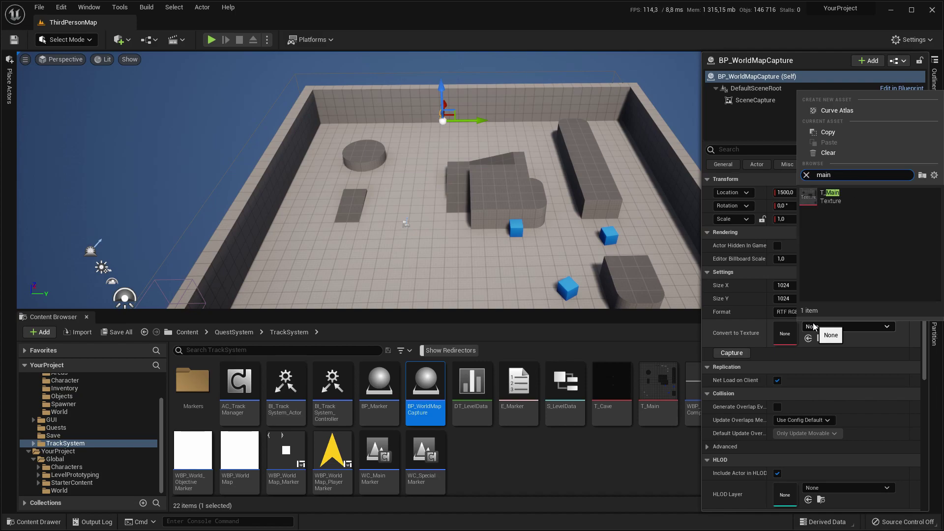
{"action": "left_click", "coordinate": [857, 195]}
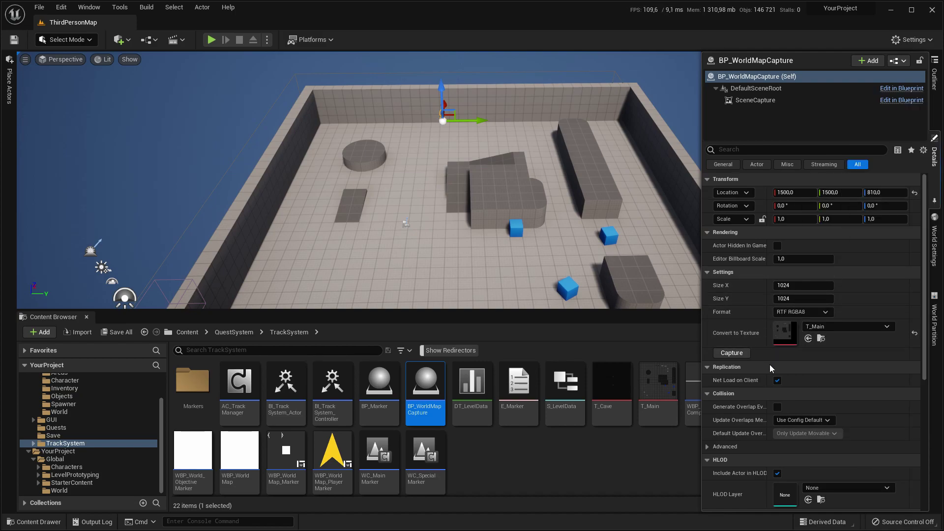
Capture the level layout into T_Main and save the texture
{"action": "left_click", "coordinate": [824, 342]}
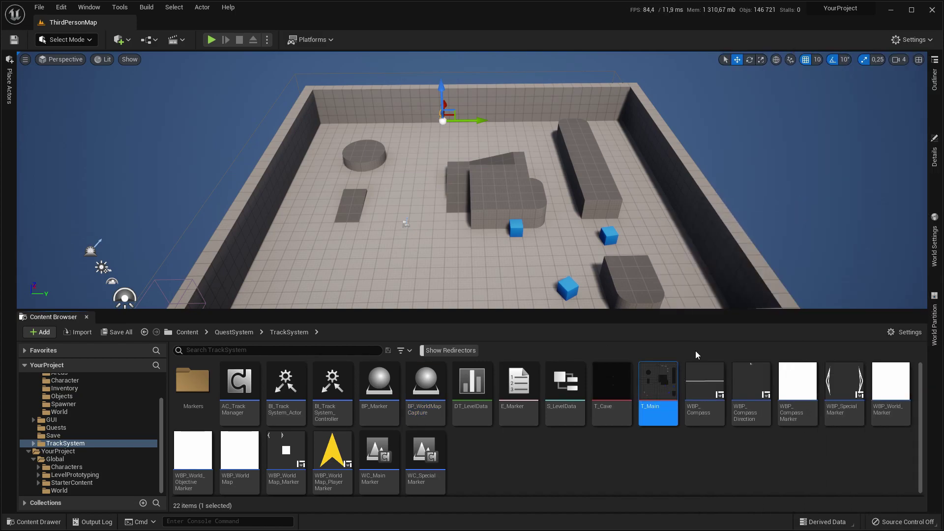
{"action": "left_click", "coordinate": [937, 154]}
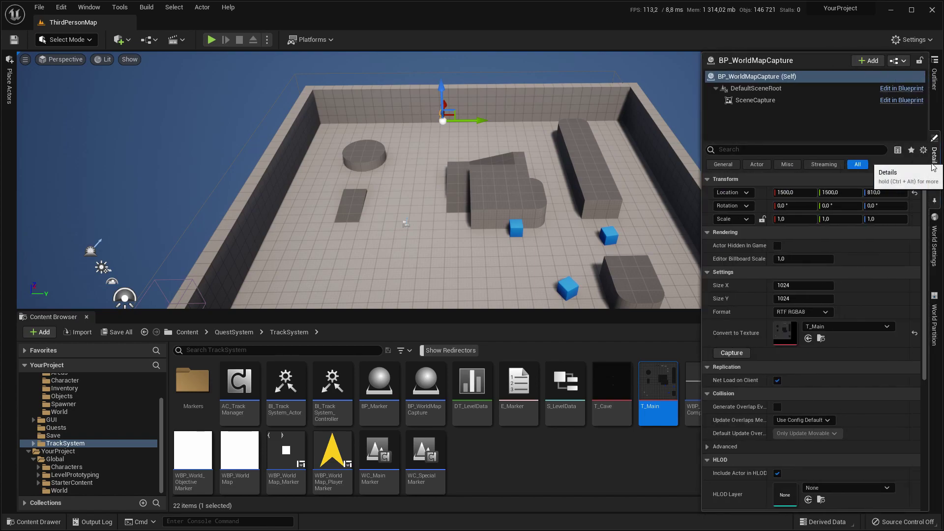
{"action": "left_click", "coordinate": [736, 353]}
{"action": "left_click", "coordinate": [661, 396]}
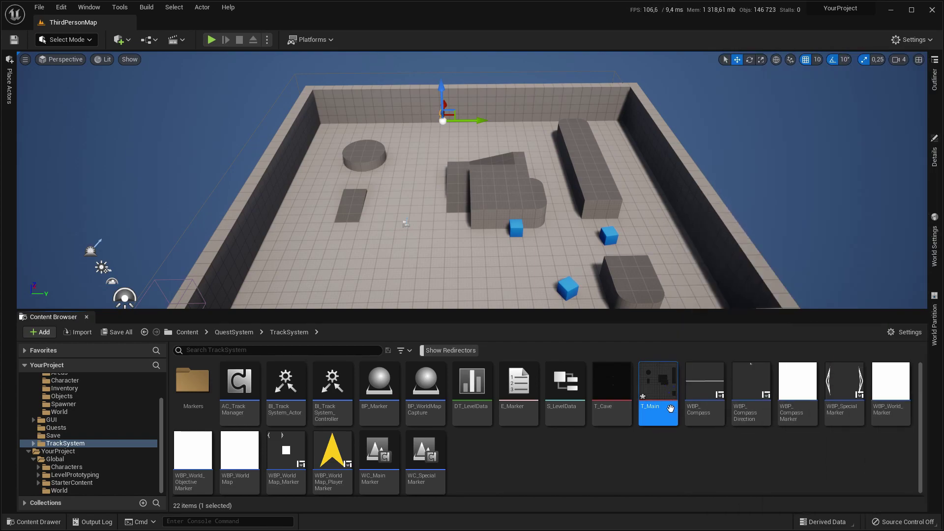
{"action": "key", "text": "ctrl+s"}
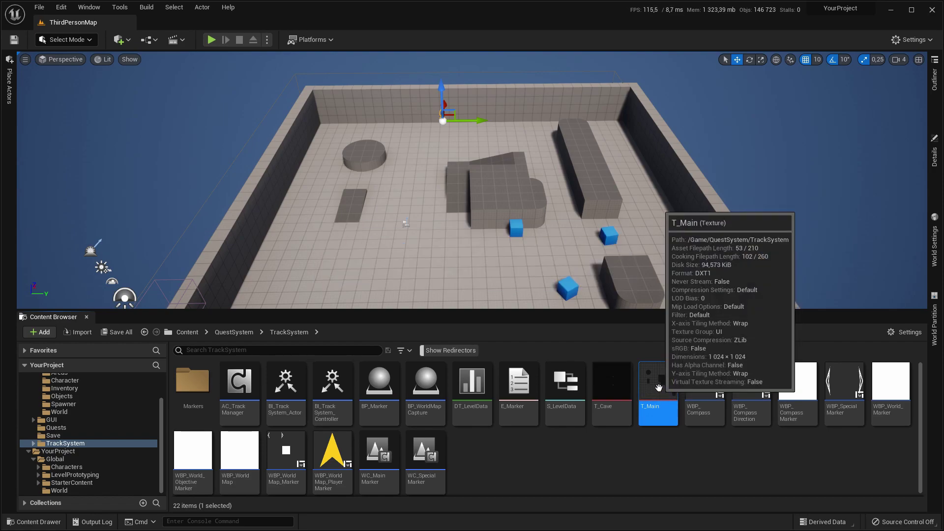
Set T_Main's compression to UserInterface2D (RGBA), save it, and close the texture editor
{"action": "key", "text": "Return"}
{"action": "left_click", "coordinate": [836, 258]}
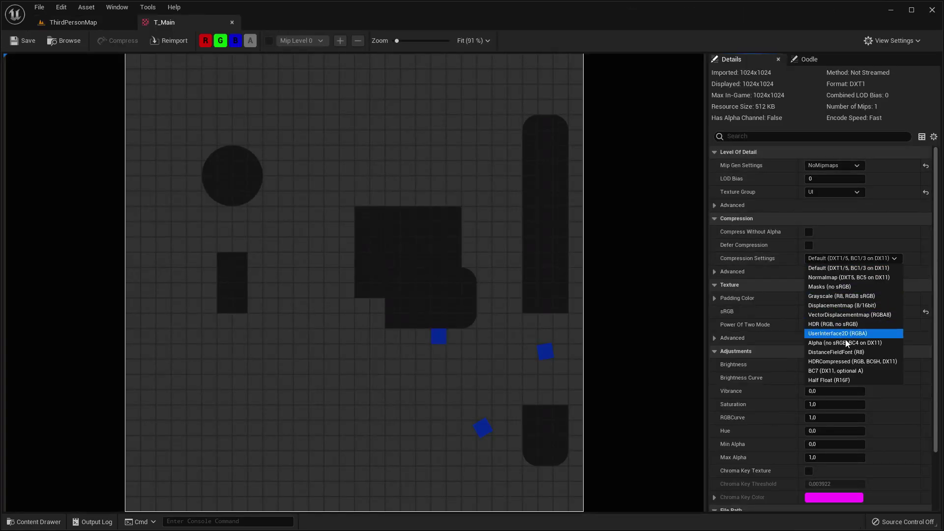
{"action": "left_click", "coordinate": [838, 334]}
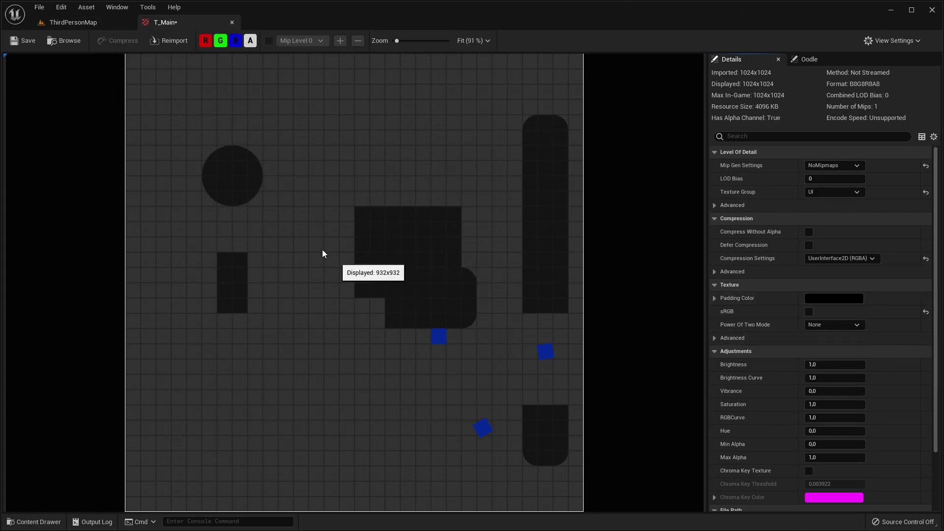
{"action": "left_click", "coordinate": [19, 41]}
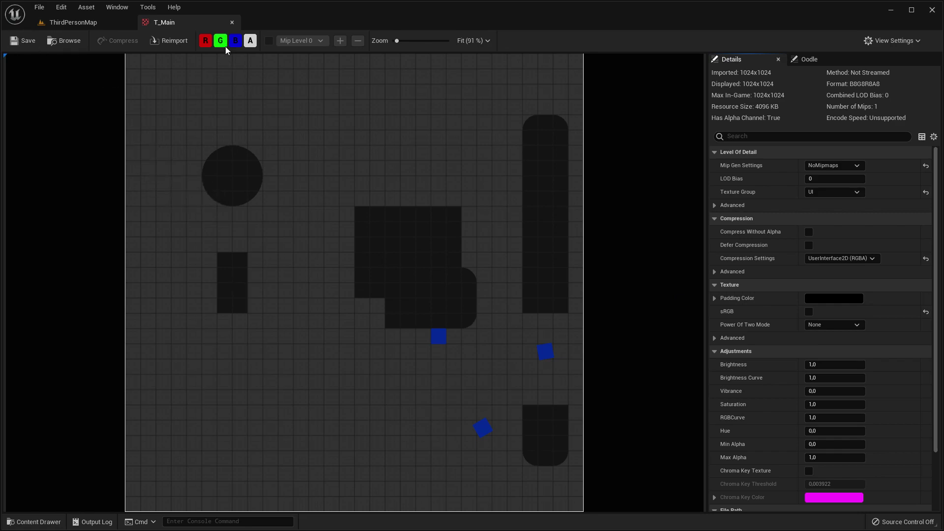
{"action": "left_click", "coordinate": [235, 23]}
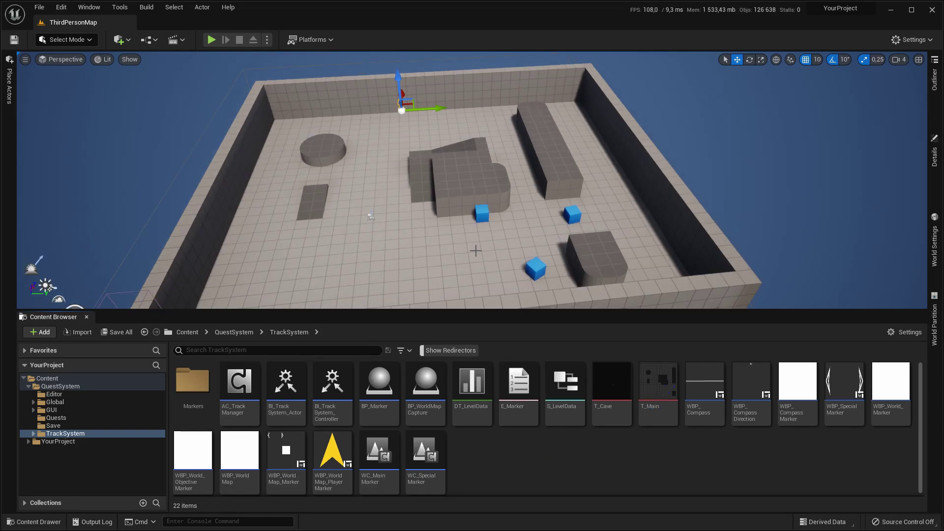
Place BP_Teleport on the round platform and set its To Level to Cave
{"action": "right_click_drag", "start_coordinate": [476, 249], "coordinate": [476, 249]}
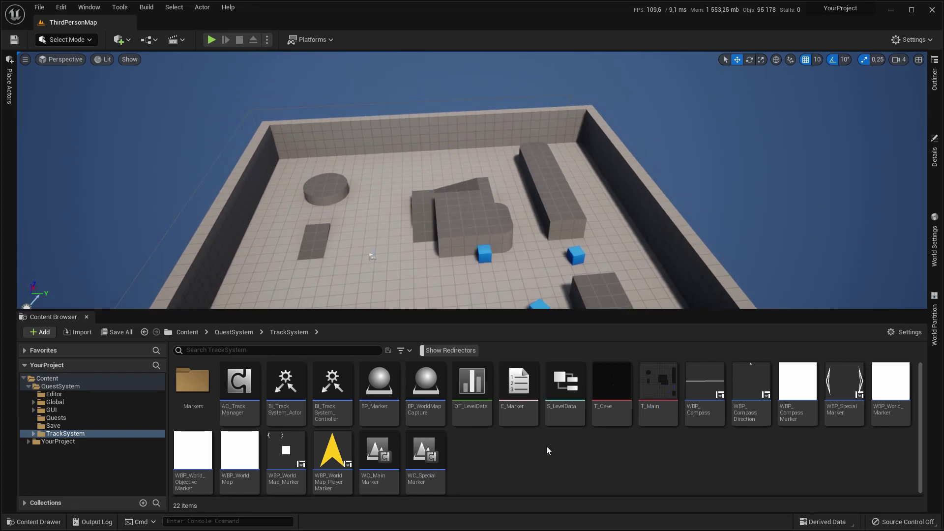
{"action": "left_click", "coordinate": [54, 401]}
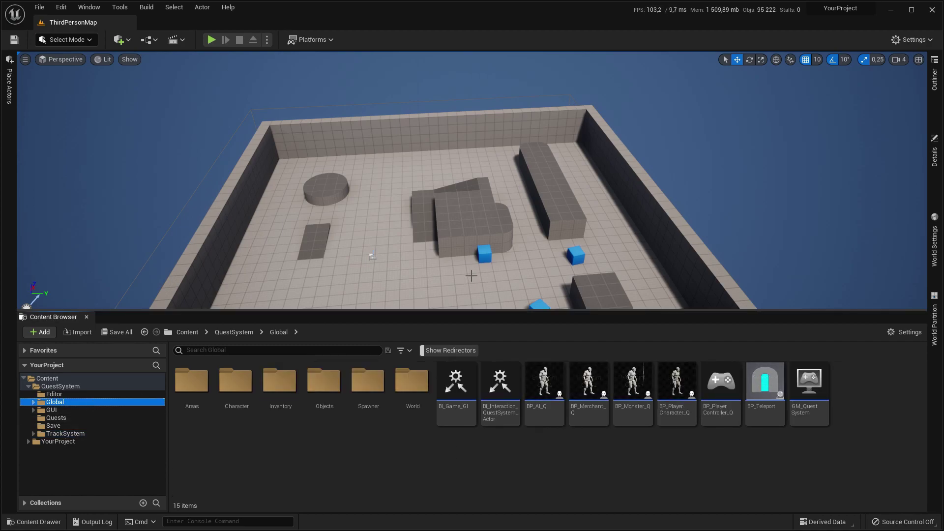
{"action": "left_click_drag", "start_coordinate": [765, 383], "coordinate": [498, 191]}
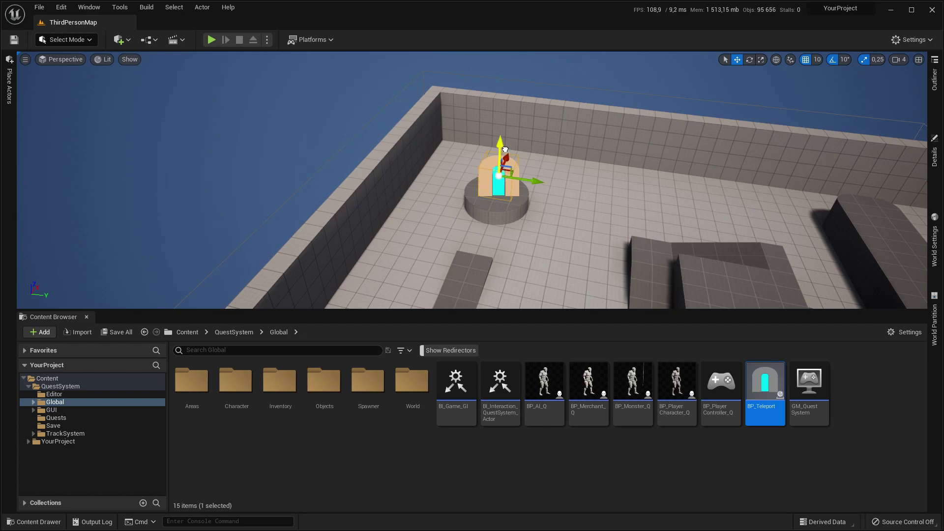
{"action": "left_click", "coordinate": [934, 157]}
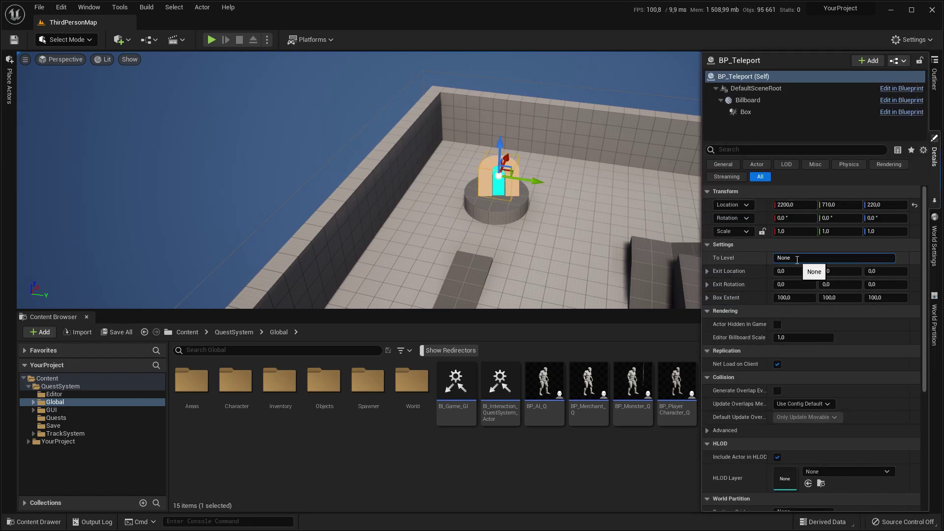
{"action": "type", "text": "cAVE"}
{"action": "key", "text": "BackSpace"}
{"action": "key", "text": "BackSpace"}
{"action": "key", "text": "BackSpace"}
{"action": "key", "text": "BackSpace"}
{"action": "type", "text": "Cave"}
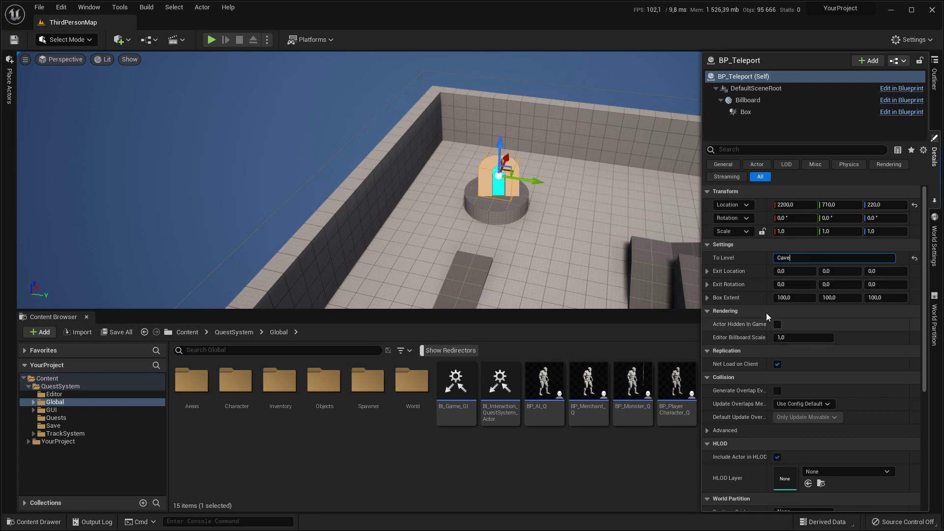
Quick Add a Target Point and position it beside the teleport
{"action": "right_click_drag", "start_coordinate": [503, 211], "coordinate": [524, 207]}
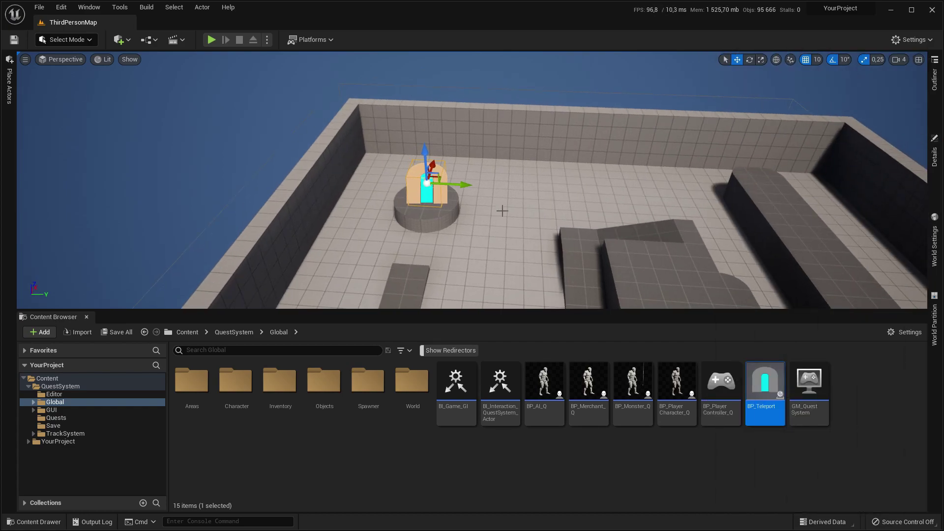
{"action": "left_click", "coordinate": [120, 44]}
{"action": "left_click", "coordinate": [148, 217]}
{"action": "left_click_drag", "start_coordinate": [511, 210], "coordinate": [507, 210]}
{"action": "scroll", "coordinate": [509, 198], "scroll_direction": "up", "scroll_amount": 1}
{"action": "mouse_move", "coordinate": [518, 219]}
{"action": "right_mouse_down"}
{"action": "mouse_move", "coordinate": [524, 236]}
{"action": "mouse_move", "coordinate": [518, 221]}
{"action": "right_mouse_up"}
Rotate the target point about 170 degrees
{"action": "key", "text": "w"}
{"action": "key", "text": "e"}
{"action": "left_click_drag", "start_coordinate": [478, 260], "coordinate": [493, 228]}
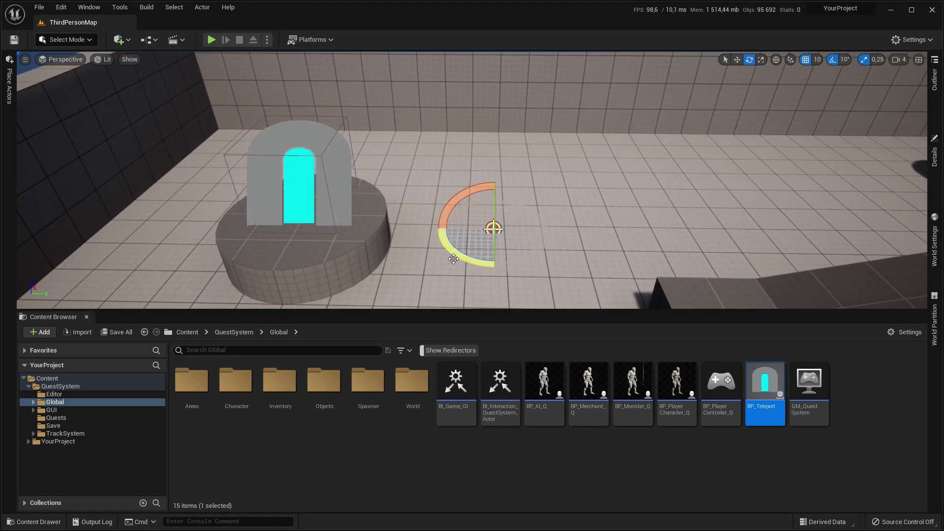
{"action": "key", "text": "w"}
{"action": "right_click_drag", "start_coordinate": [581, 281], "coordinate": [555, 280]}
Copy the target point's Location value
{"action": "left_click", "coordinate": [935, 147]}
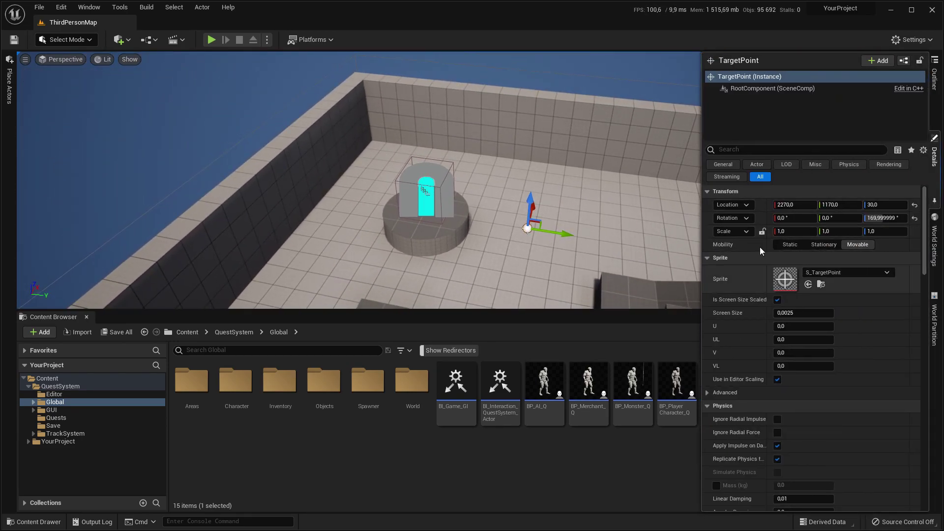
{"action": "right_click", "coordinate": [762, 206]}
{"action": "left_click", "coordinate": [805, 218]}
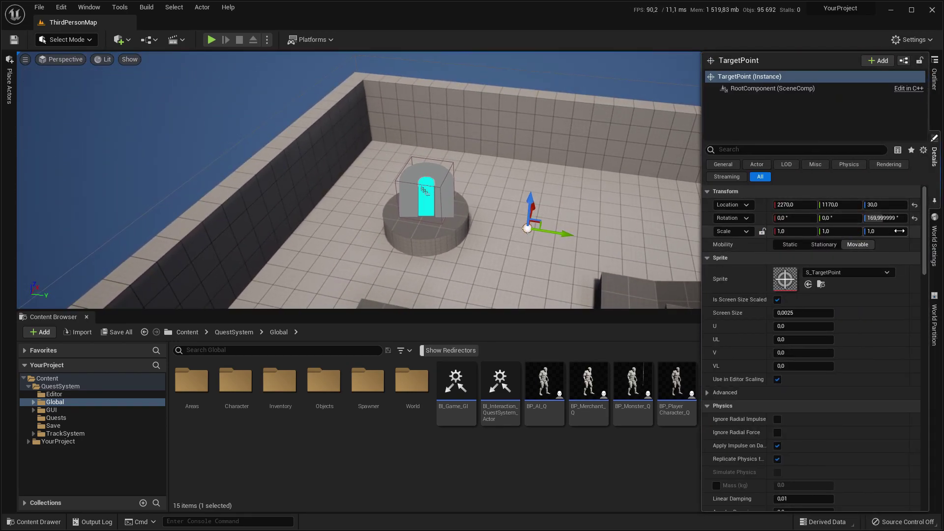
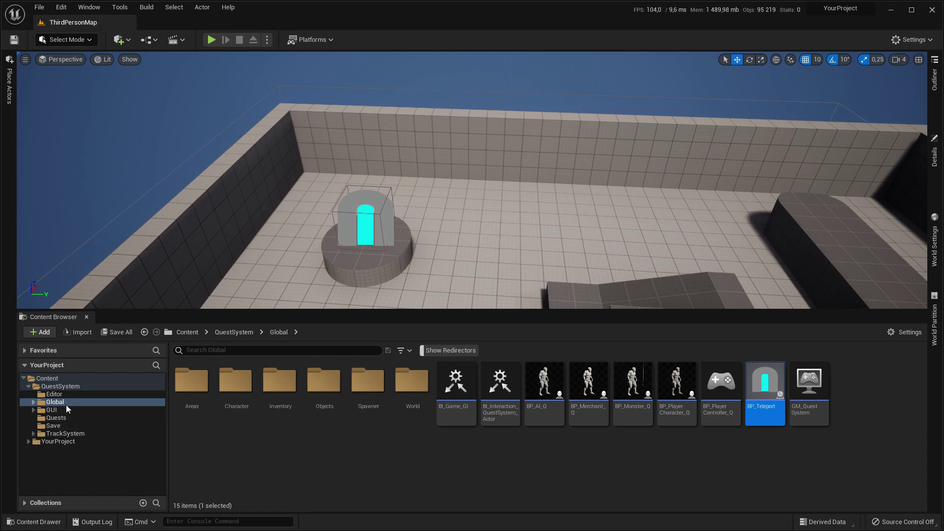
Browse to the Global World folder and open the Cave level
{"action": "double_click", "coordinate": [368, 381]}
{"action": "left_click", "coordinate": [165, 393]}
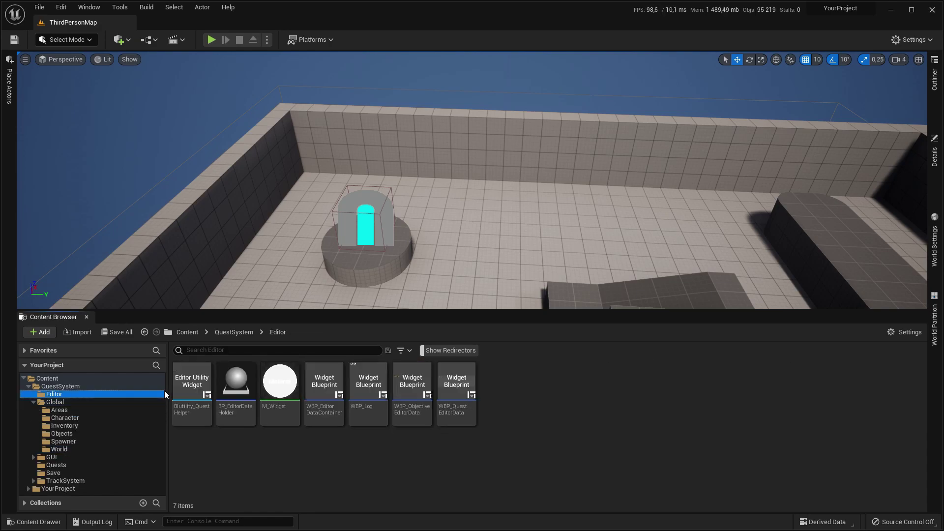
{"action": "left_click", "coordinate": [181, 394]}
{"action": "left_click", "coordinate": [105, 435]}
{"action": "left_click", "coordinate": [76, 442]}
{"action": "left_click", "coordinate": [73, 448]}
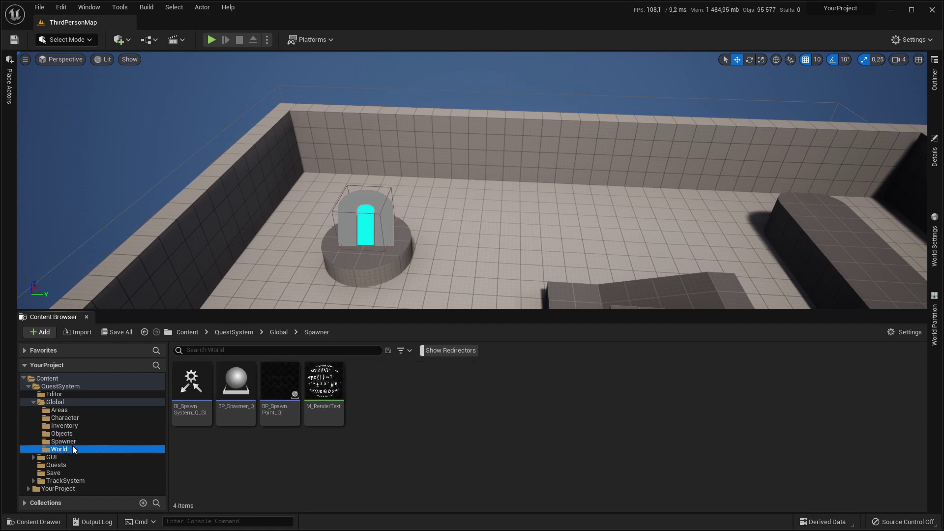
{"action": "double_click", "coordinate": [196, 403]}
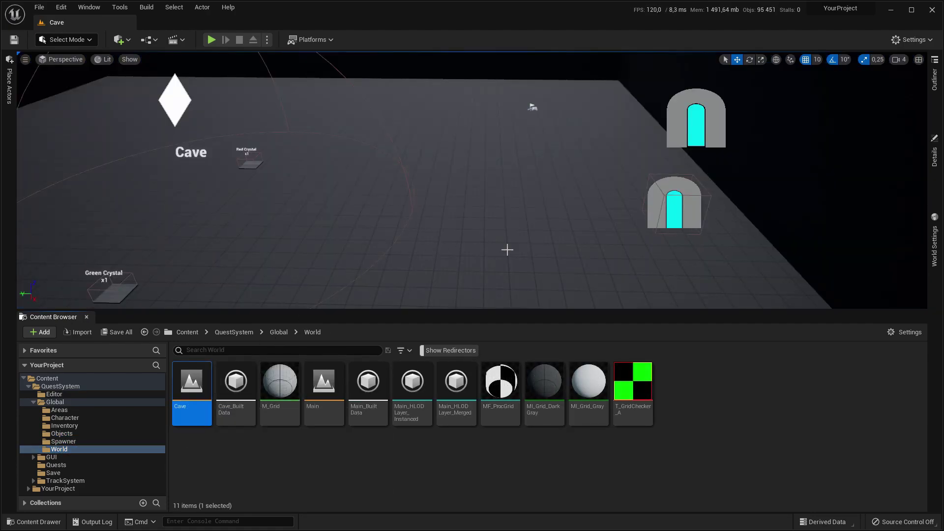
Give the Cave teleport exit location 2270, 1170, 30, rotation Z 170, destination ThirdPersonMap
{"action": "right_click_drag", "start_coordinate": [507, 249], "coordinate": [573, 240]}
{"action": "left_click", "coordinate": [406, 213]}
{"action": "left_click", "coordinate": [936, 172]}
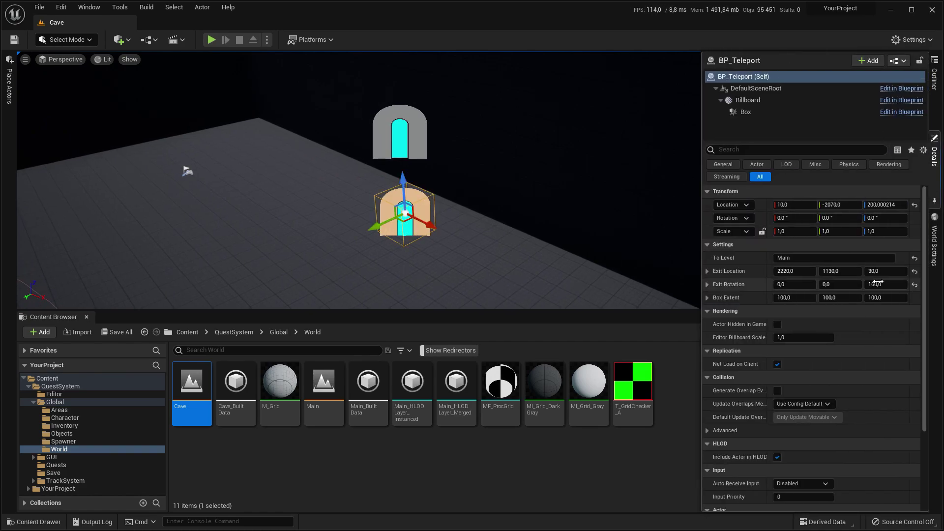
{"action": "right_click", "coordinate": [752, 273]}
{"action": "left_click", "coordinate": [785, 330]}
{"action": "type", "text": "0"}
{"action": "left_click", "coordinate": [774, 258]}
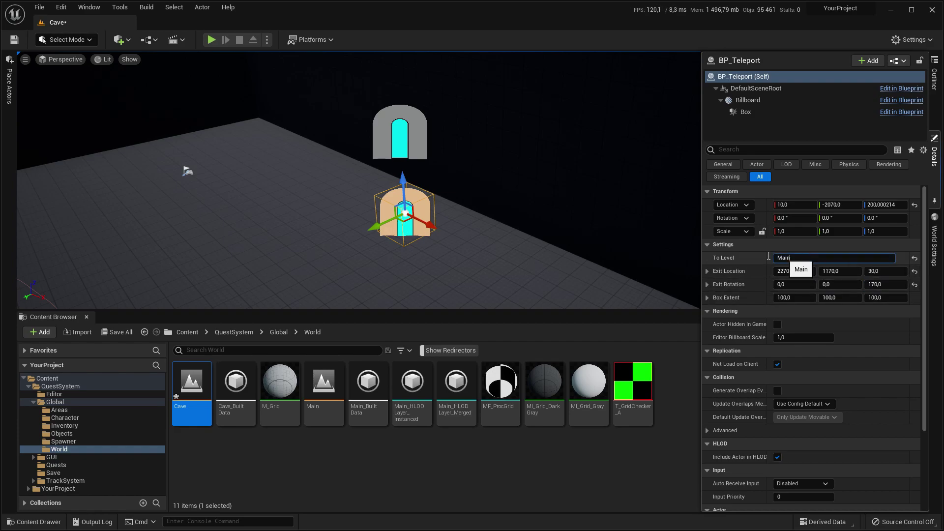
{"action": "type", "text": "ThirdPerson"}
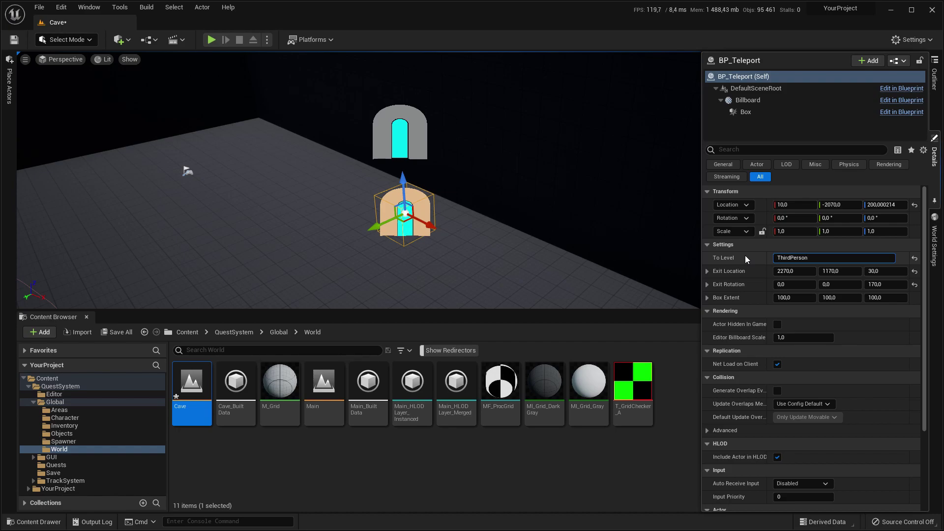
{"action": "type", "text": "Map"}
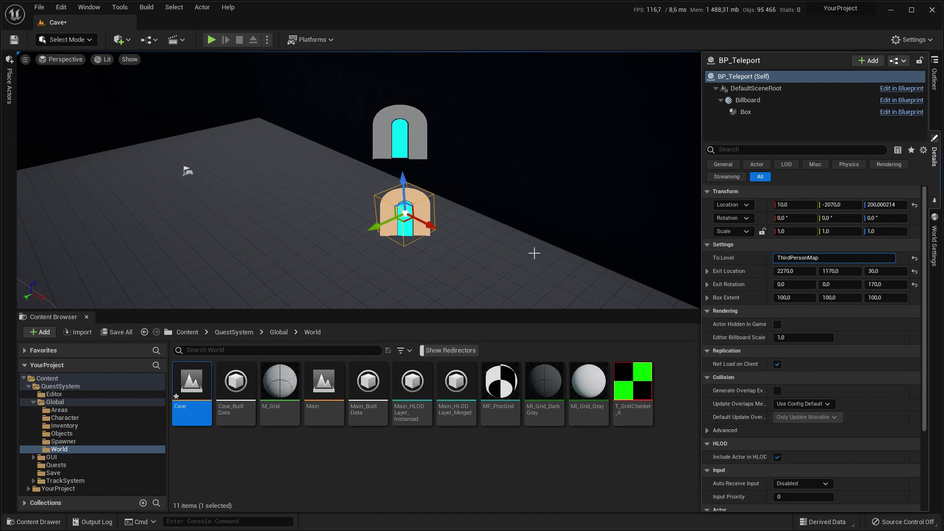
{"action": "mouse_move", "coordinate": [186, 123]}
{"action": "right_mouse_down"}
{"action": "mouse_move", "coordinate": [222, 131]}
{"action": "mouse_move", "coordinate": [186, 123]}
{"action": "right_mouse_up"}
{"action": "key", "text": "a"}
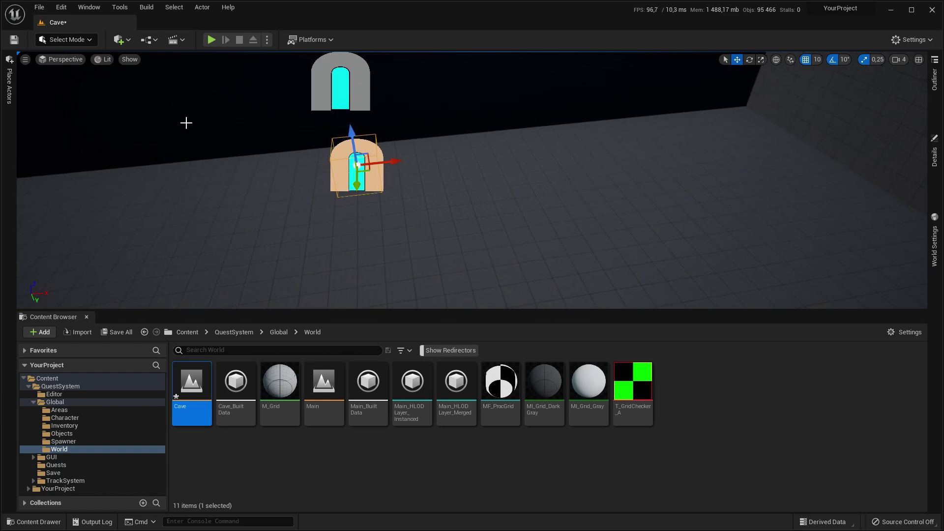
Place a Target Point before the cave doors, rotate it, and copy its Location
{"action": "left_click", "coordinate": [120, 39]}
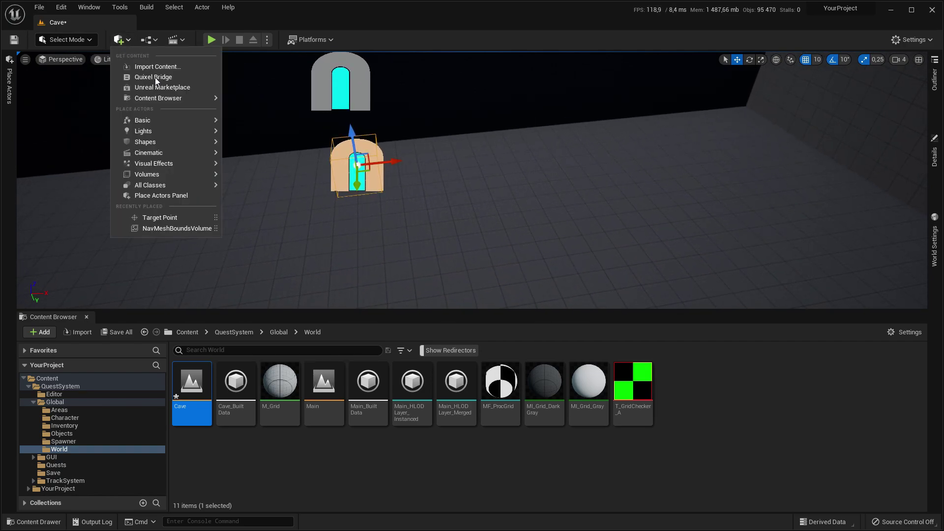
{"action": "left_click_drag", "start_coordinate": [148, 217], "coordinate": [459, 220]}
{"action": "key", "text": "e"}
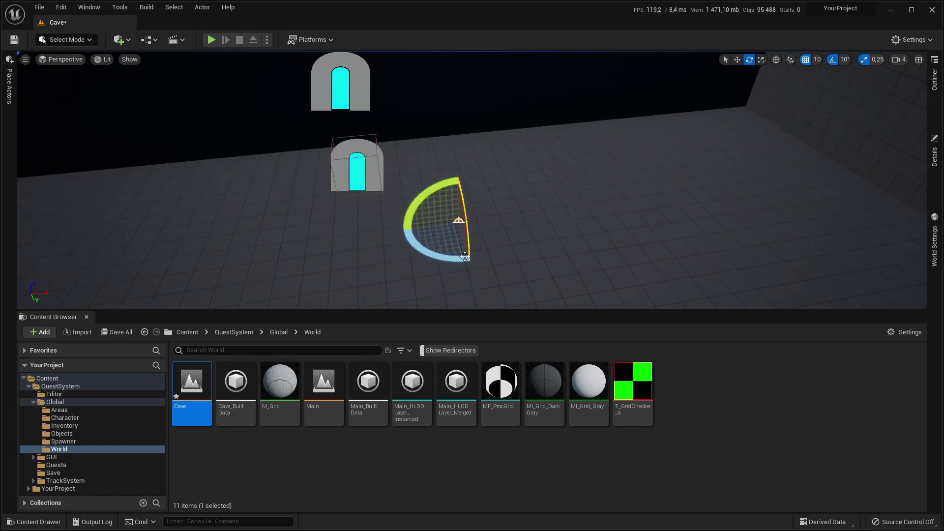
{"action": "left_click_drag", "start_coordinate": [463, 258], "coordinate": [496, 257]}
{"action": "key", "text": "w"}
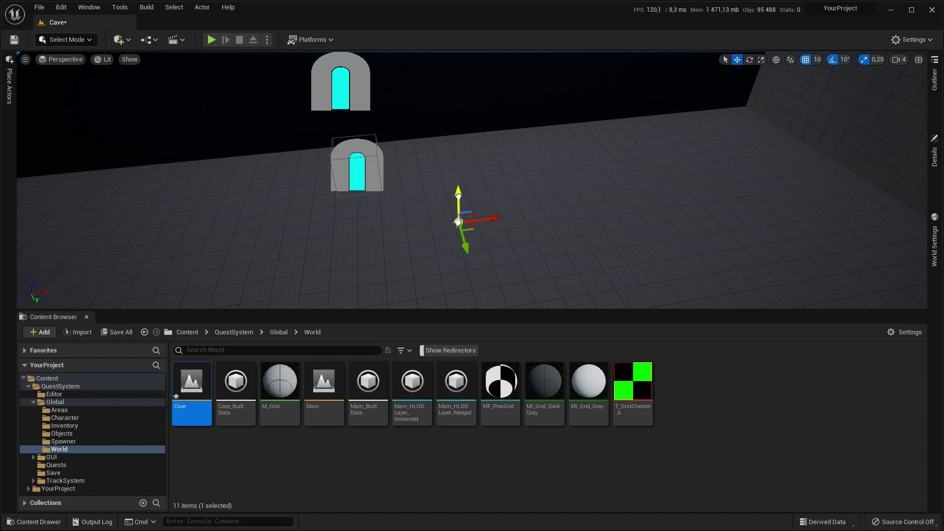
{"action": "left_click", "coordinate": [934, 157]}
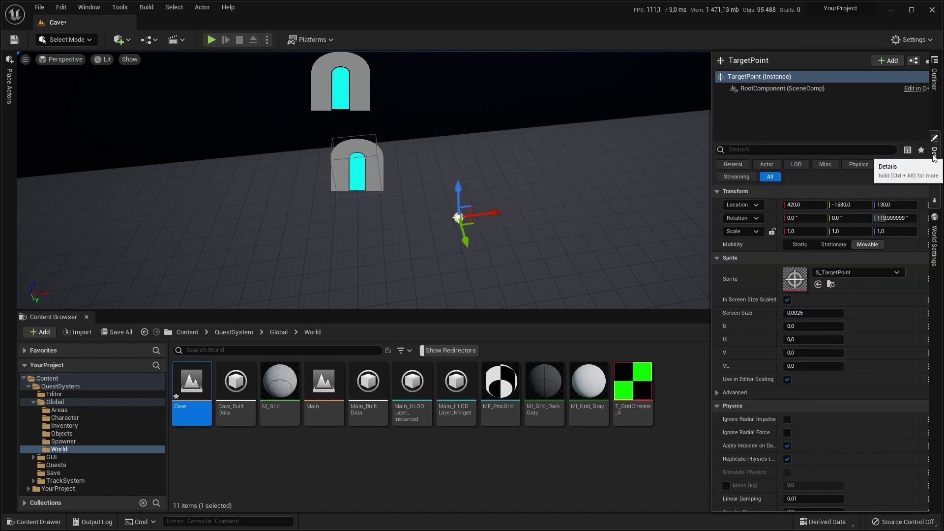
{"action": "right_click", "coordinate": [761, 206]}
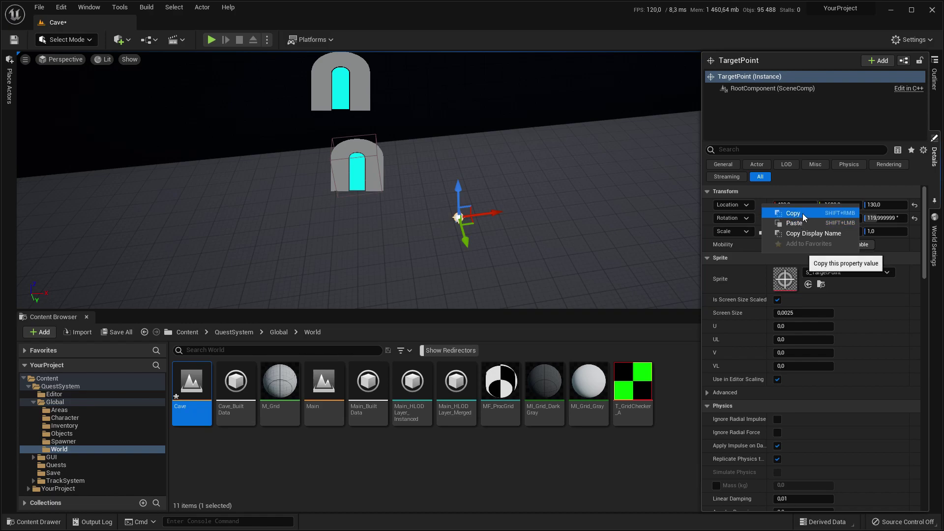
{"action": "left_click", "coordinate": [782, 211]}
Set the Cave level's GameMode Override to BP_YourGameMode and save the level
{"action": "right_click_drag", "start_coordinate": [539, 228], "coordinate": [571, 216]}
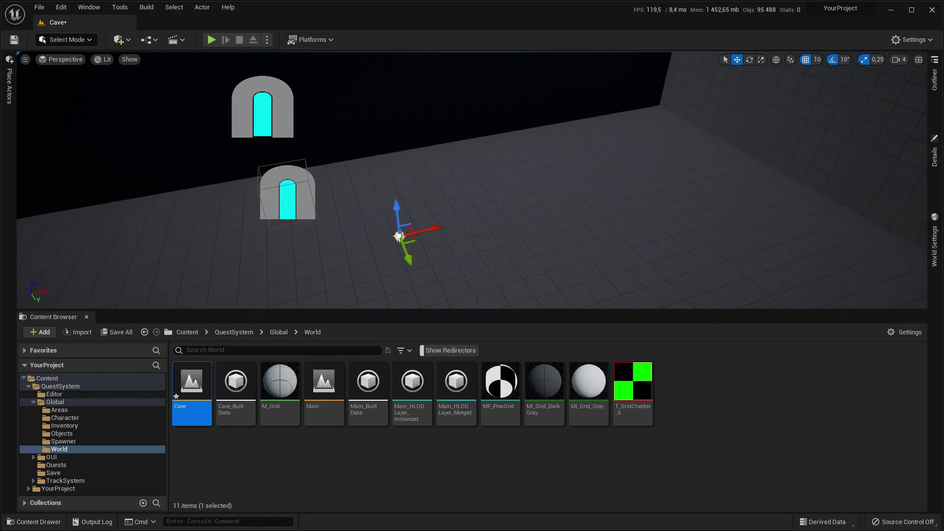
{"action": "left_click", "coordinate": [935, 241]}
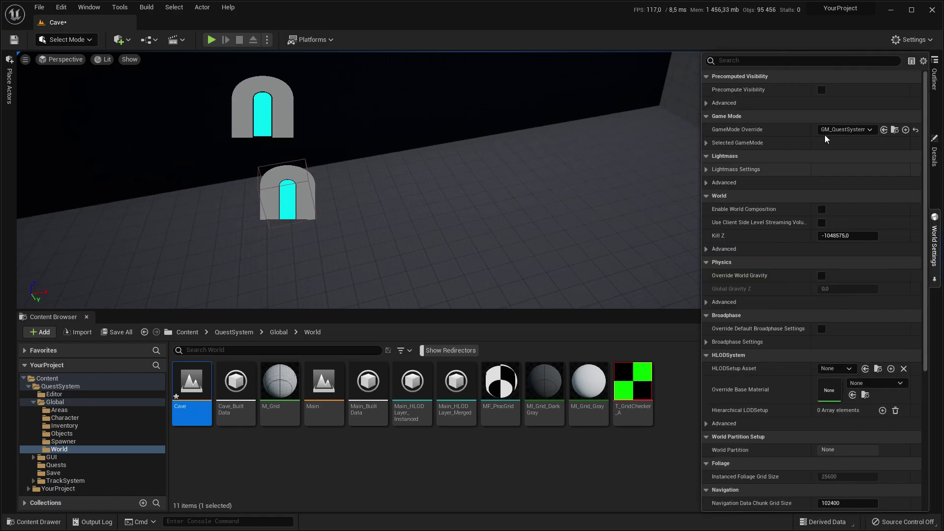
{"action": "left_click", "coordinate": [851, 130]}
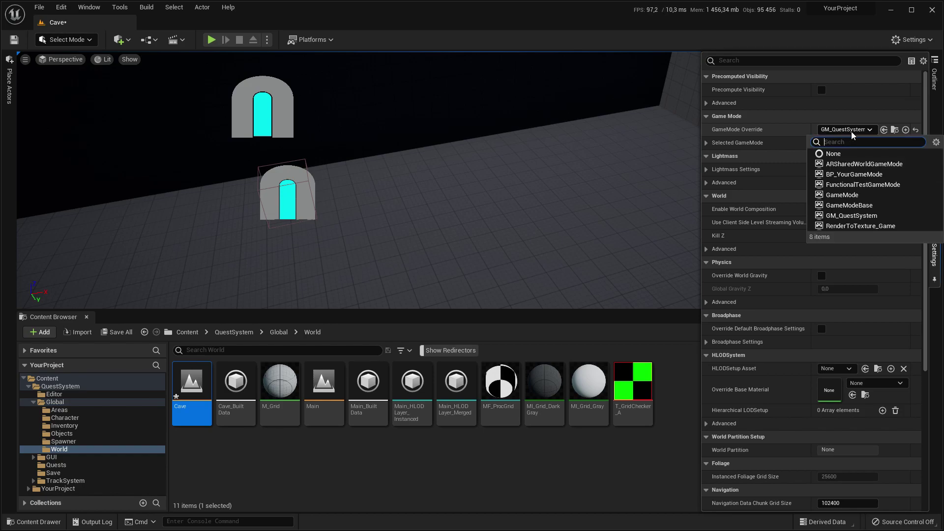
{"action": "left_click", "coordinate": [854, 174]}
{"action": "left_click", "coordinate": [17, 41]}
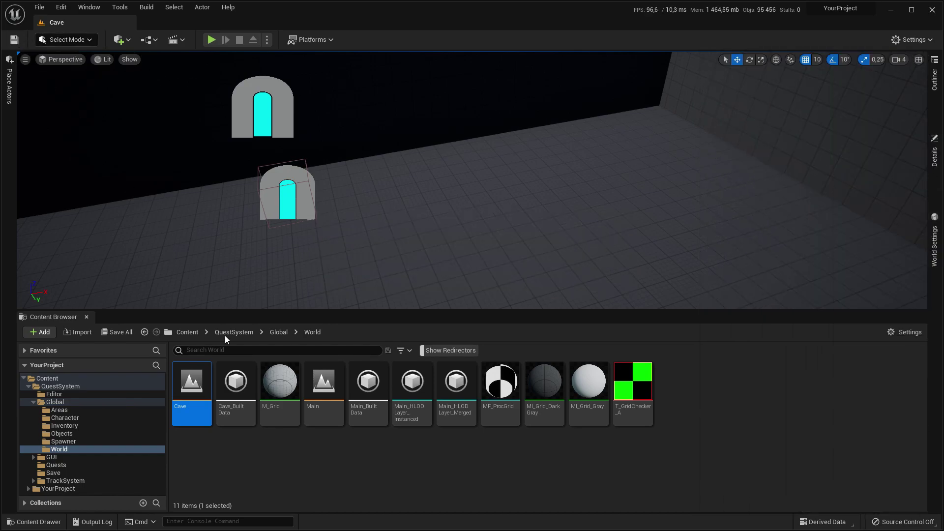
Open the ThirdPersonMap level from the project's Global World folder
{"action": "left_click", "coordinate": [79, 492]}
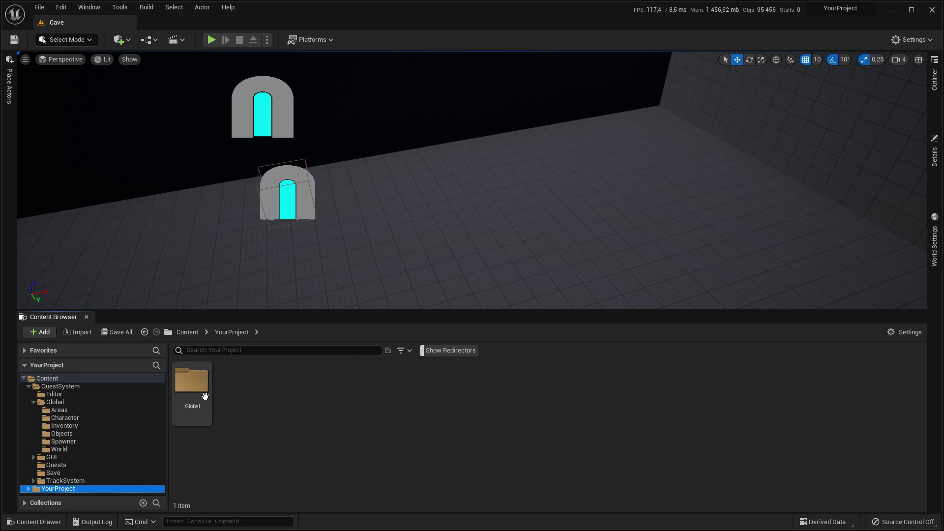
{"action": "double_click", "coordinate": [191, 381]}
{"action": "double_click", "coordinate": [323, 381]}
{"action": "double_click", "coordinate": [192, 382]}
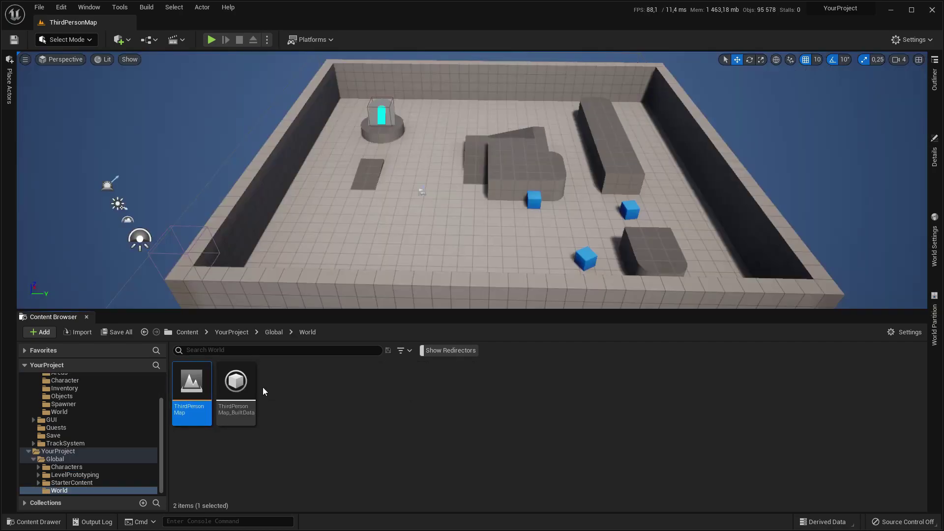
Paste 420, -1680, 130 into the teleport's Exit Location and place a BP_QuestLocal_Placer
{"action": "left_click", "coordinate": [934, 154]}
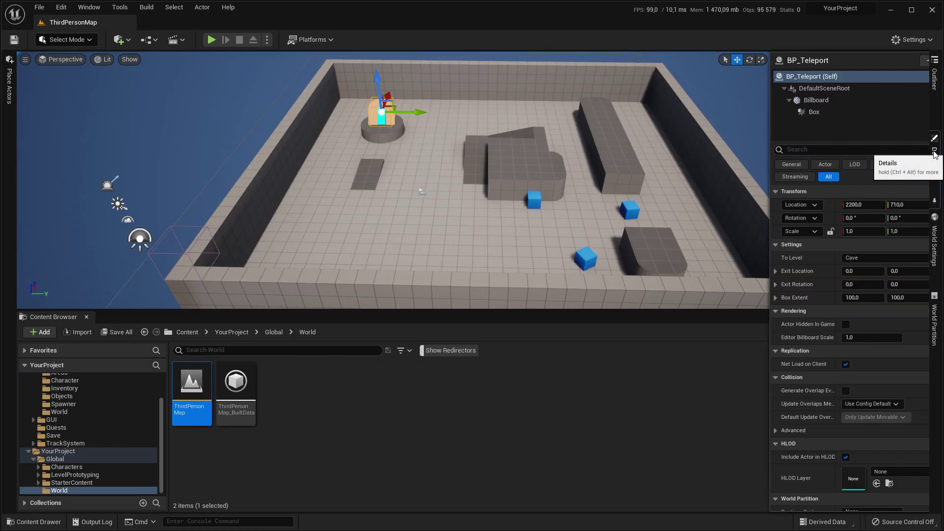
{"action": "right_click", "coordinate": [757, 277]}
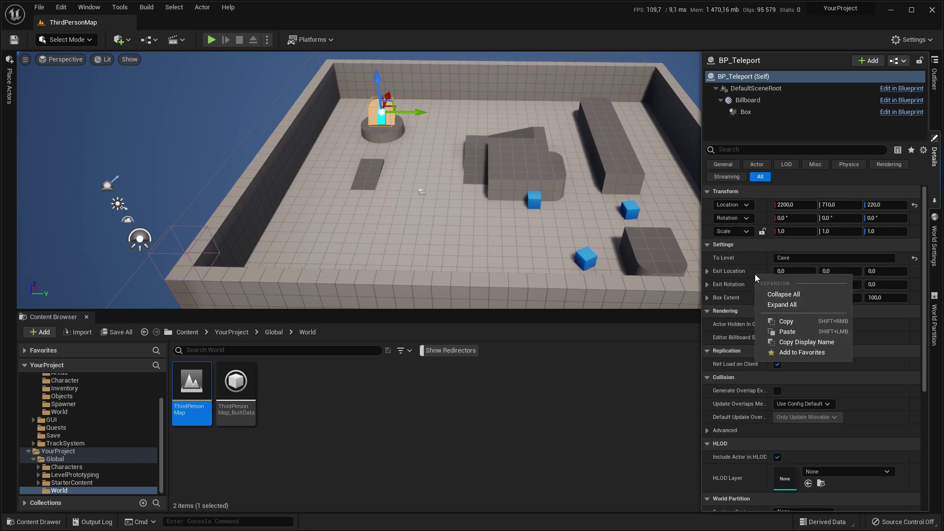
{"action": "left_click", "coordinate": [787, 332]}
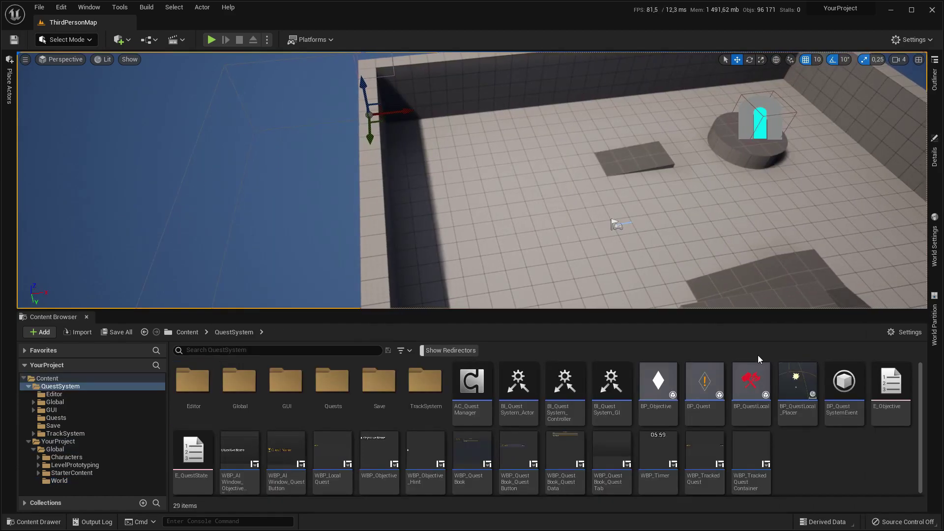
{"action": "left_click_drag", "start_coordinate": [797, 381], "coordinate": [465, 160]}
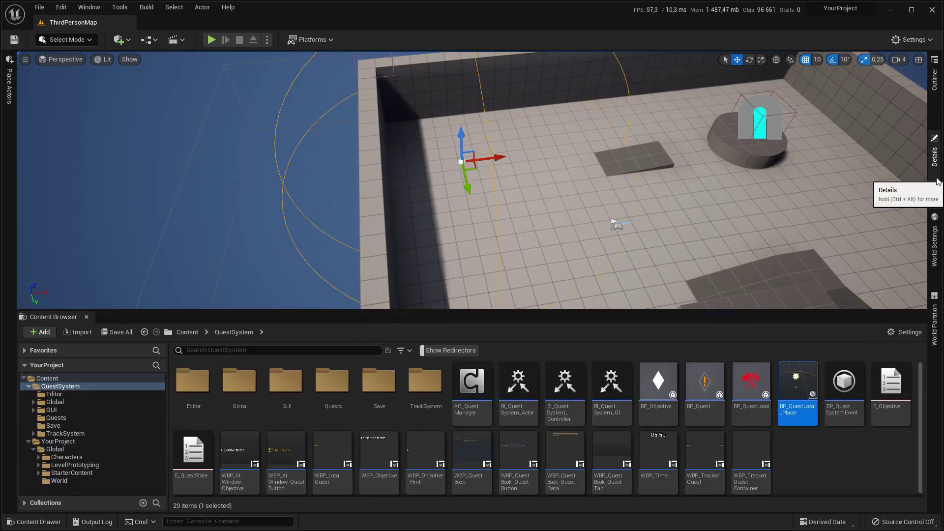
Give the quest placer radius 500, Camp marker data and Camp local quest, then reposition it
{"action": "left_click", "coordinate": [935, 155]}
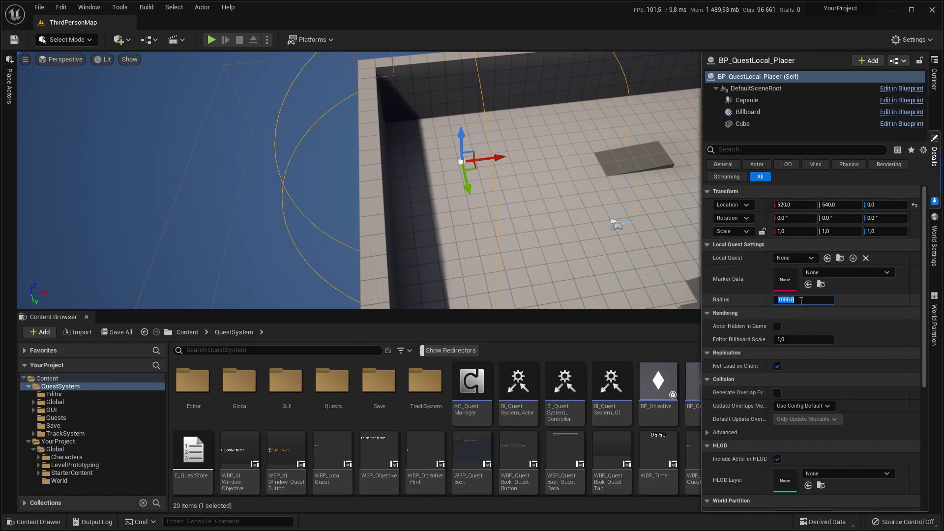
{"action": "type", "text": "0"}
{"action": "key", "text": "Return"}
{"action": "left_click", "coordinate": [836, 273]}
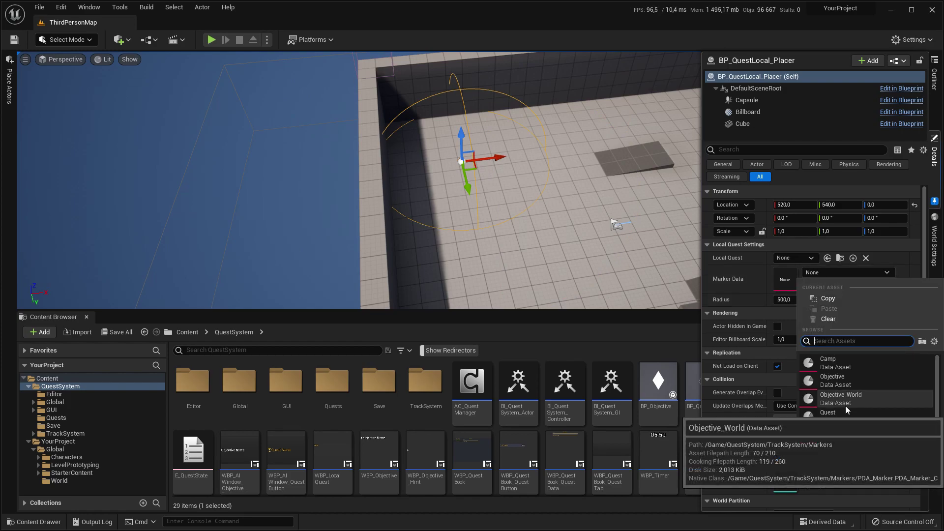
{"action": "left_click", "coordinate": [833, 366]}
{"action": "left_click", "coordinate": [795, 258]}
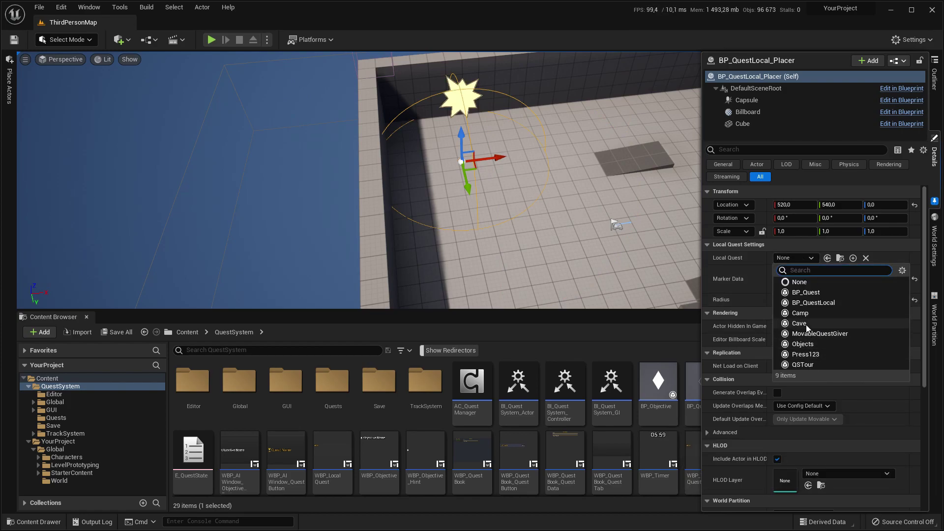
{"action": "left_click", "coordinate": [801, 313]}
{"action": "left_click_drag", "start_coordinate": [490, 158], "coordinate": [490, 191]}
{"action": "right_click_drag", "start_coordinate": [521, 210], "coordinate": [556, 220]}
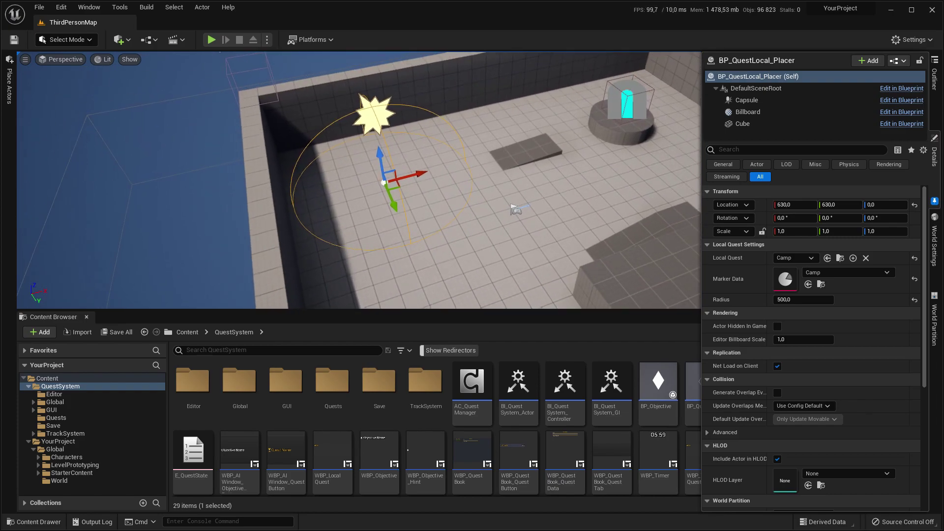
Open the Global Spawner folder and place a BP_SpawnPoint_Q at 410, 910, 0
{"action": "left_click", "coordinate": [68, 402]}
{"action": "double_click", "coordinate": [379, 381]}
{"action": "left_click_drag", "start_coordinate": [266, 388], "coordinate": [357, 226]}
Make the camp spawn point spawn BP_YourAI_Monster
{"action": "left_click", "coordinate": [782, 258]}
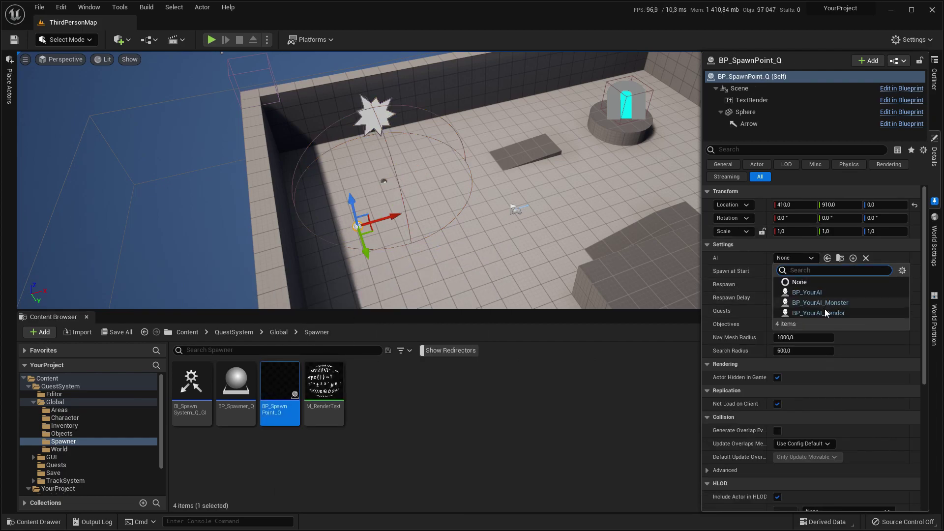
{"action": "left_click", "coordinate": [822, 296]}
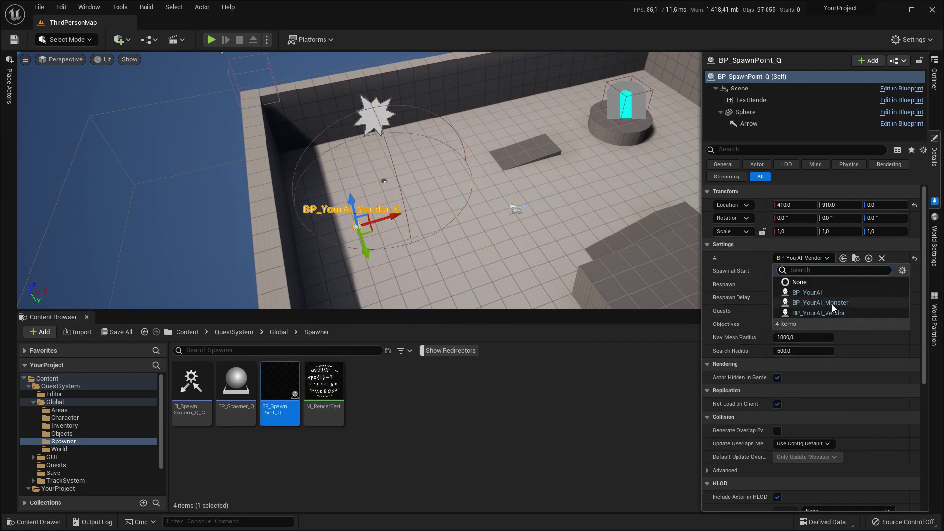
{"action": "left_click", "coordinate": [831, 305]}
Add a Camp_Kill objective to the spawn point and place a BP_Tower in the camp
{"action": "left_click", "coordinate": [838, 324]}
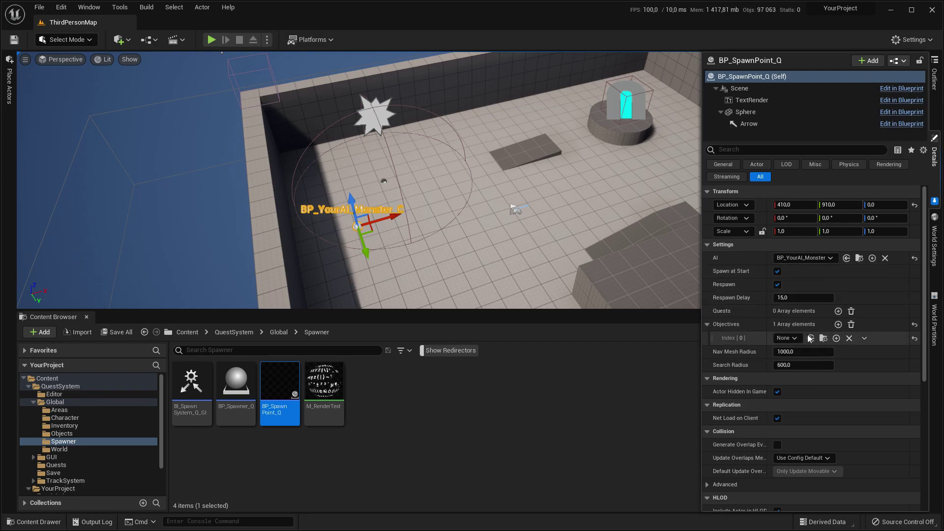
{"action": "left_click", "coordinate": [786, 338]}
{"action": "left_click", "coordinate": [816, 139]}
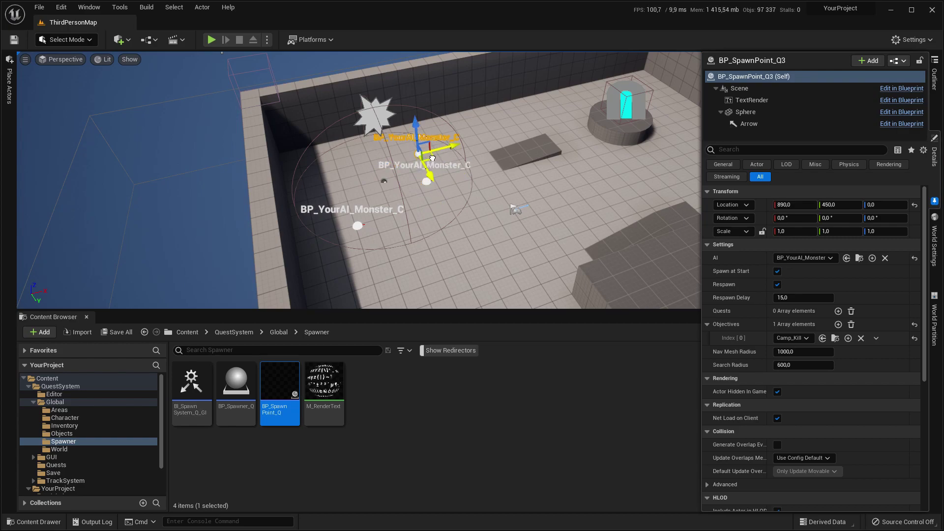
{"action": "left_click", "coordinate": [62, 433]}
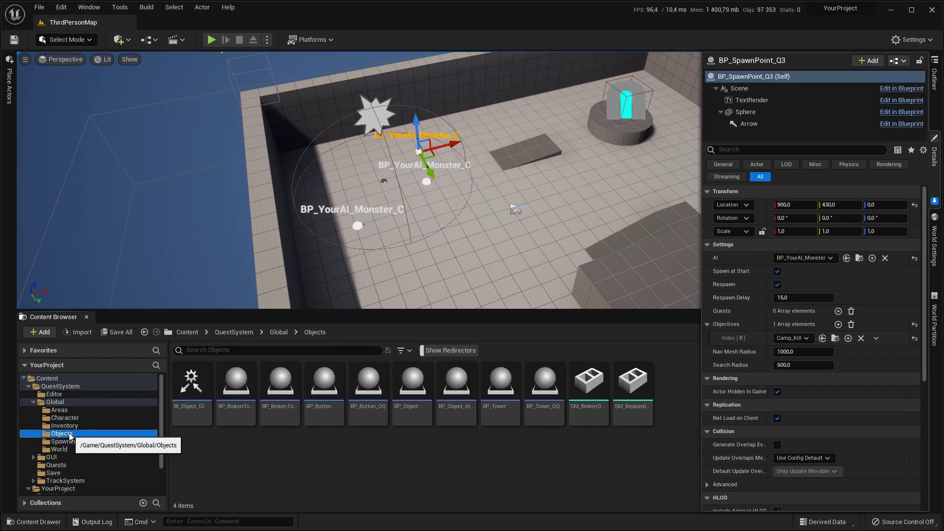
{"action": "left_click_drag", "start_coordinate": [500, 386], "coordinate": [335, 194]}
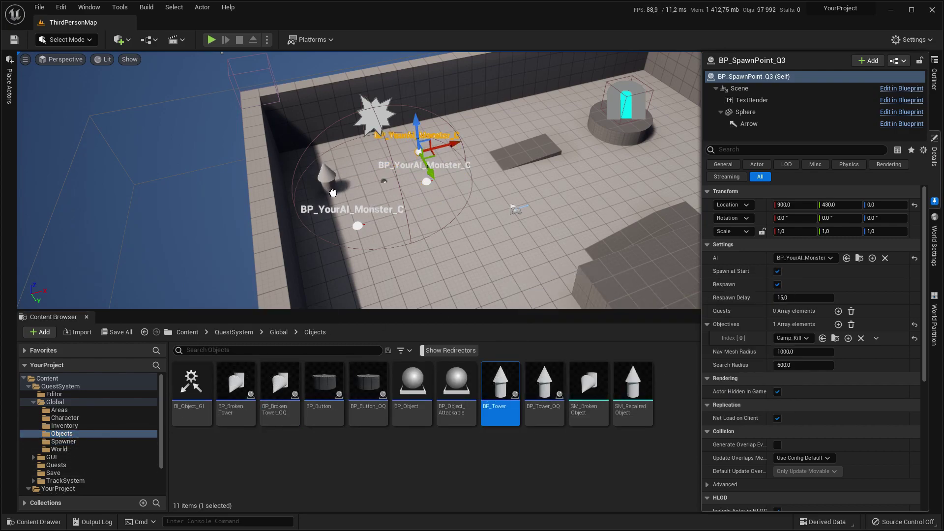
Link the tower to Camp_Destroy and place a BP_Button in the objects area
{"action": "left_click", "coordinate": [838, 257]}
{"action": "left_click", "coordinate": [786, 272]}
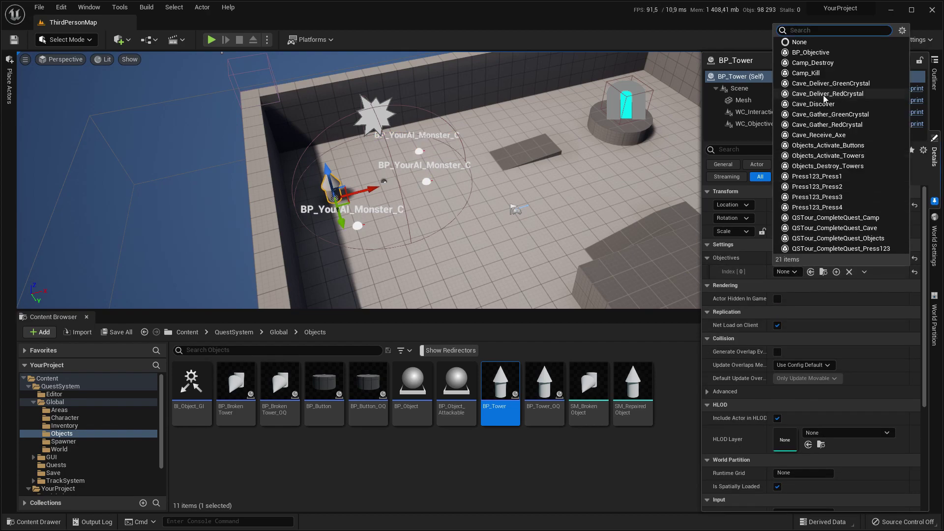
{"action": "left_click", "coordinate": [812, 63]}
{"action": "right_click_drag", "start_coordinate": [374, 161], "coordinate": [433, 163]}
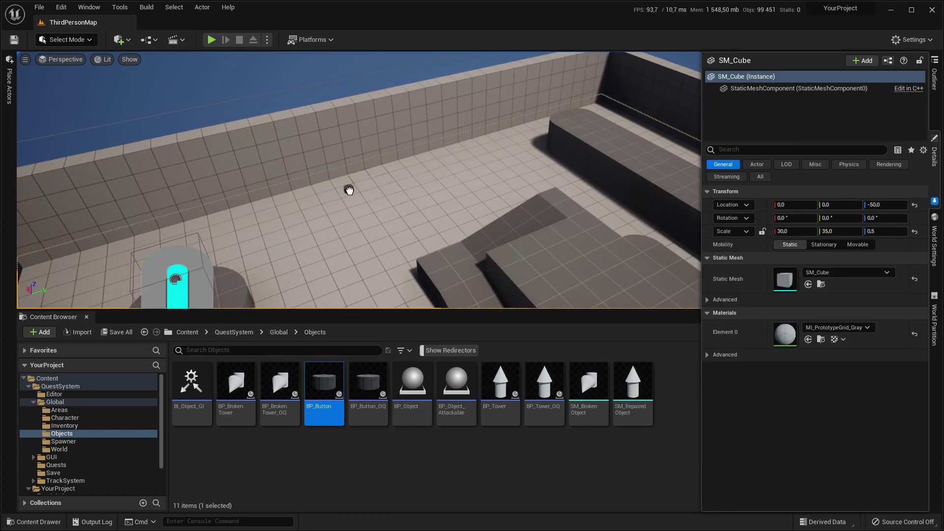
{"action": "left_click_drag", "start_coordinate": [350, 190], "coordinate": [347, 189]}
Link two buttons to the Objects_Activate_Buttons objective
{"action": "left_click", "coordinate": [839, 258]}
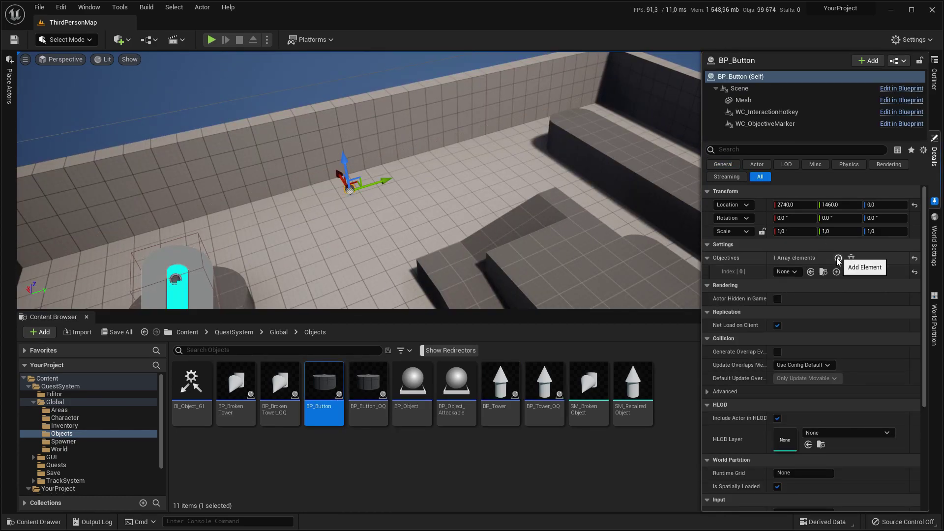
{"action": "left_click", "coordinate": [785, 272]}
{"action": "left_click", "coordinate": [844, 146]}
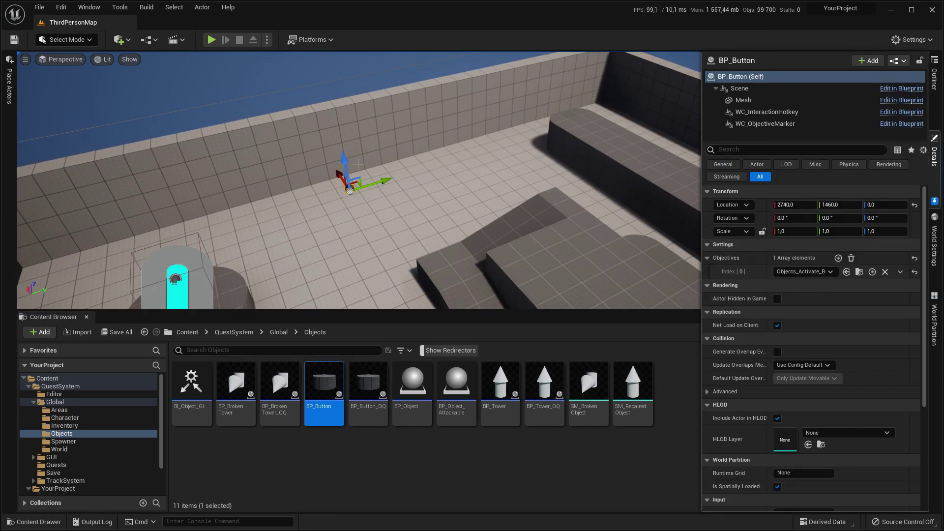
{"action": "left_click_drag", "start_coordinate": [370, 414], "coordinate": [383, 180]}
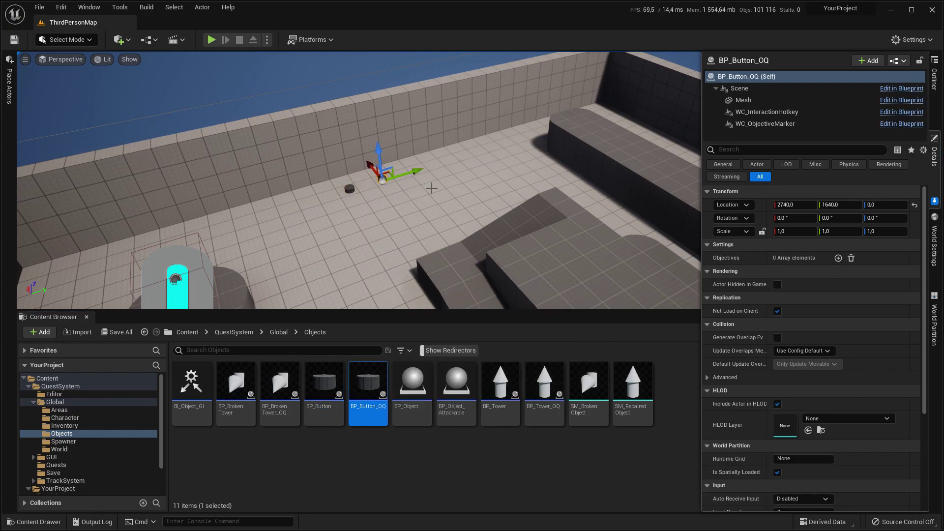
{"action": "left_click", "coordinate": [839, 257]}
{"action": "left_click", "coordinate": [803, 272]}
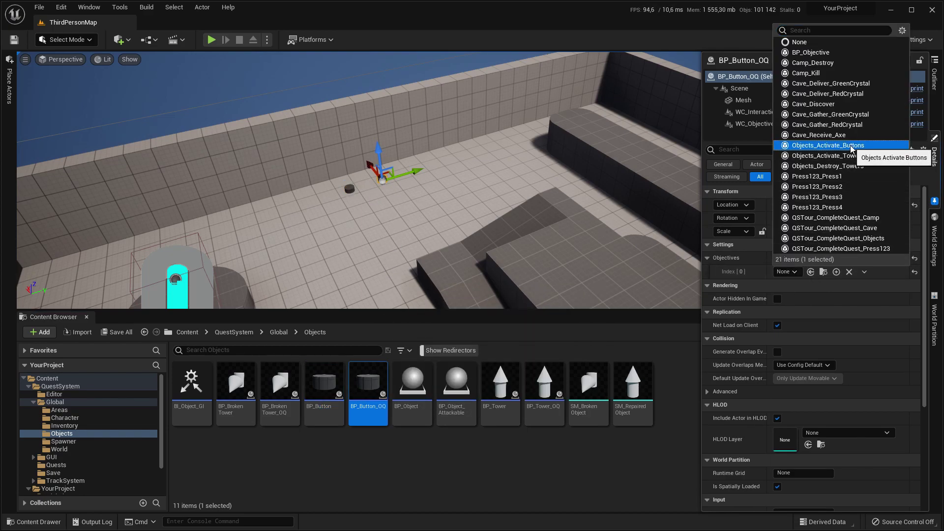
{"action": "left_click", "coordinate": [838, 144]}
Place a pair of broken towers and link both to Objects_Activate_Towers
{"action": "left_click_drag", "start_coordinate": [236, 383], "coordinate": [432, 165]}
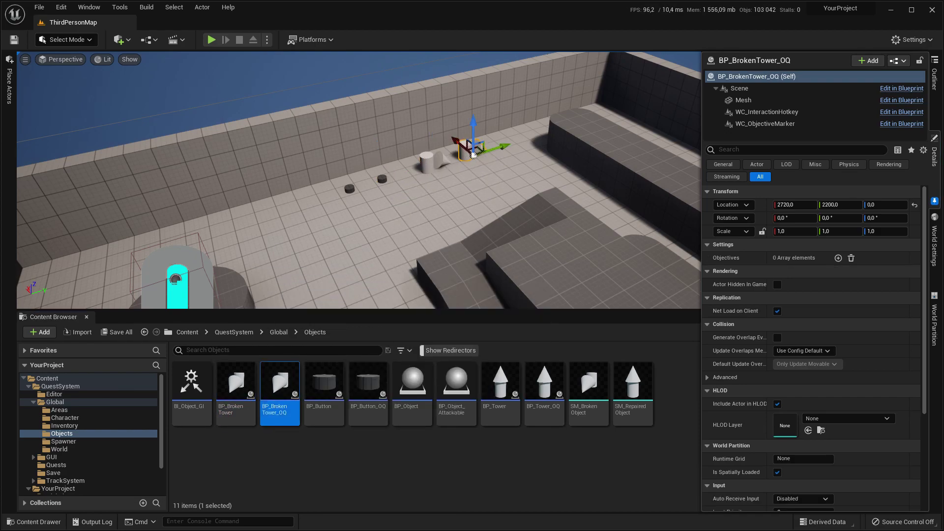
{"action": "left_click", "coordinate": [468, 156], "text": "ctrl"}
{"action": "left_click", "coordinate": [838, 181]}
{"action": "left_click", "coordinate": [796, 195]}
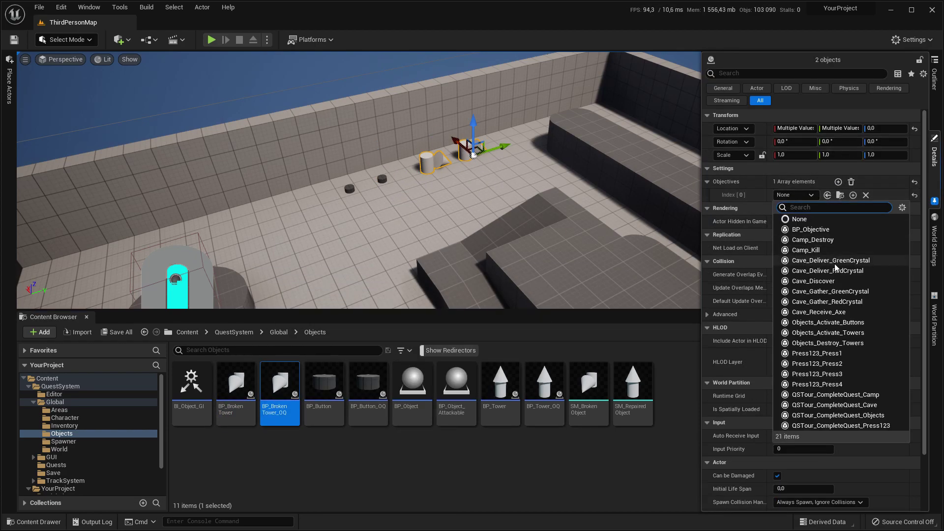
{"action": "left_click", "coordinate": [828, 332]}
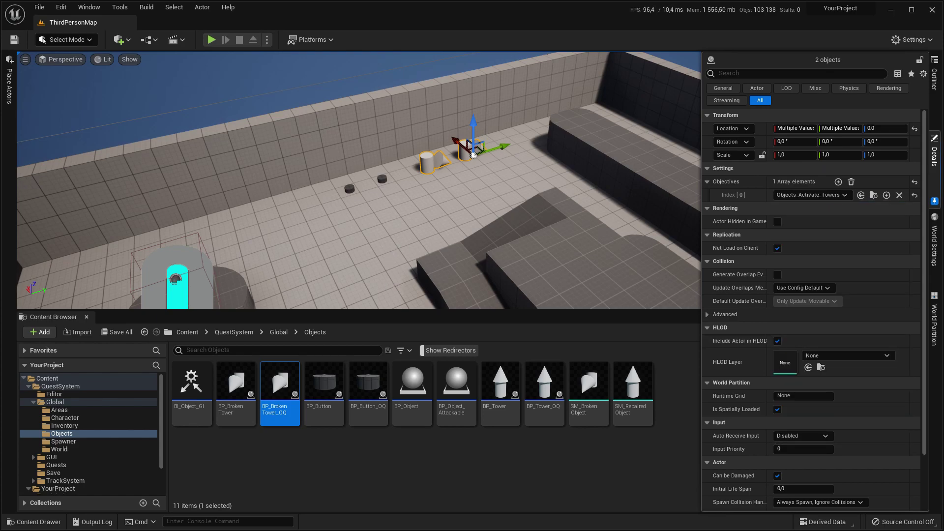
Place two towers beside them and link both to Objects_Destroy_Towers
{"action": "left_click_drag", "start_coordinate": [500, 383], "coordinate": [465, 170]}
{"action": "left_click_drag", "start_coordinate": [544, 383], "coordinate": [499, 199]}
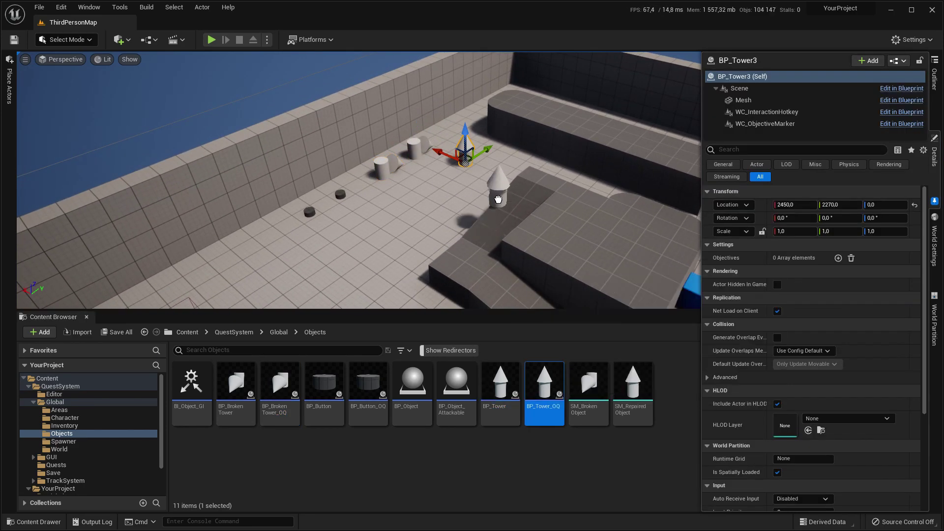
{"action": "left_click", "coordinate": [467, 150], "text": "ctrl"}
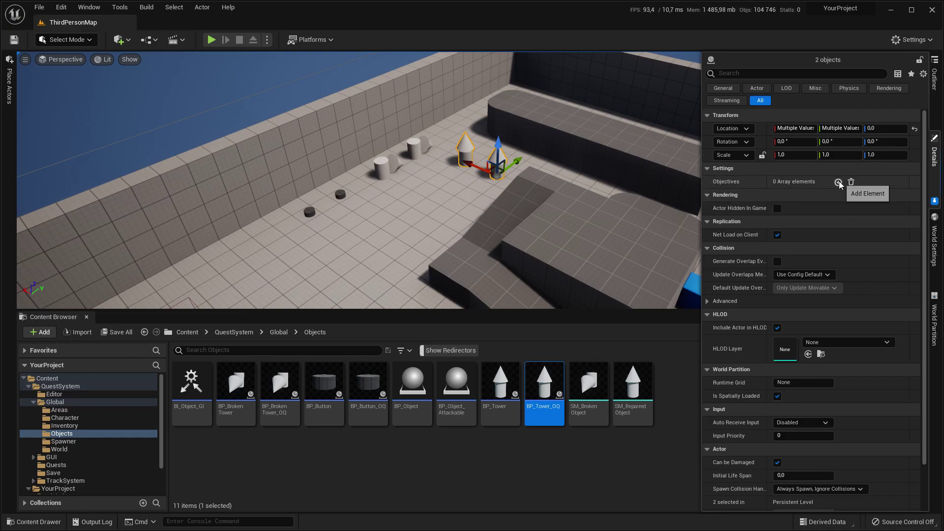
{"action": "left_click", "coordinate": [839, 183]}
{"action": "left_click", "coordinate": [831, 343]}
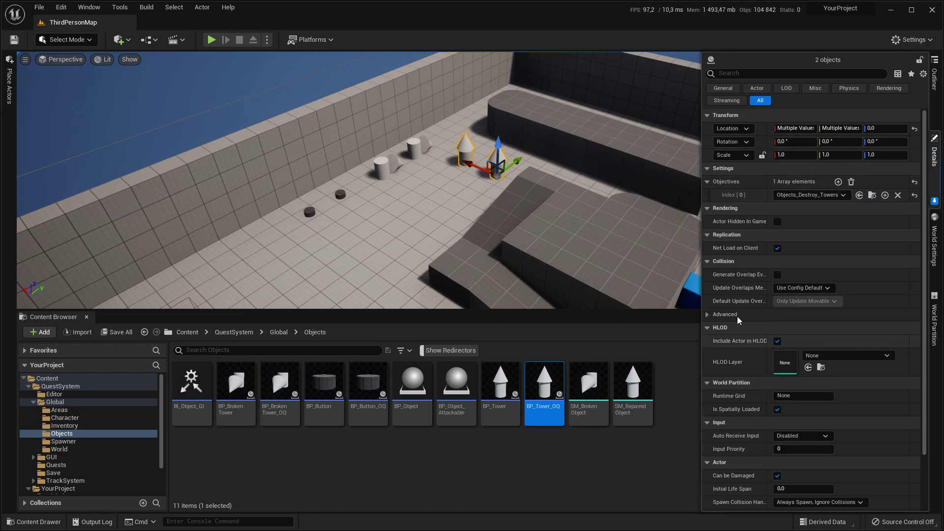
Place a BP_Marker from TrackSystem near the towers at 2460, 1880, 60
{"action": "middle_click_drag", "start_coordinate": [511, 226], "coordinate": [423, 231]}
{"action": "scroll", "coordinate": [89, 460], "scroll_direction": "down", "scroll_amount": 2}
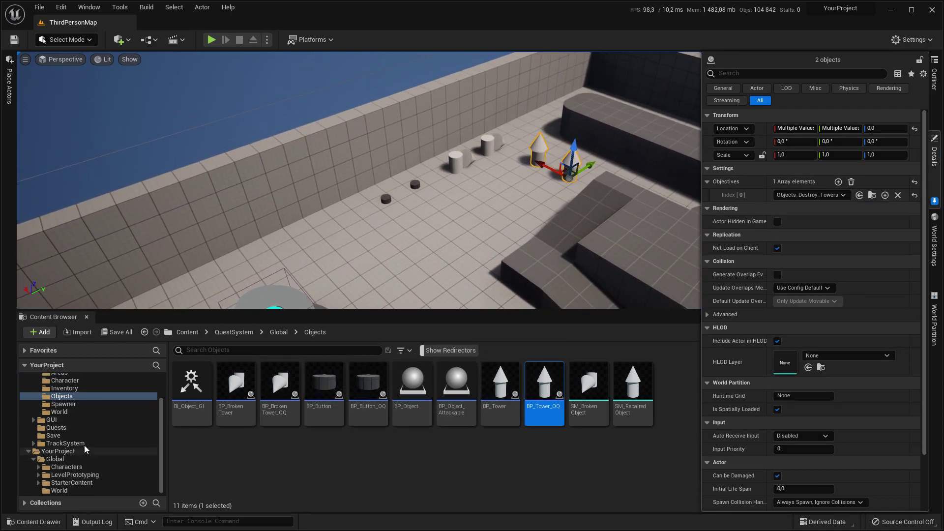
{"action": "left_click", "coordinate": [84, 444]}
{"action": "left_click_drag", "start_coordinate": [483, 191], "coordinate": [481, 173]}
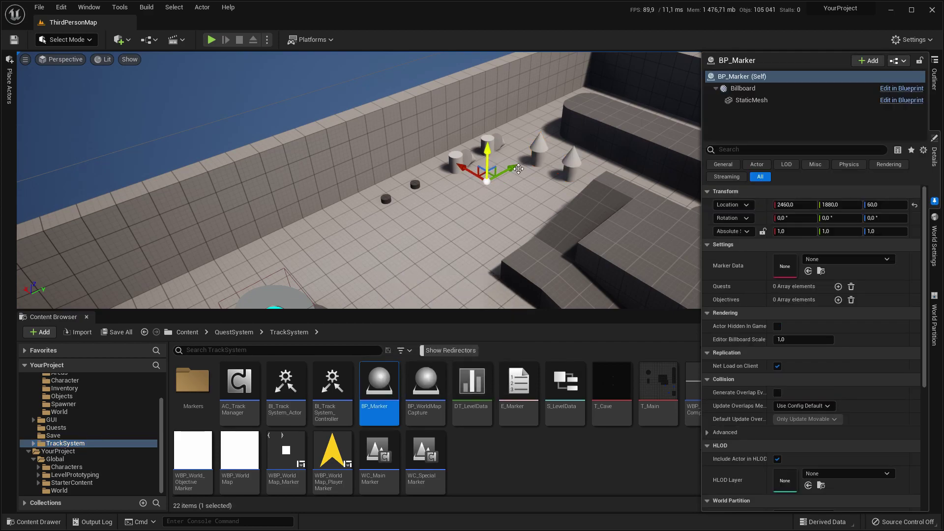
Give the marker Objective data with Objects_Activate_Buttons, Objects_Activate_Towers and Objects_Destroy_Towers objectives
{"action": "left_click", "coordinate": [846, 259]}
{"action": "left_click", "coordinate": [846, 365]}
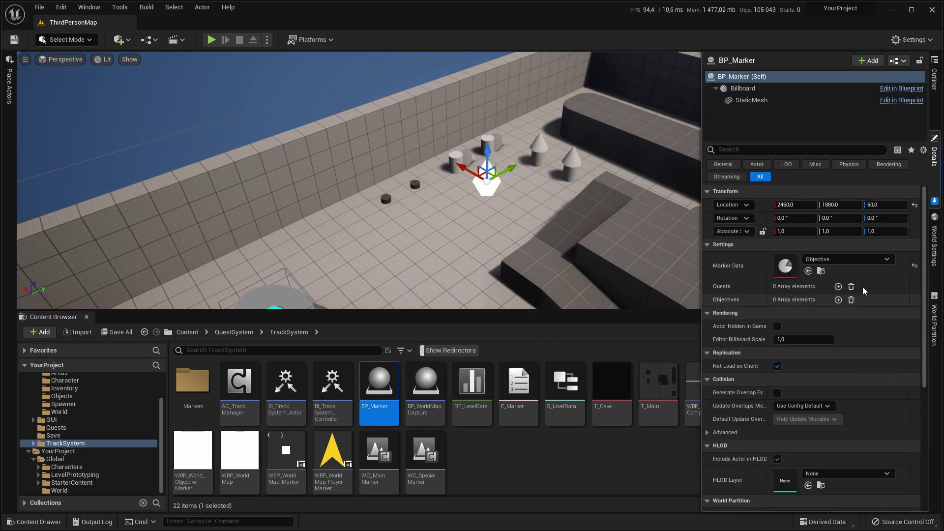
{"action": "left_click", "coordinate": [839, 300]}
{"action": "left_click", "coordinate": [838, 299]}
{"action": "left_click", "coordinate": [838, 300]}
{"action": "left_click", "coordinate": [787, 314]}
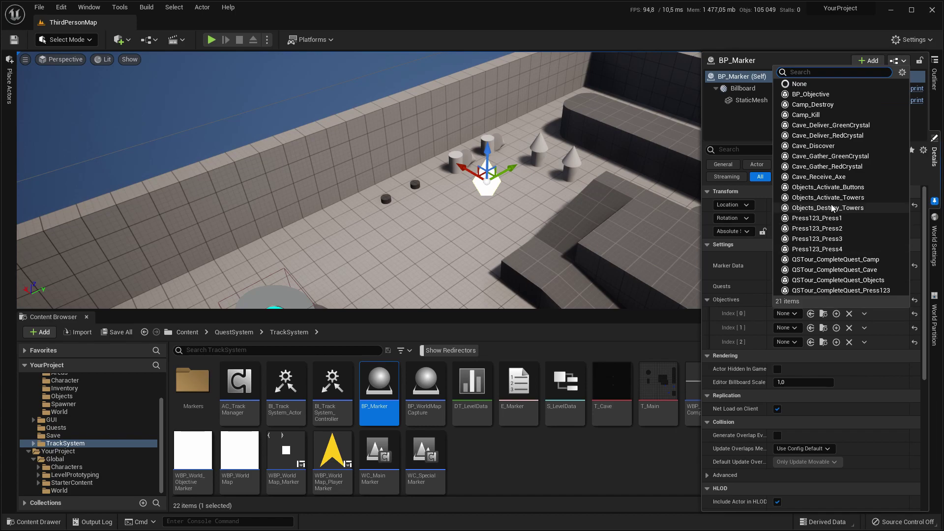
{"action": "left_click", "coordinate": [835, 192]}
{"action": "left_click", "coordinate": [787, 328]}
{"action": "left_click", "coordinate": [837, 225]}
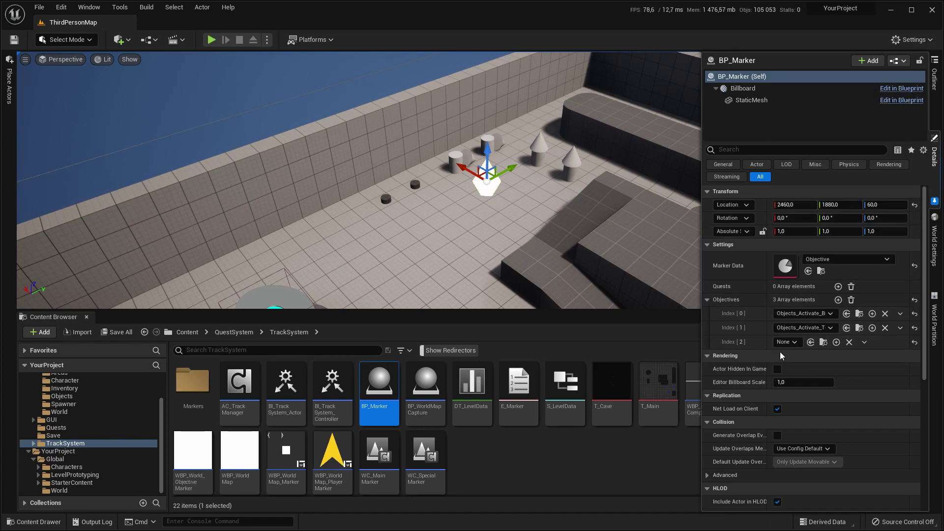
{"action": "left_click", "coordinate": [787, 342]}
{"action": "left_click", "coordinate": [838, 237]}
Place a BP_Spawner_Q from the Spawner folder at 1380, 1260, 0
{"action": "mouse_move", "coordinate": [531, 256]}
{"action": "right_mouse_down"}
{"action": "mouse_move", "coordinate": [551, 253]}
{"action": "mouse_move", "coordinate": [531, 261]}
{"action": "right_mouse_up"}
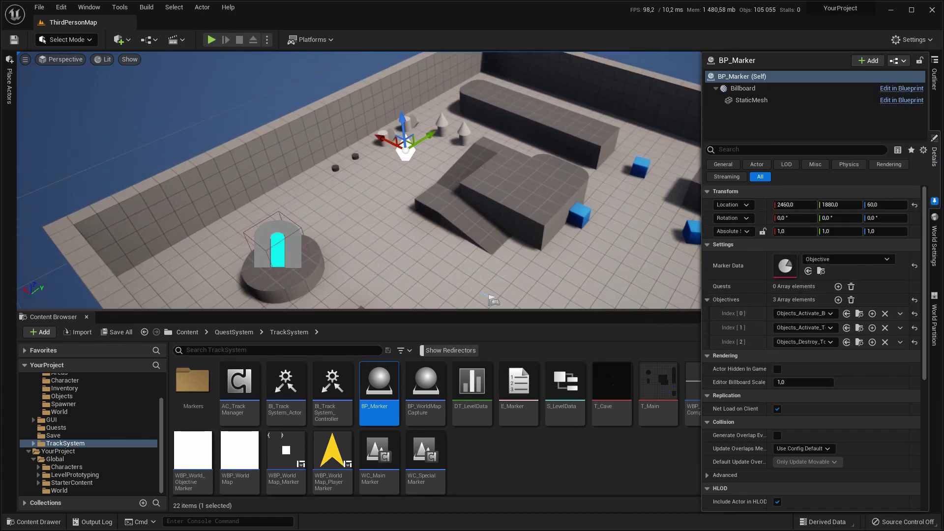
{"action": "left_click", "coordinate": [64, 404]}
{"action": "left_click", "coordinate": [241, 393]}
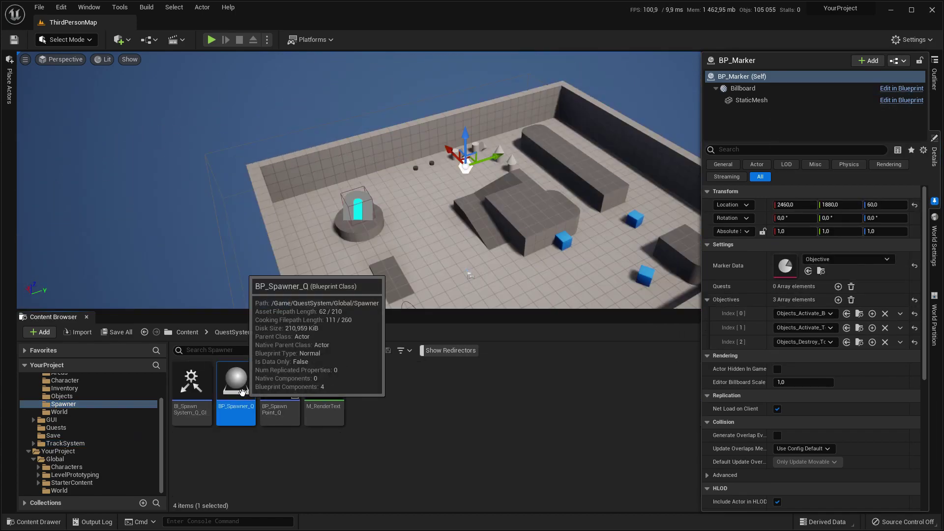
{"action": "left_click_drag", "start_coordinate": [236, 388], "coordinate": [463, 250]}
Place and rotate a spawn point on the raised block spawning BP_YourAI for Press123
{"action": "left_click", "coordinate": [280, 389]}
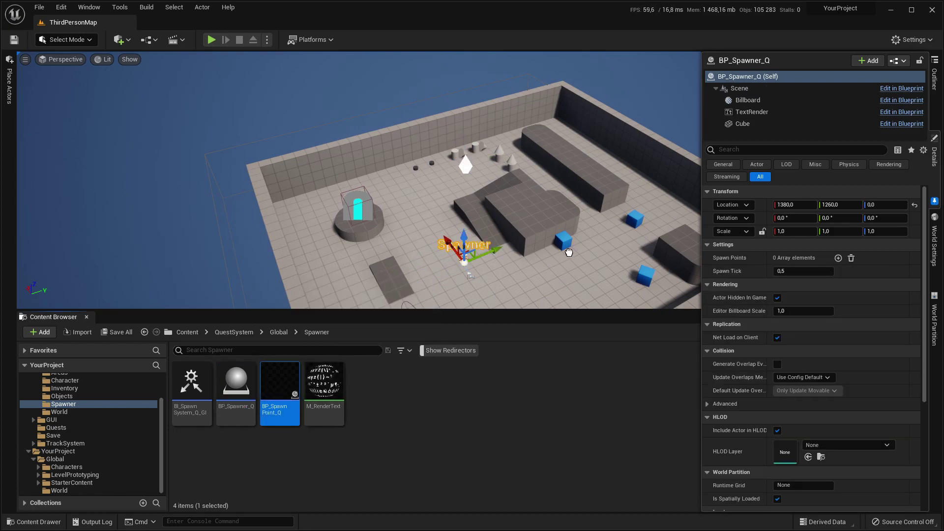
{"action": "left_click_drag", "start_coordinate": [558, 212], "coordinate": [558, 211]}
{"action": "key", "text": "w"}
{"action": "mouse_move", "coordinate": [557, 210]}
{"action": "right_mouse_down"}
{"action": "mouse_move", "coordinate": [563, 229]}
{"action": "mouse_move", "coordinate": [566, 217]}
{"action": "right_mouse_up"}
{"action": "key", "text": "e"}
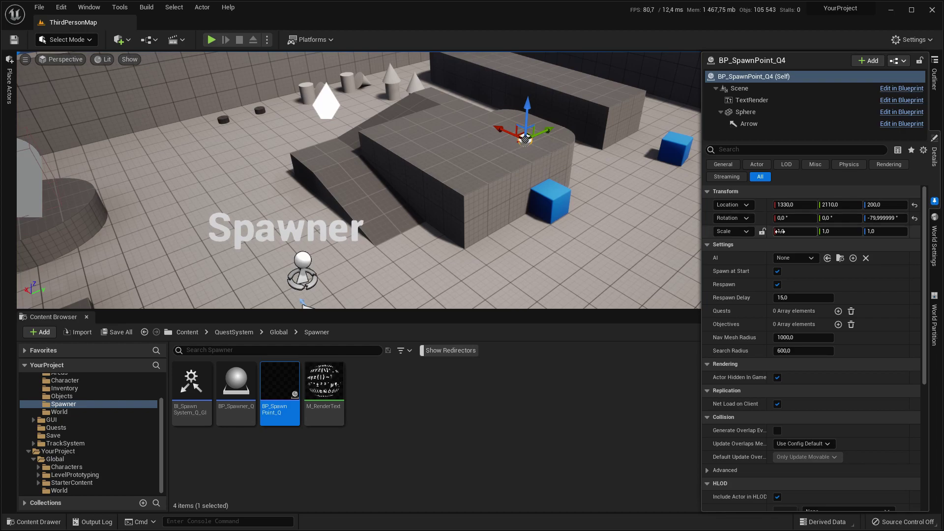
{"action": "left_click", "coordinate": [795, 258]}
{"action": "left_click", "coordinate": [796, 292]}
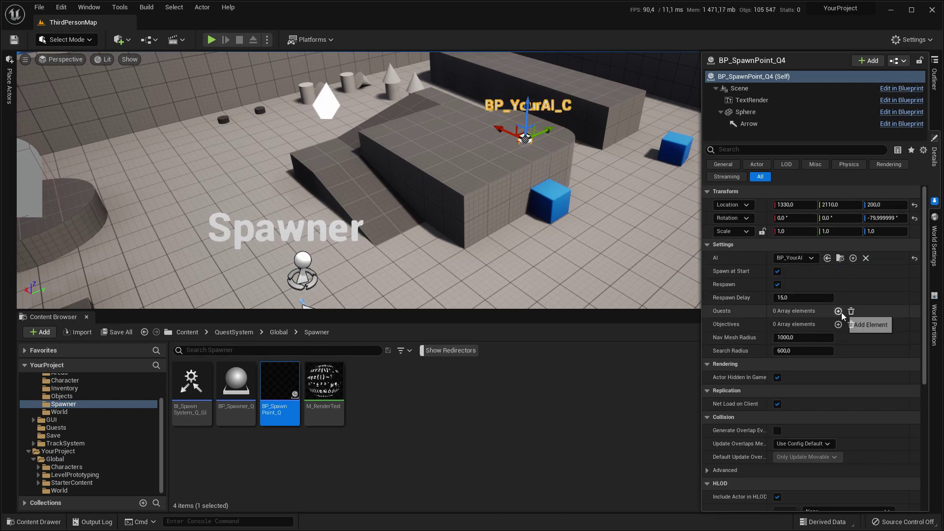
{"action": "left_click", "coordinate": [839, 311]}
{"action": "left_click", "coordinate": [786, 325]}
{"action": "left_click", "coordinate": [806, 421]}
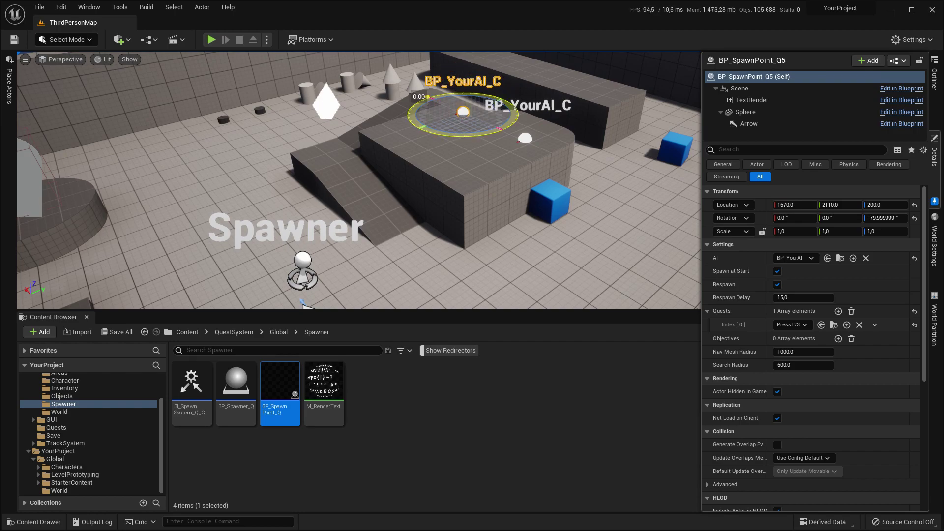
Make the second spawn point spawn BP_YourAI_Vendor for the Objects quest
{"action": "left_click", "coordinate": [796, 258]}
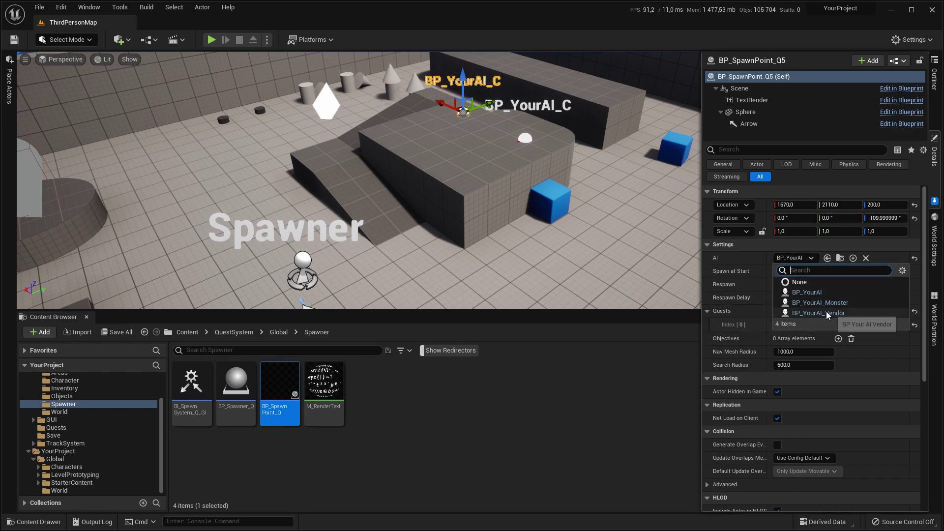
{"action": "left_click", "coordinate": [818, 312]}
{"action": "left_click", "coordinate": [792, 324]}
{"action": "left_click", "coordinate": [803, 411]}
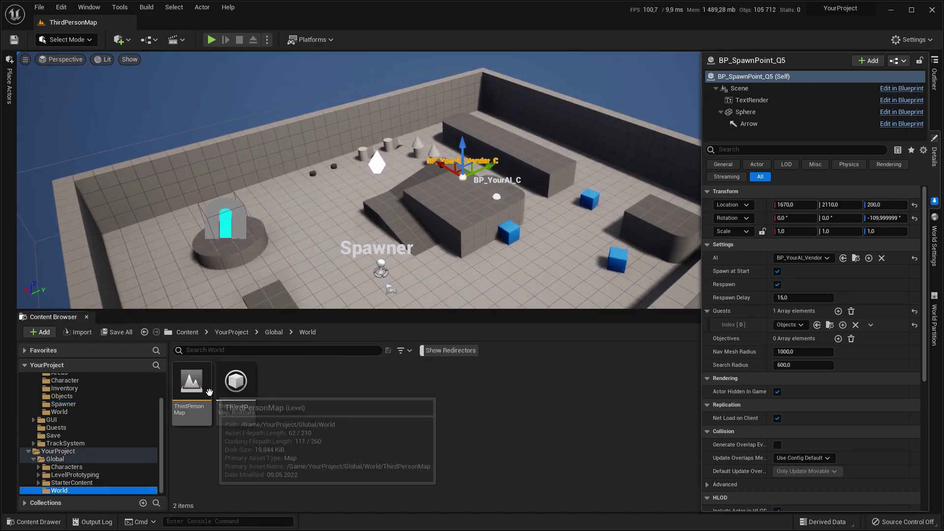
Make BP_Marker2 a Quest marker linked to the Press123 quest
{"action": "left_click", "coordinate": [76, 443]}
{"action": "left_click", "coordinate": [497, 196]}
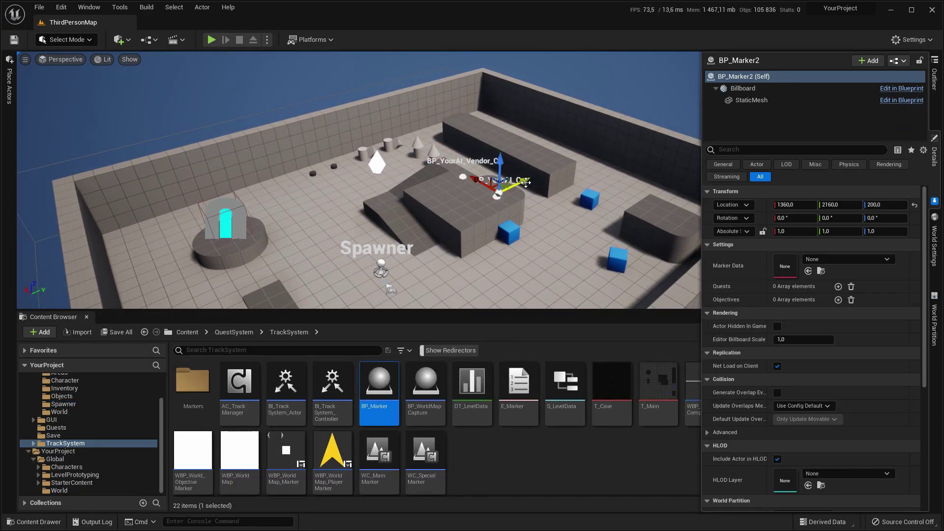
{"action": "left_click", "coordinate": [849, 259]}
{"action": "left_click", "coordinate": [842, 383]}
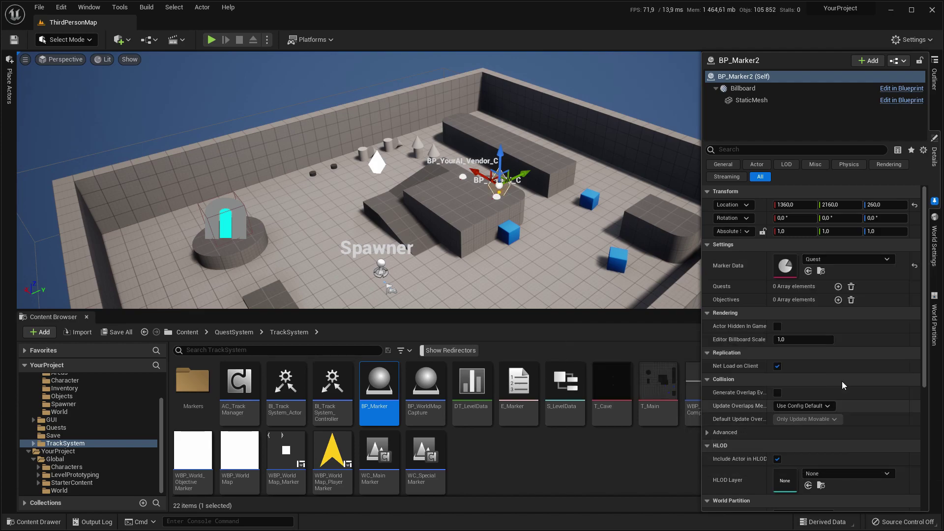
{"action": "left_click", "coordinate": [838, 287]}
{"action": "left_click", "coordinate": [800, 301]}
{"action": "left_click", "coordinate": [806, 397]}
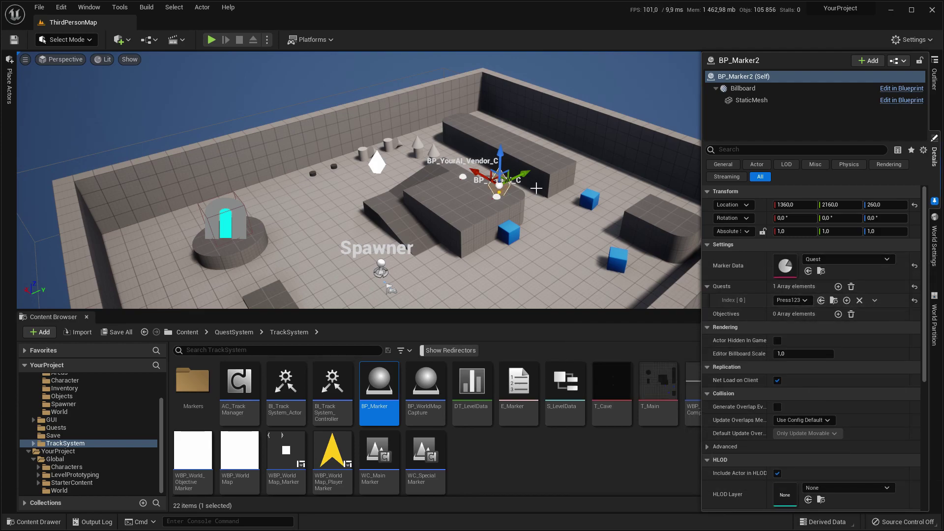
Link BP_Marker3 to the Objects quest
{"action": "left_click", "coordinate": [799, 301]}
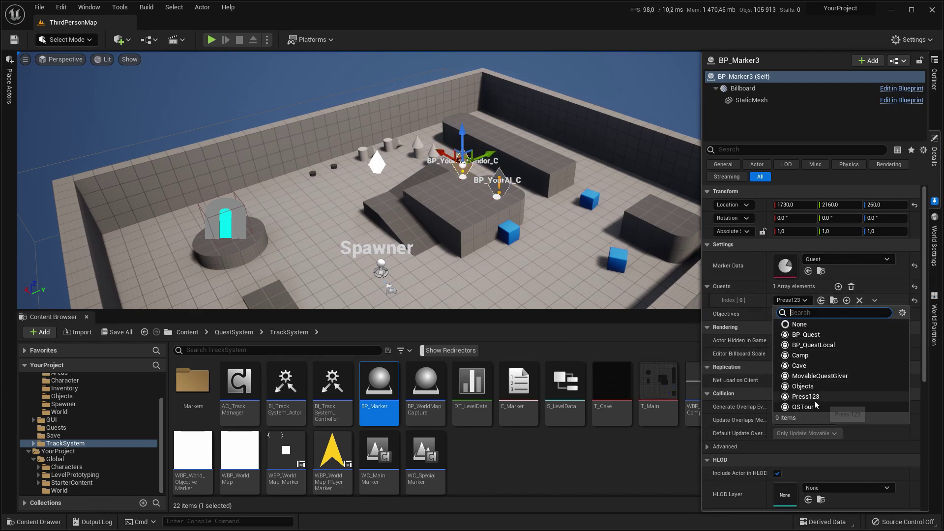
{"action": "left_click", "coordinate": [812, 388]}
{"action": "right_click_drag", "start_coordinate": [526, 240], "coordinate": [425, 254]}
Place another spawn point spawning BP_YourAI for the Cave quest
{"action": "left_click", "coordinate": [64, 404]}
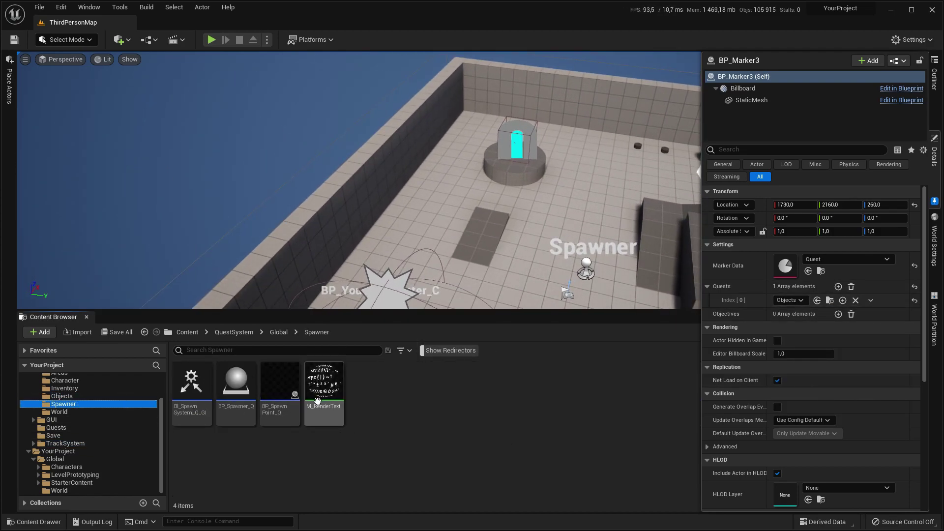
{"action": "left_click_drag", "start_coordinate": [280, 383], "coordinate": [454, 215]}
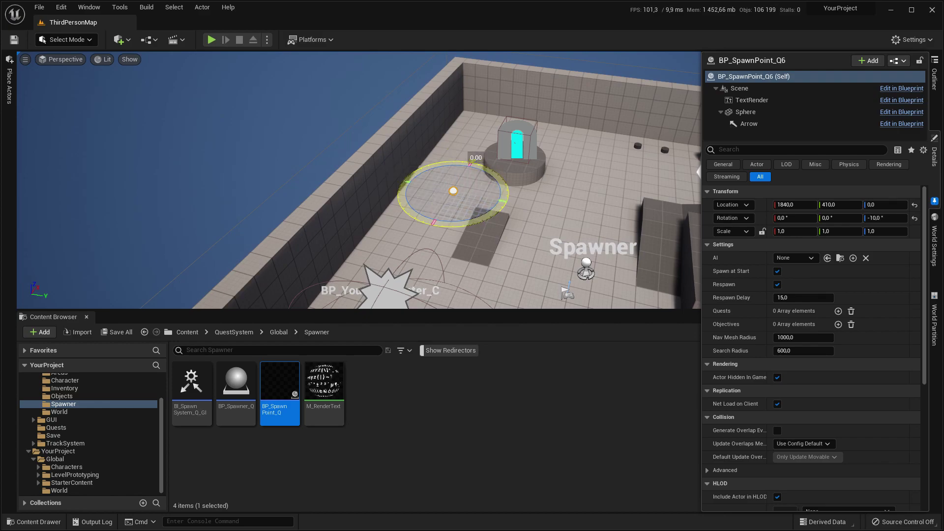
{"action": "left_click", "coordinate": [793, 259]}
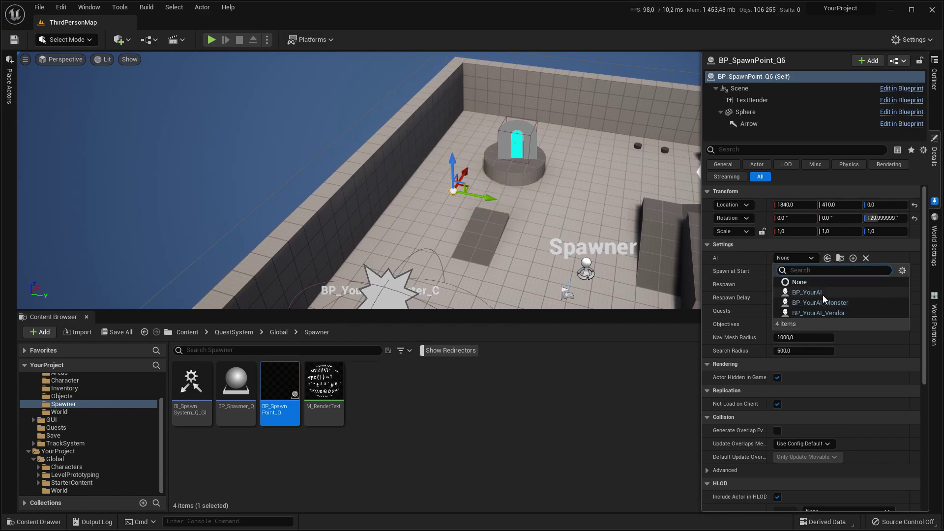
{"action": "left_click", "coordinate": [817, 293]}
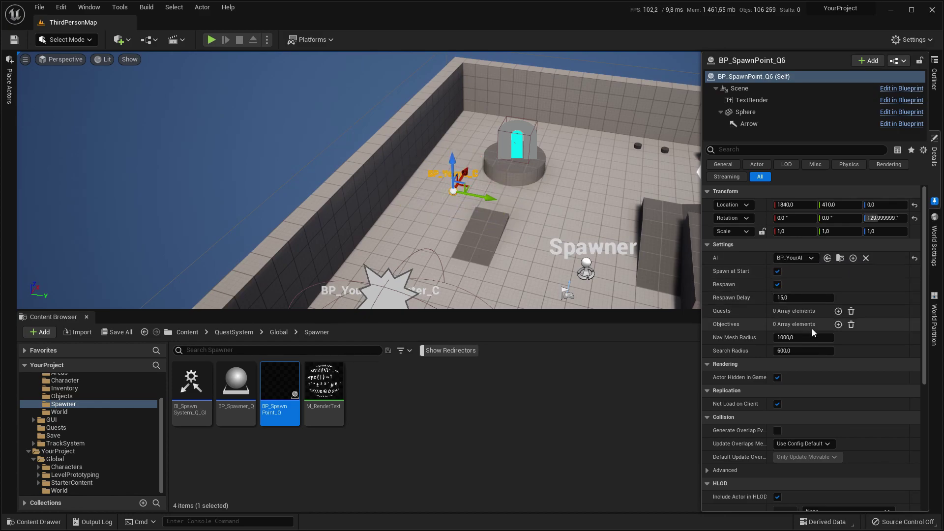
{"action": "left_click", "coordinate": [839, 312]}
{"action": "left_click", "coordinate": [786, 324]}
{"action": "left_click", "coordinate": [806, 389]}
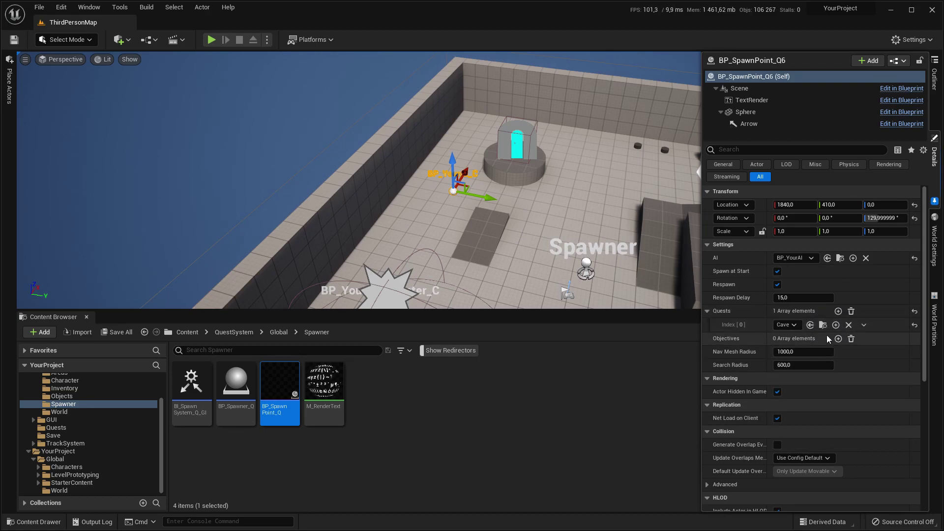
Add objectives Cave_Receive_Axe, Cave_Deliver_GreenCrystal and Cave_Deliver_RedCrystal to the spawn point
{"action": "left_click", "coordinate": [838, 339]}
{"action": "left_click", "coordinate": [839, 339]}
{"action": "left_click", "coordinate": [839, 339]}
{"action": "left_click", "coordinate": [786, 352]}
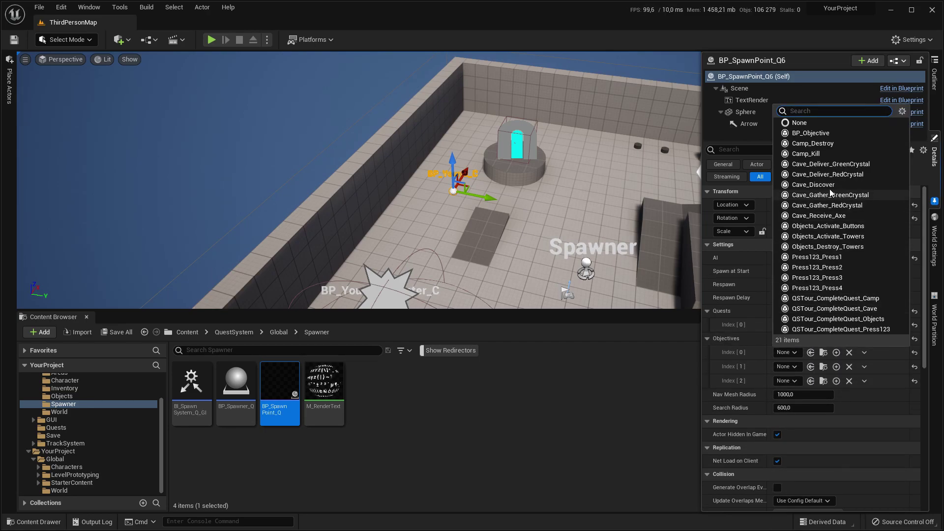
{"action": "left_click", "coordinate": [830, 195]}
{"action": "left_click", "coordinate": [785, 366]}
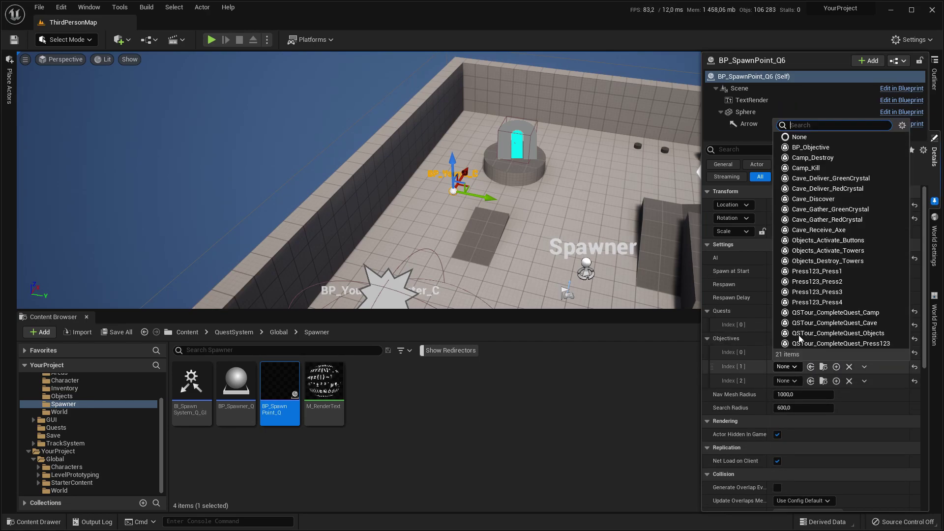
{"action": "left_click", "coordinate": [824, 189]}
{"action": "left_click", "coordinate": [786, 381]}
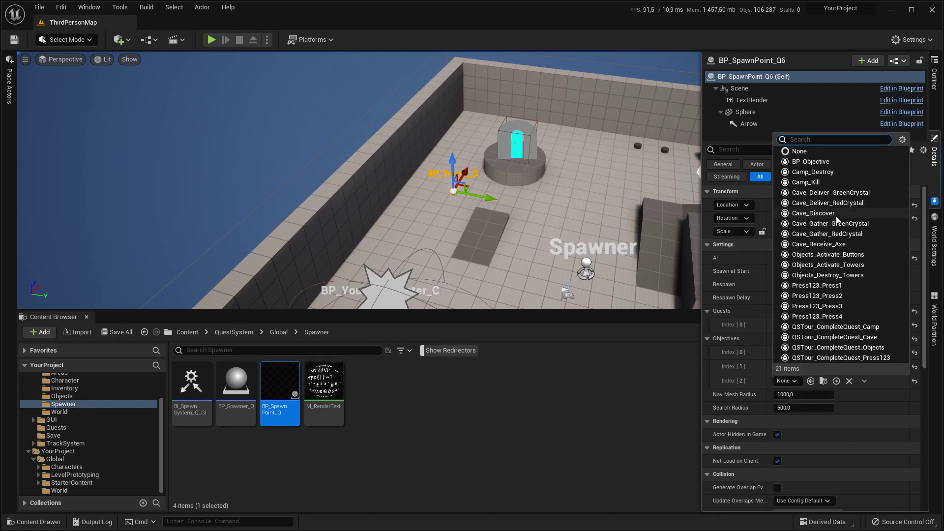
{"action": "left_click", "coordinate": [838, 203]}
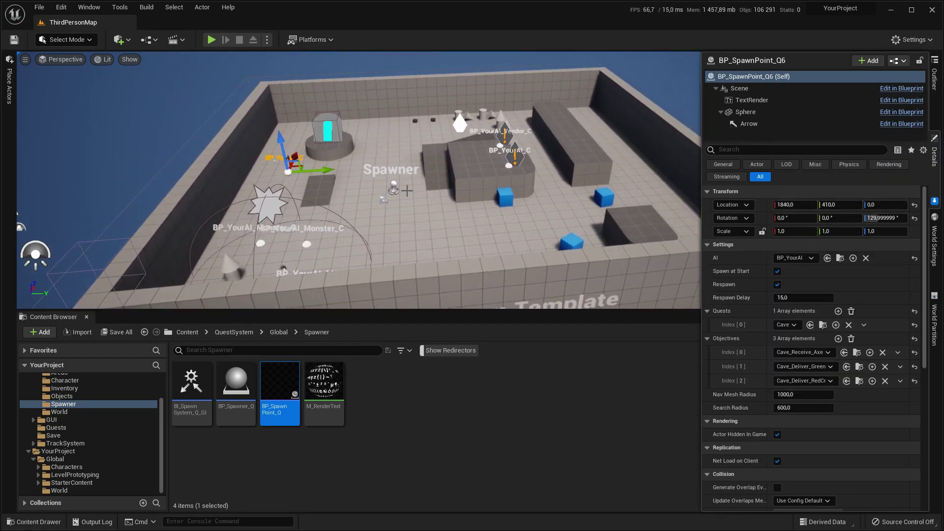
Select BP_Spawner_Q, add spawn point slots, and link the first three level spawn points, including the cave one
{"action": "left_click", "coordinate": [391, 171]}
{"action": "right_click_drag", "start_coordinate": [391, 170], "coordinate": [361, 150]}
{"action": "left_click", "coordinate": [839, 259]}
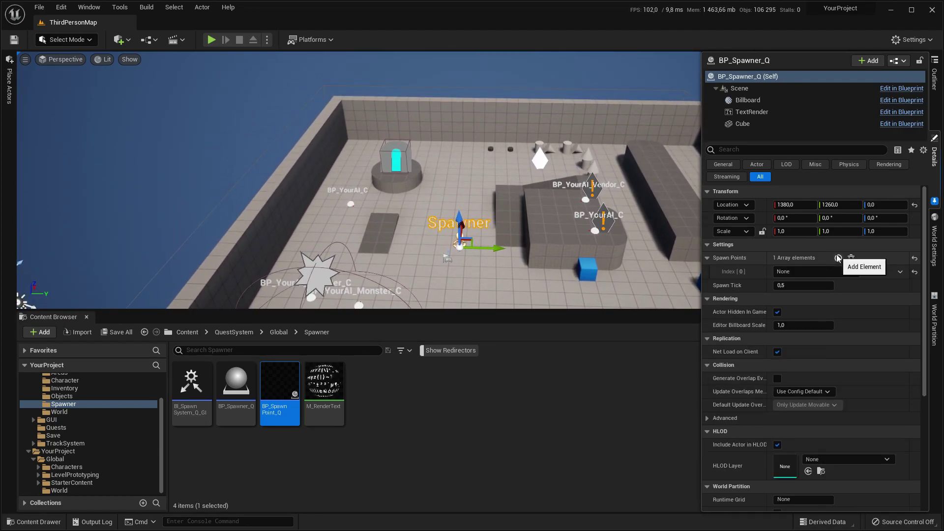
{"action": "left_click", "coordinate": [840, 258]}
{"action": "left_click", "coordinate": [840, 259]}
{"action": "left_click", "coordinate": [840, 258]}
{"action": "left_click", "coordinate": [838, 258]}
{"action": "left_click", "coordinate": [881, 271]}
{"action": "left_click", "coordinate": [598, 227]}
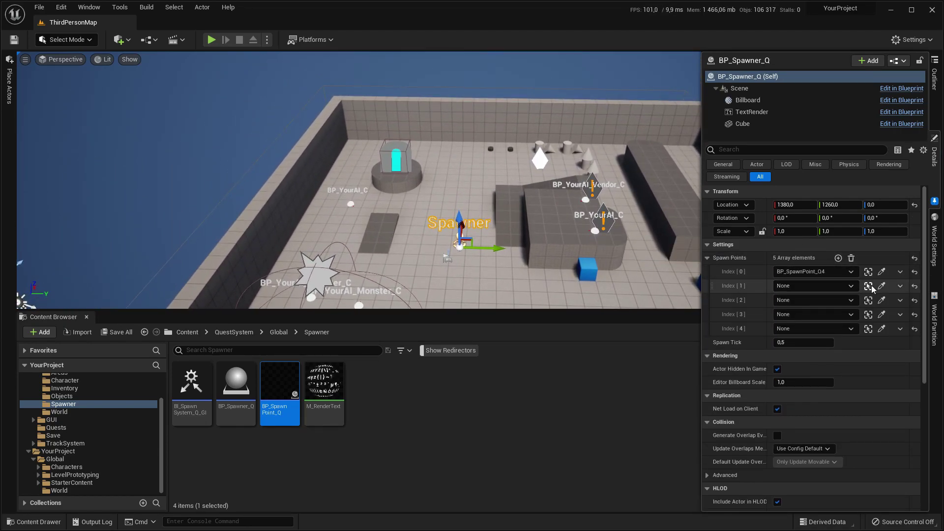
{"action": "left_click", "coordinate": [881, 285]}
{"action": "left_click", "coordinate": [881, 300]}
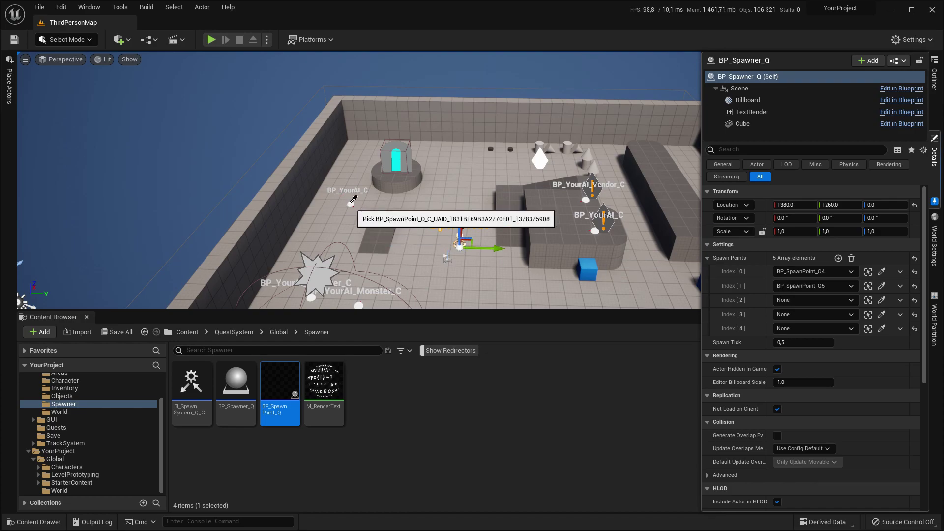
{"action": "left_click", "coordinate": [346, 201]}
Add another slot and assign the remaining spawn points, including BP_SpawnPoint_Q, to Index 3–5
{"action": "left_click", "coordinate": [838, 258]}
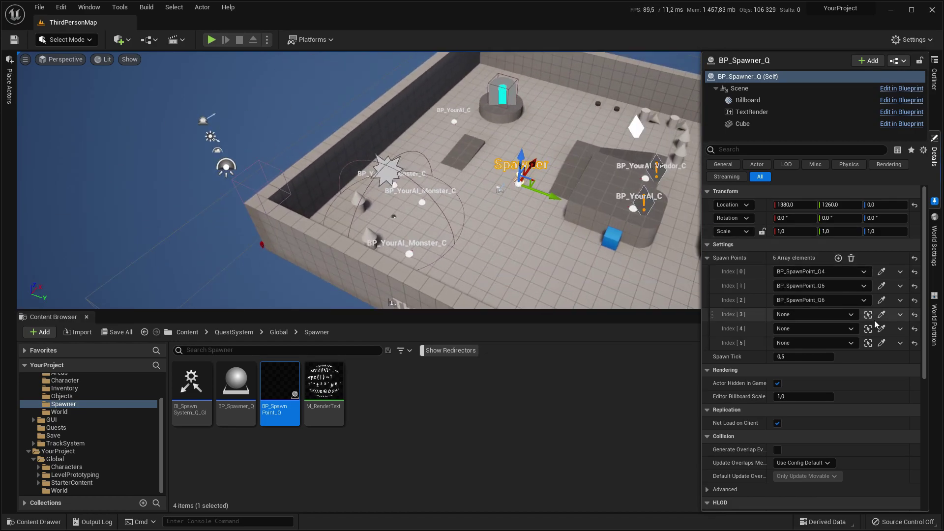
{"action": "left_click", "coordinate": [881, 314]}
{"action": "left_click", "coordinate": [430, 241]}
{"action": "left_click", "coordinate": [881, 328]}
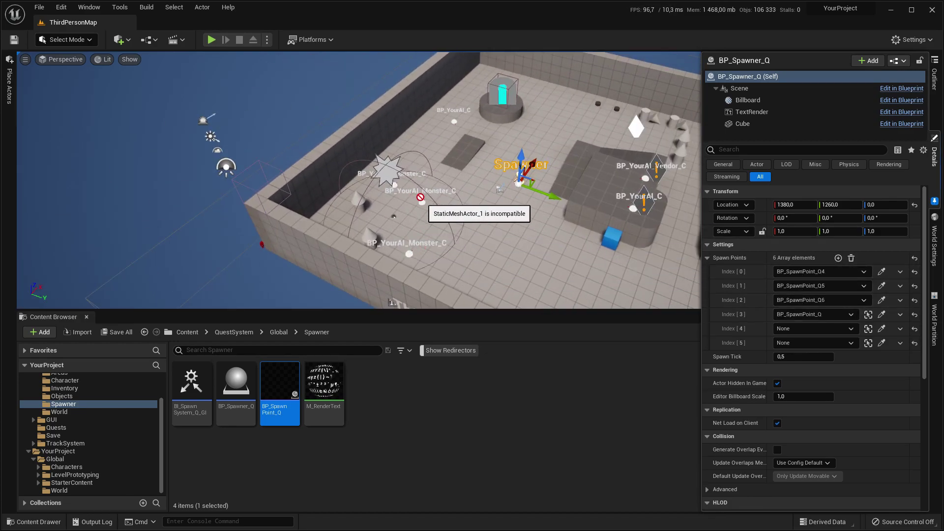
{"action": "left_click", "coordinate": [881, 347]}
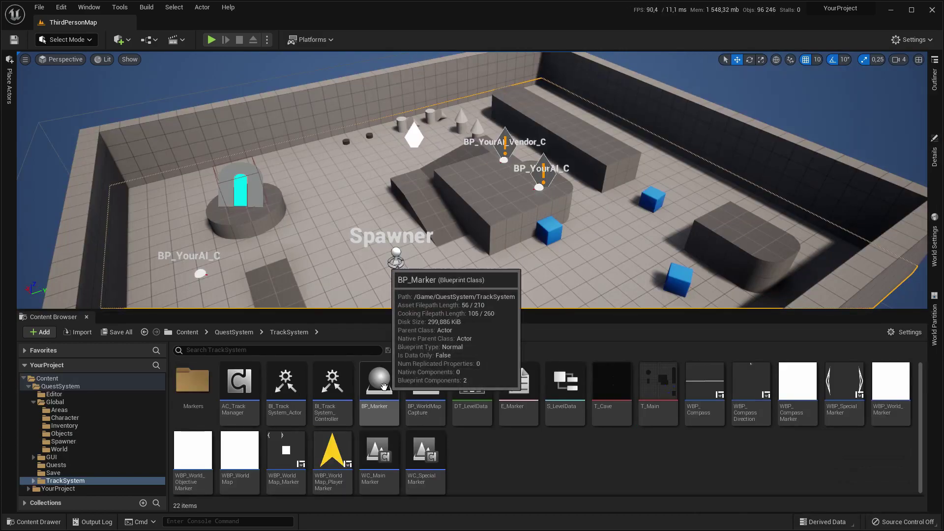
Place a new BP_Marker in the level and set its Marker Data to Vendor
{"action": "left_click_drag", "start_coordinate": [383, 387], "coordinate": [505, 157]}
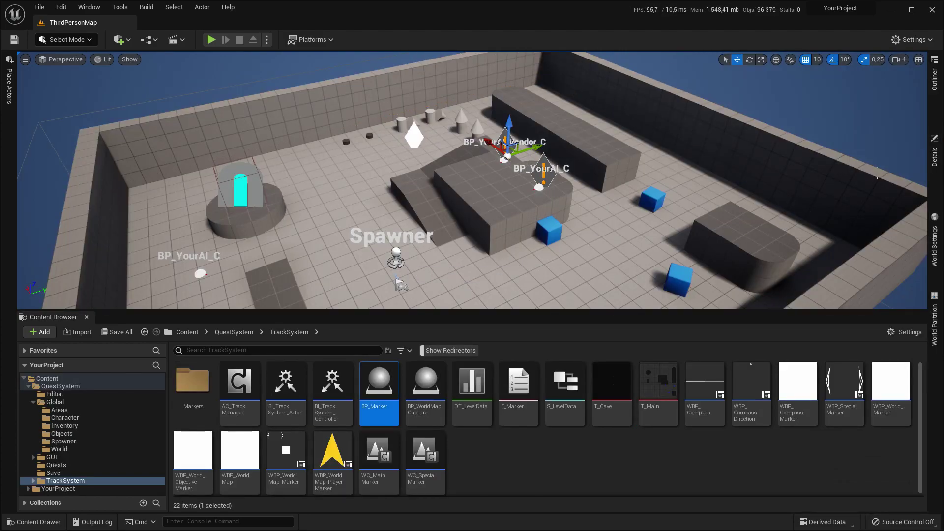
{"action": "left_click", "coordinate": [934, 155]}
{"action": "left_click", "coordinate": [849, 259]}
{"action": "scroll", "coordinate": [853, 436], "scroll_direction": "down", "scroll_amount": 1}
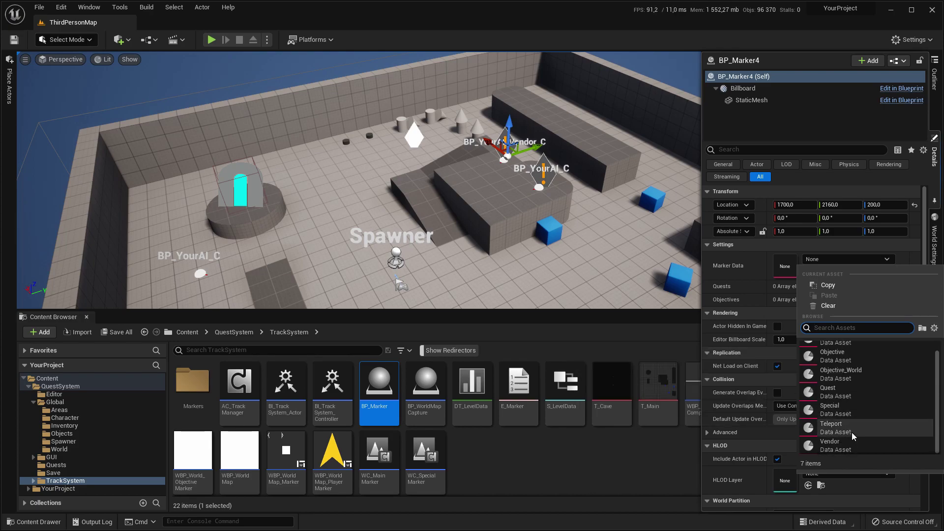
{"action": "left_click", "coordinate": [837, 445]}
{"action": "right_click_drag", "start_coordinate": [405, 230], "coordinate": [490, 228]}
{"action": "key", "text": "w"}
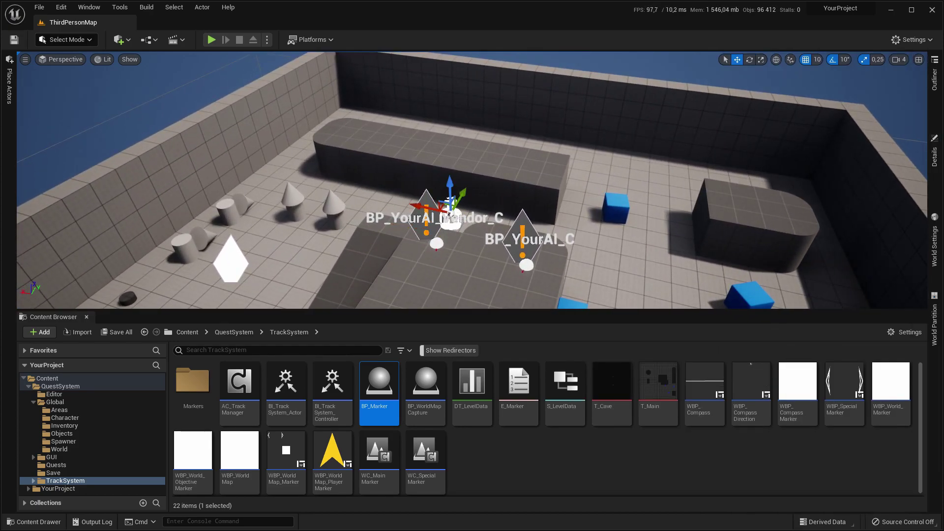
Start play-testing, glance at the world map, and accept the Objects quest from the NPC
{"action": "key", "text": "alt+p"}
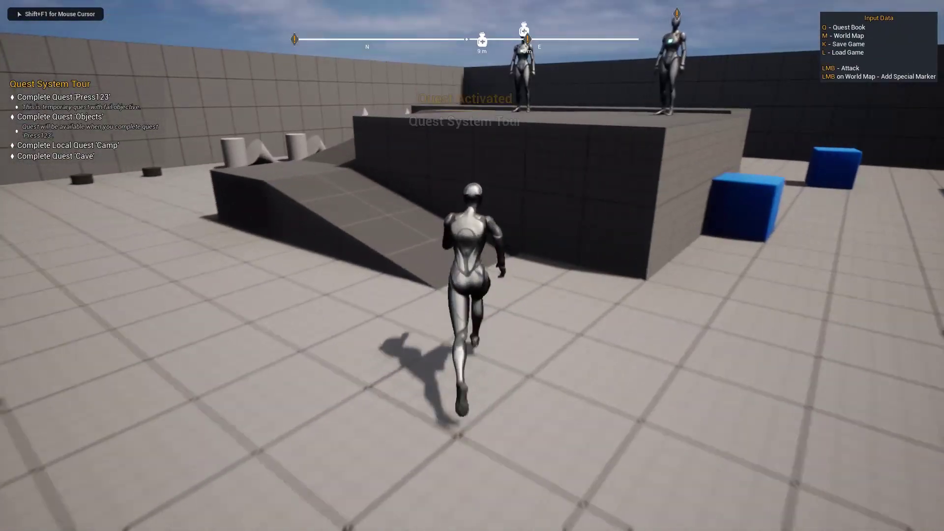
{"action": "key", "text": "m"}
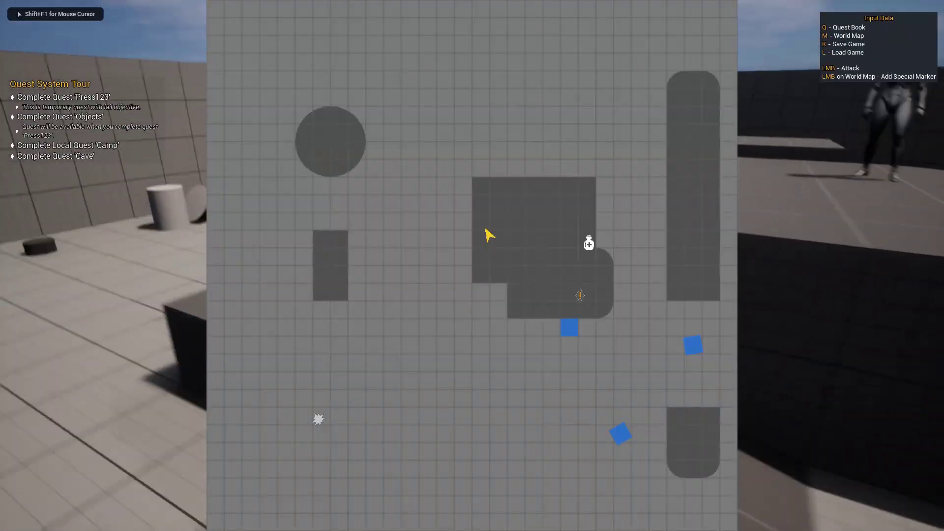
{"action": "key", "text": "m"}
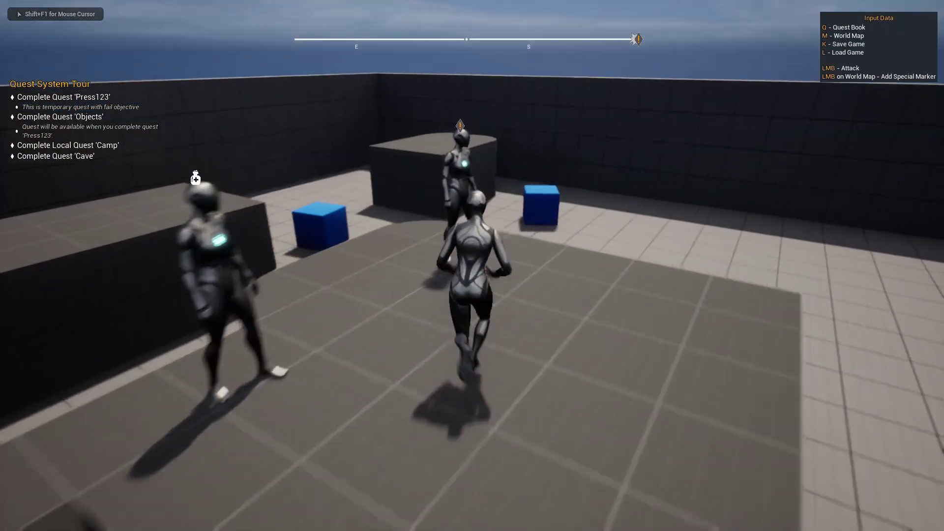
{"action": "key", "text": "r"}
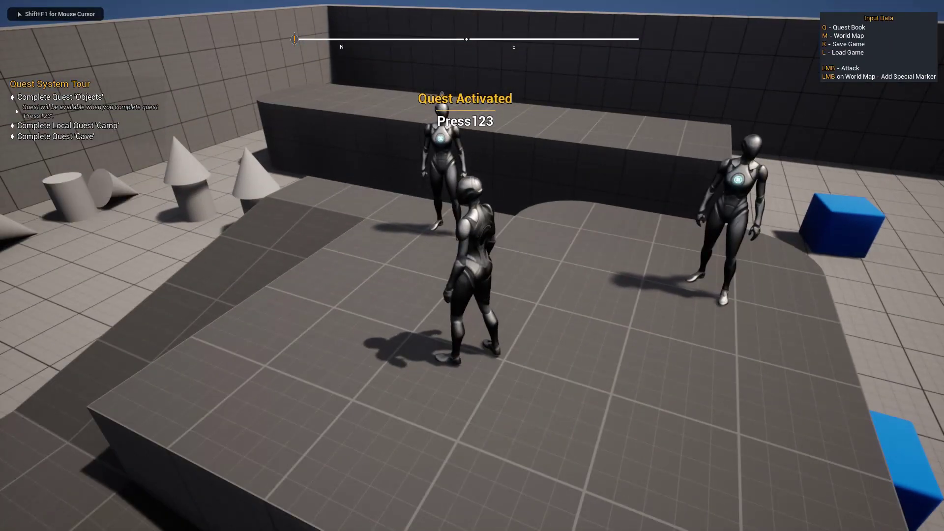
Take the next quest, attack the second tower, then accept the Cave quest and enter the cave
{"action": "key", "text": "r"}
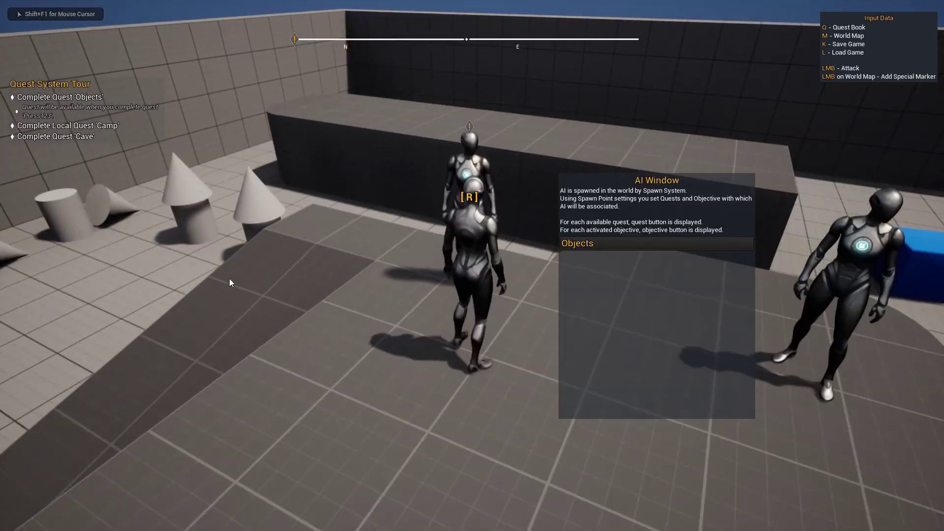
{"action": "left_click", "coordinate": [610, 244]}
{"action": "key", "text": "w"}
{"action": "key", "text": "r"}
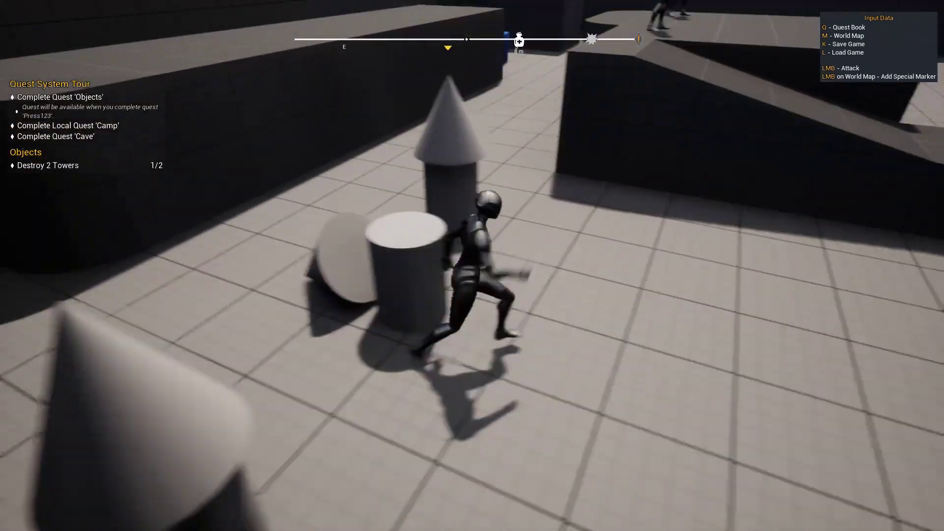
{"action": "key", "text": "m"}
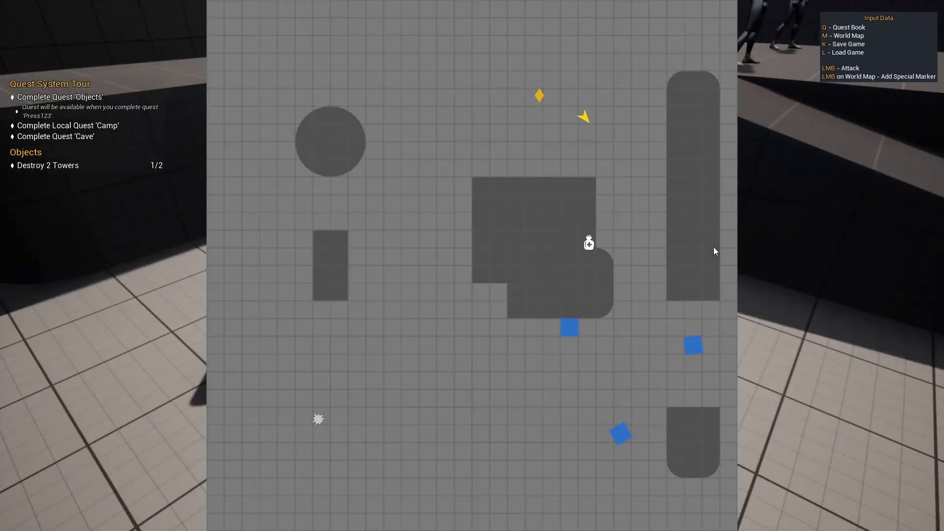
{"action": "key", "text": "m"}
{"action": "left_click", "coordinate": [472, 266]}
{"action": "key", "text": "w"}
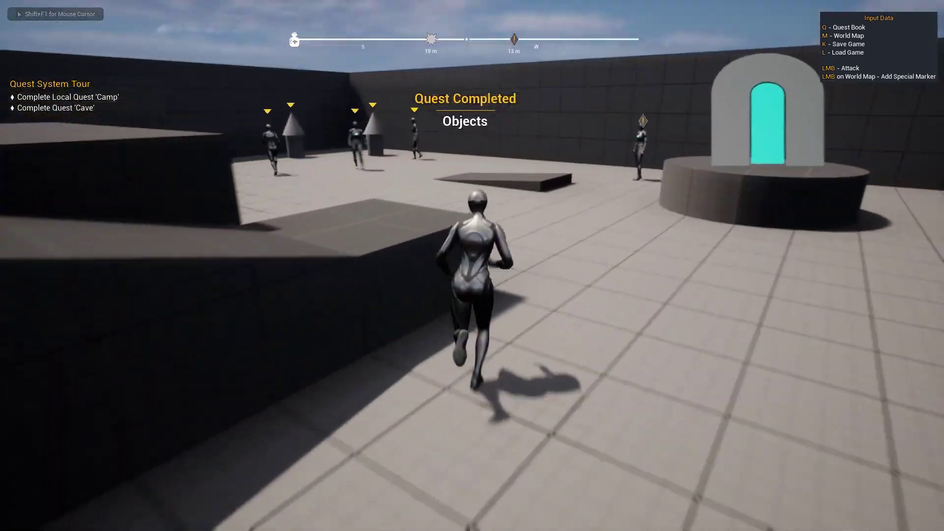
{"action": "key", "text": "r"}
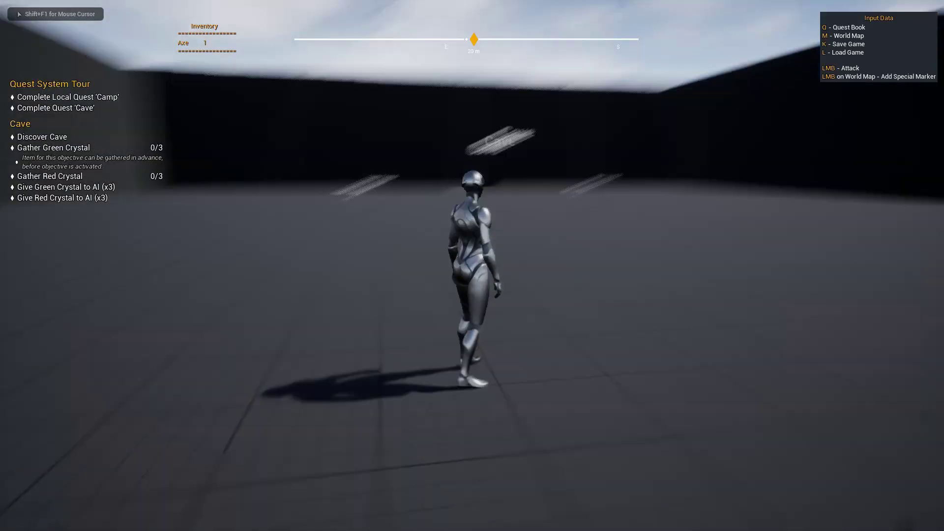
{"action": "key", "text": "w"}
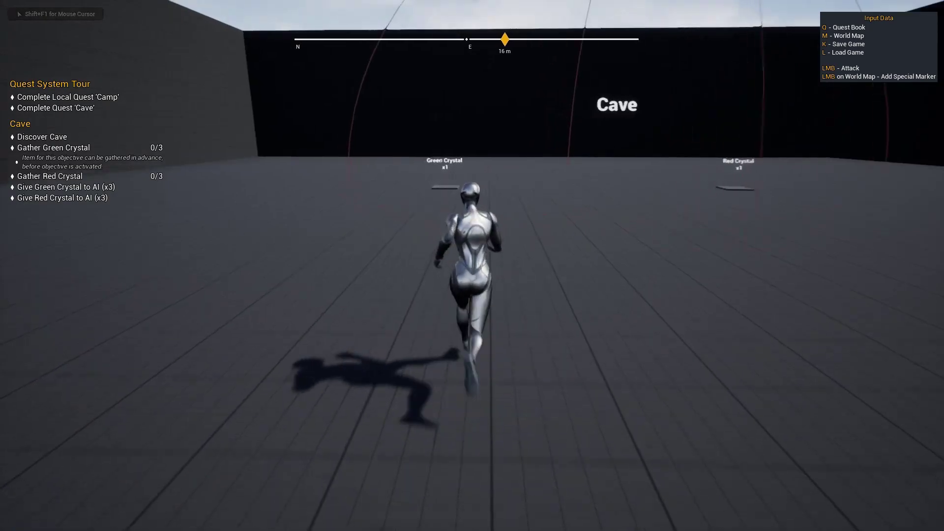
Gather green and red crystals in the cave, exit through the portal, and hand them to the NPC
{"action": "key", "text": "w"}
{"action": "key", "text": "d"}
{"action": "key", "text": "a"}
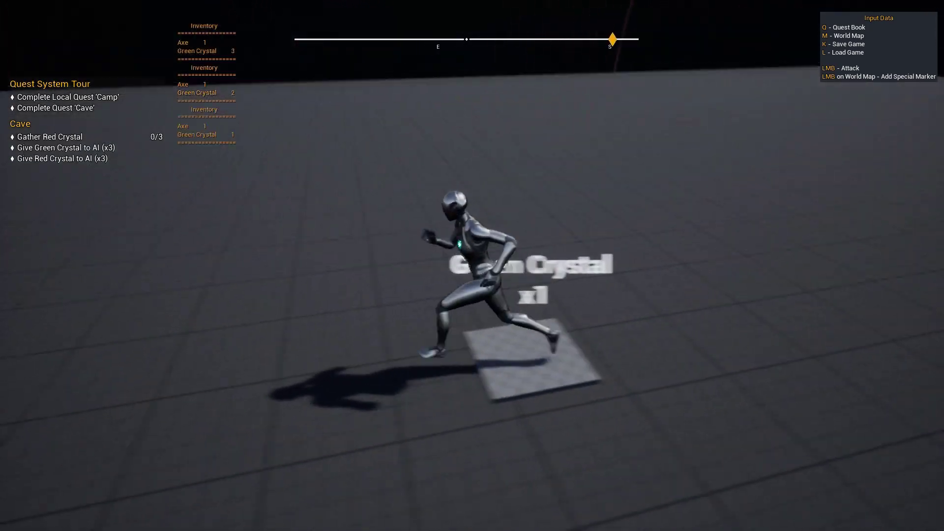
{"action": "key", "text": "w"}
{"action": "key", "text": "w"}
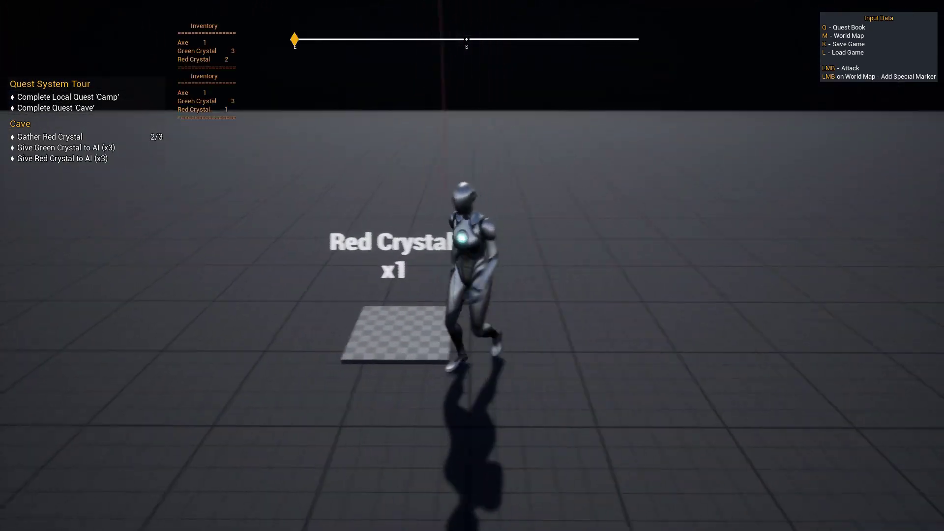
{"action": "key", "text": "w"}
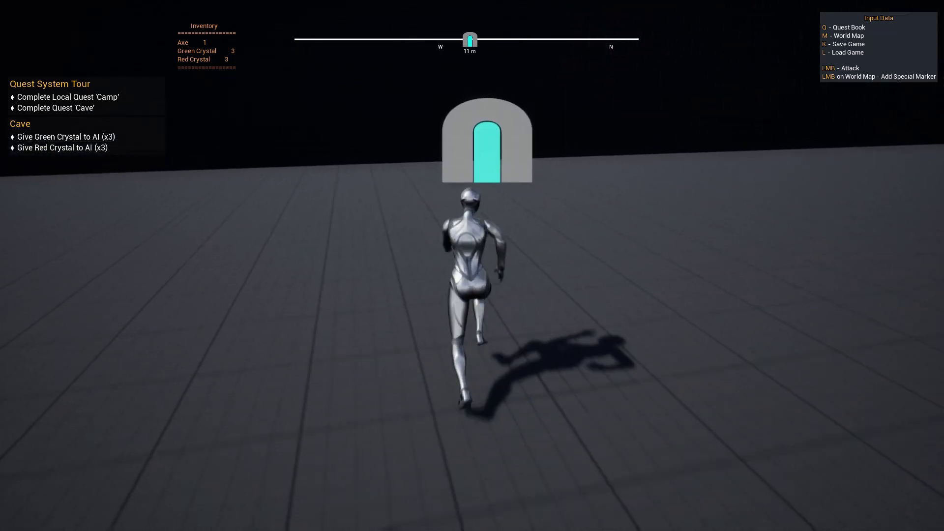
{"action": "key", "text": "w"}
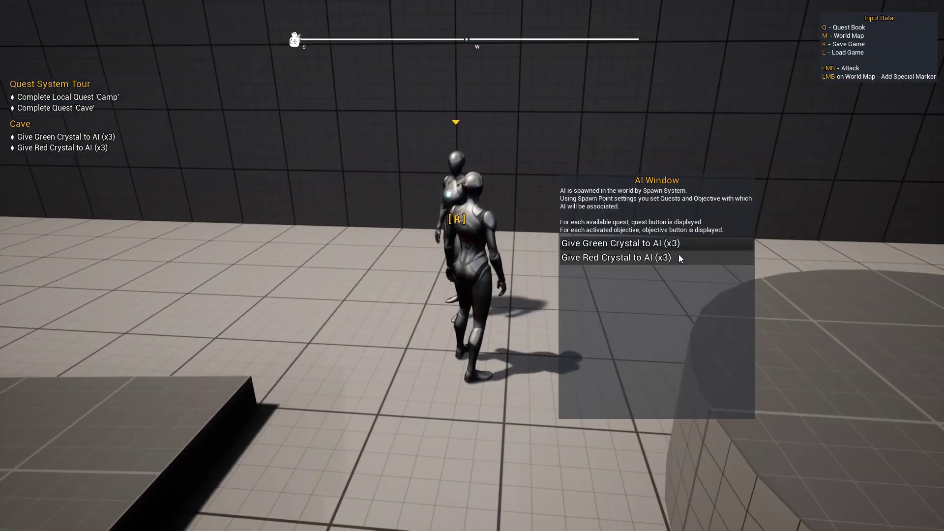
{"action": "left_click", "coordinate": [680, 257]}
{"action": "left_click", "coordinate": [679, 243]}
{"action": "key", "text": "w"}
{"action": "key", "text": "w"}
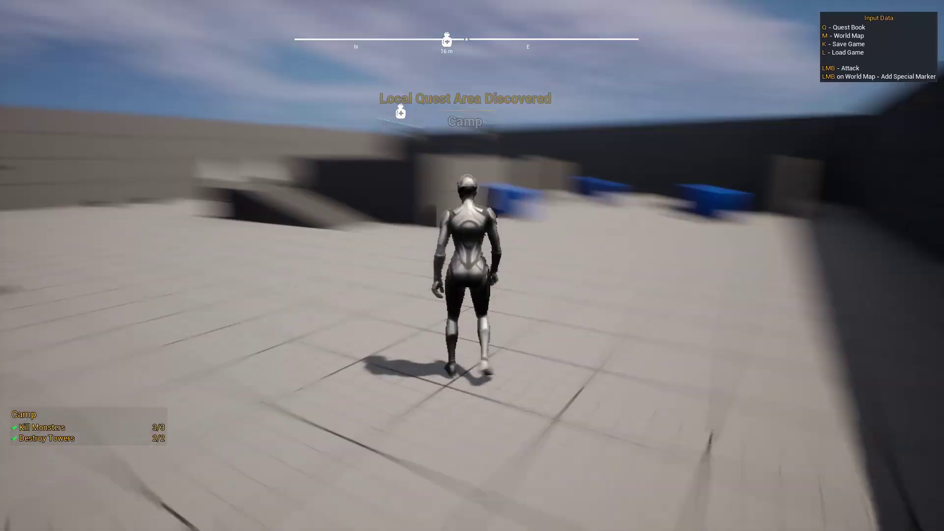
{"action": "key", "text": "w"}
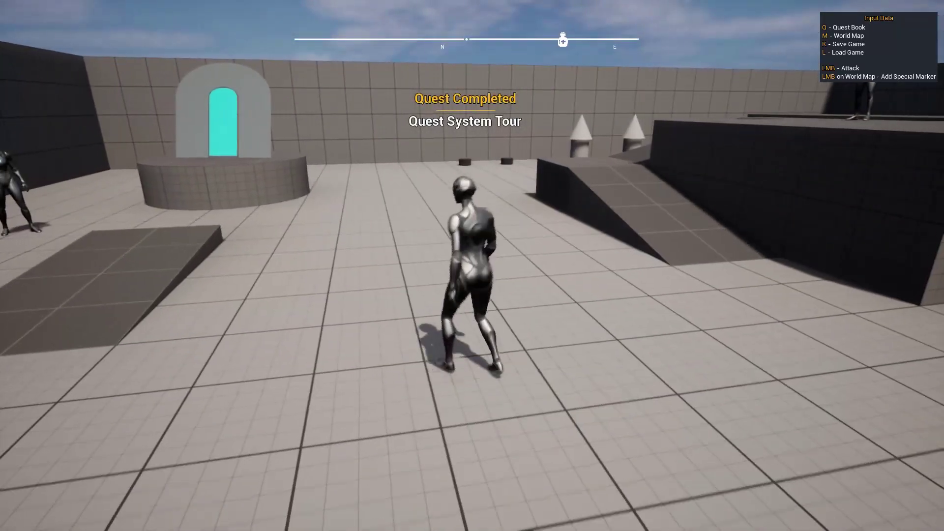
Review the completed quests, including Quest System Tour, in the Quest Book
{"action": "key", "text": "q"}
{"action": "left_click", "coordinate": [334, 226]}
{"action": "left_click", "coordinate": [328, 239]}
{"action": "left_click", "coordinate": [326, 257]}
{"action": "left_click", "coordinate": [329, 277]}
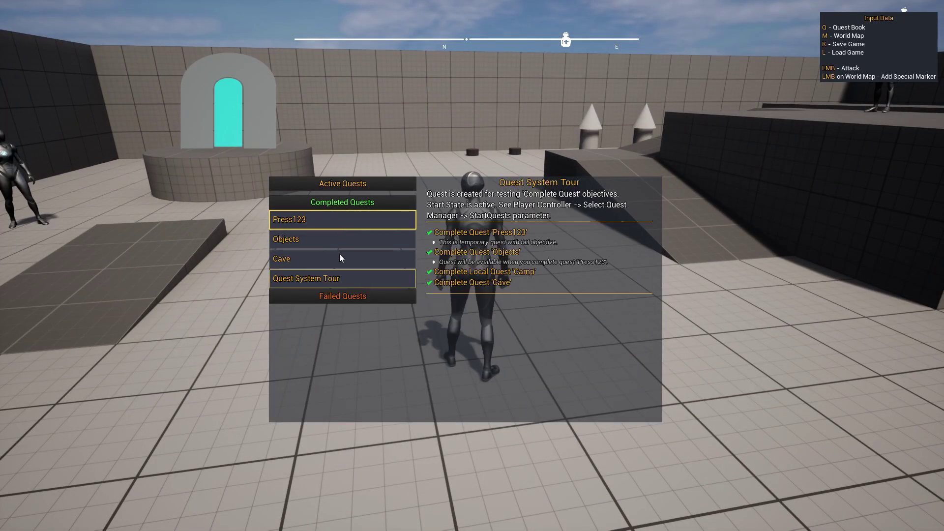
{"action": "key", "text": "q"}
{"action": "key", "text": "w"}
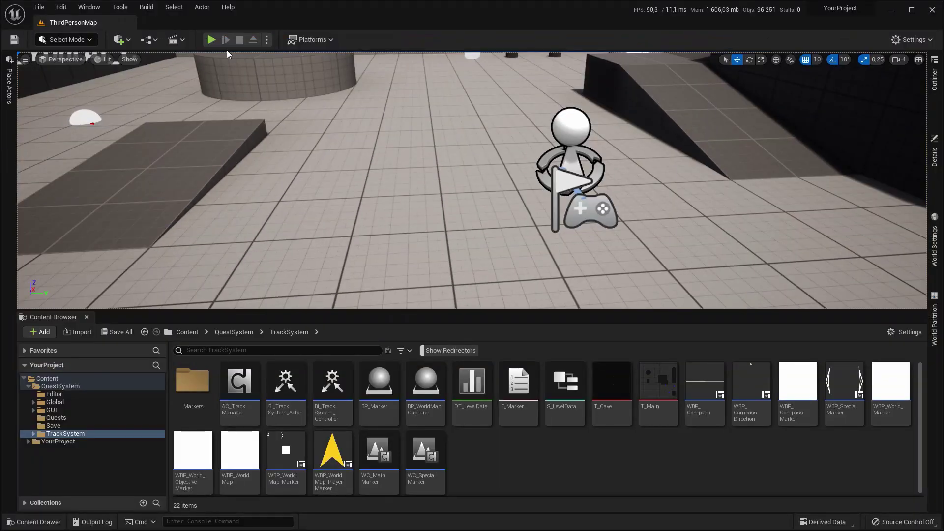
Start a new play session and open the Quest Book and the World Map
{"action": "left_click", "coordinate": [212, 38]}
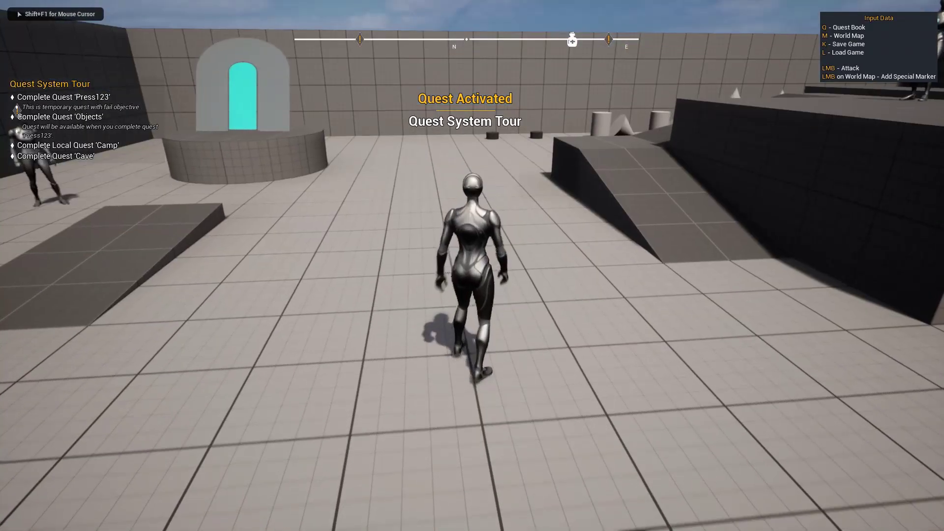
{"action": "key", "text": "w"}
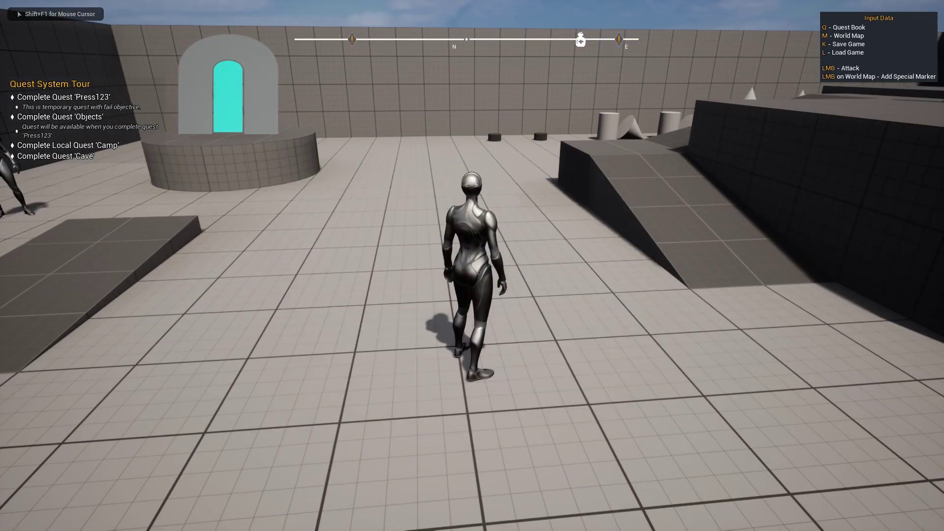
{"action": "key", "text": "q"}
{"action": "key", "text": "q"}
{"action": "key", "text": "m"}
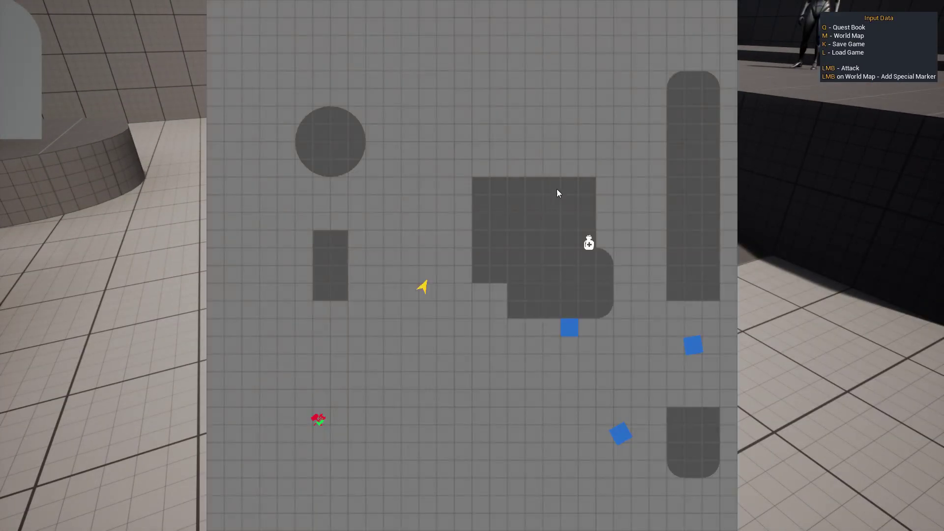